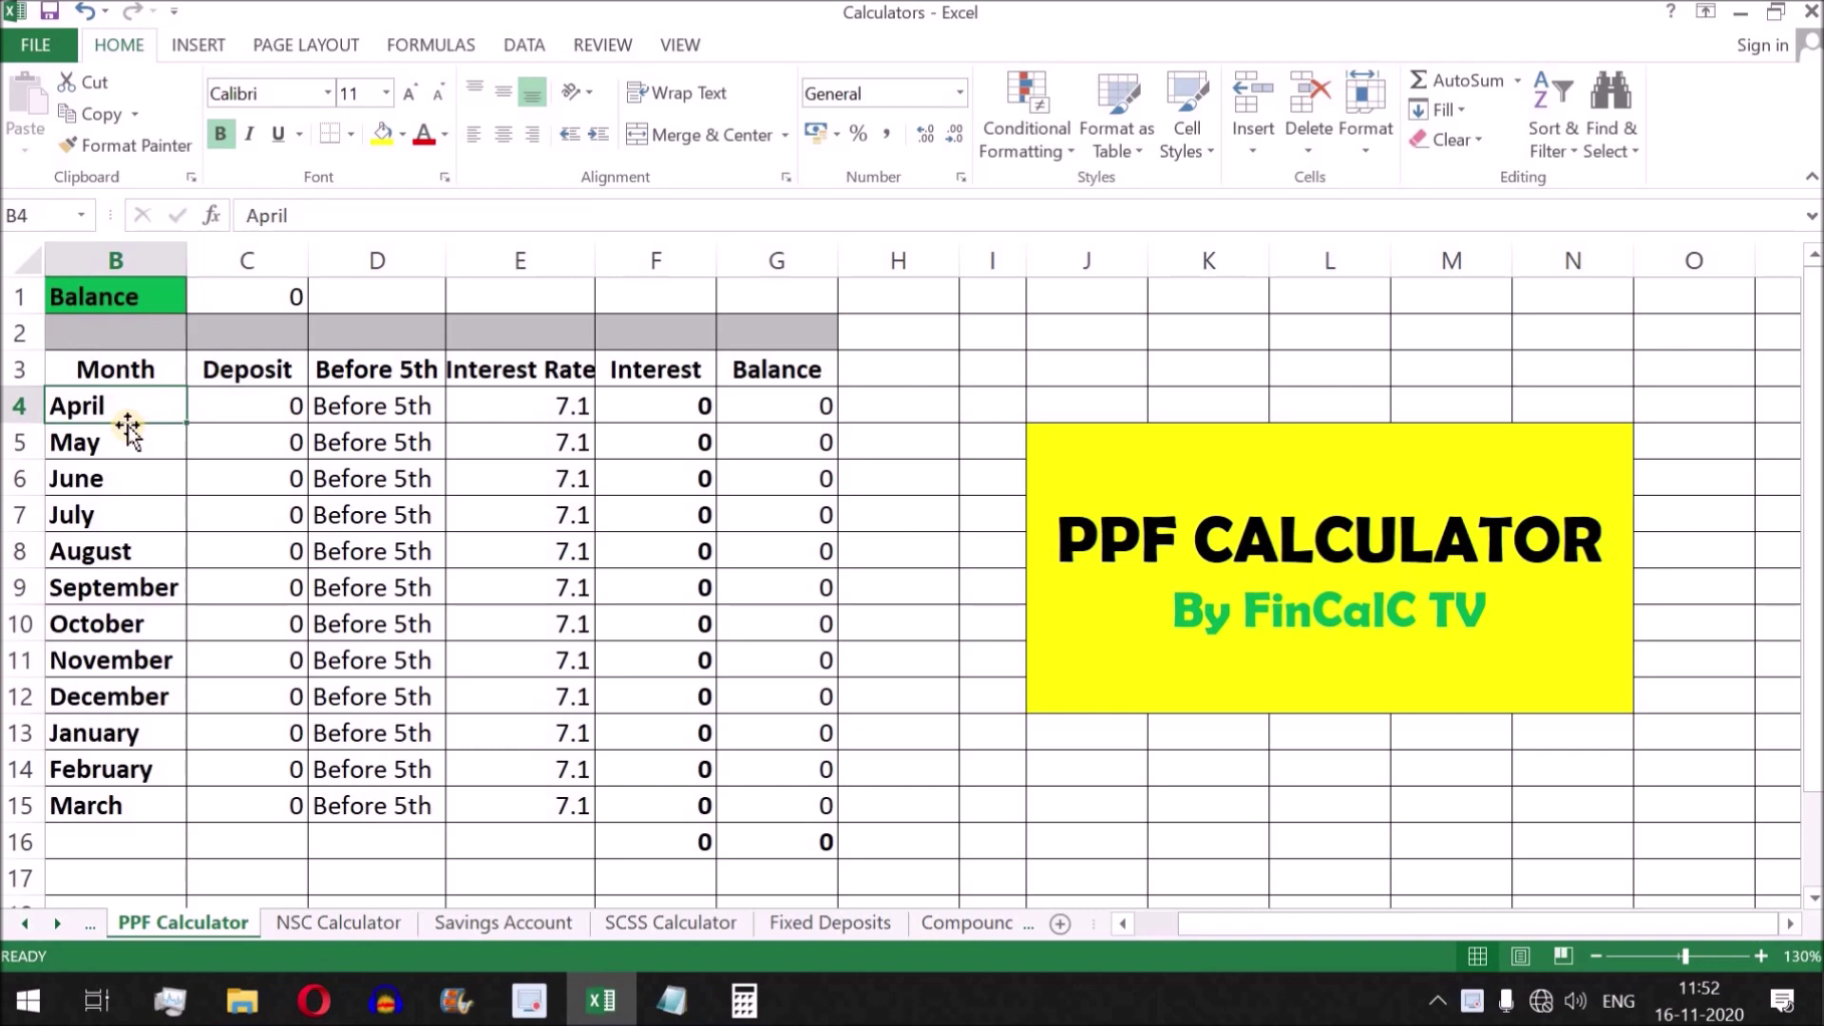
- Examine the deposit timing entries and the monthly interest formulas in the April and May rows
{"action": "left_click", "coordinate": [383, 411]}
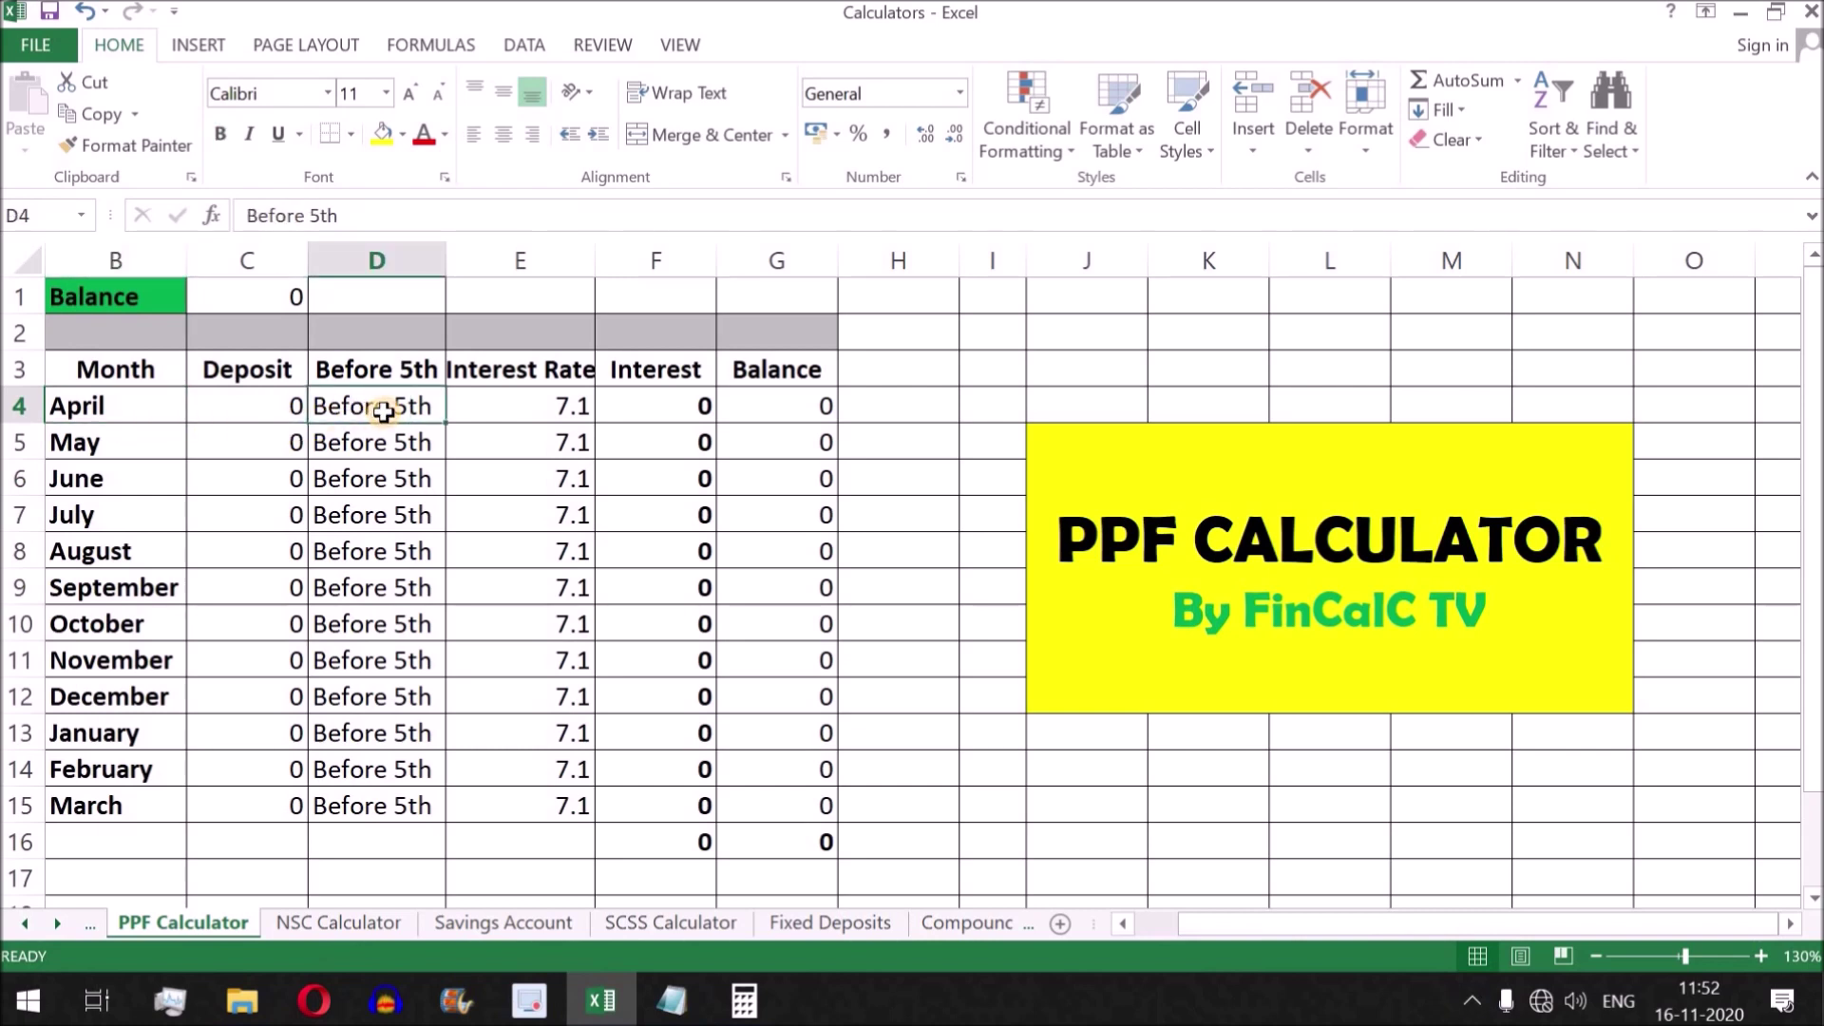
{"action": "left_click", "coordinate": [682, 411]}
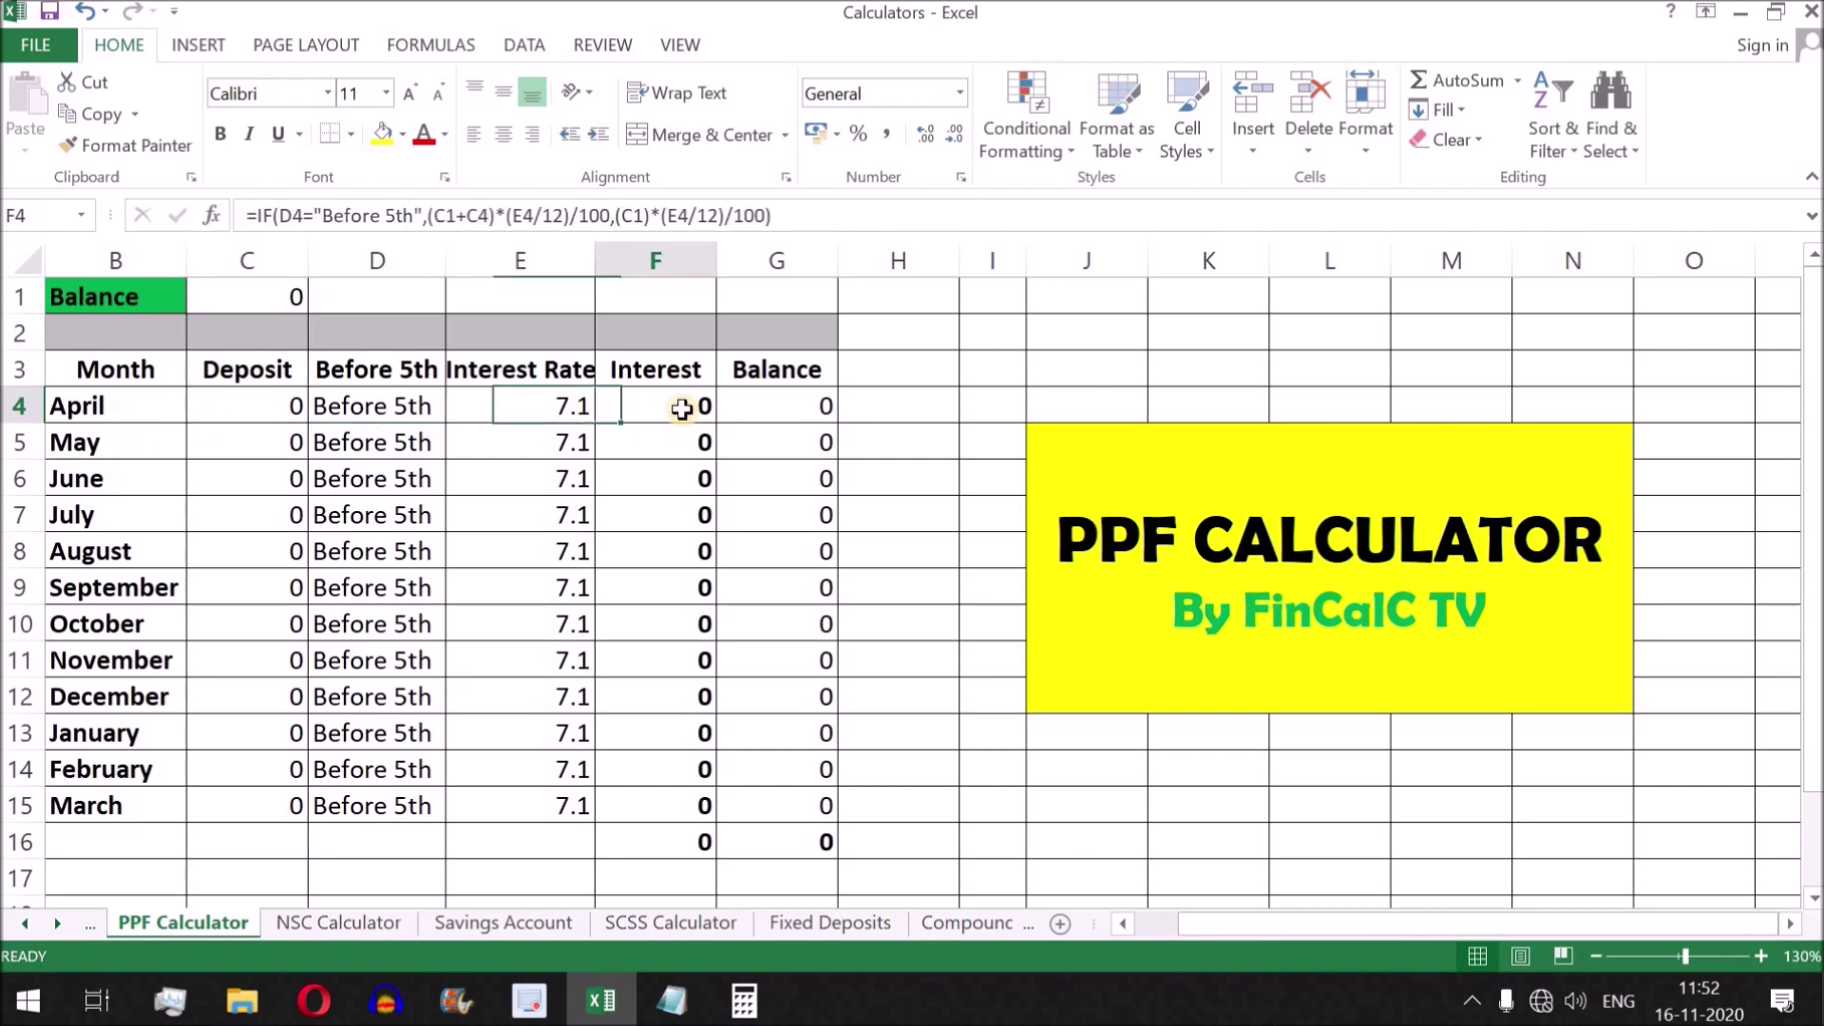
{"action": "left_click", "coordinate": [401, 407]}
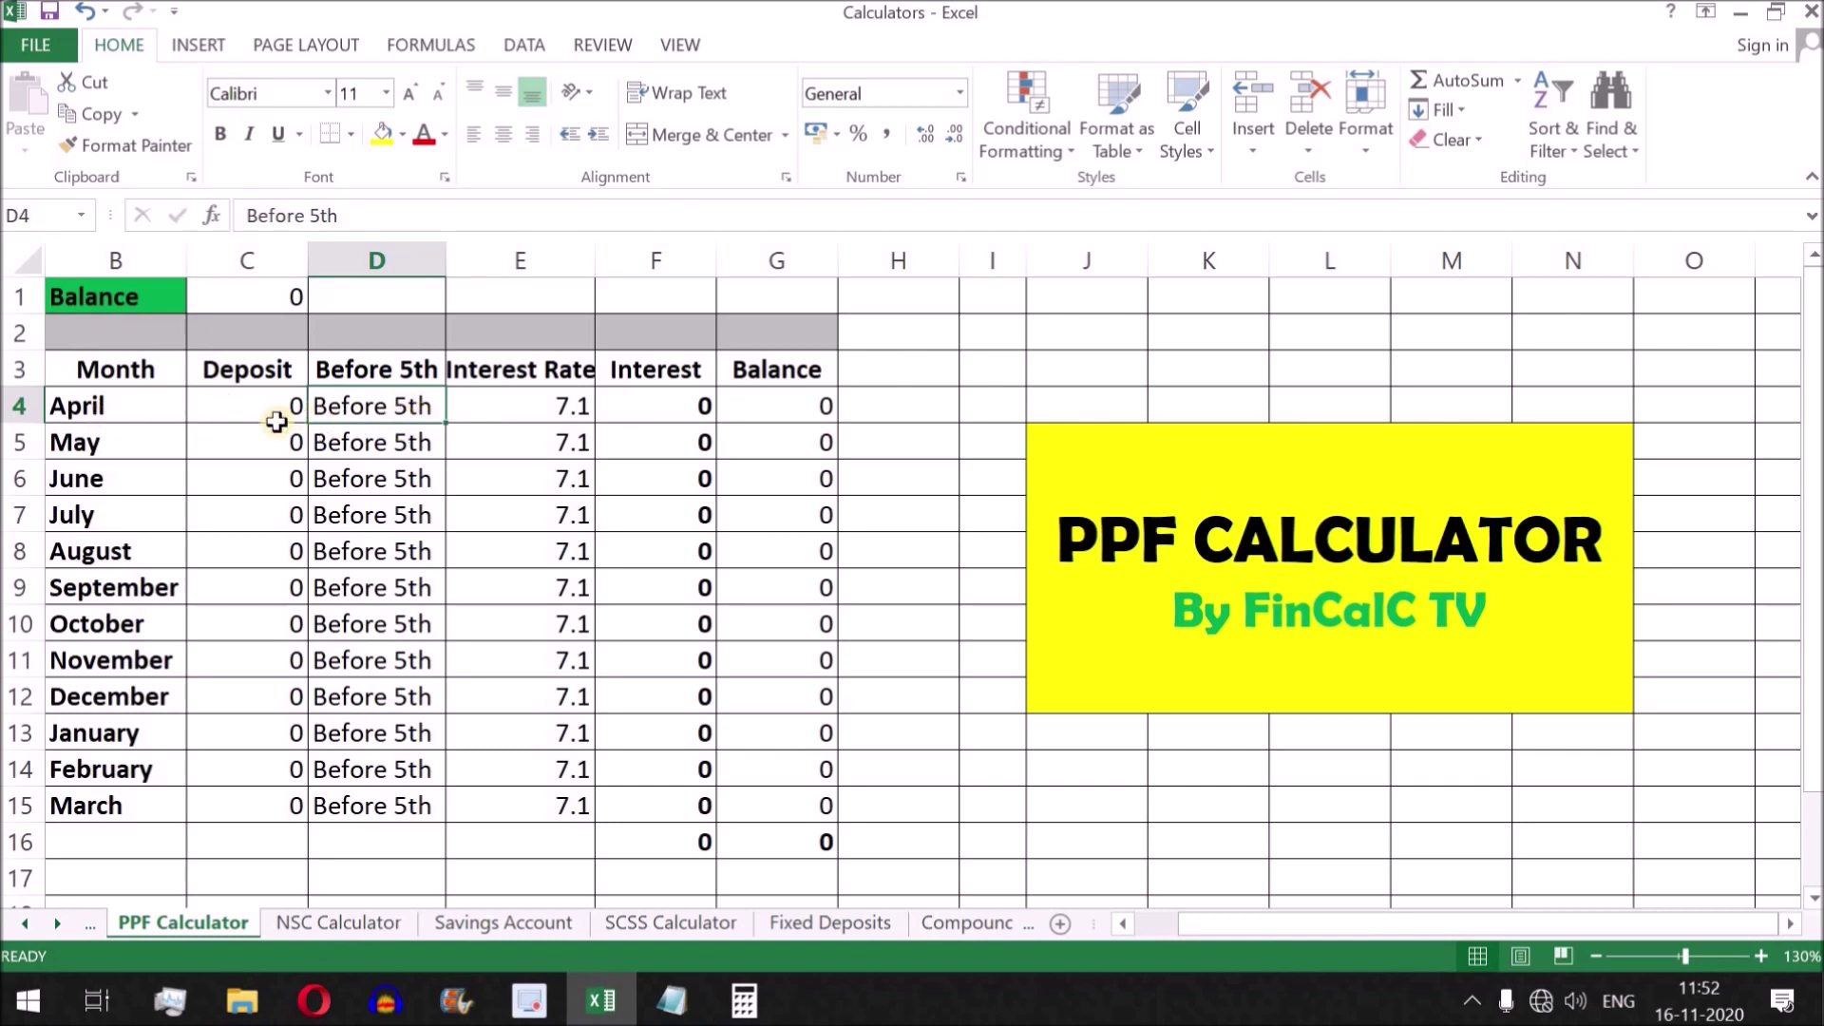
{"action": "left_click", "coordinate": [669, 443]}
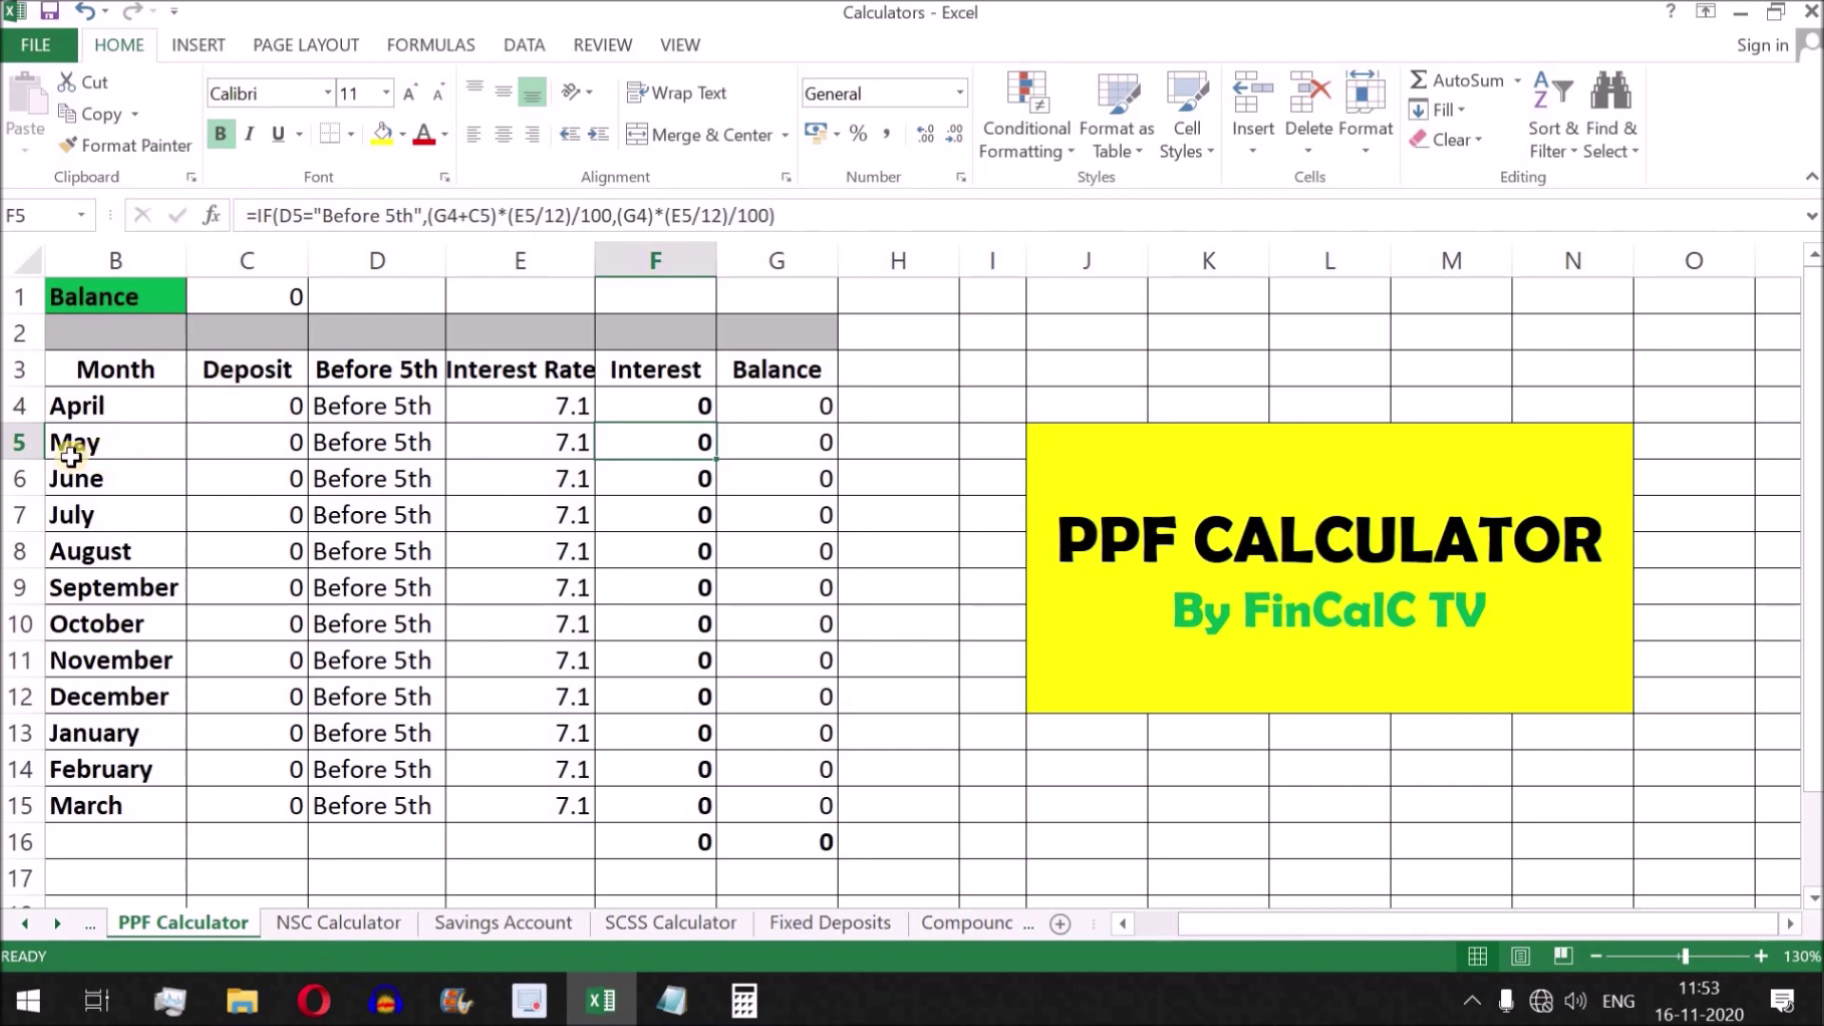
{"action": "left_click_drag", "start_coordinate": [96, 449], "coordinate": [700, 450]}
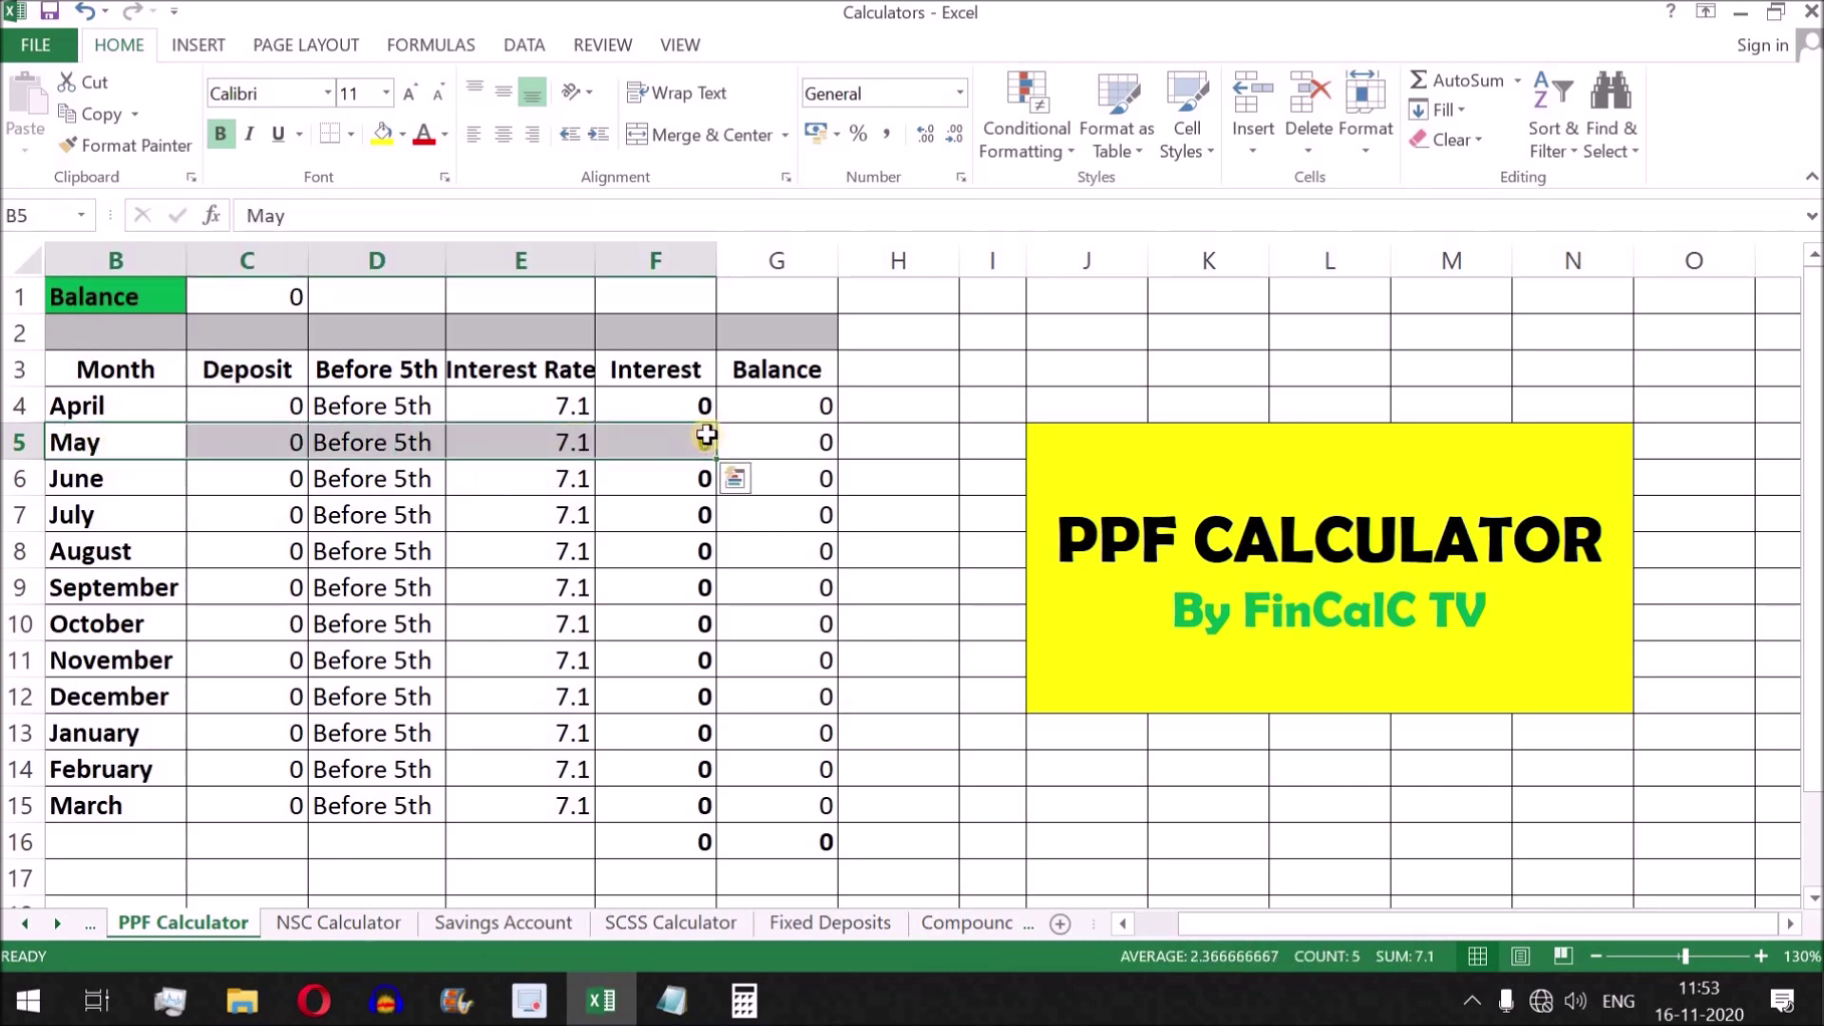
{"action": "left_click", "coordinate": [551, 415]}
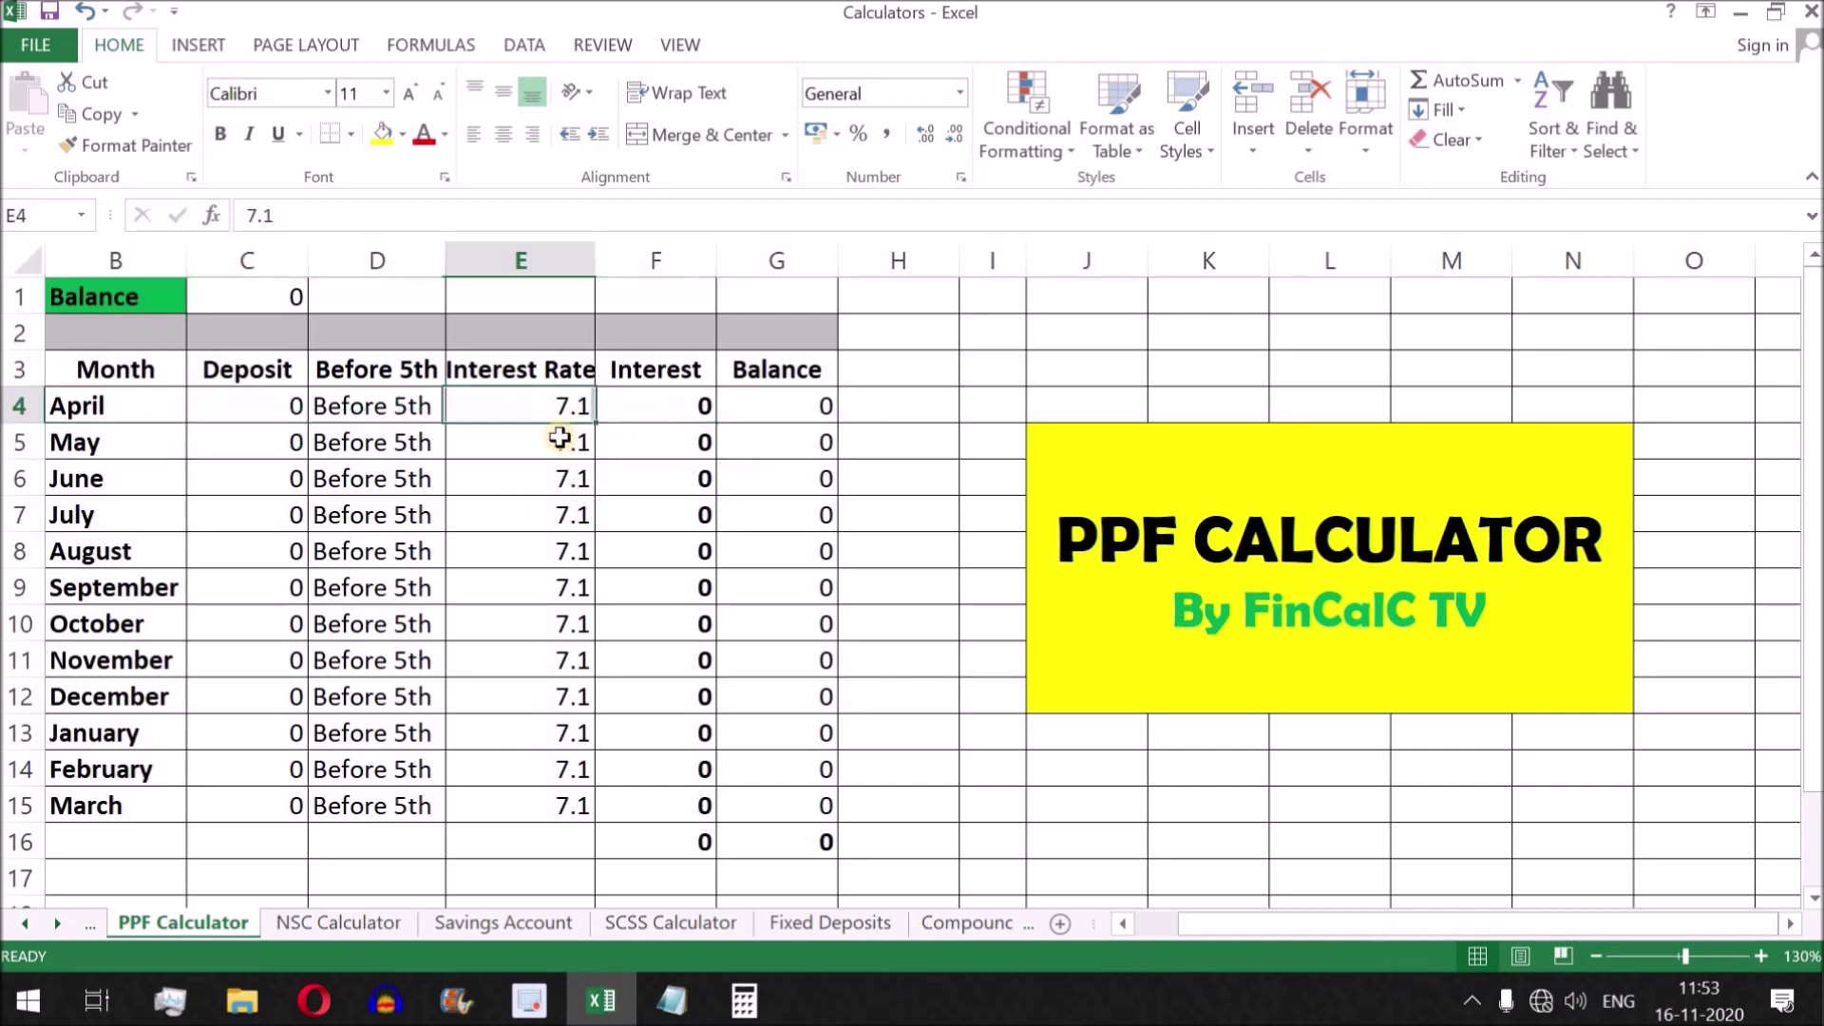
- Review the Interest Rate, Interest and Balance columns for the months April to March
{"action": "left_click_drag", "start_coordinate": [550, 408], "coordinate": [561, 804]}
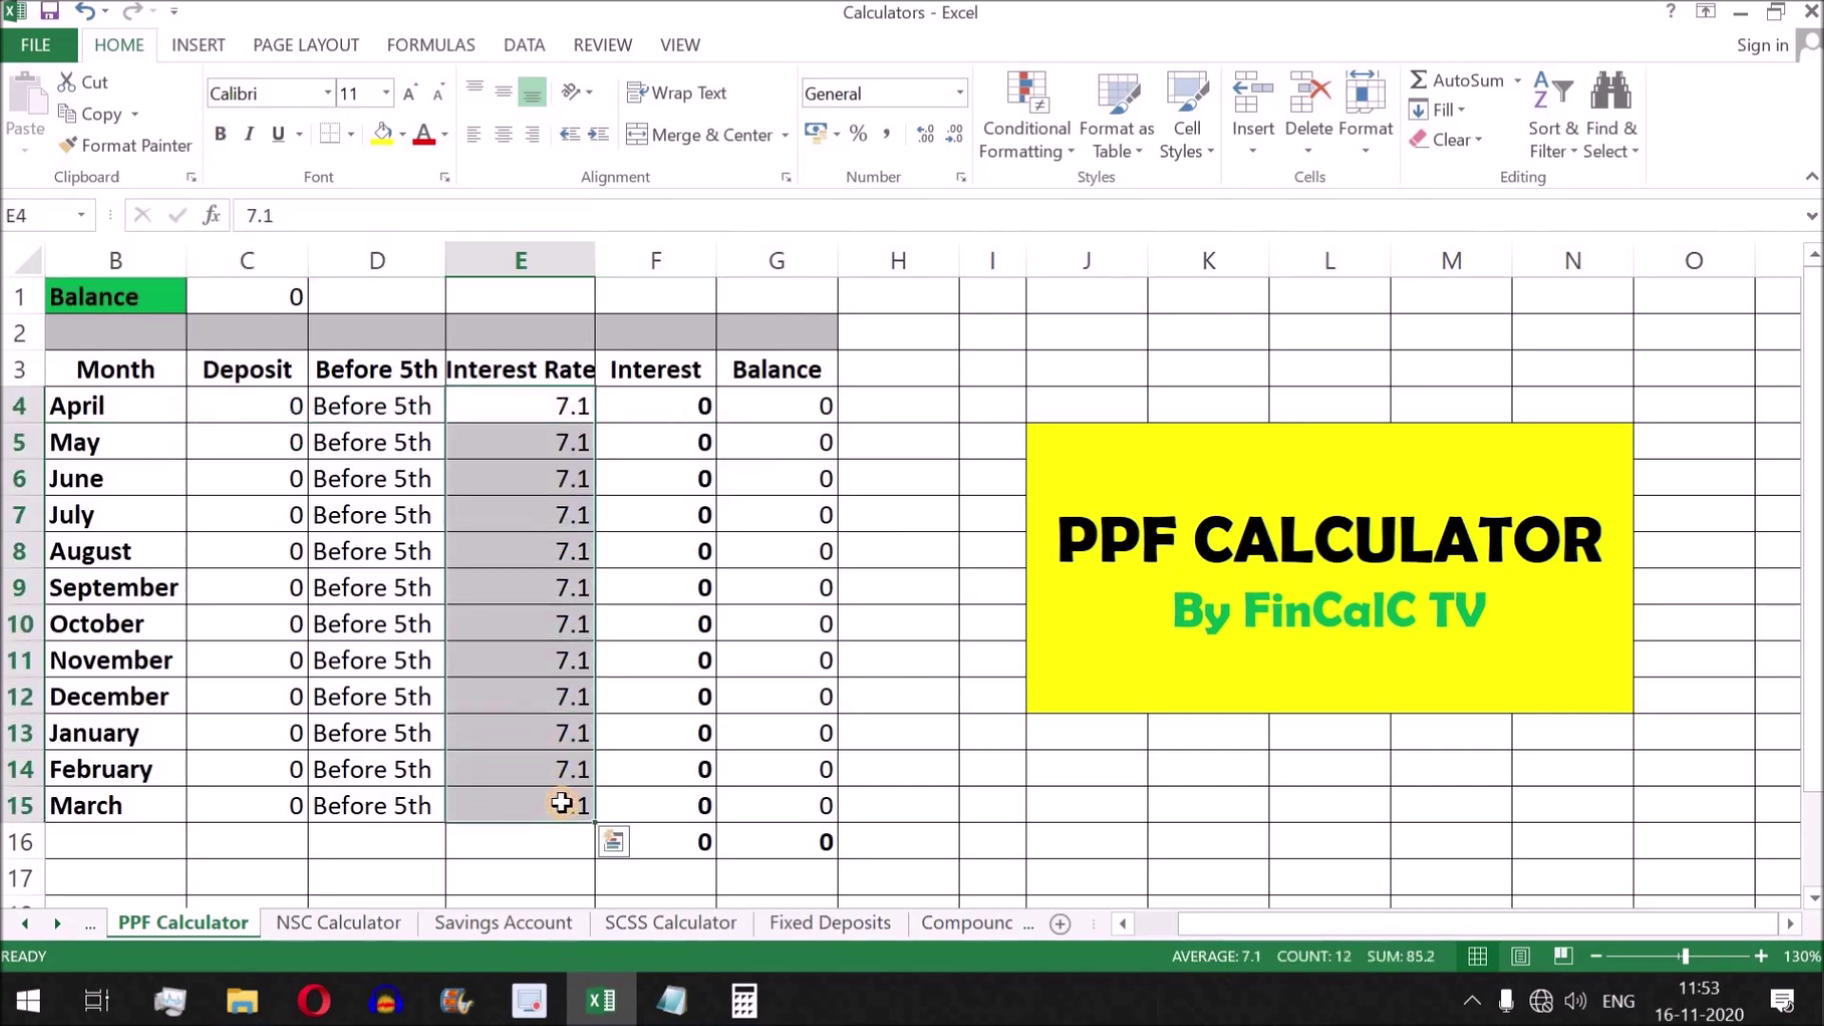
{"action": "left_click", "coordinate": [550, 409]}
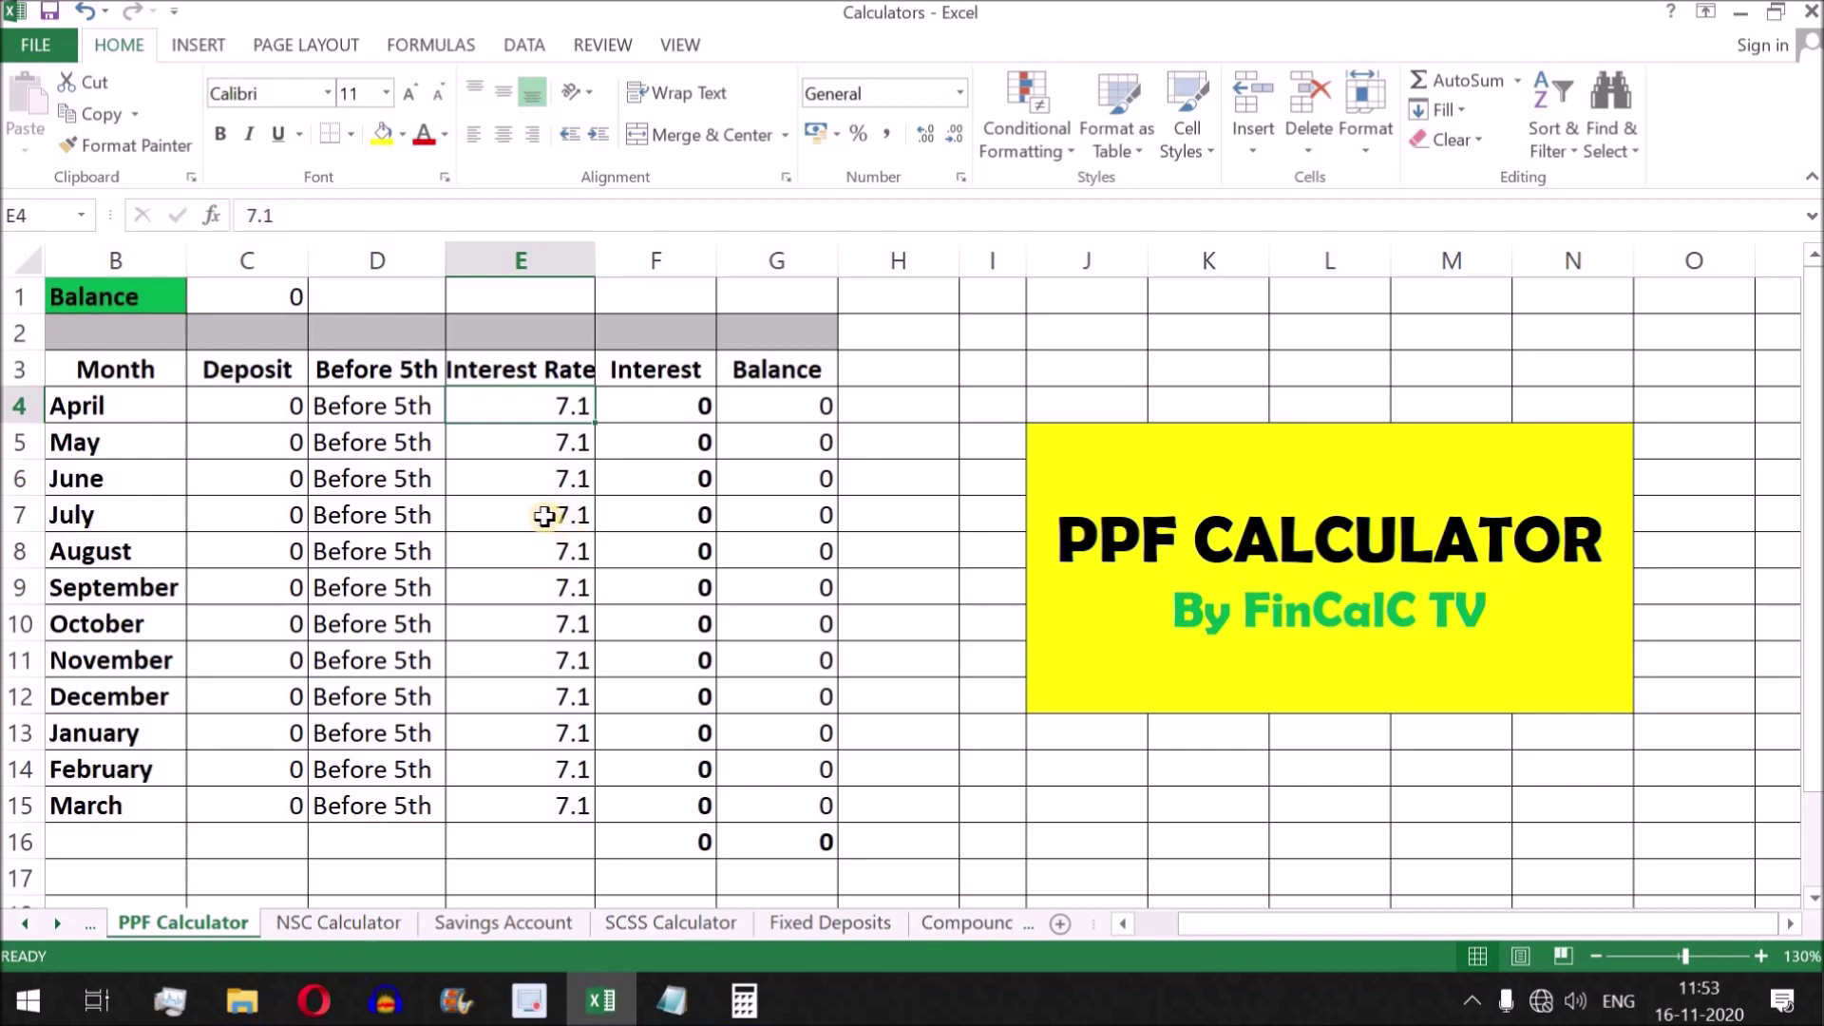
{"action": "left_click_drag", "start_coordinate": [545, 516], "coordinate": [537, 591]}
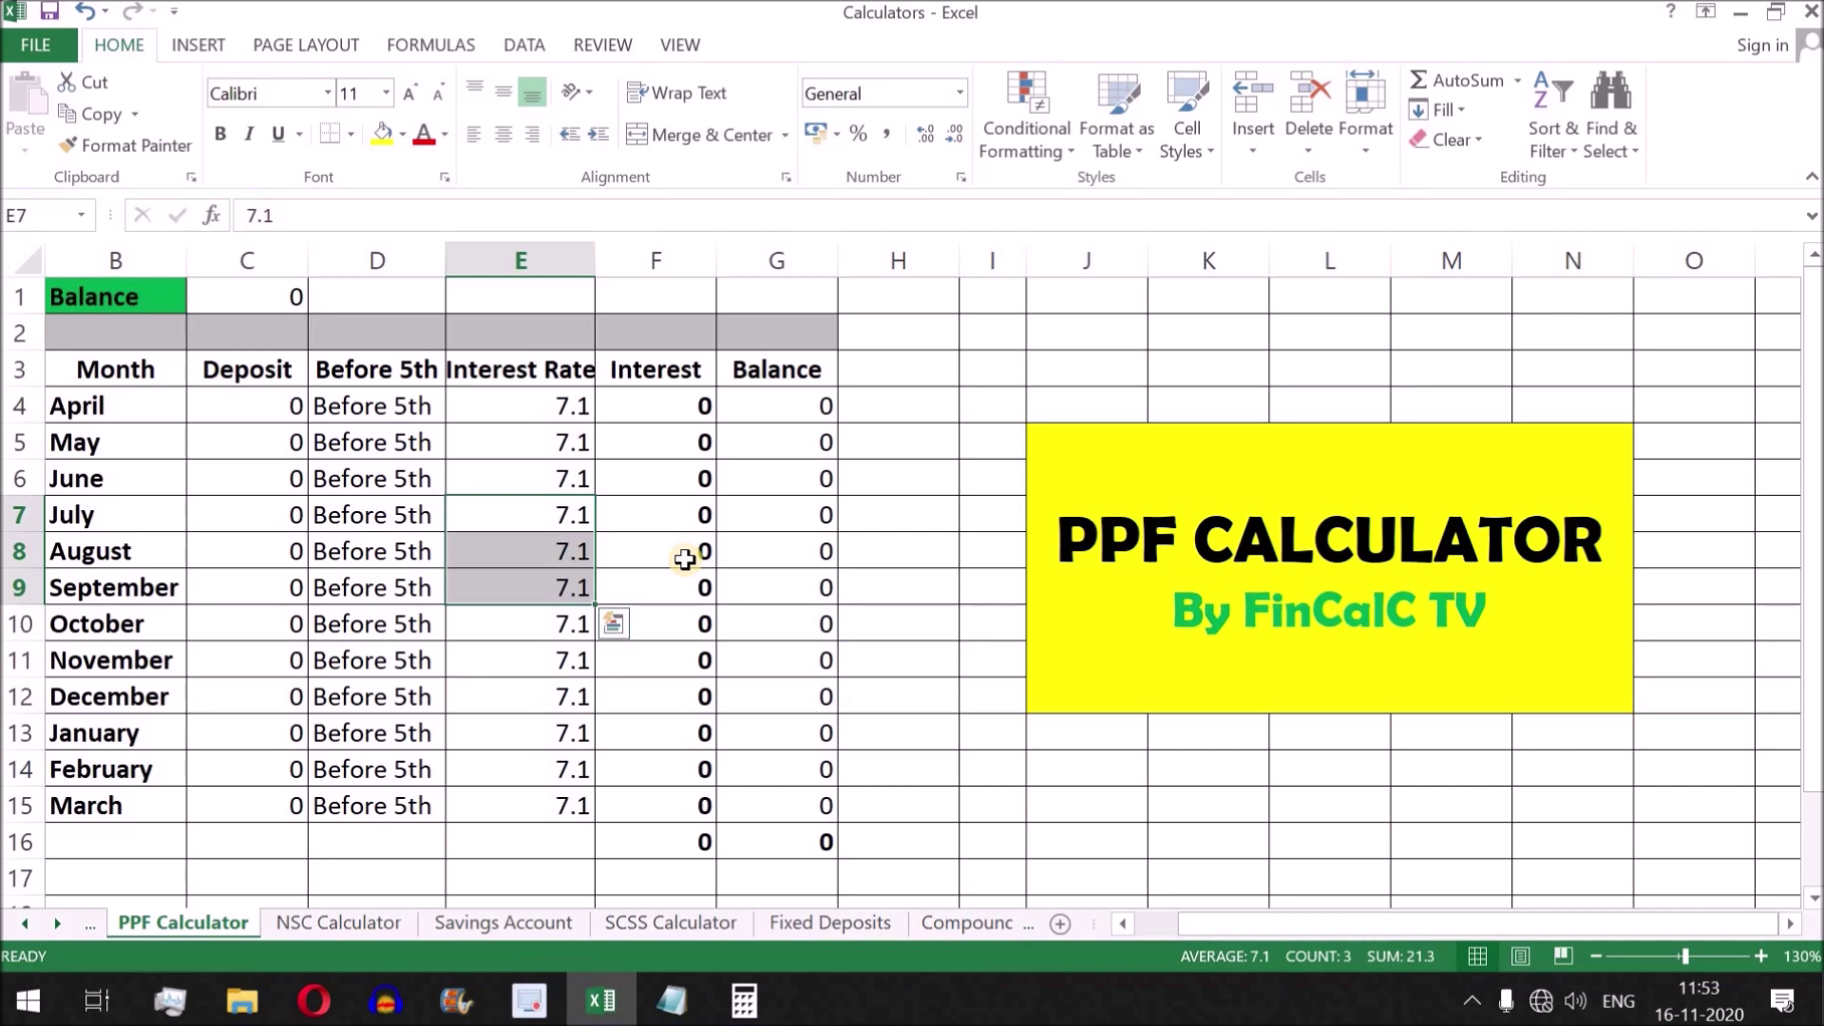
{"action": "left_click_drag", "start_coordinate": [692, 408], "coordinate": [678, 809]}
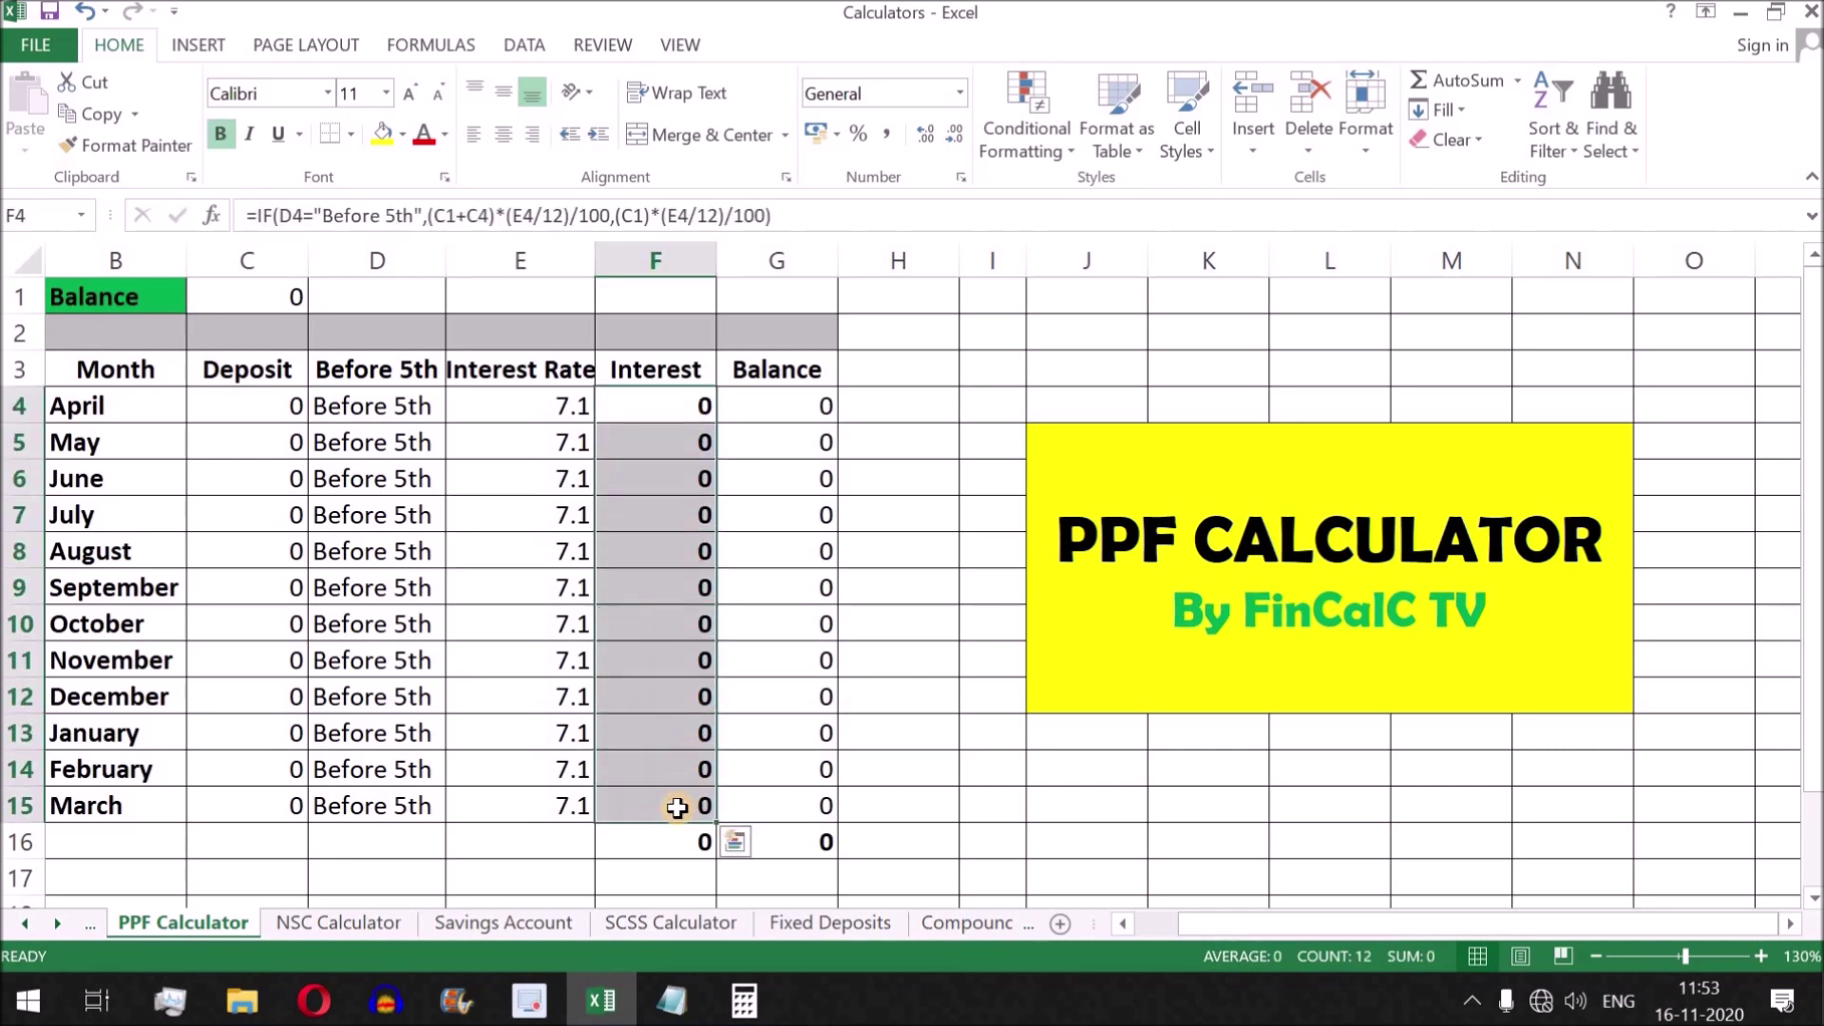
{"action": "left_click_drag", "start_coordinate": [761, 408], "coordinate": [783, 806]}
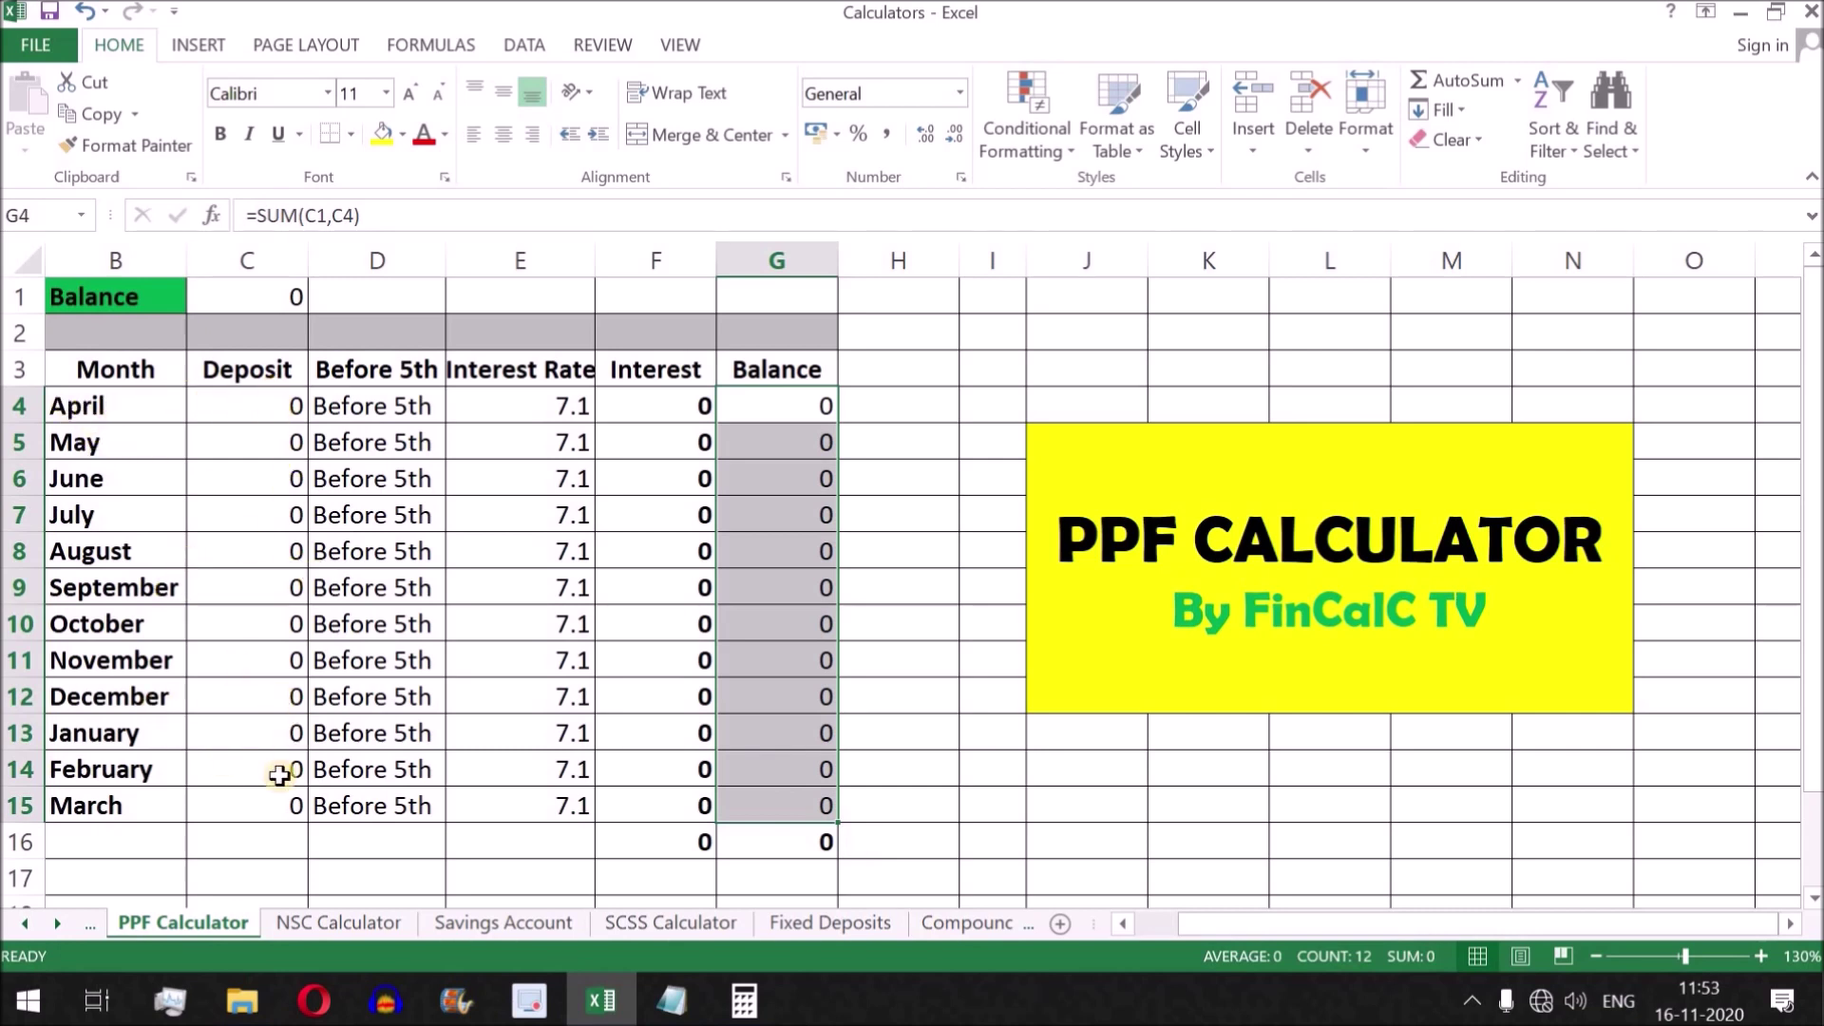
- Enter a deposit of 10000 for April
{"action": "left_click", "coordinate": [293, 410]}
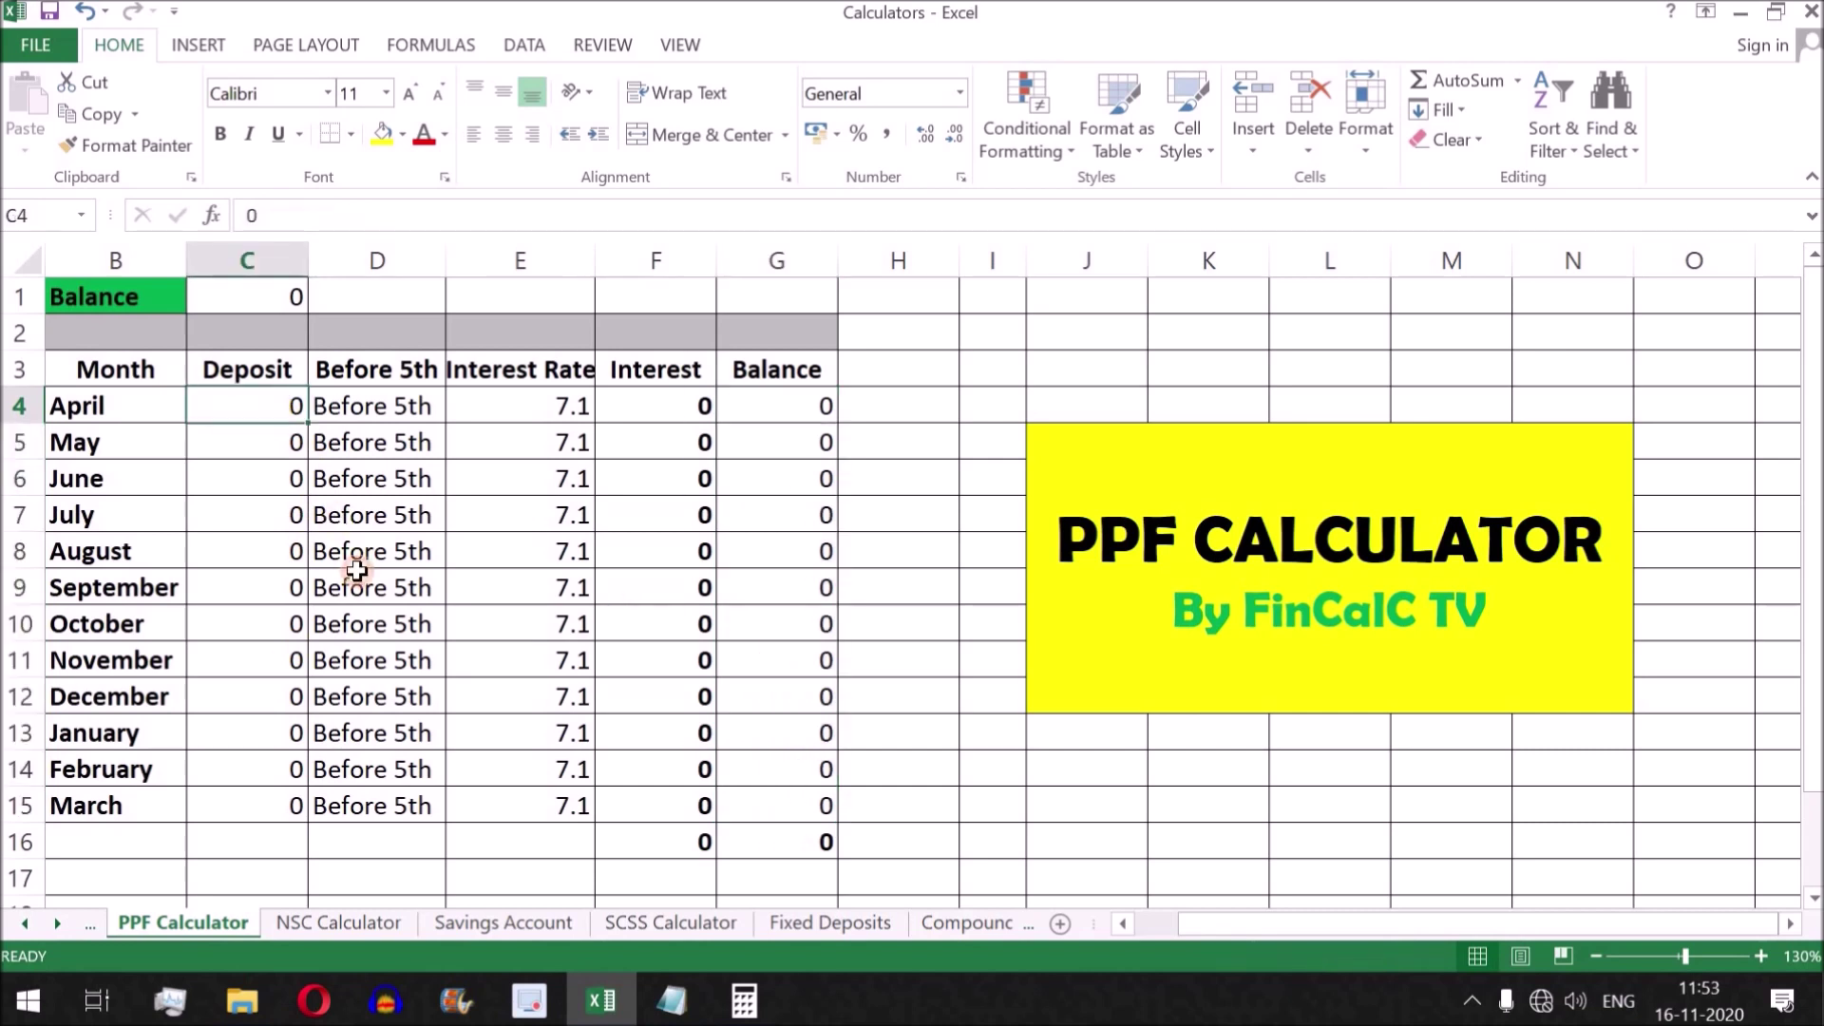
{"action": "type", "text": "10000"}
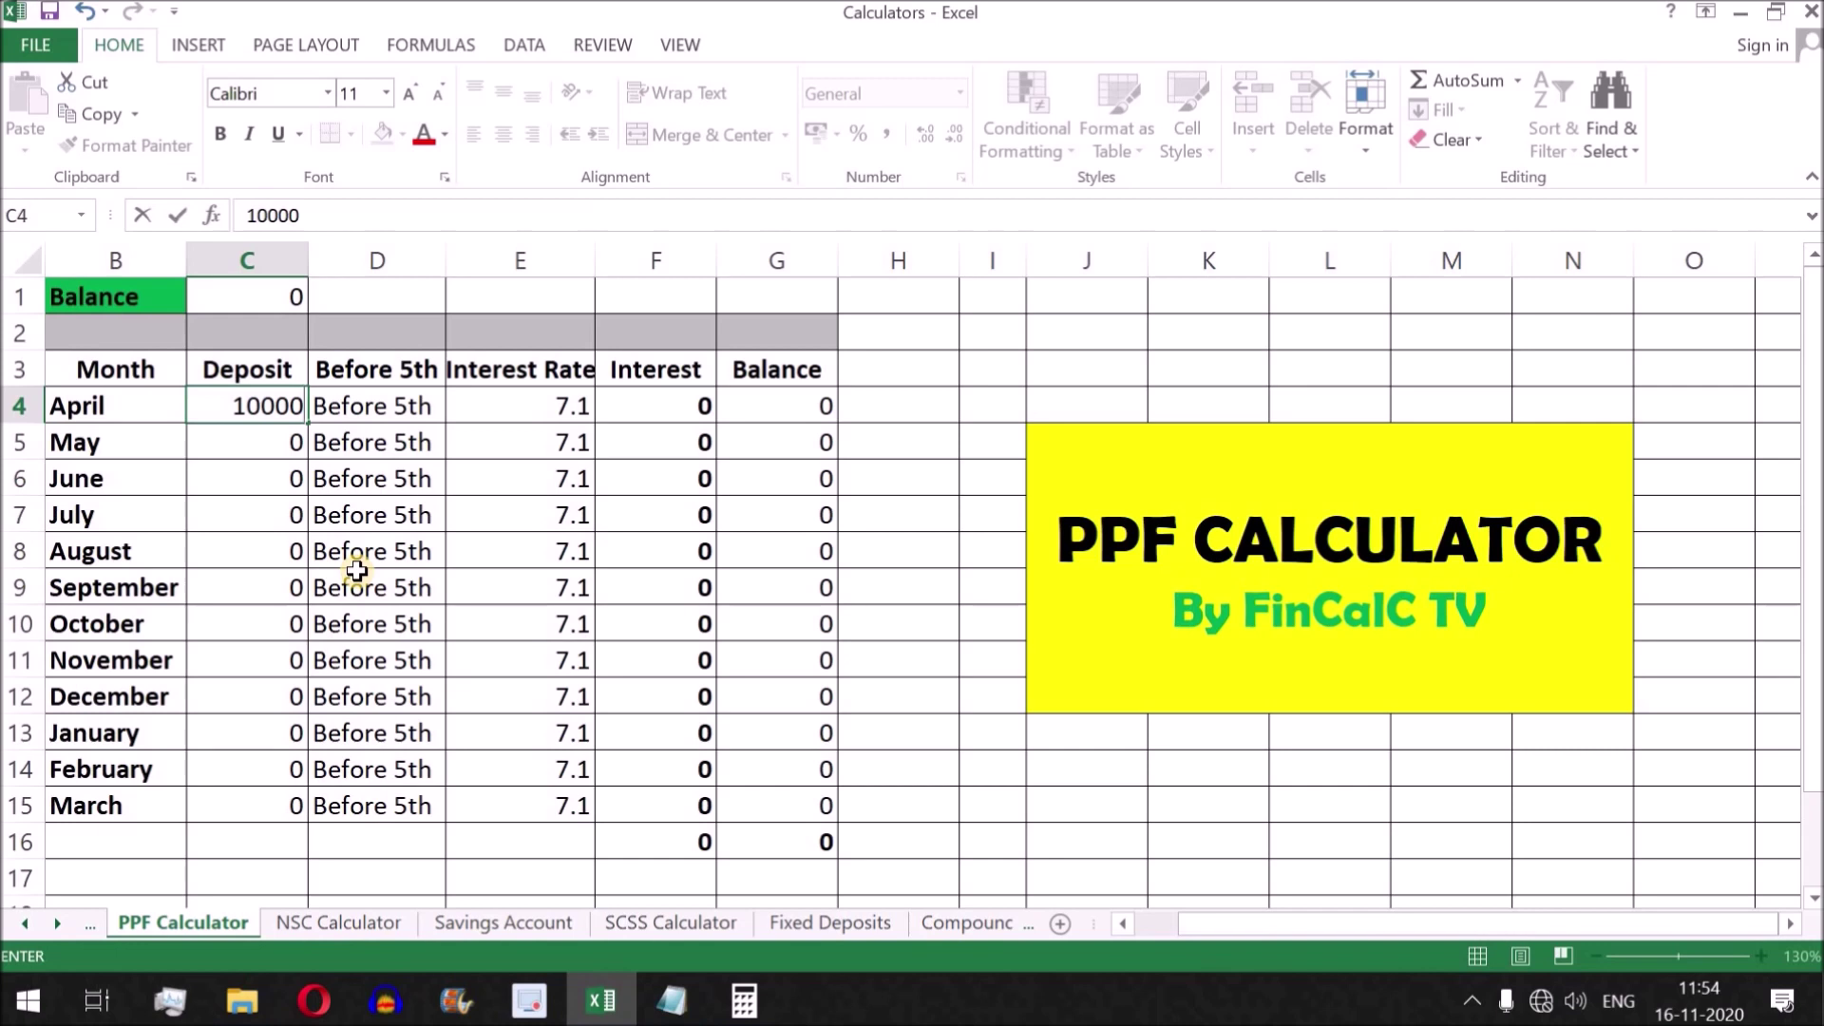
{"action": "key", "text": "Return"}
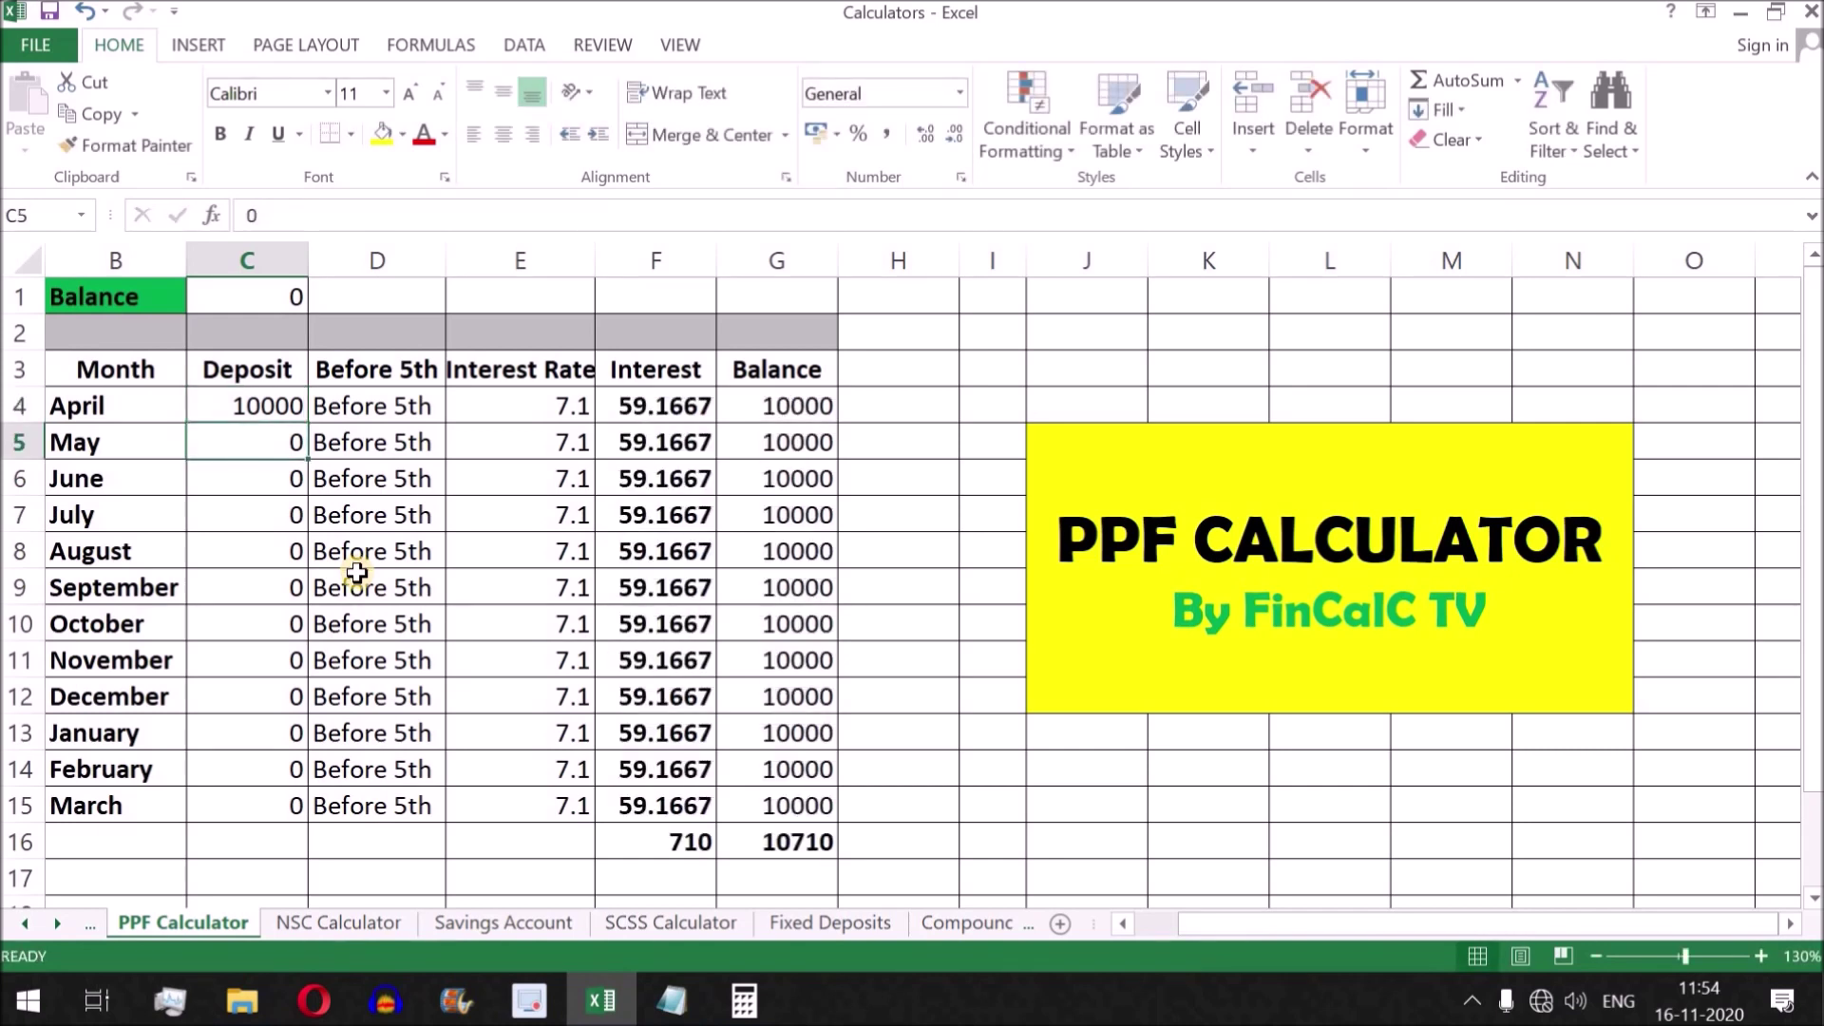
- Inspect April's interest formula, read the general interest formula in Notepad, and return to the Excel sheet
{"action": "left_click", "coordinate": [654, 403]}
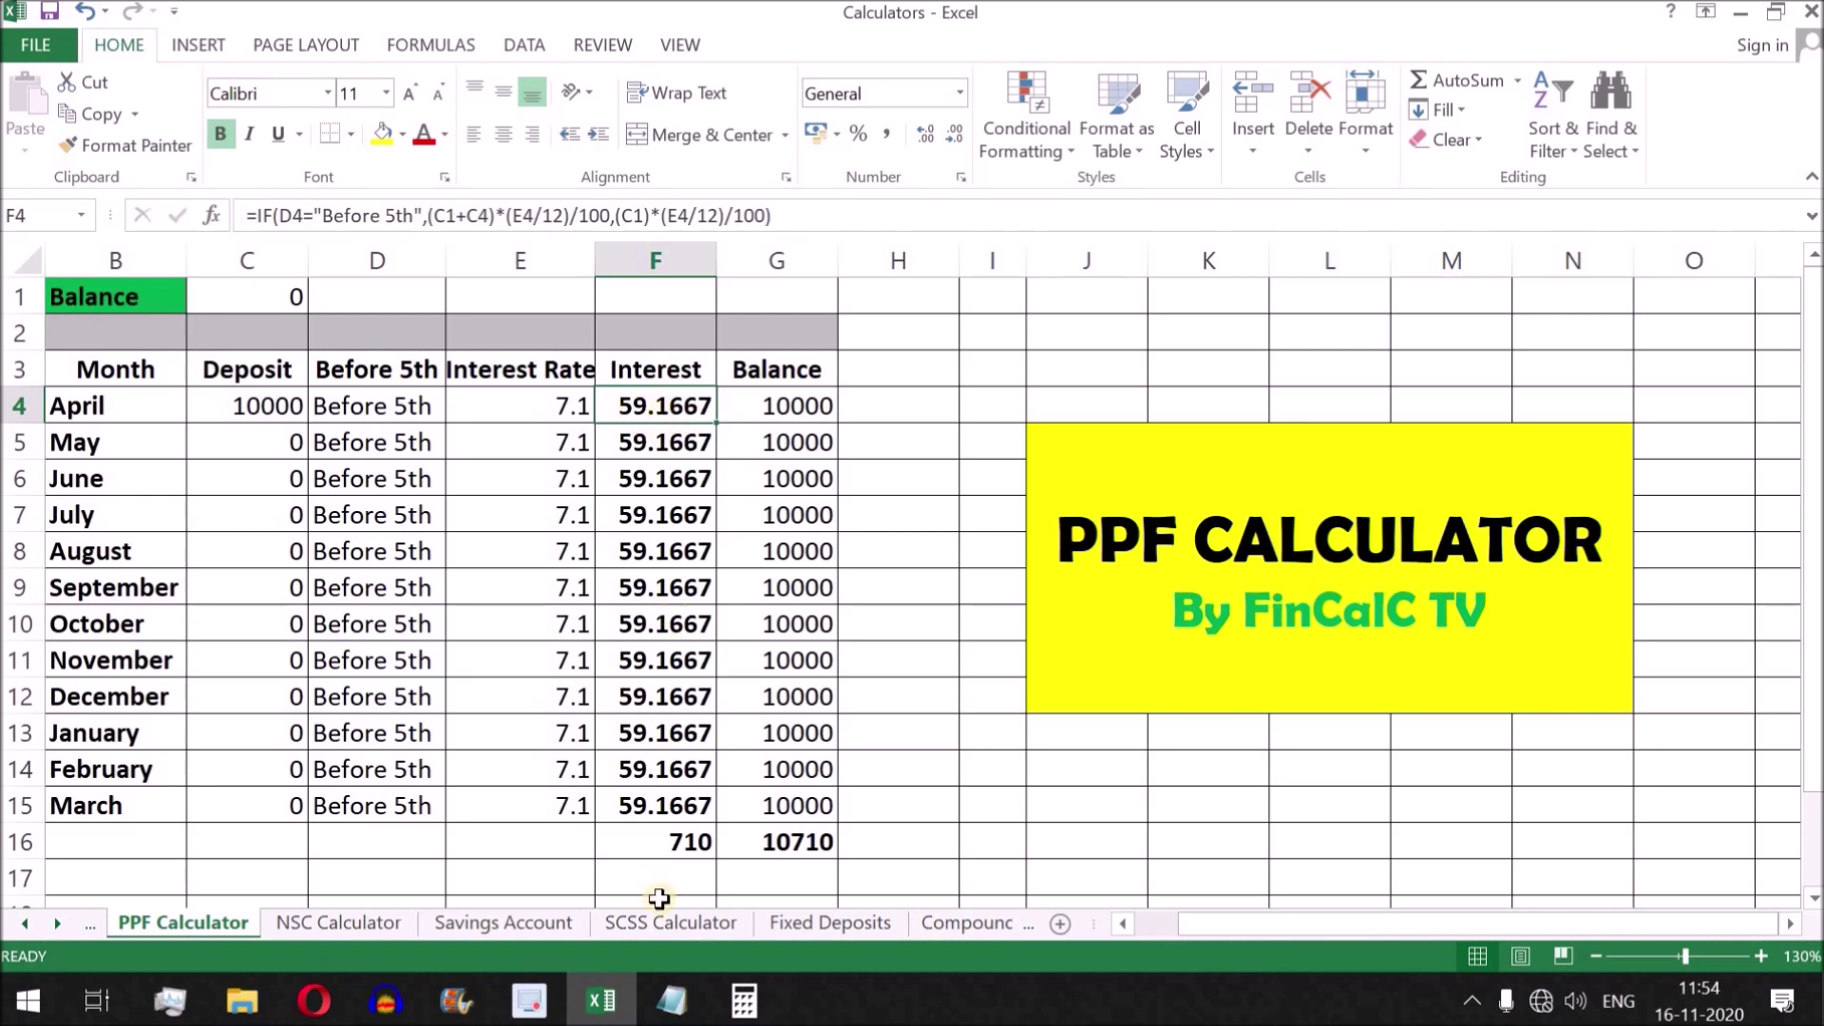
{"action": "left_click", "coordinate": [671, 1001]}
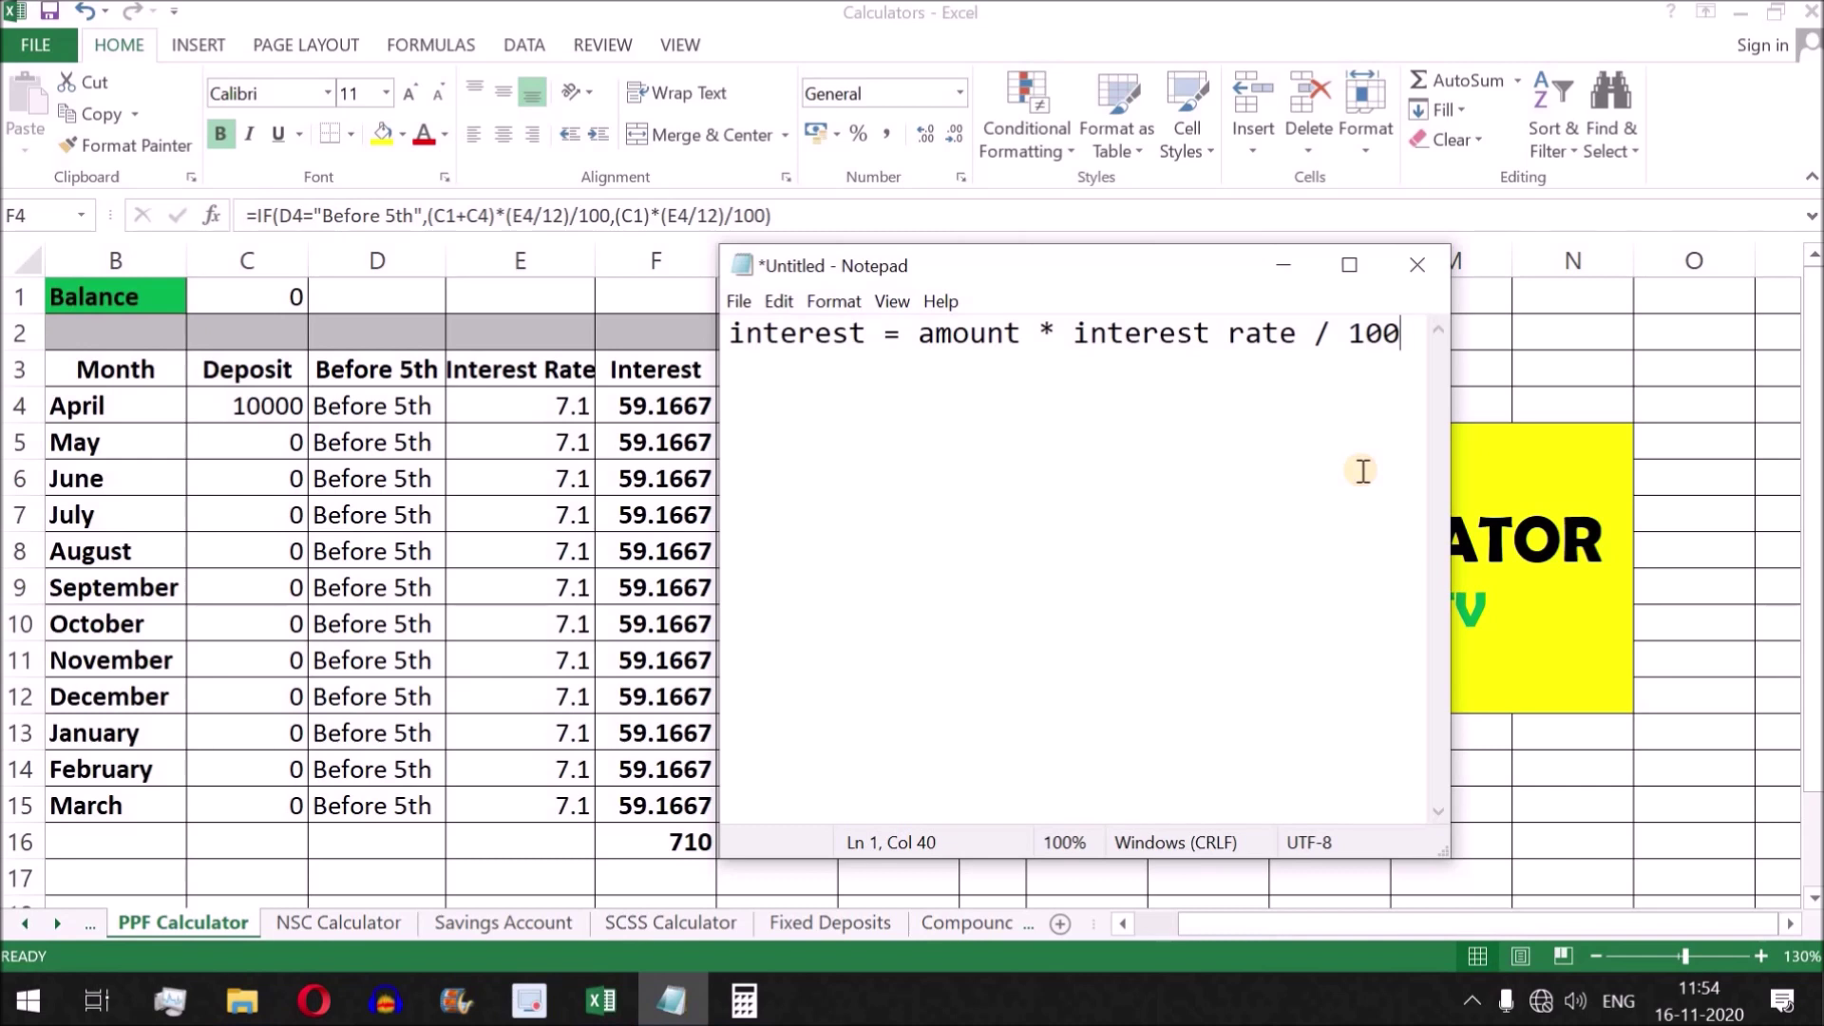
{"action": "left_click_drag", "start_coordinate": [866, 332], "coordinate": [703, 330]}
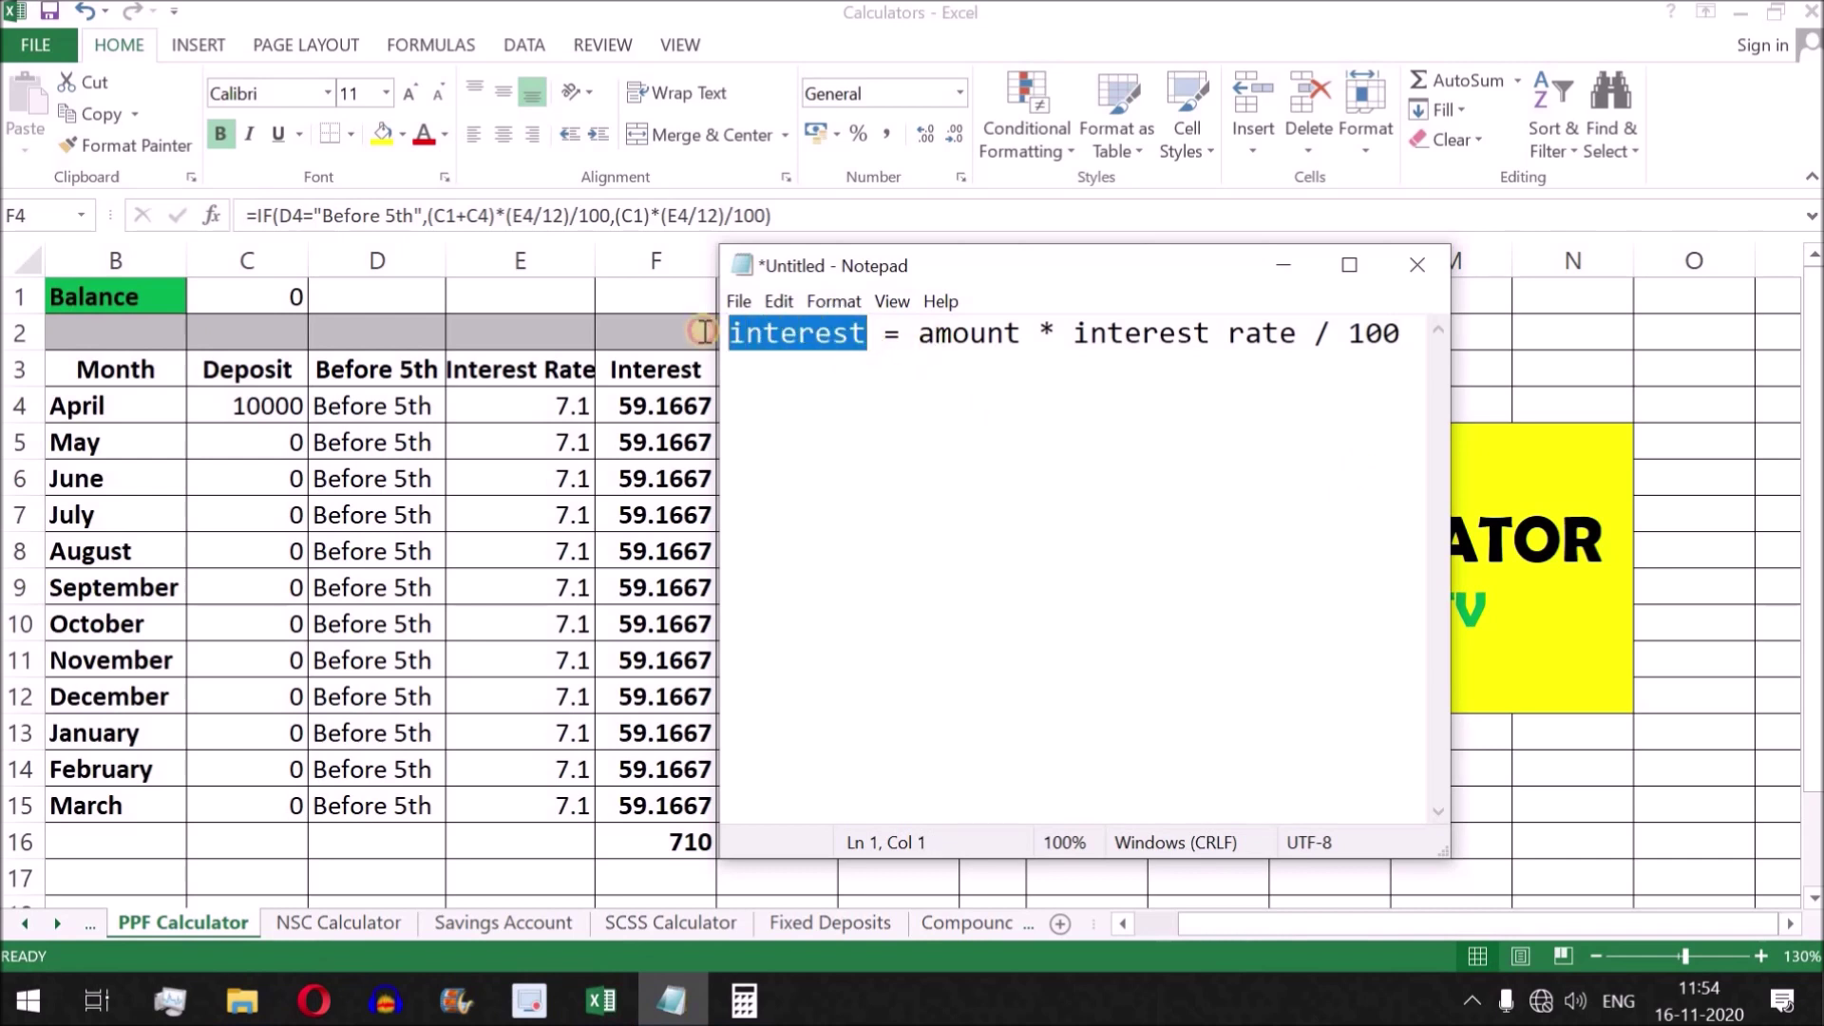
{"action": "left_click_drag", "start_coordinate": [923, 338], "coordinate": [1383, 394]}
{"action": "left_click", "coordinate": [1315, 333]}
{"action": "left_click_drag", "start_coordinate": [1413, 334], "coordinate": [903, 334]}
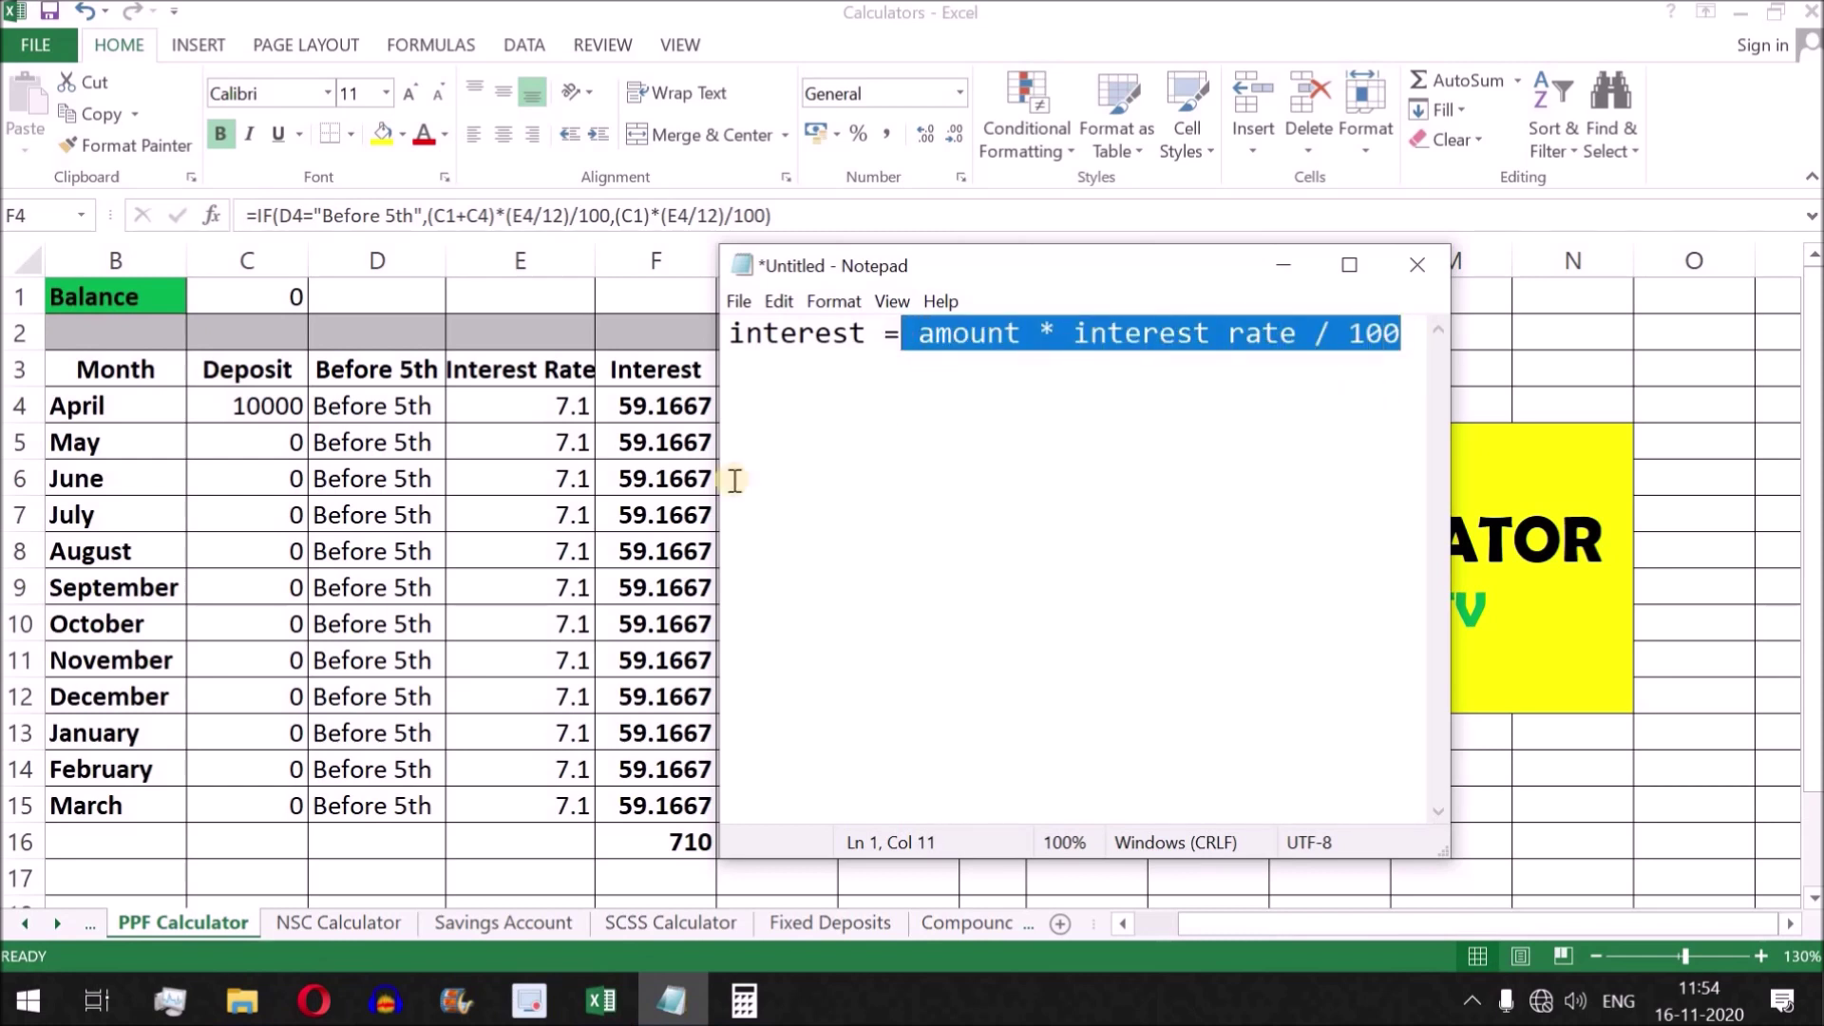
{"action": "left_click", "coordinate": [665, 413]}
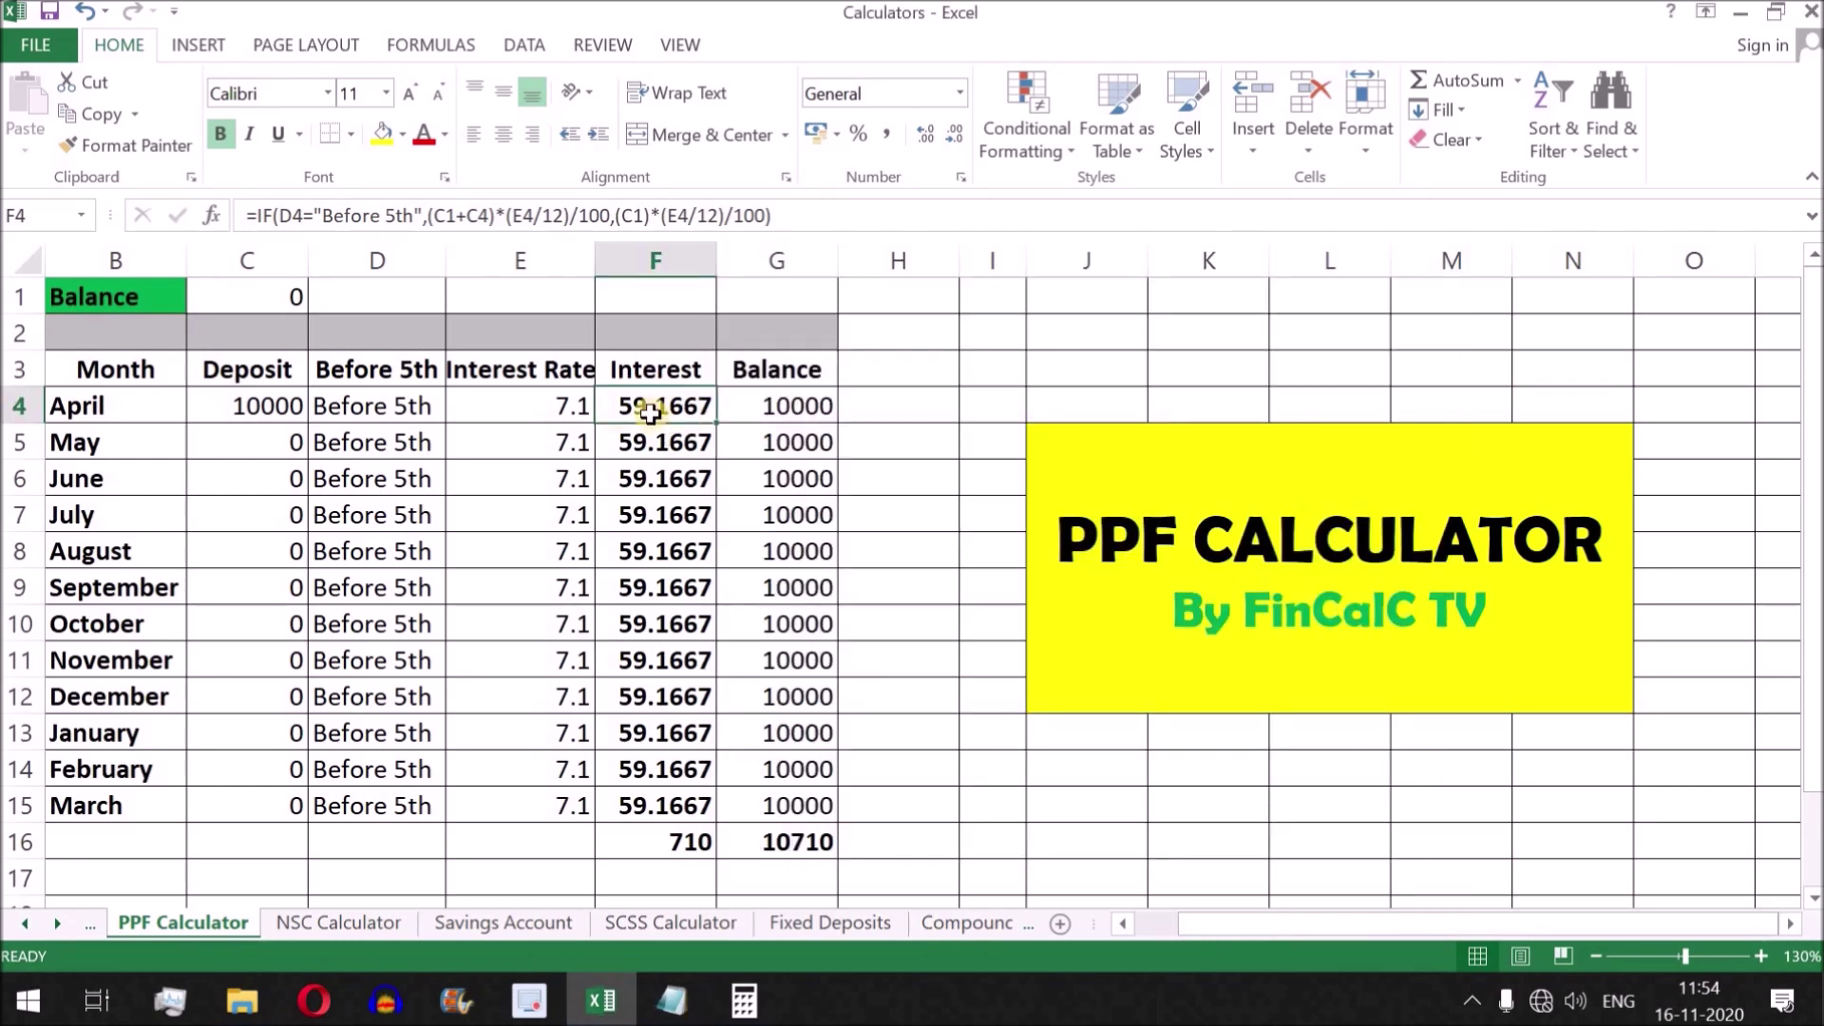
- Switch to Calculator and divide the 7.1 annual interest rate by 12 to get the monthly rate
{"action": "left_click", "coordinate": [744, 1000]}
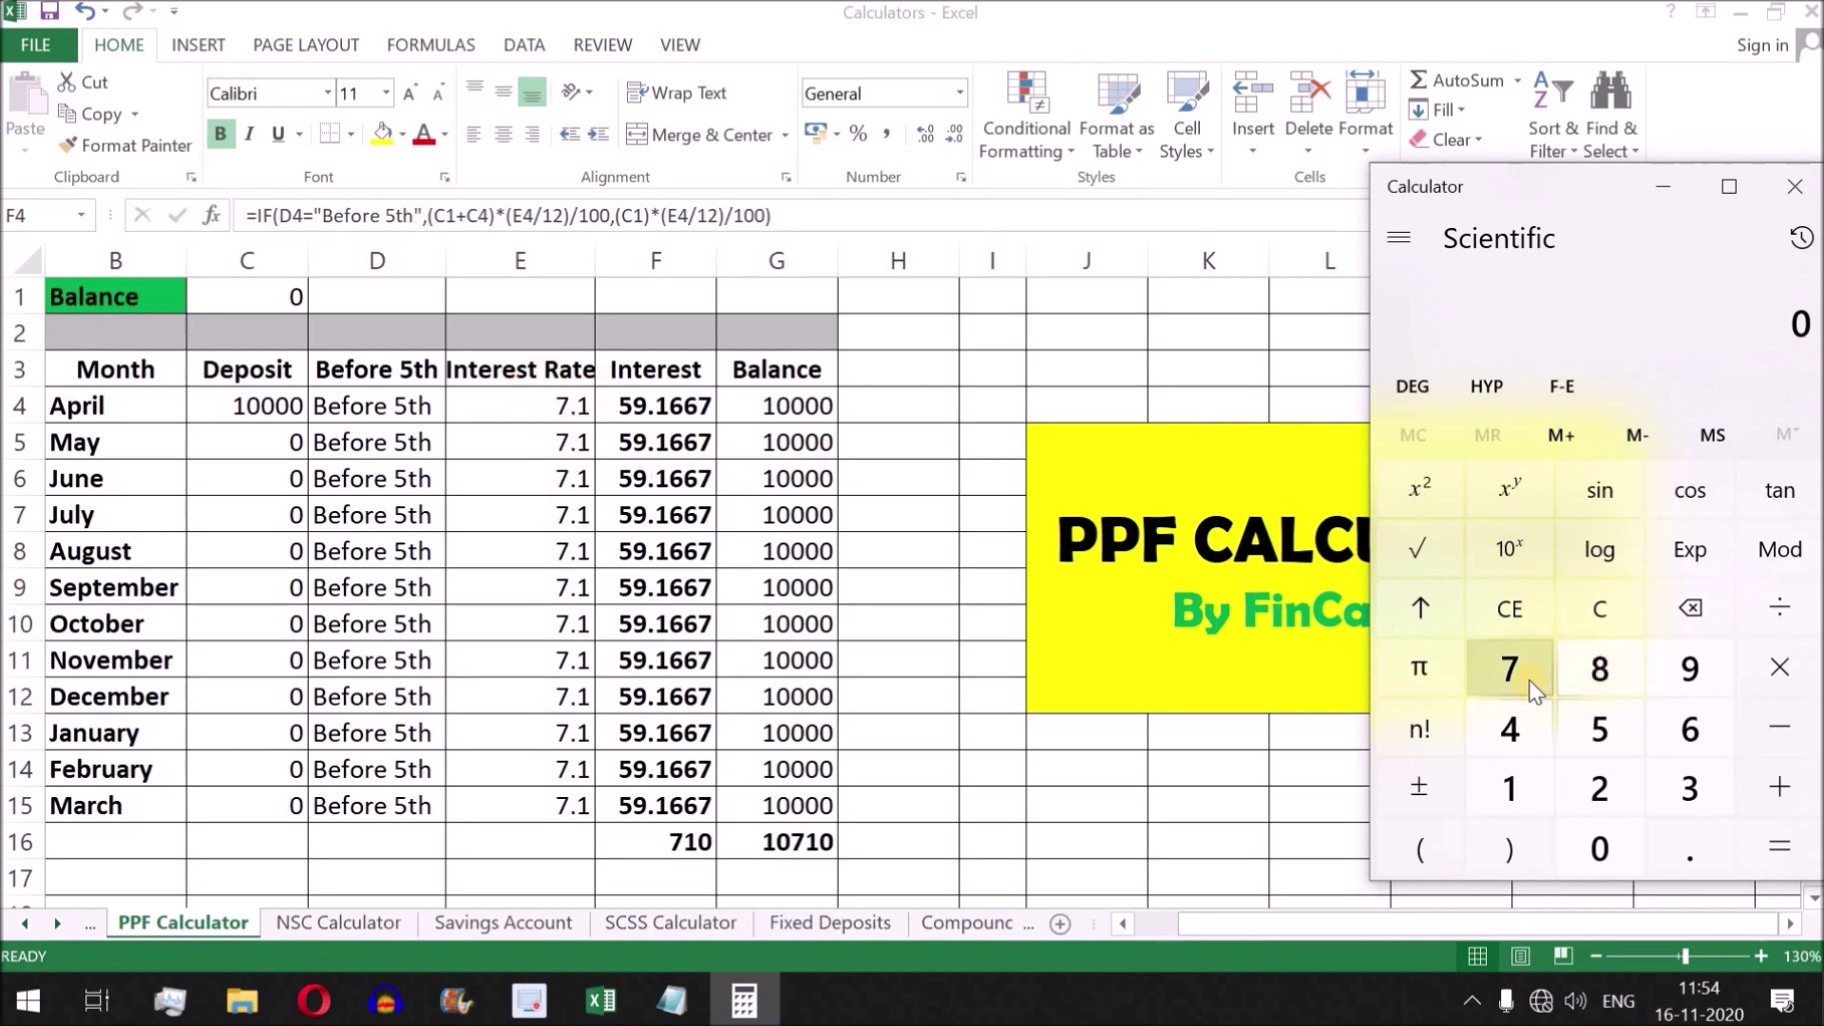
{"action": "left_click", "coordinate": [1676, 842]}
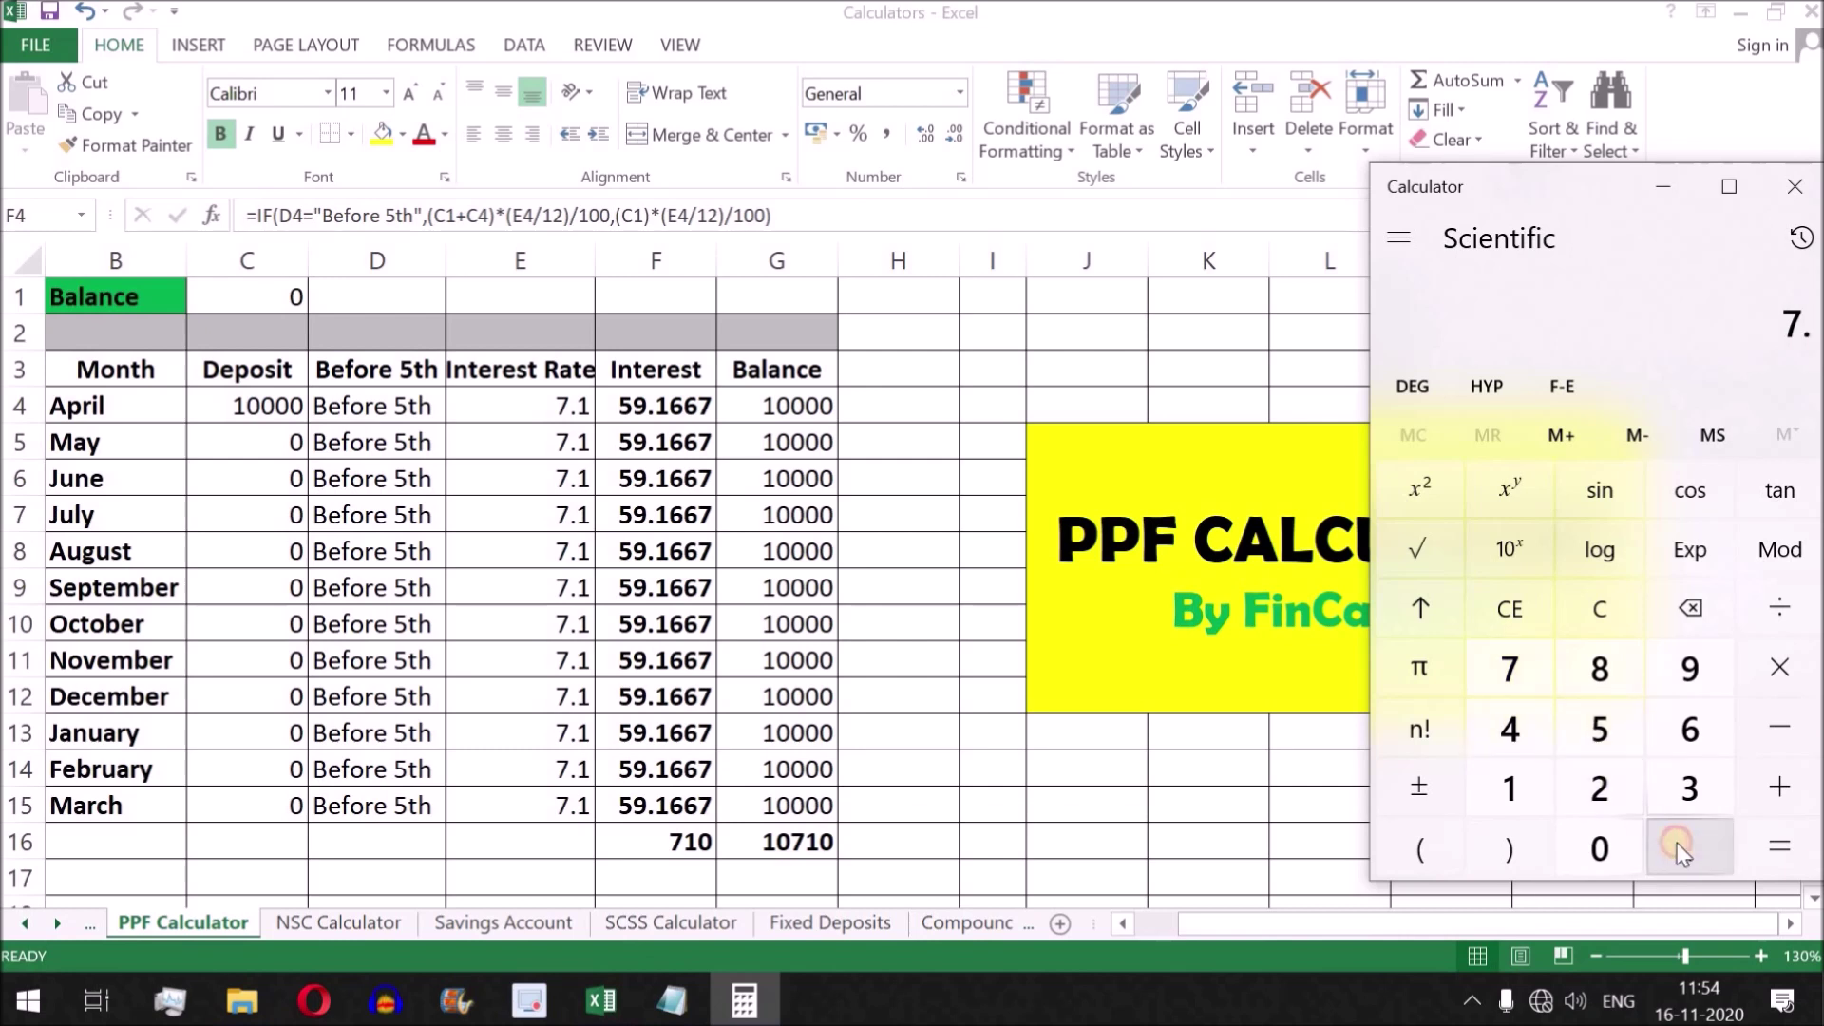
{"action": "left_click", "coordinate": [1514, 783]}
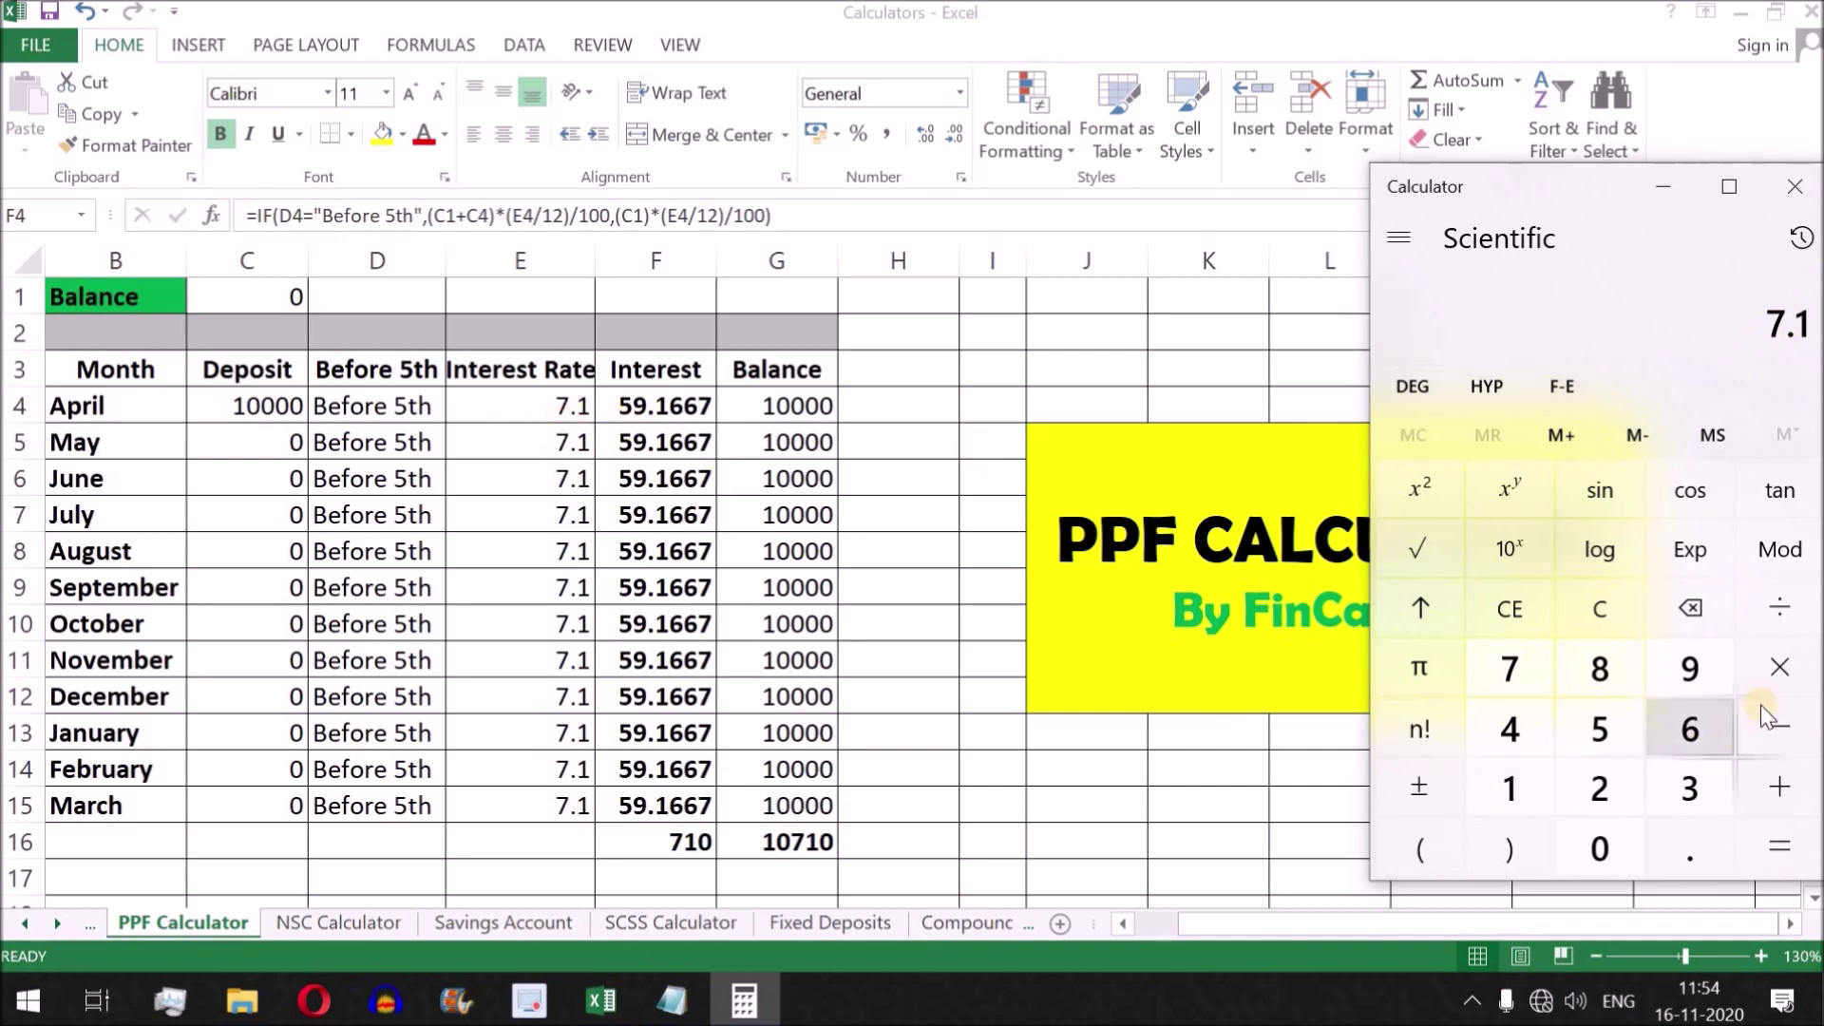
{"action": "left_click", "coordinate": [1779, 606]}
{"action": "left_click", "coordinate": [1516, 779]}
{"action": "left_click", "coordinate": [1599, 788]}
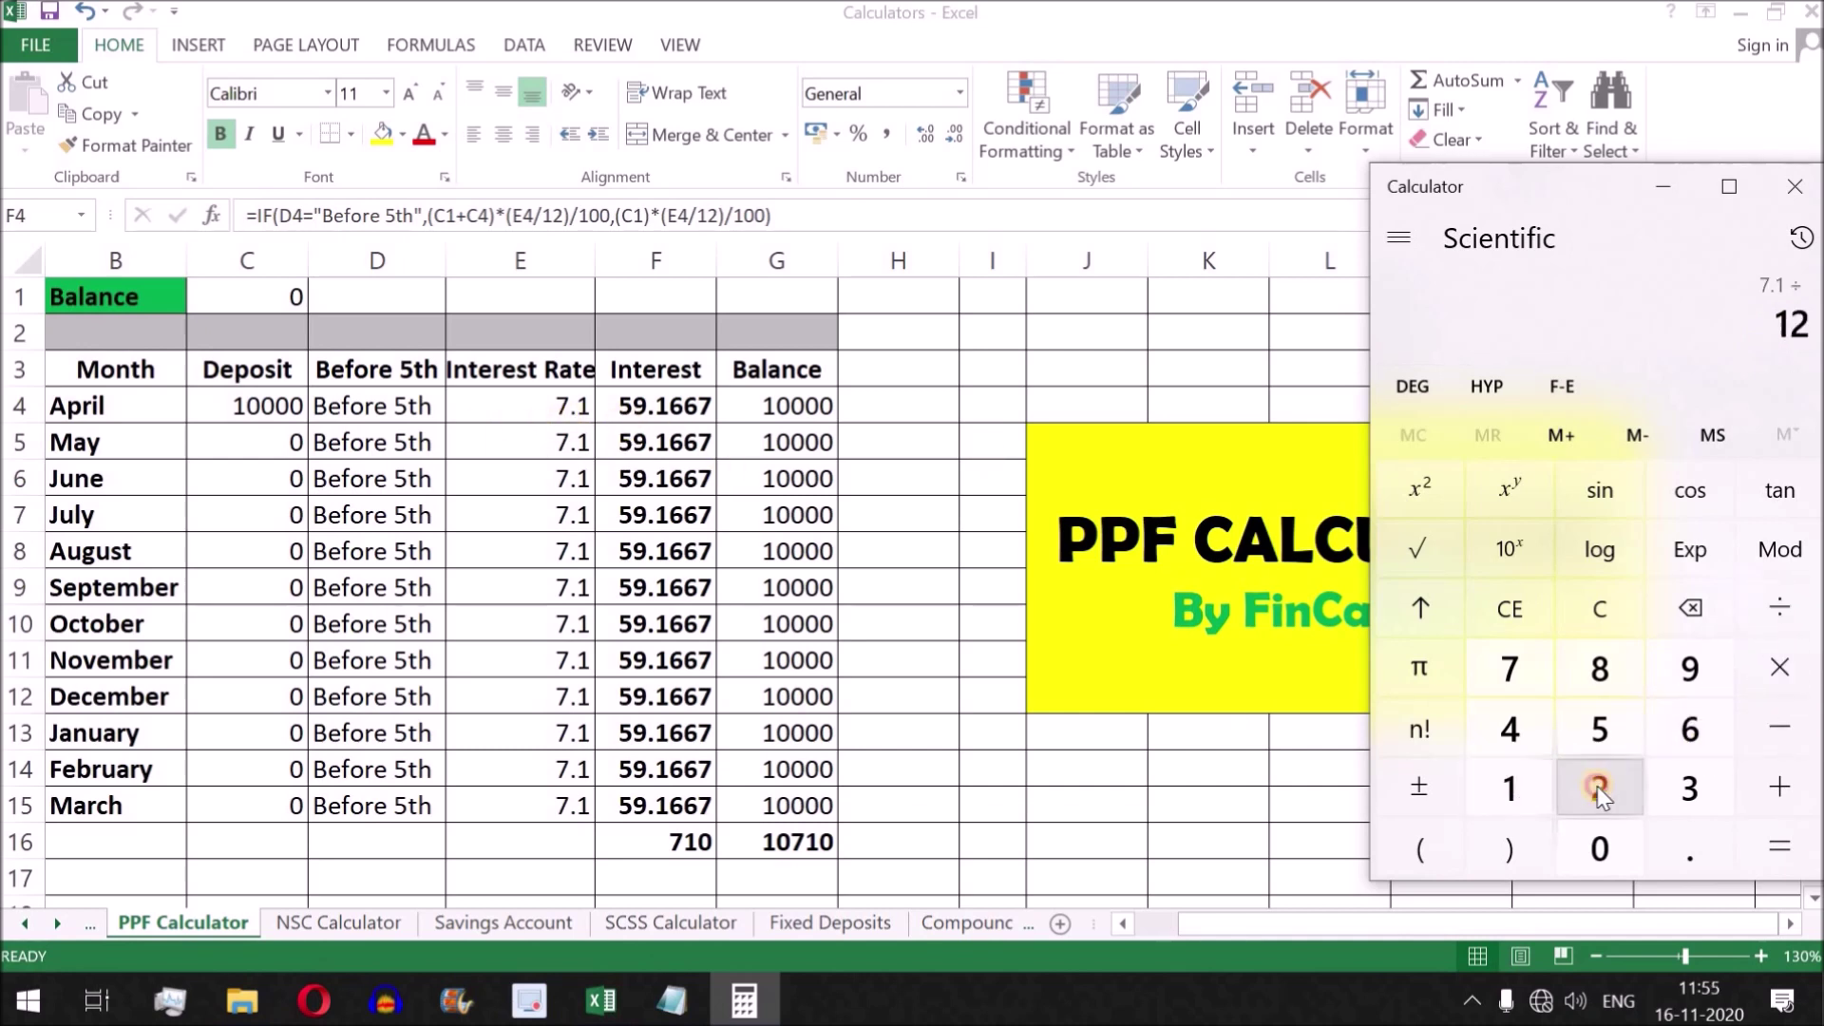
{"action": "left_click", "coordinate": [1779, 846]}
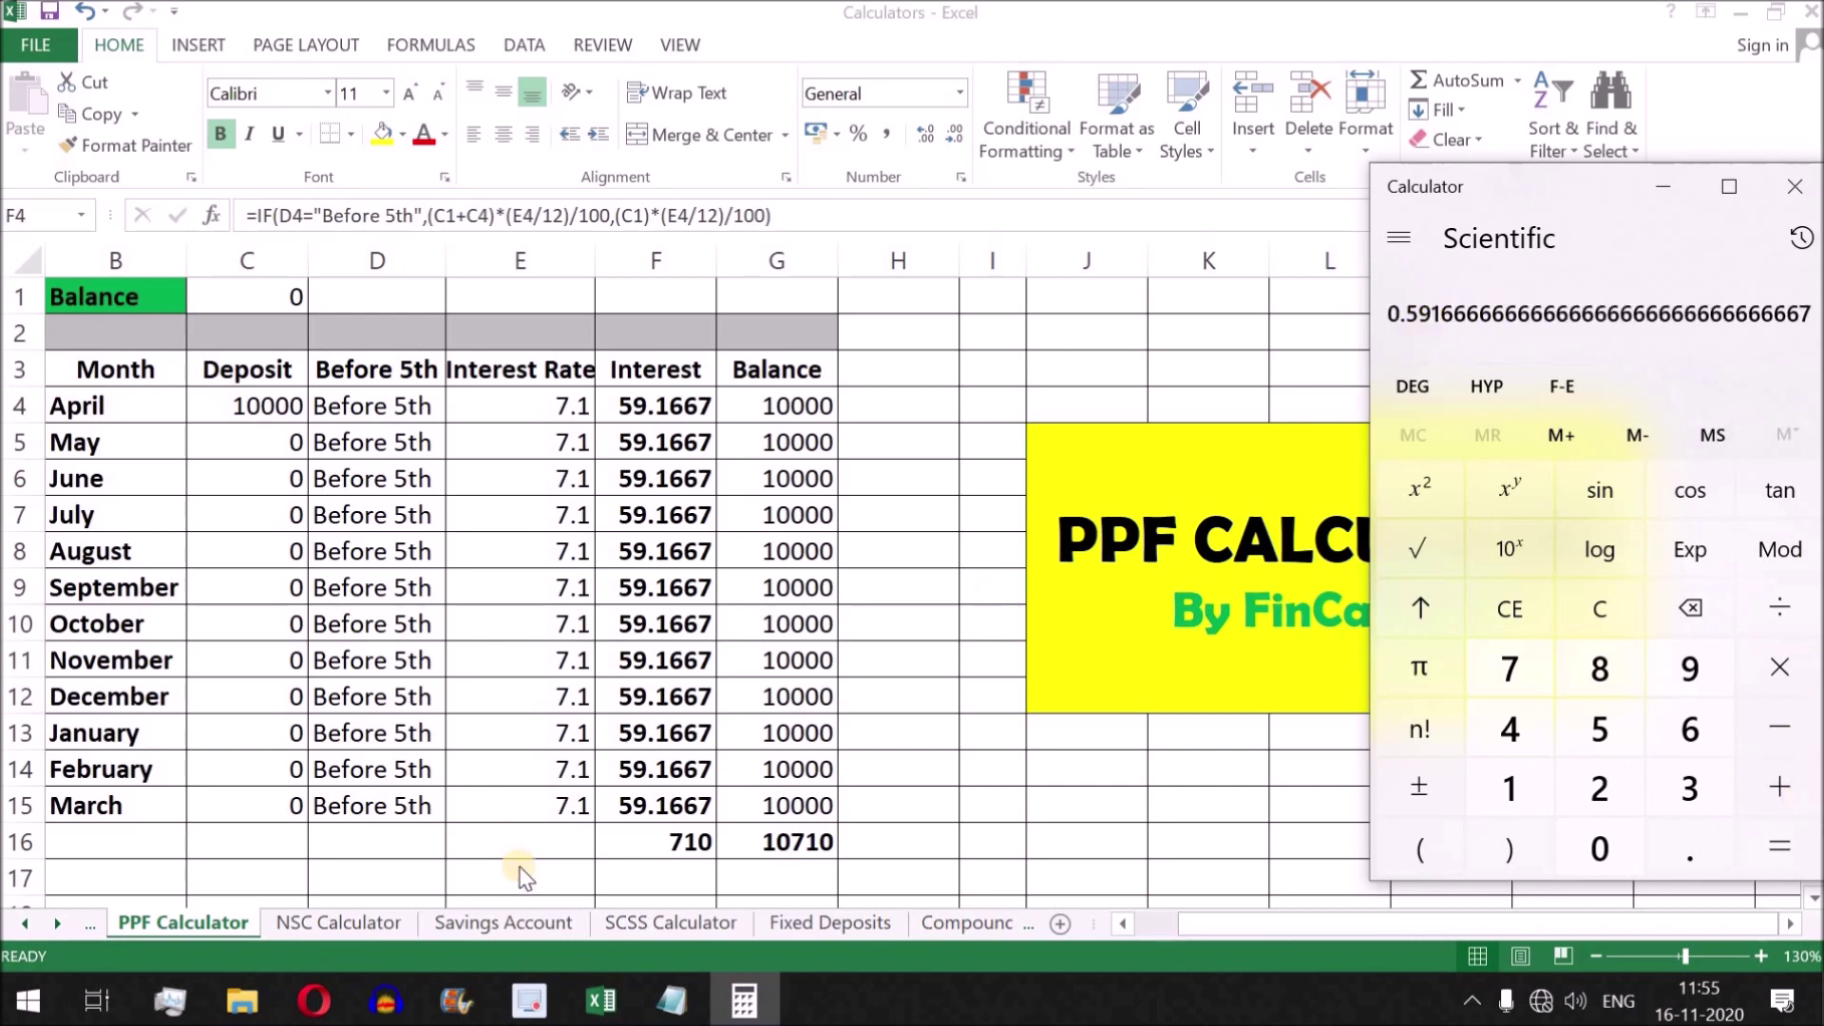
- Switch to Notepad and highlight the interest rate term in the interest formula
{"action": "left_click", "coordinate": [671, 999]}
{"action": "left_click", "coordinate": [1234, 340]}
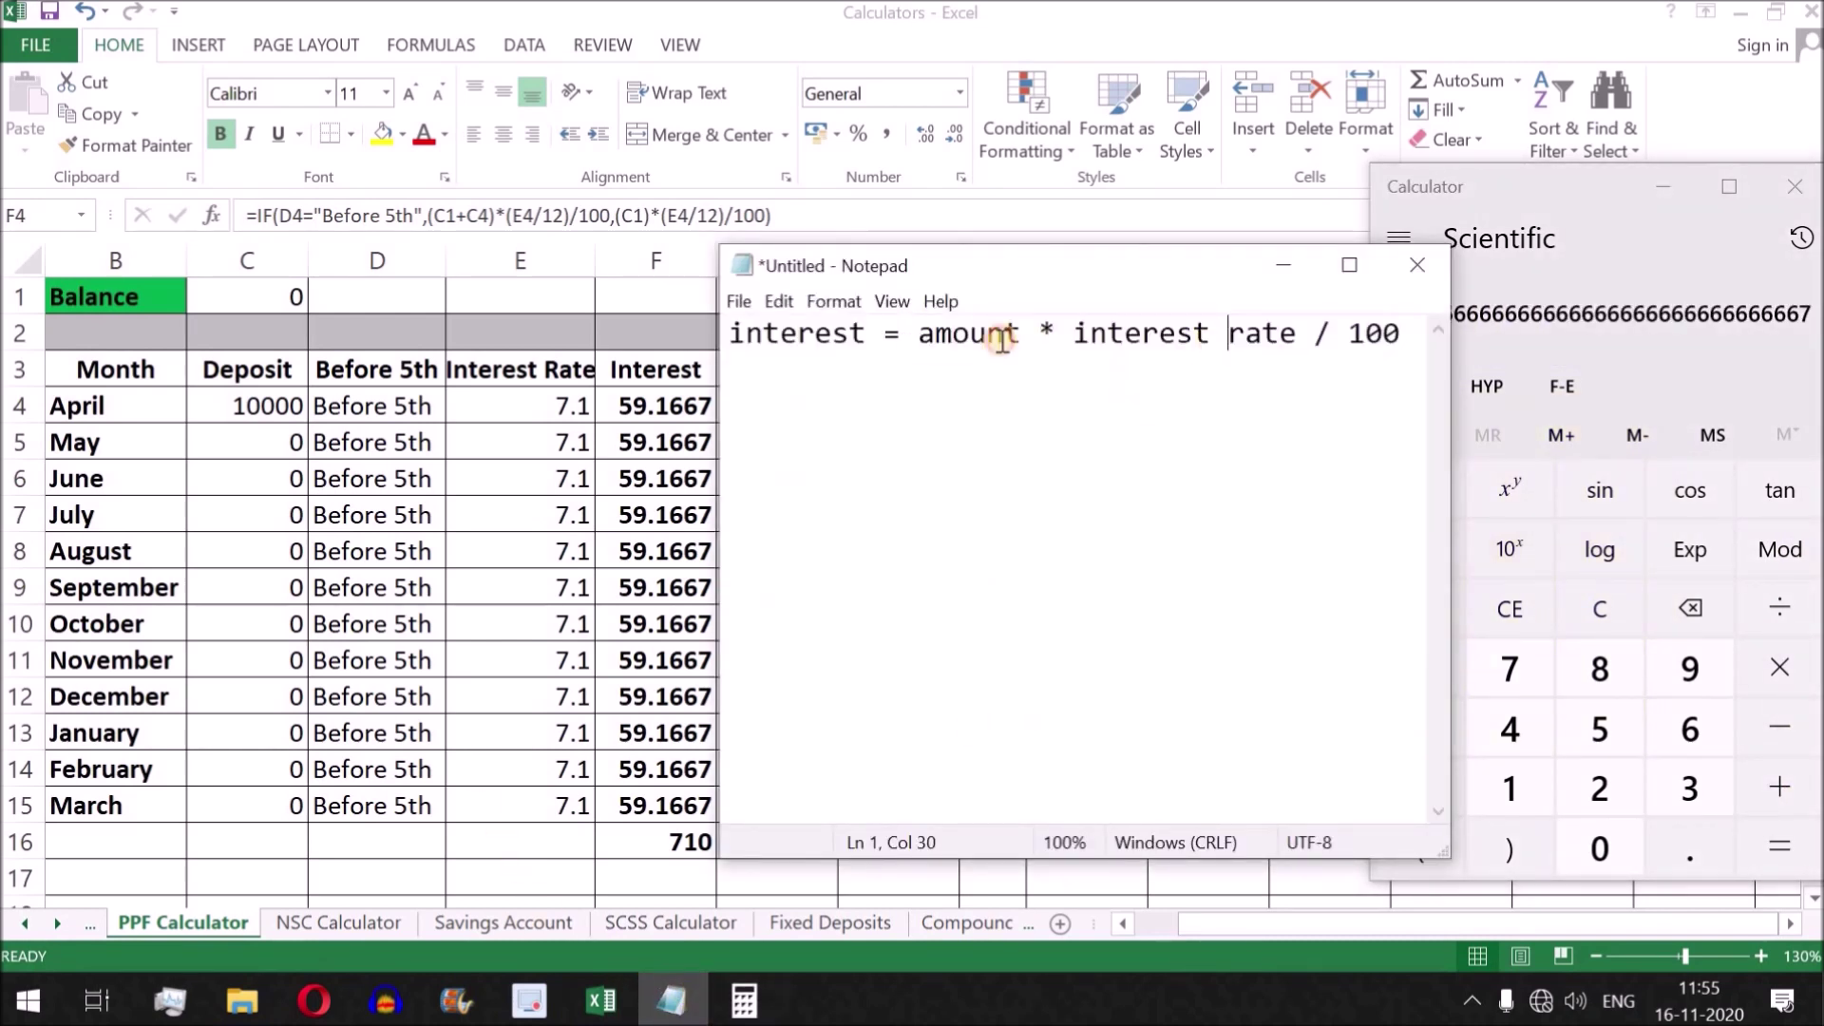
{"action": "left_click_drag", "start_coordinate": [969, 338], "coordinate": [1199, 340]}
{"action": "left_click", "coordinate": [1299, 339]}
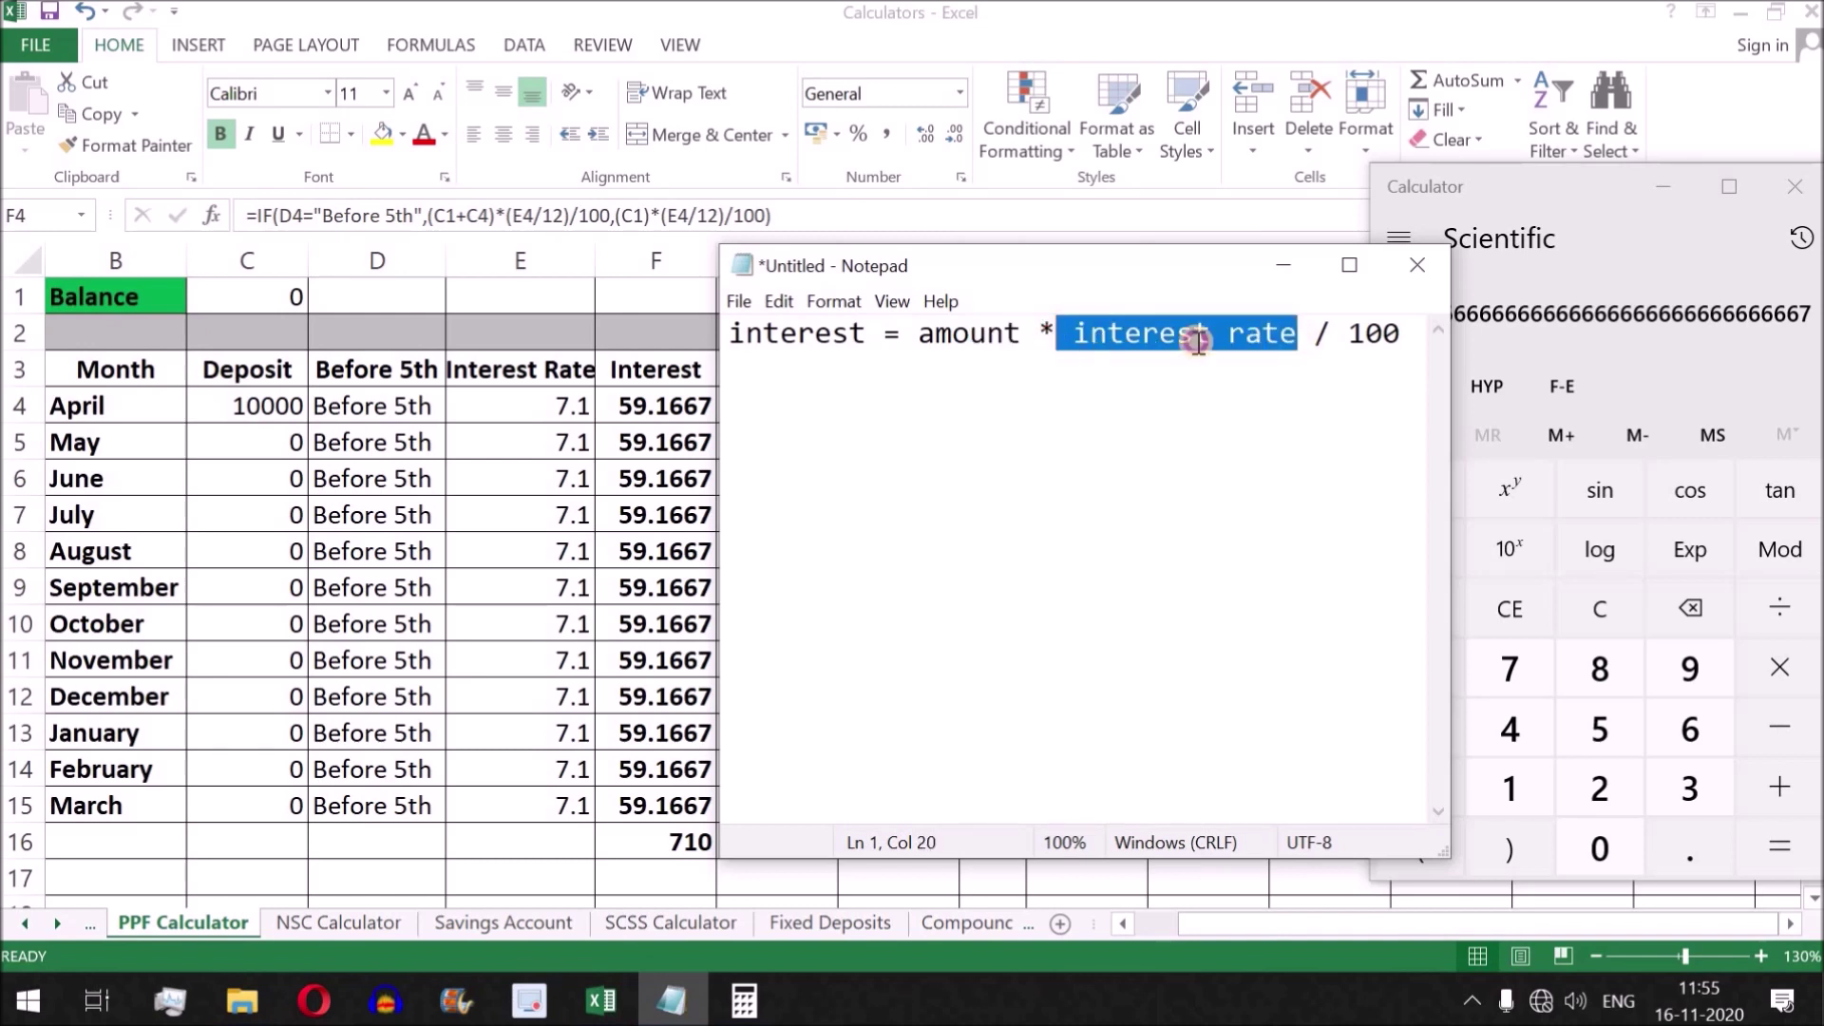
- Return to Calculator and multiply the monthly rate by the deposit amount of 10000
{"action": "left_click", "coordinate": [1543, 189]}
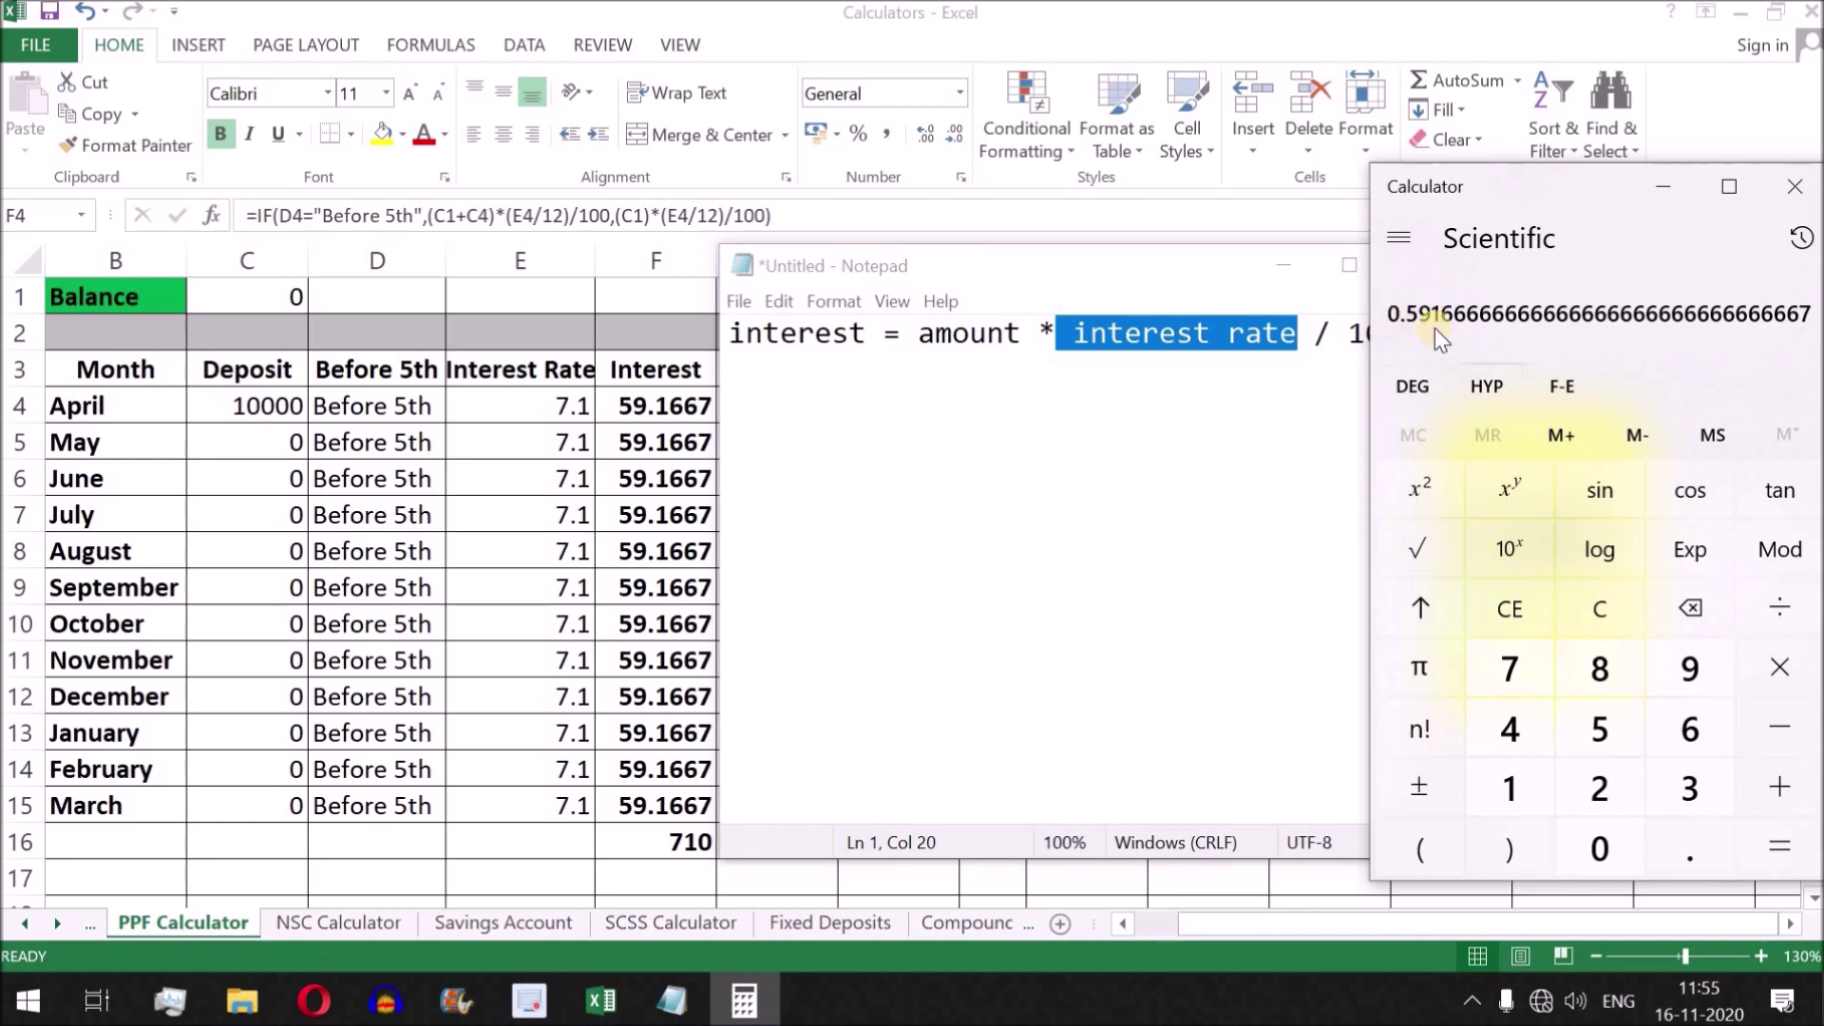
{"action": "left_click", "coordinate": [1780, 668]}
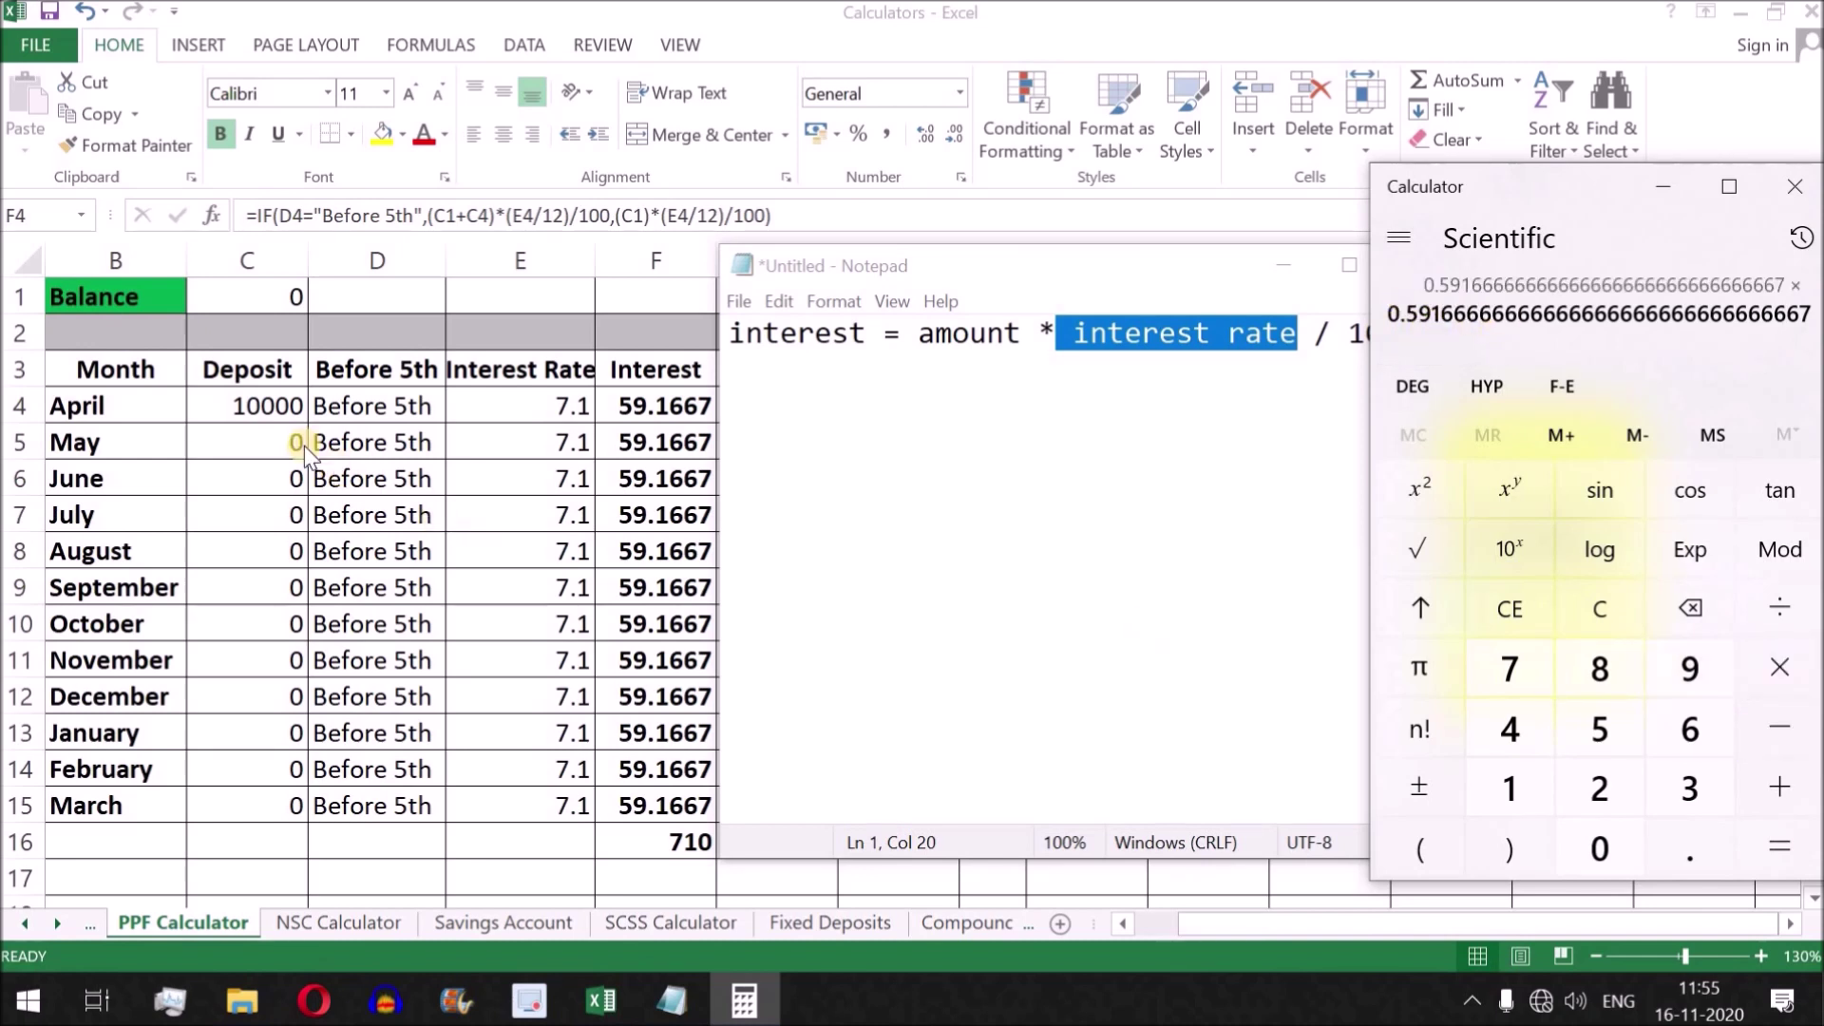
{"action": "left_click", "coordinate": [1536, 785]}
{"action": "left_click", "coordinate": [1599, 848]}
{"action": "left_click", "coordinate": [1599, 847]}
{"action": "left_click", "coordinate": [1599, 848]}
{"action": "left_click", "coordinate": [1599, 848]}
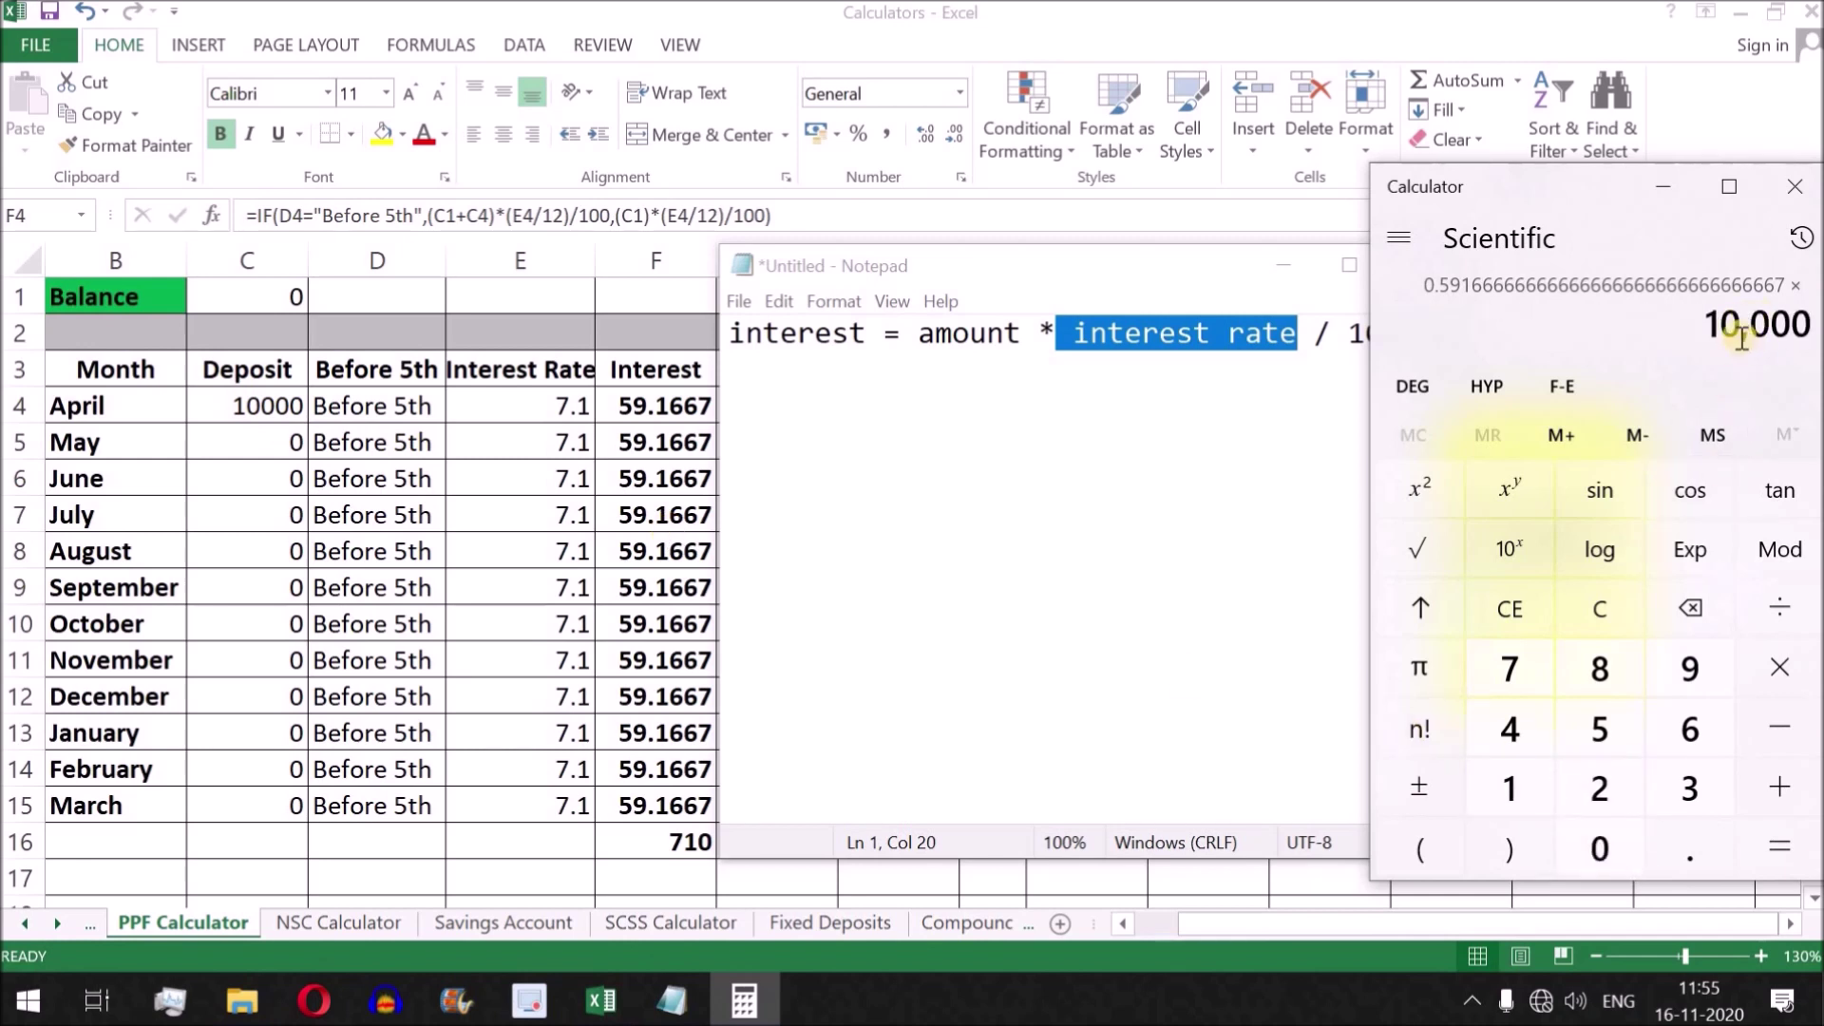
- Check the formula in Notepad and divide the product by 100 in Calculator to get the monthly interest
{"action": "left_click", "coordinate": [1195, 278]}
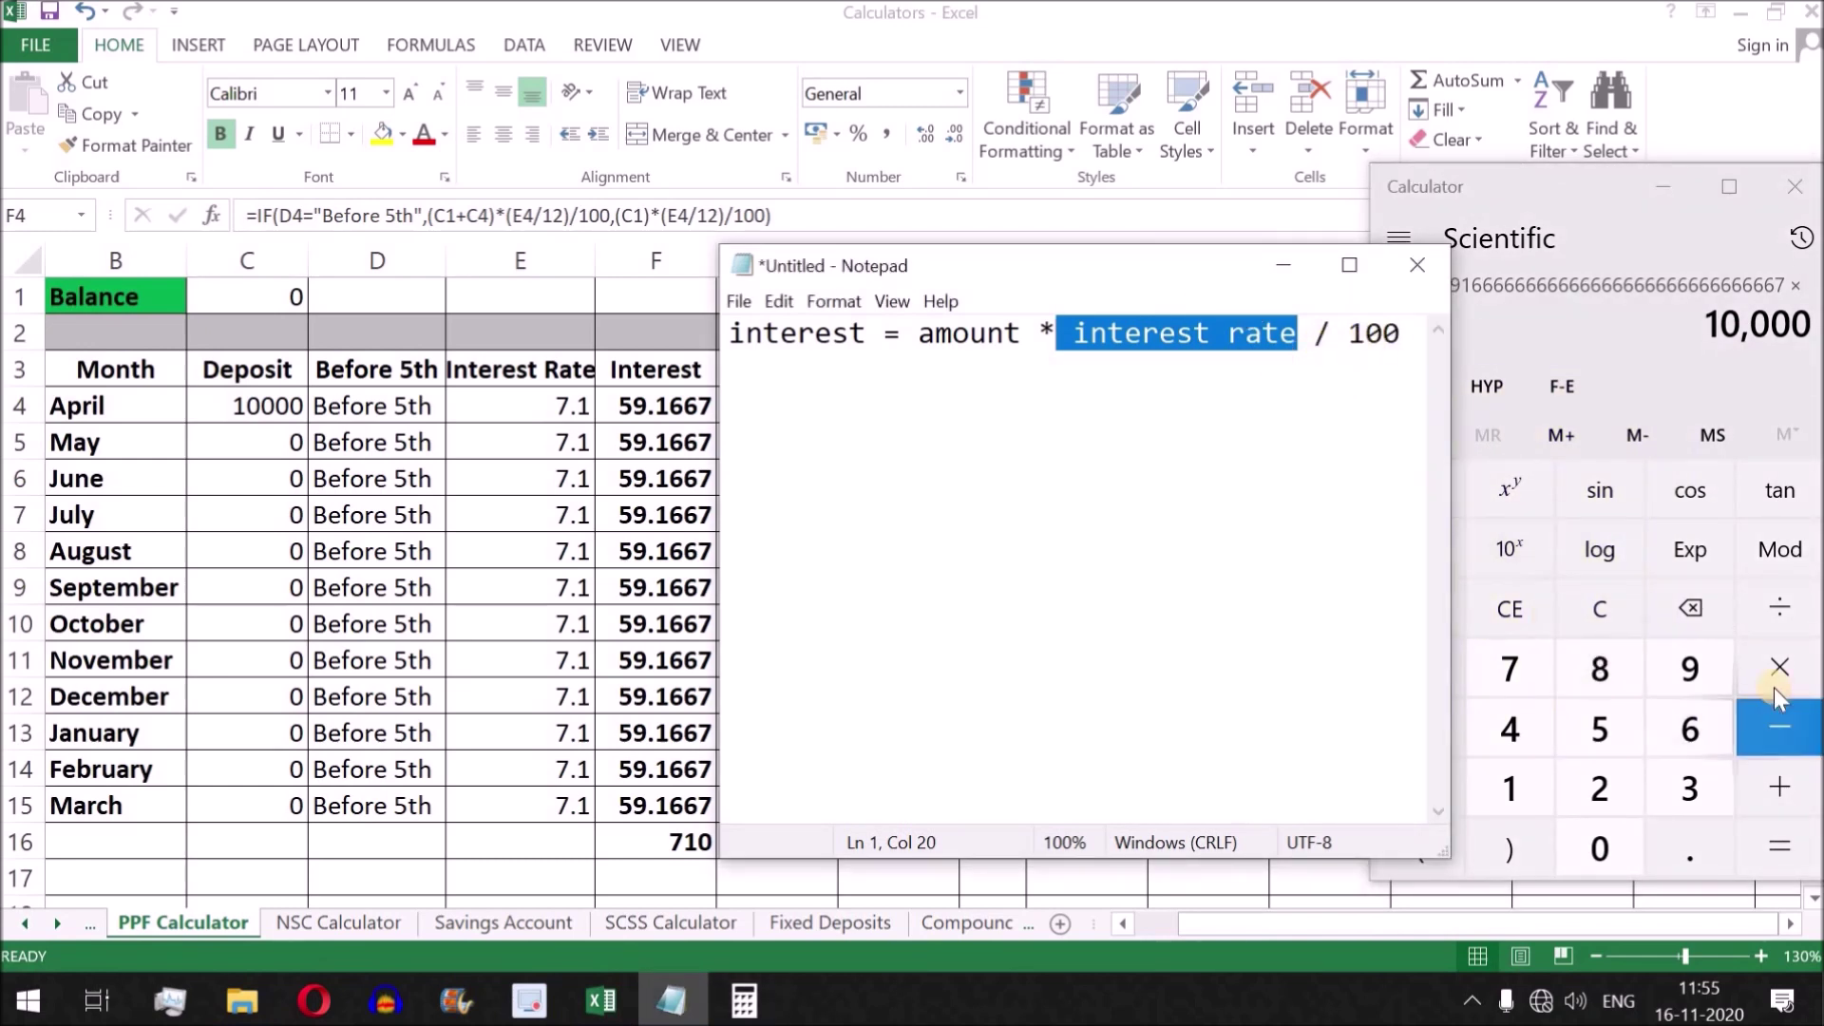
{"action": "left_click", "coordinate": [1779, 606]}
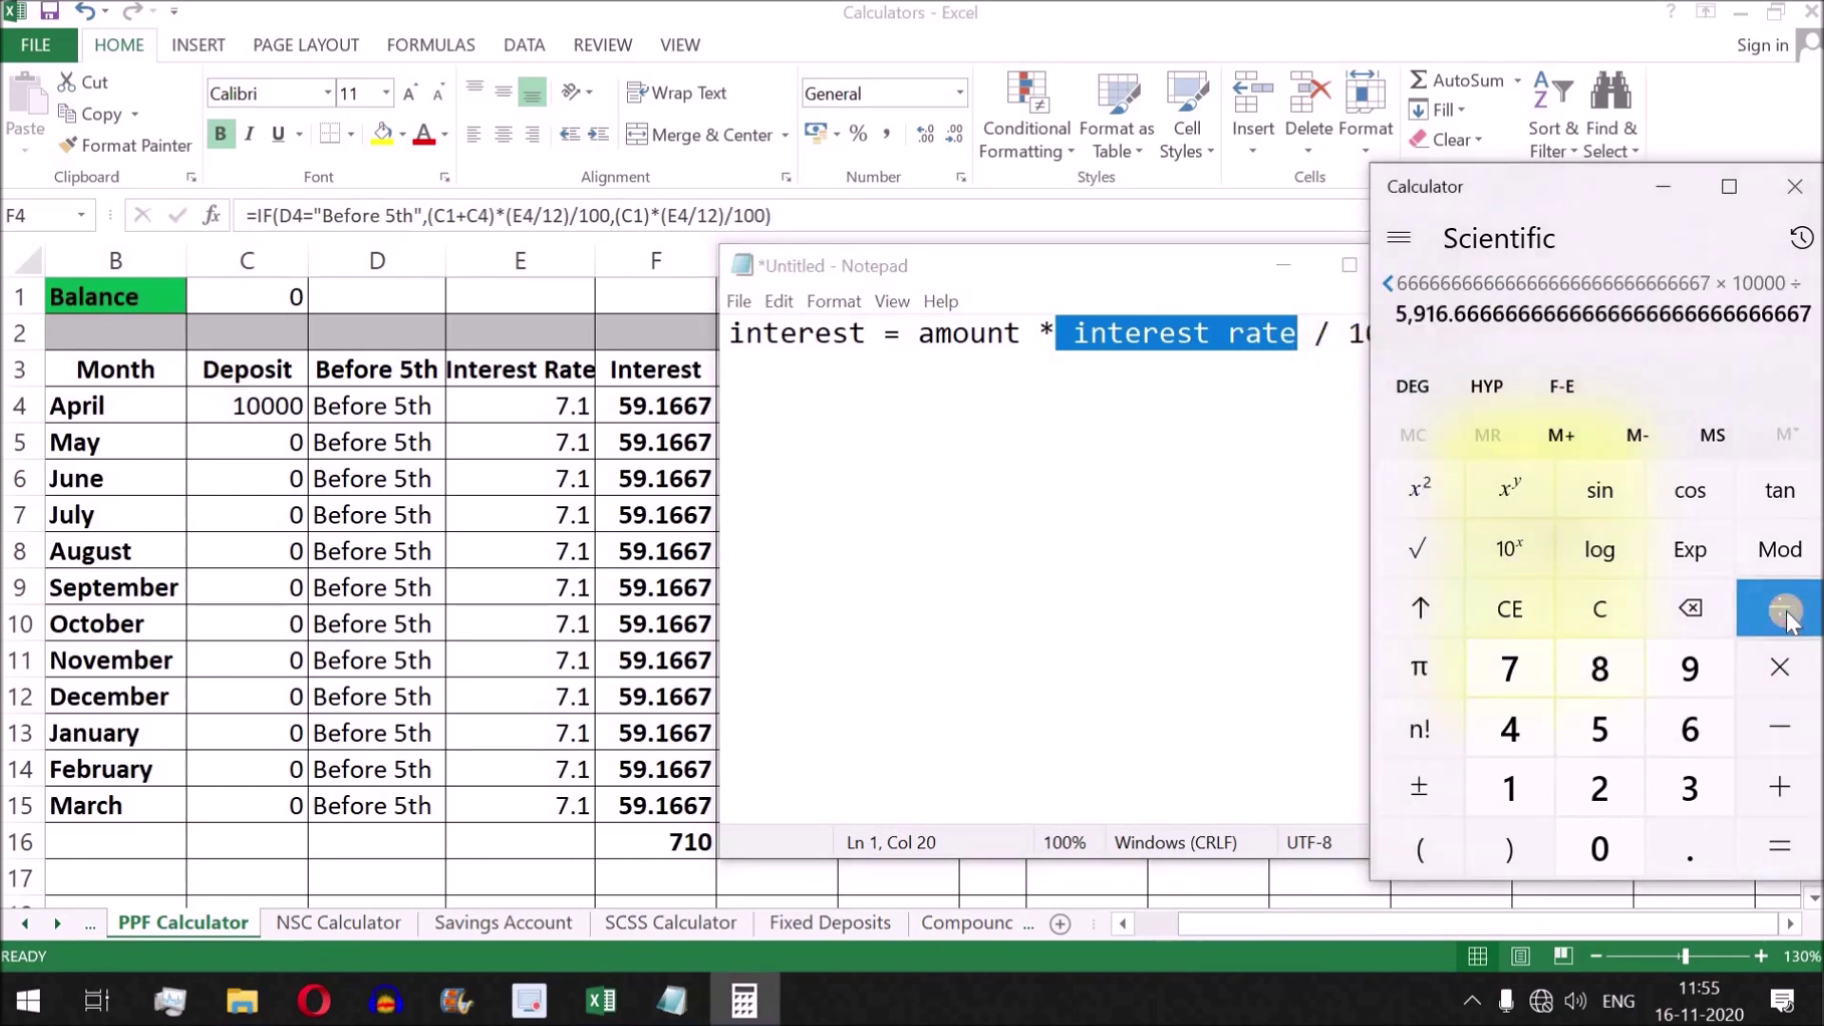
{"action": "left_click", "coordinate": [1509, 787]}
{"action": "double_click", "coordinate": [1600, 848]}
{"action": "left_click", "coordinate": [1786, 848]}
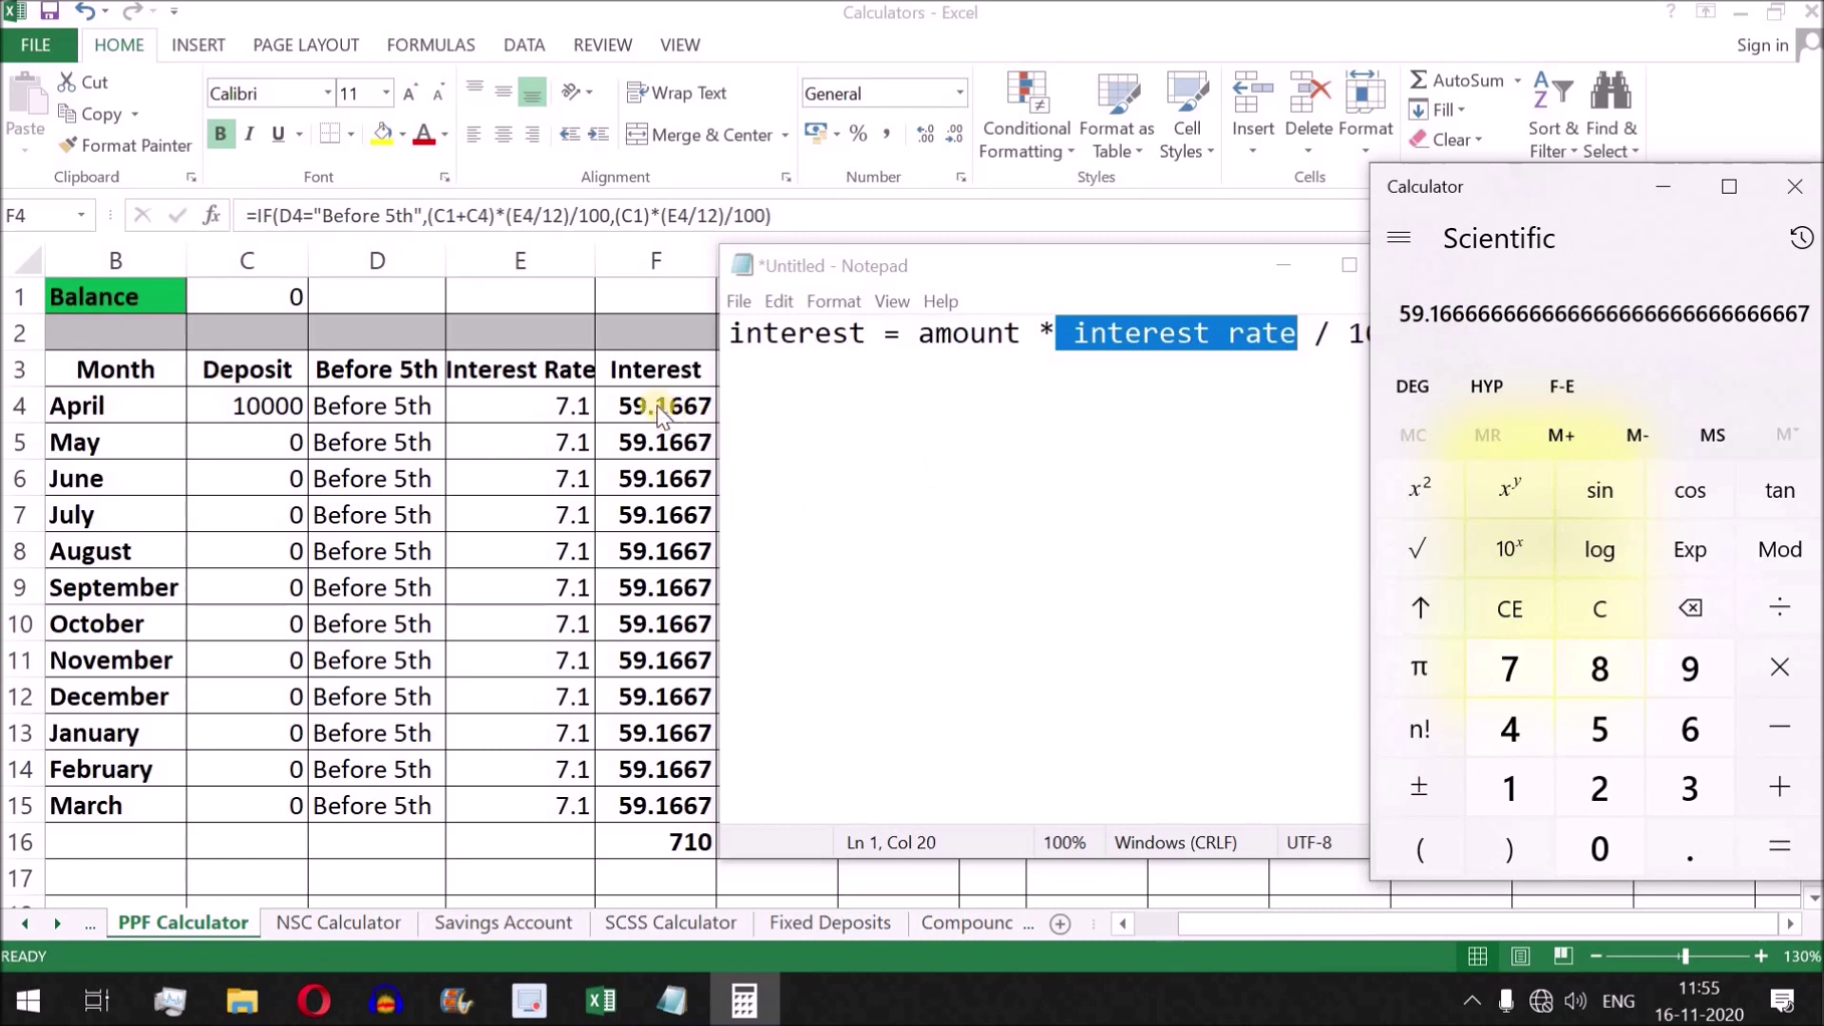
- Return to the Excel sheet and review the monthly interest values and the April and May deposit cells
{"action": "left_click", "coordinate": [626, 404]}
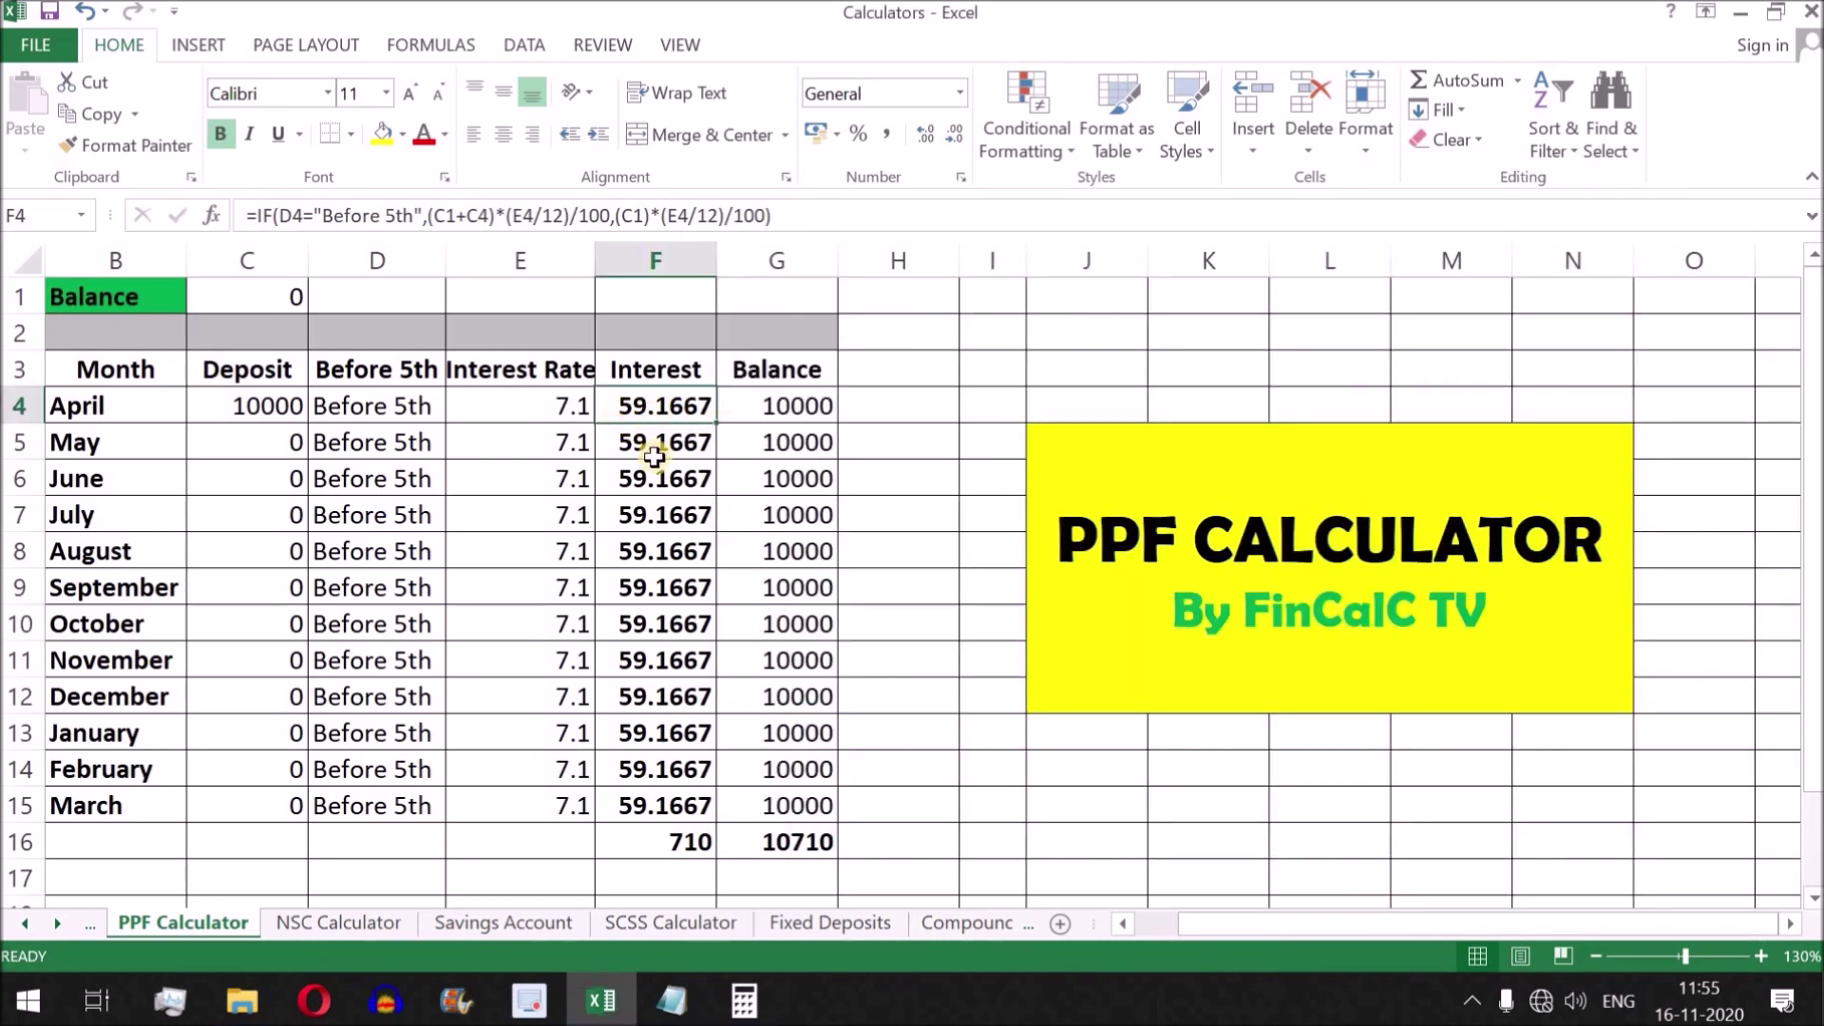
{"action": "left_click_drag", "start_coordinate": [660, 441], "coordinate": [708, 801]}
{"action": "left_click", "coordinate": [285, 407]}
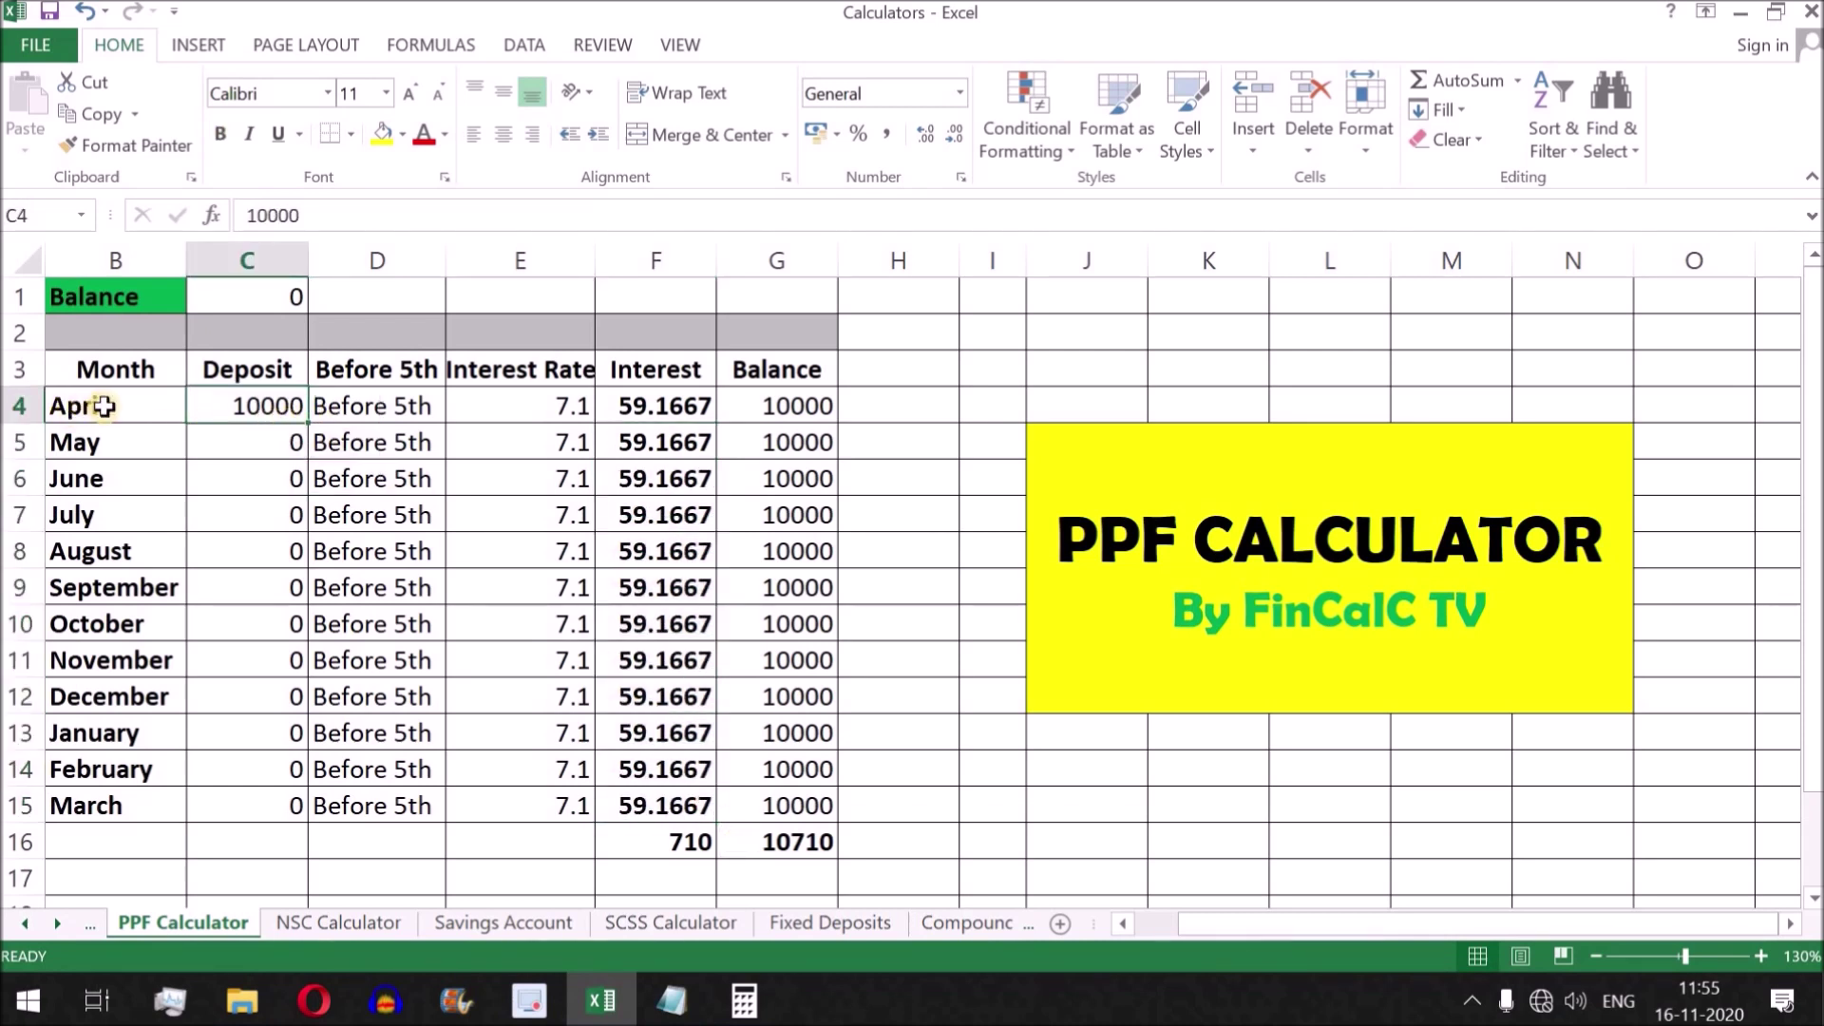
{"action": "left_click", "coordinate": [271, 450]}
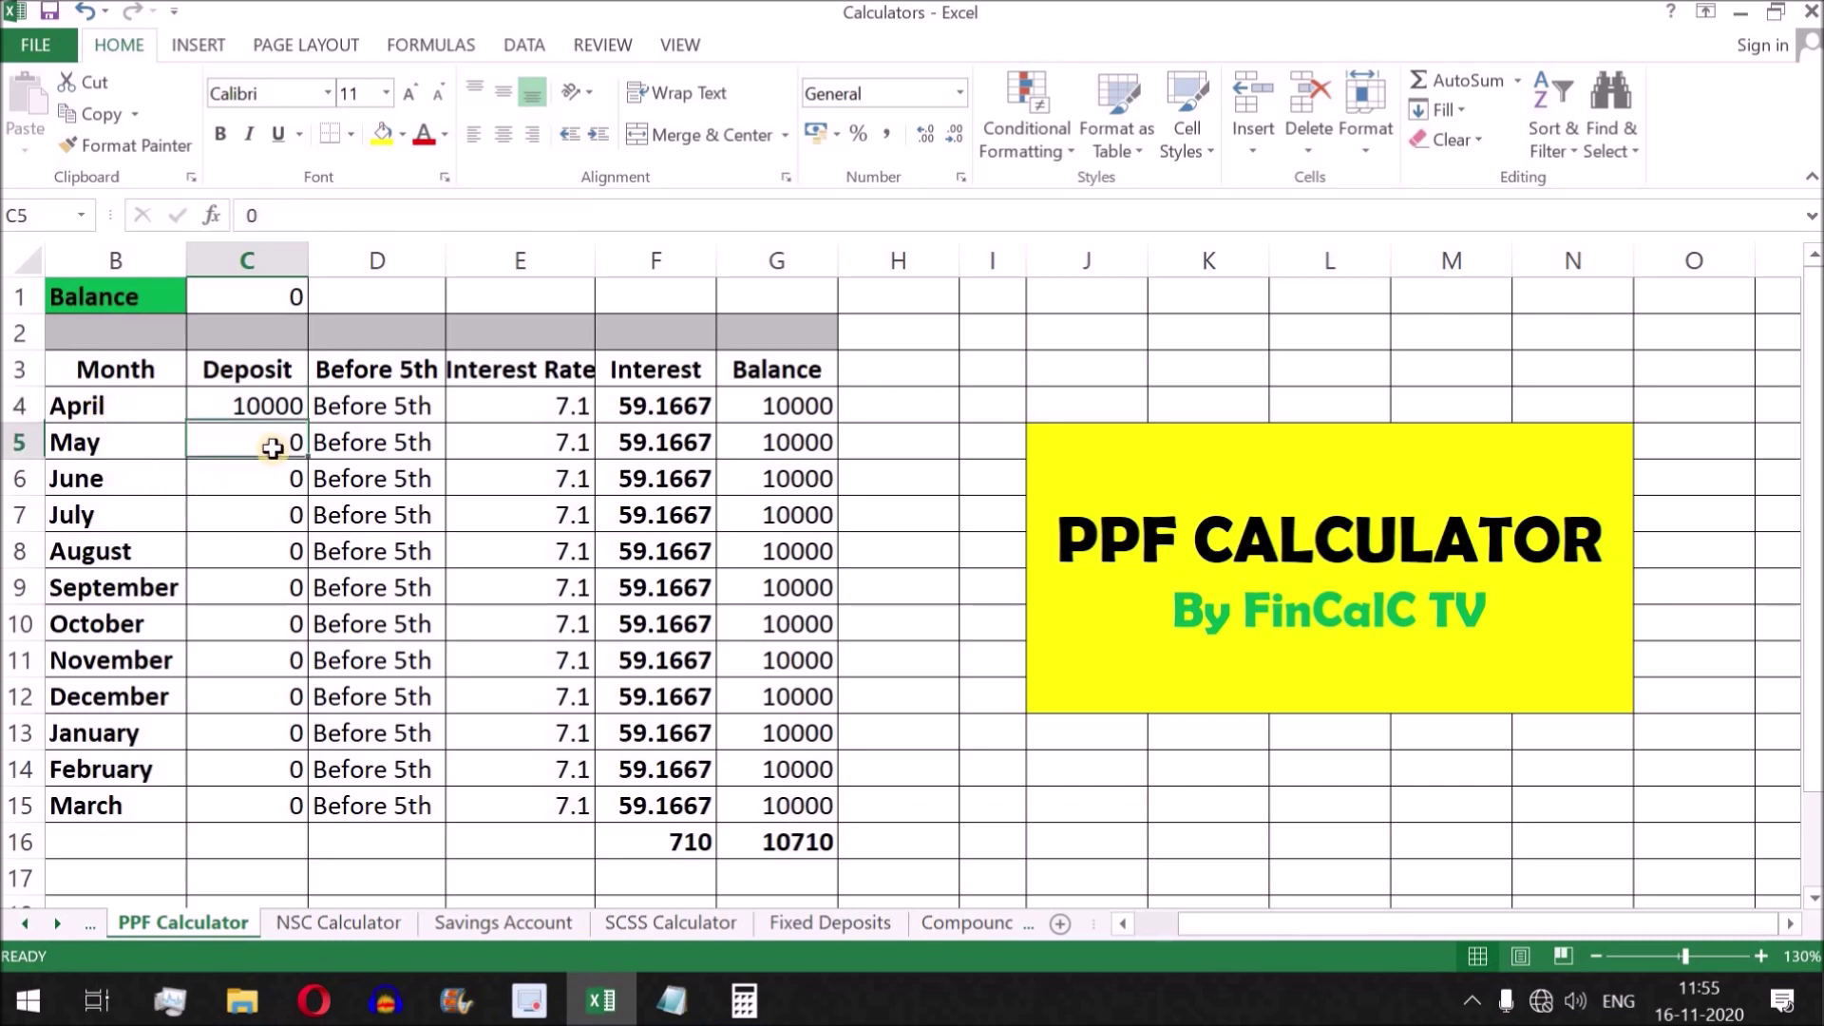
- Set the May deposit to 10000 and check the formulas behind the May interest and balance
{"action": "type", "text": "1000"}
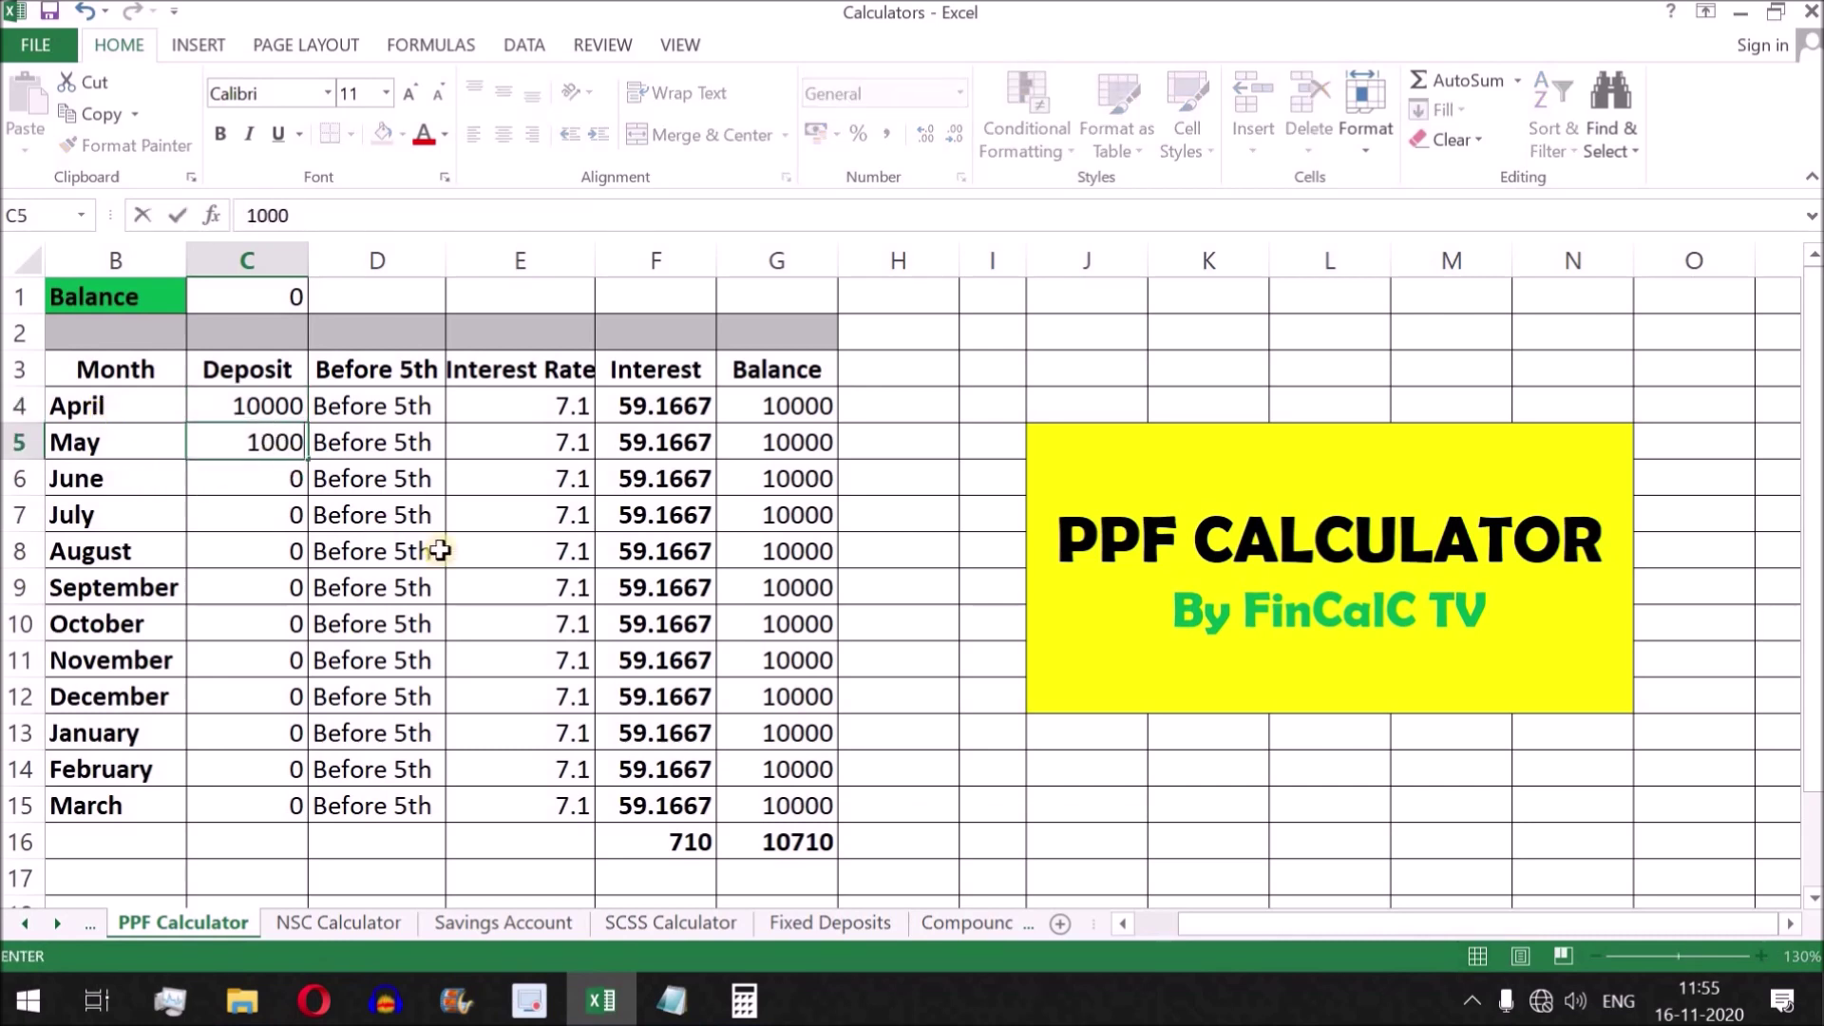
{"action": "key", "text": "Return"}
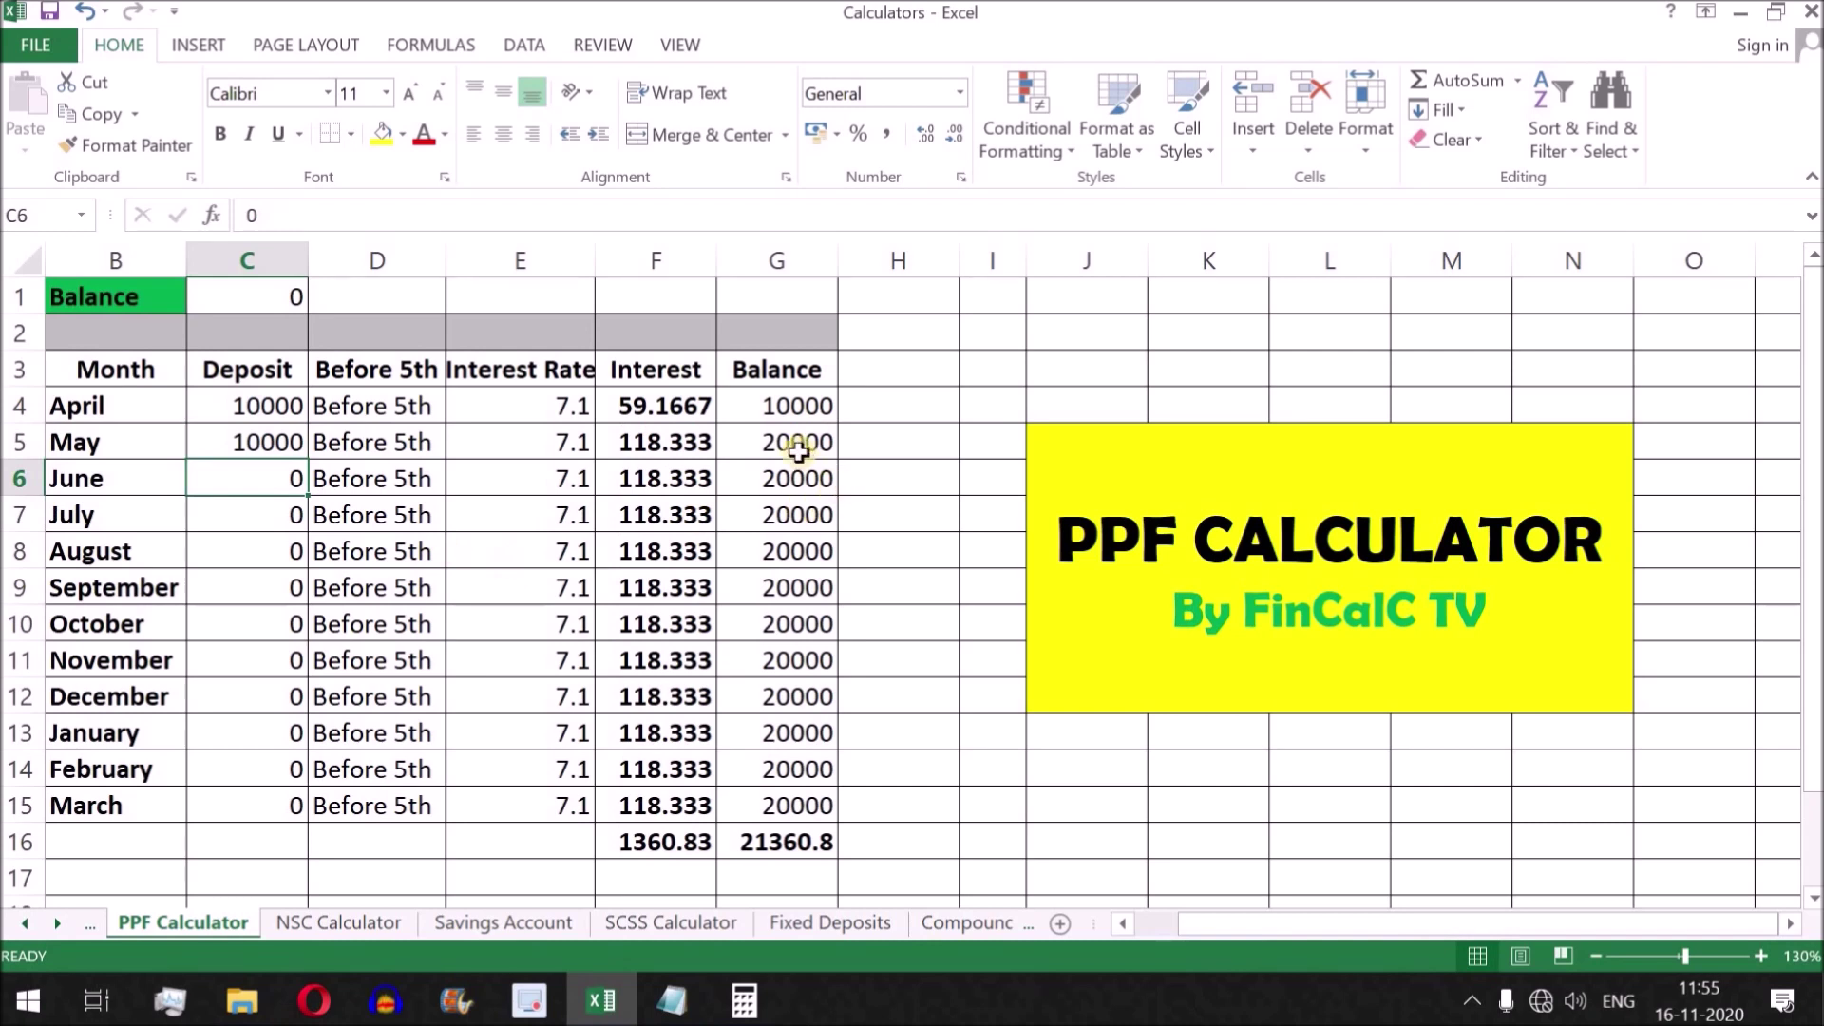
{"action": "left_click", "coordinate": [766, 450]}
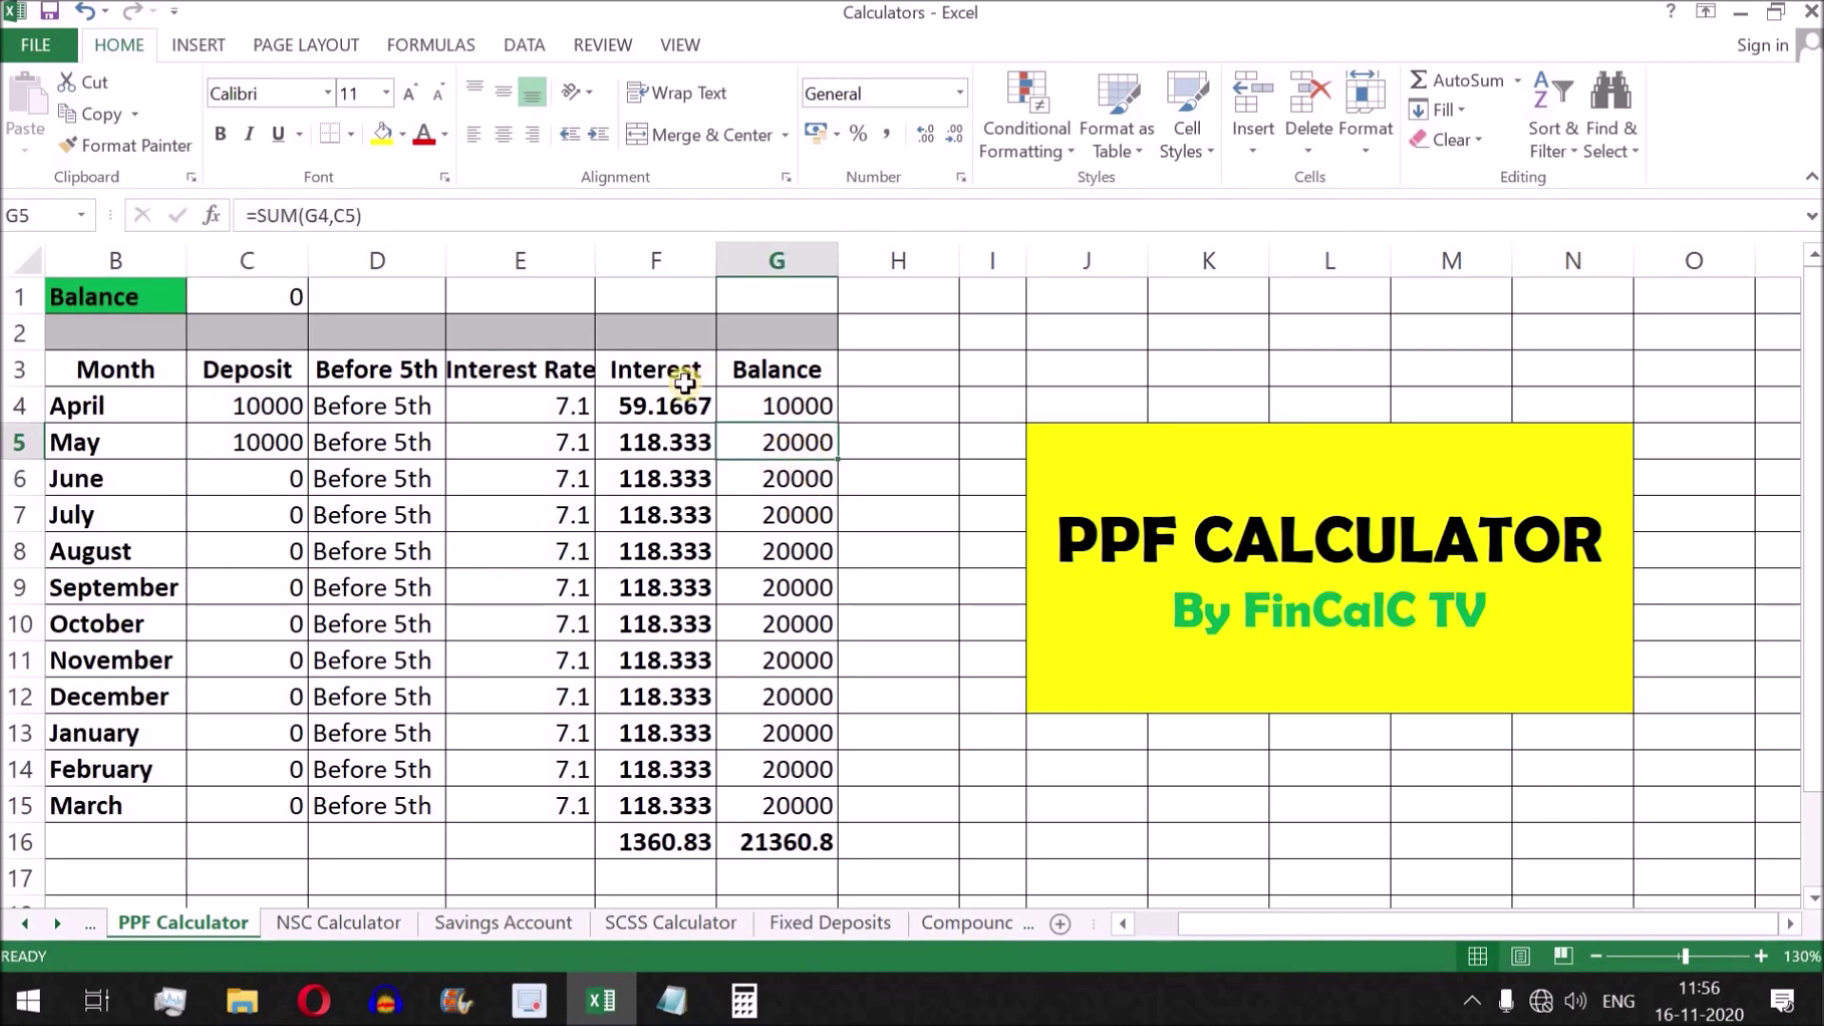
{"action": "left_click", "coordinate": [672, 438]}
{"action": "left_click", "coordinate": [798, 447]}
- Review the April to March deposits, the February balance and interest formulas, and the May row
{"action": "left_click_drag", "start_coordinate": [269, 404], "coordinate": [277, 802]}
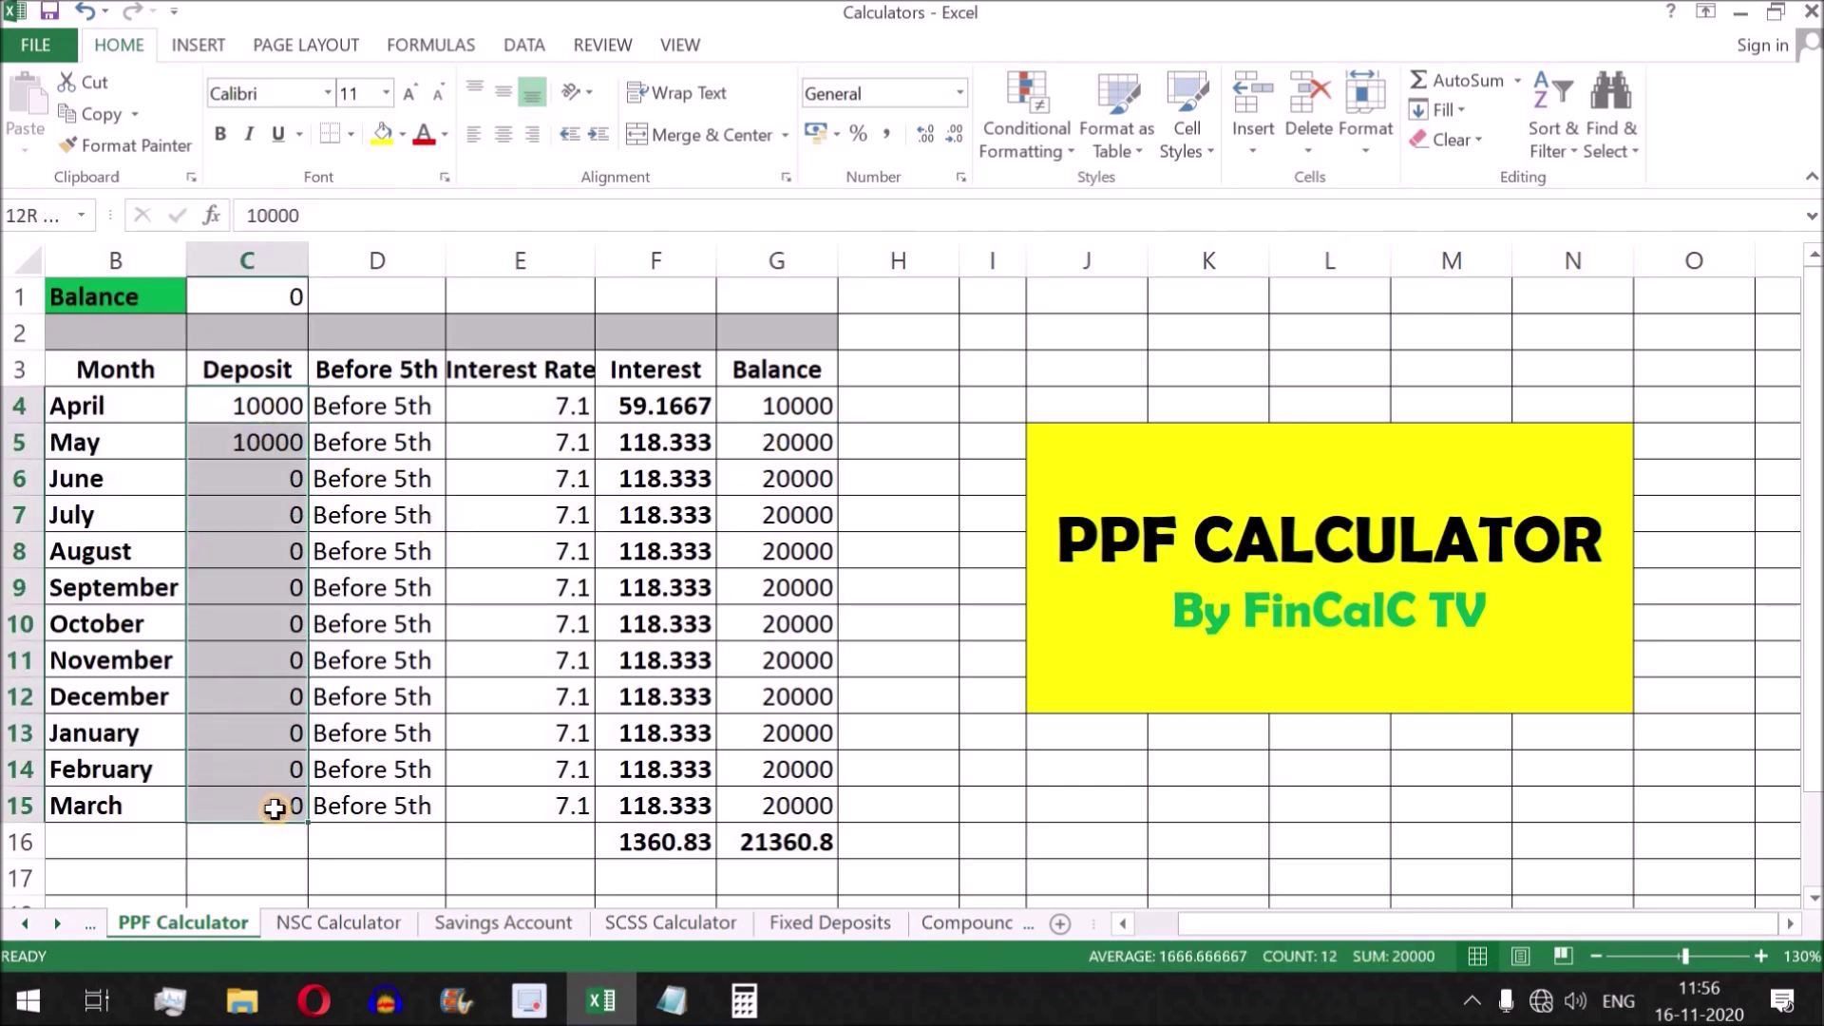
{"action": "left_click", "coordinate": [794, 770]}
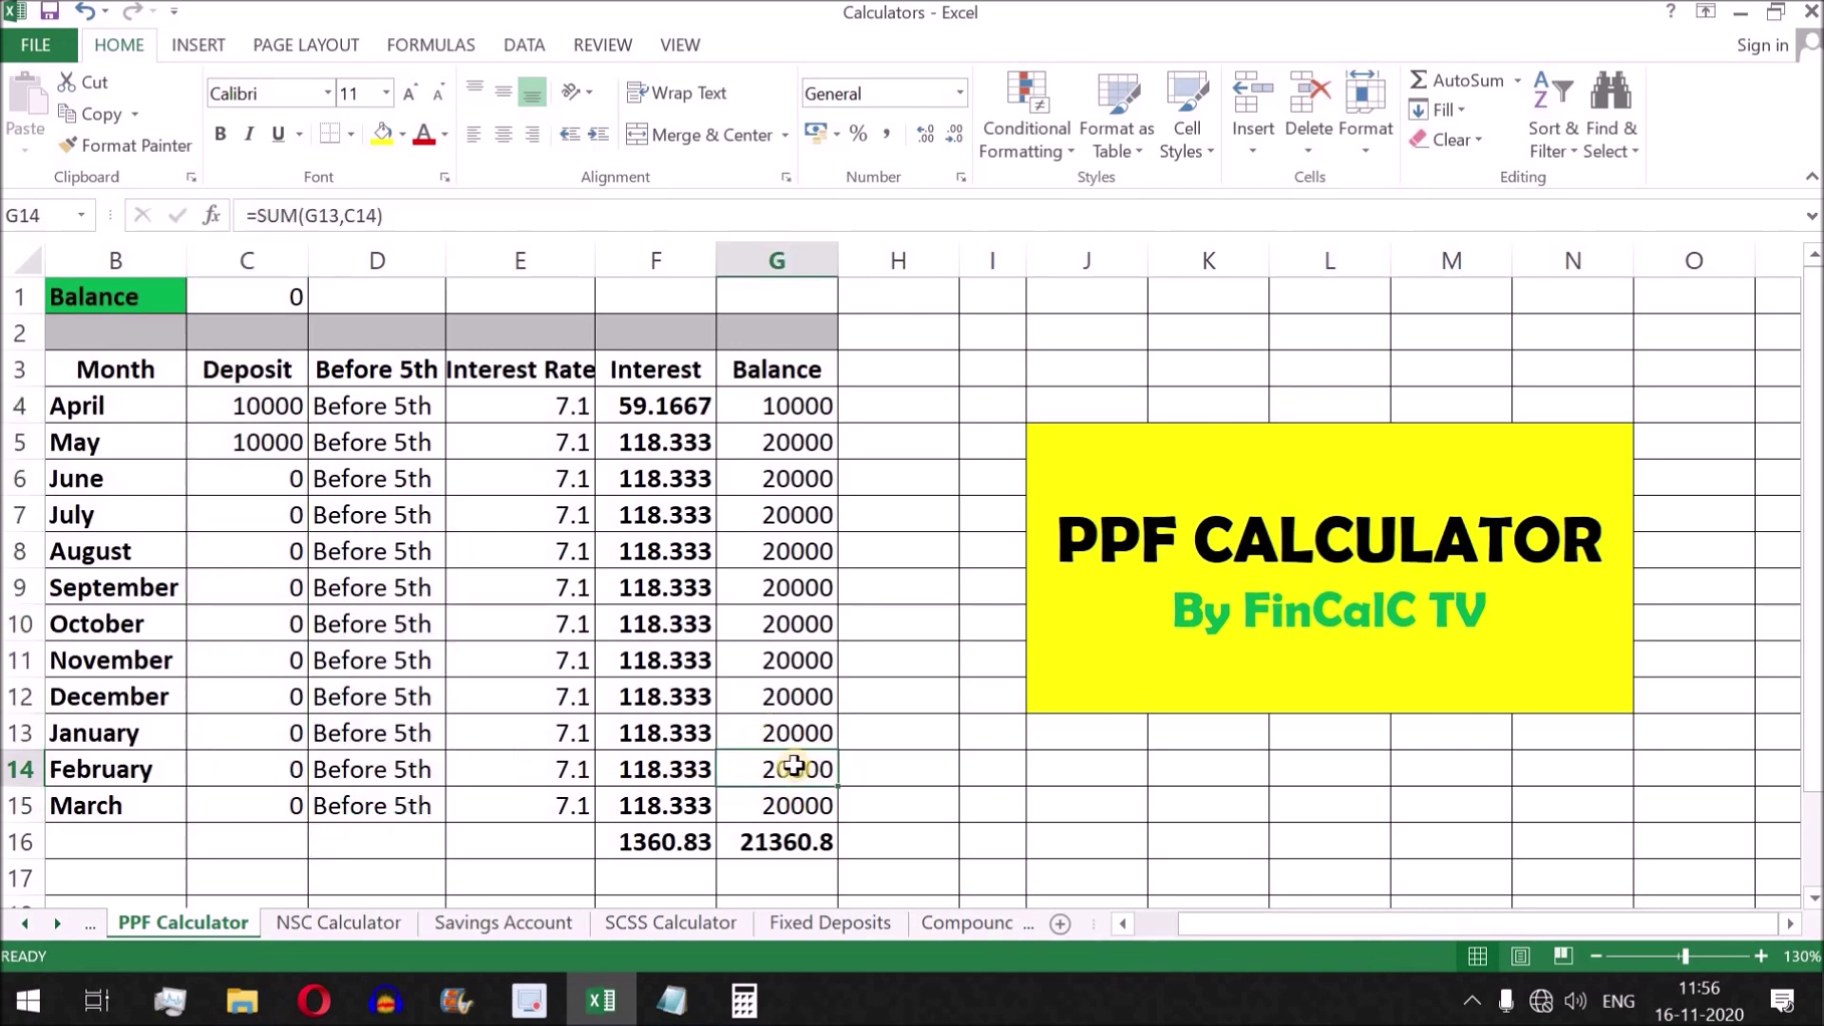
{"action": "left_click", "coordinate": [673, 768]}
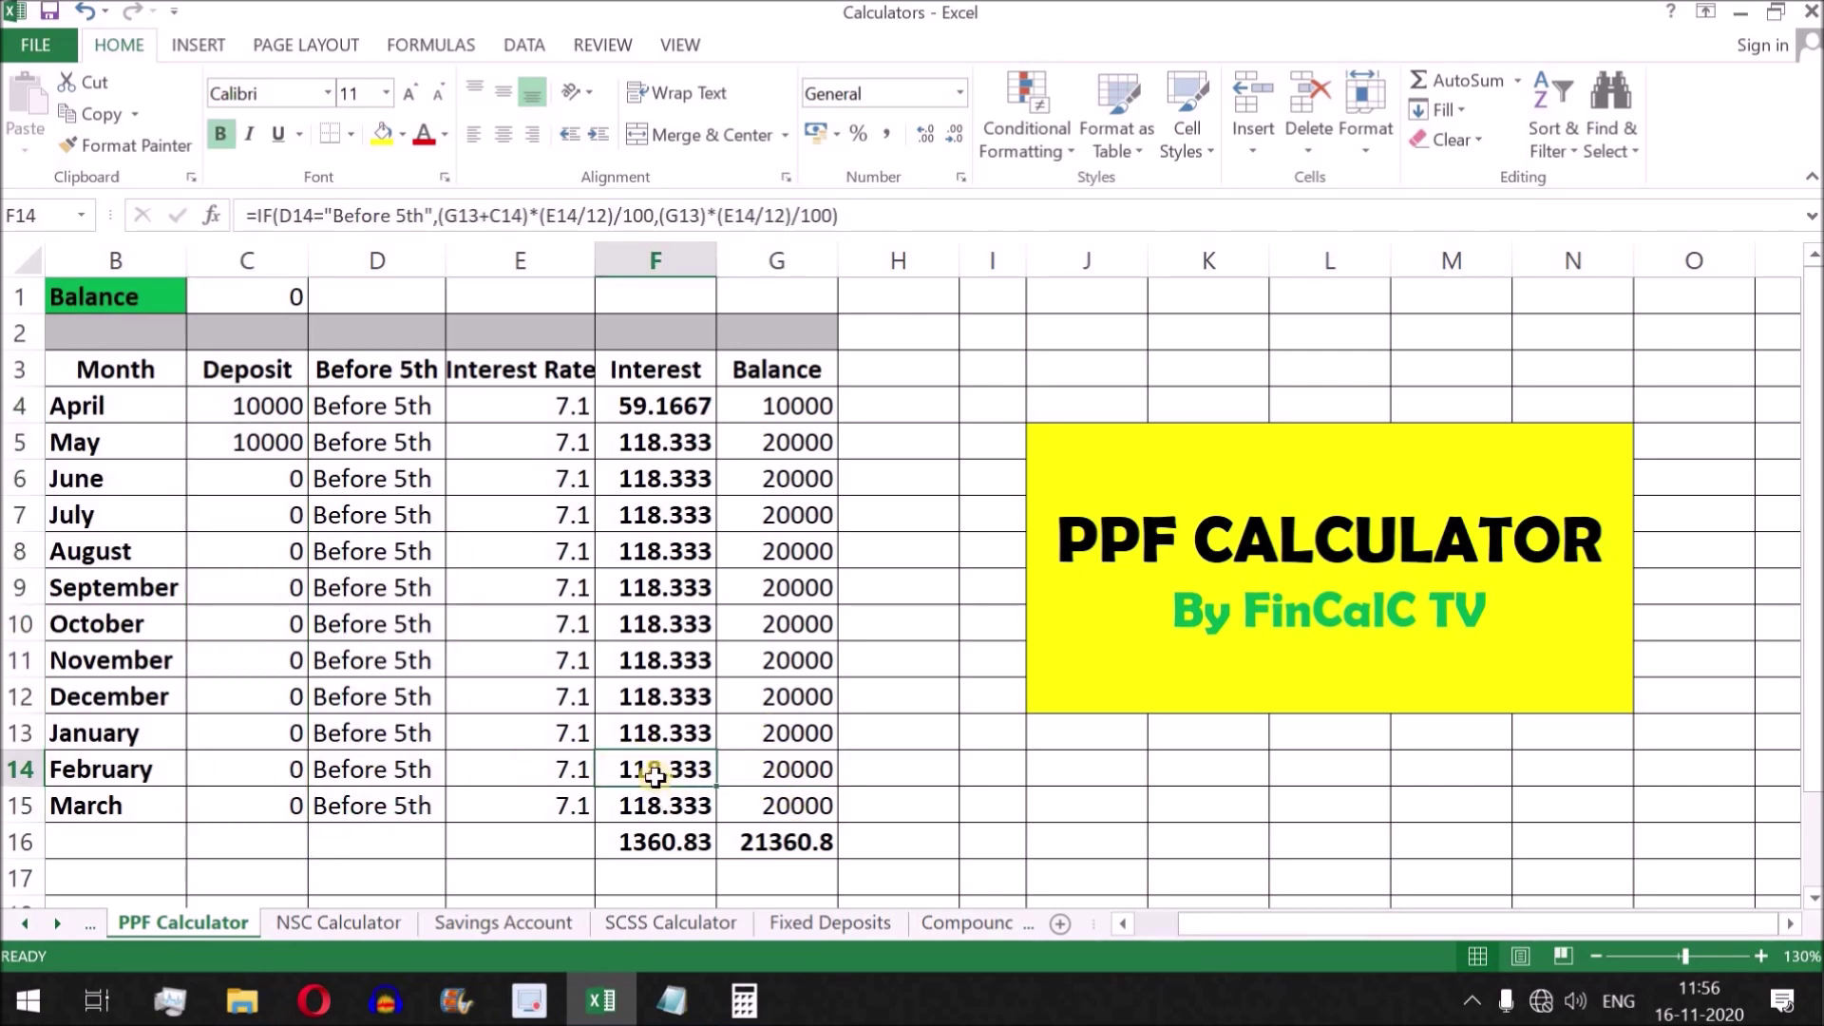
{"action": "left_click", "coordinate": [380, 451]}
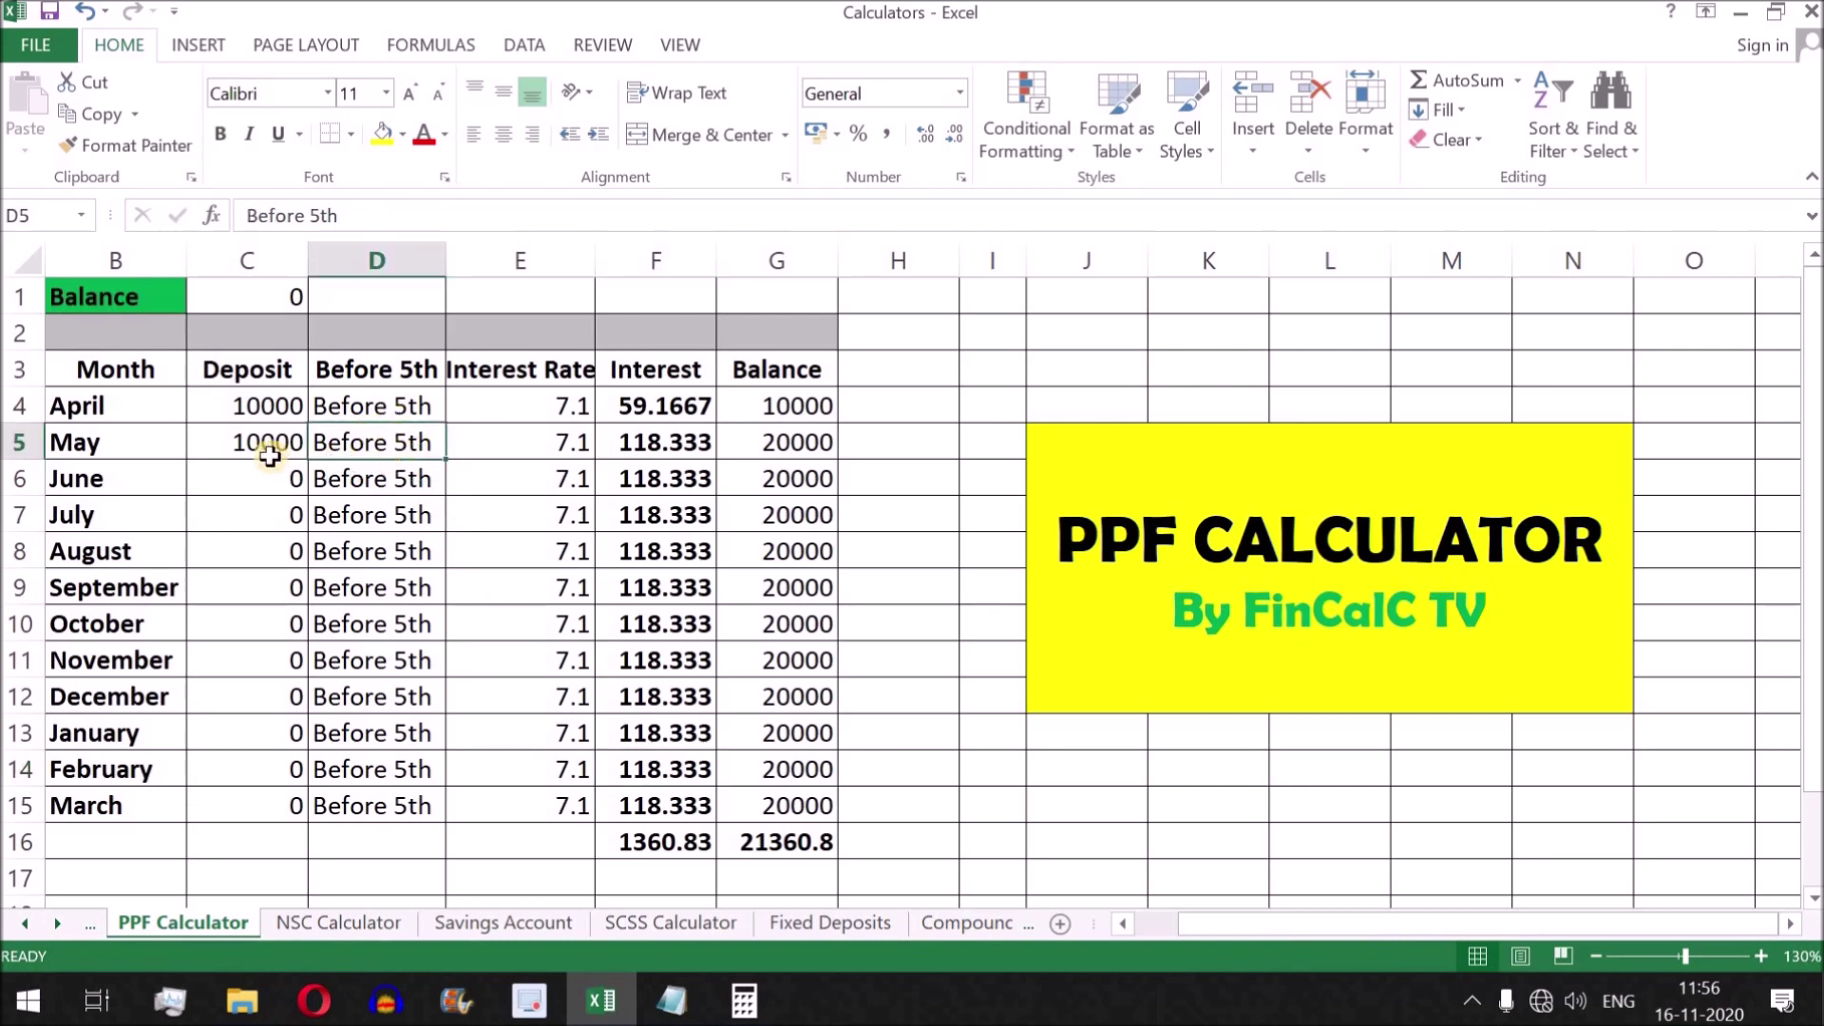
{"action": "left_click_drag", "start_coordinate": [138, 439], "coordinate": [794, 439]}
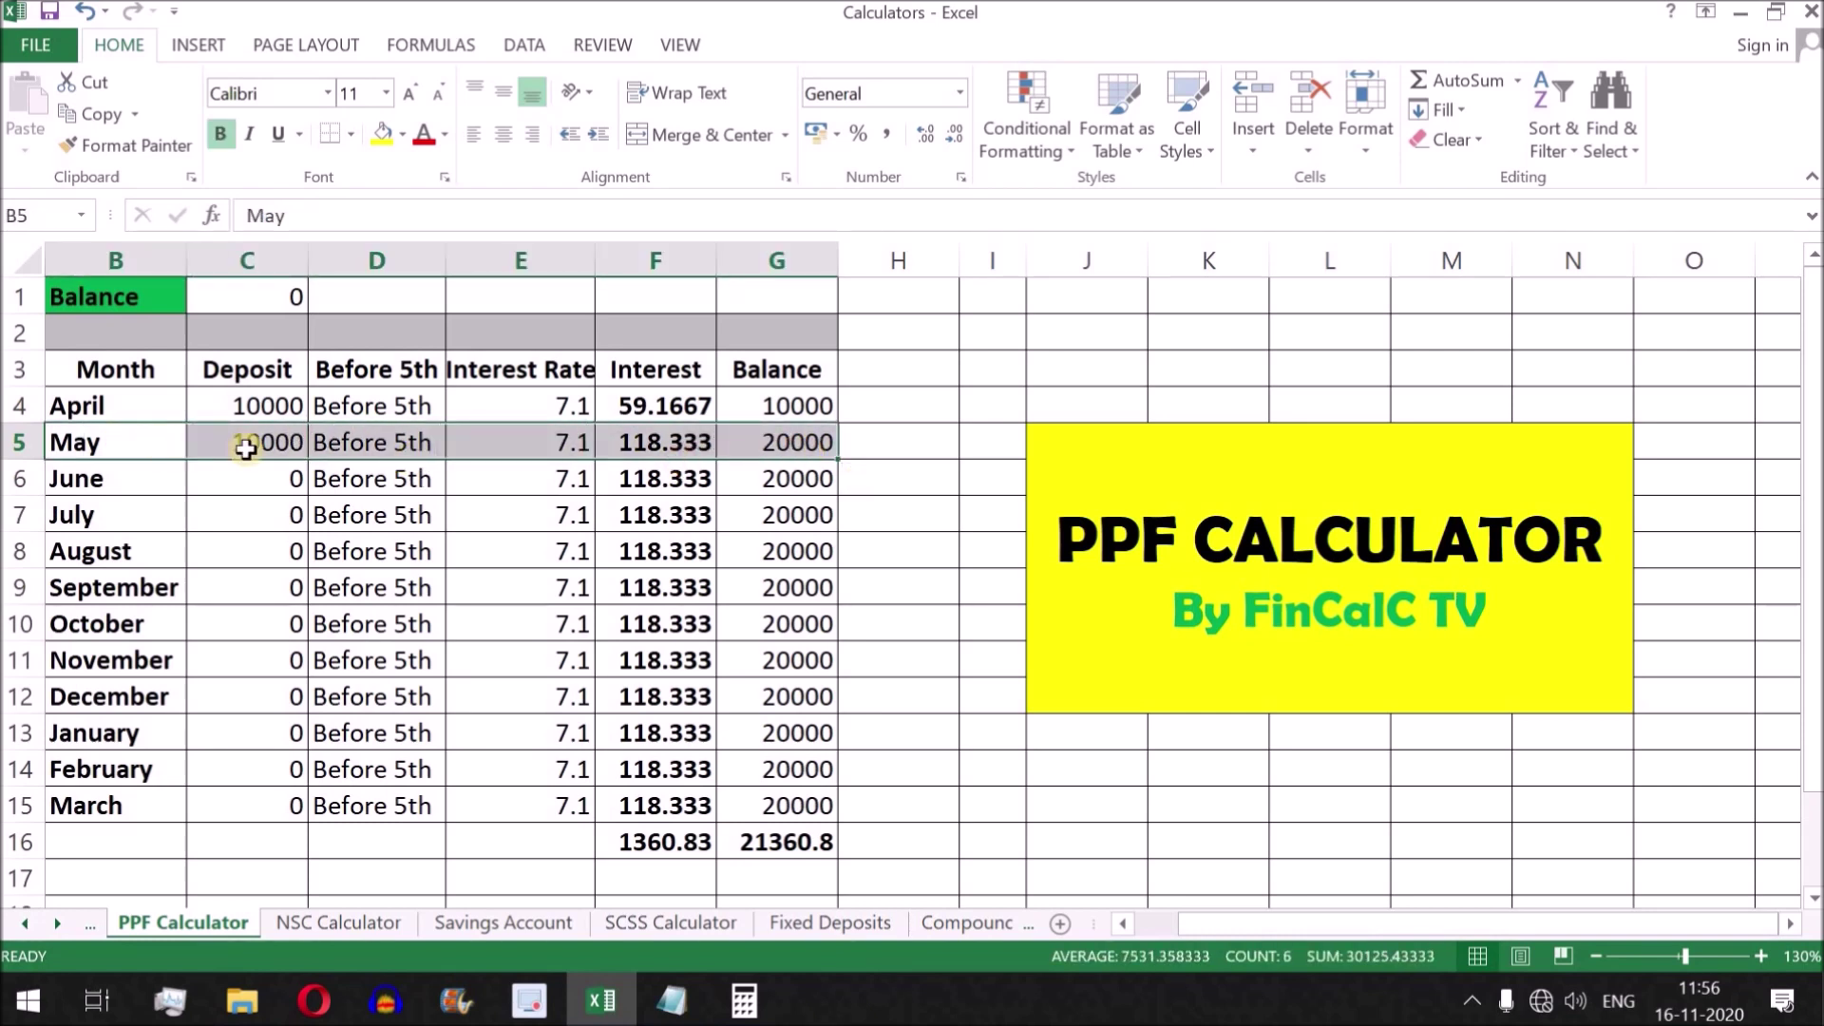
- Change the May deposit timing to After 5th
{"action": "left_click", "coordinate": [375, 443]}
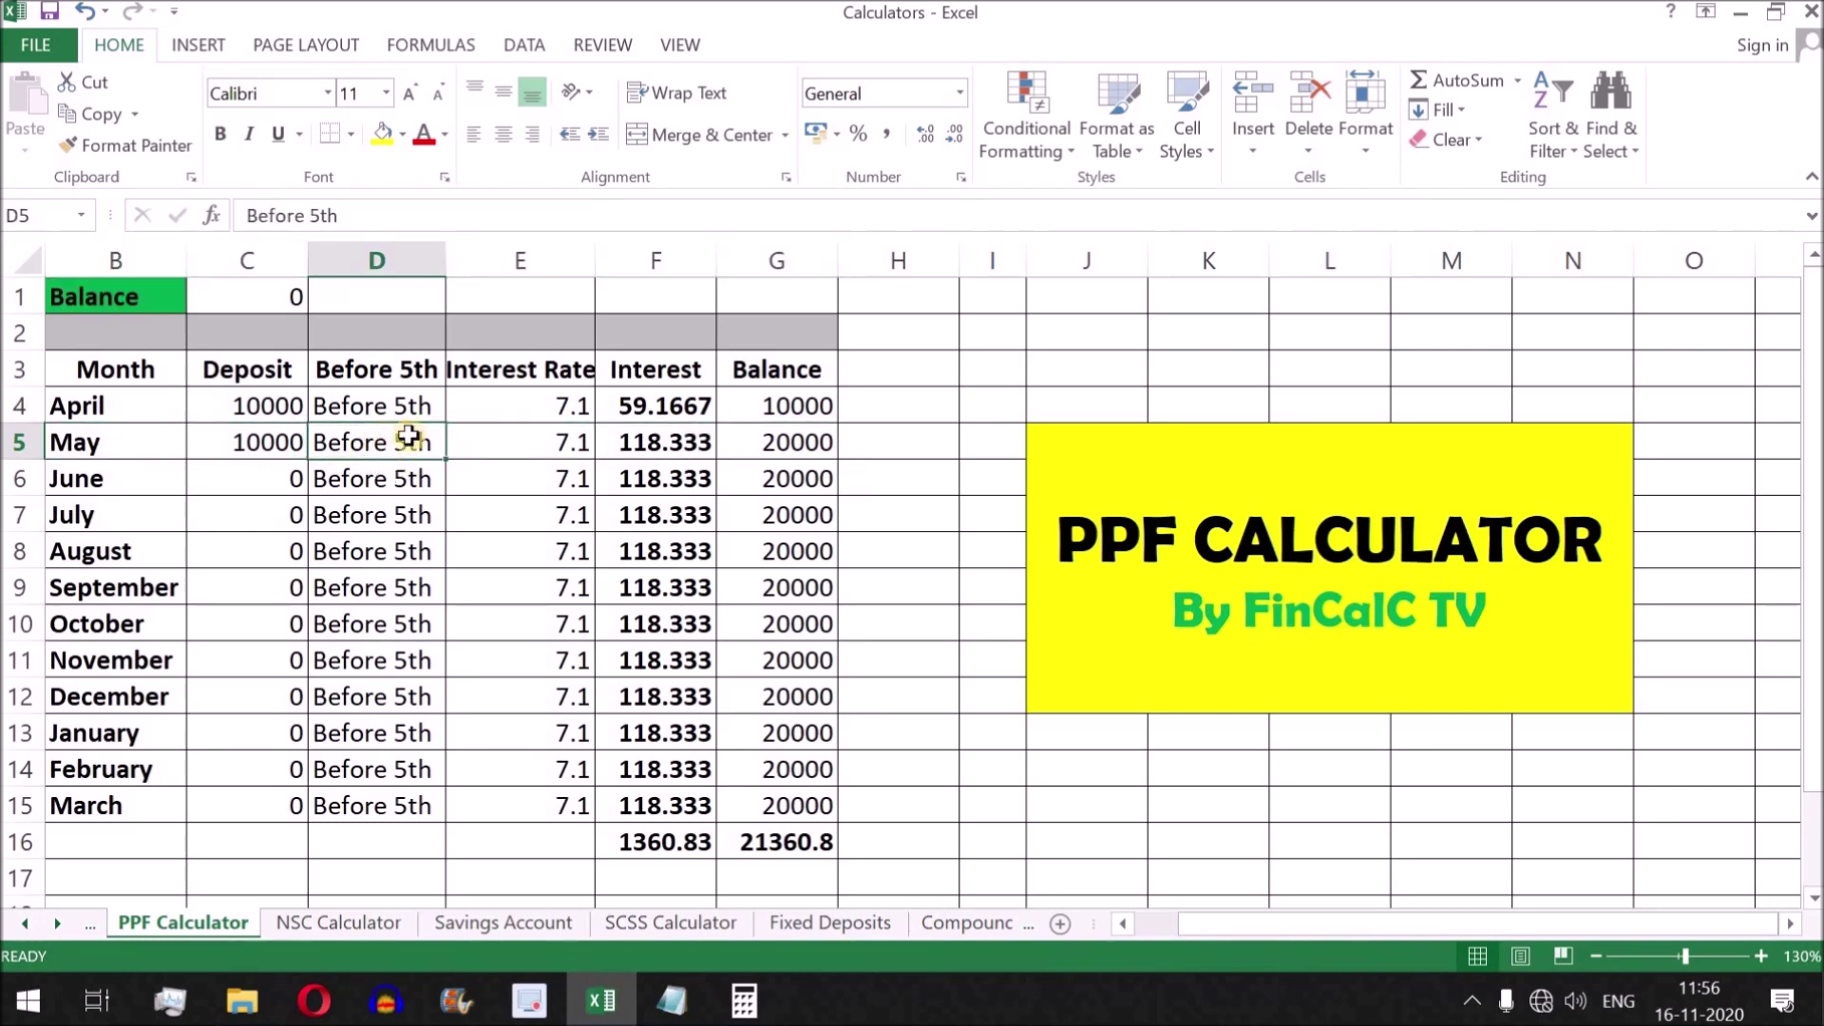
{"action": "left_click", "coordinate": [665, 448]}
{"action": "left_click", "coordinate": [407, 451]}
{"action": "type", "text": "Aft"}
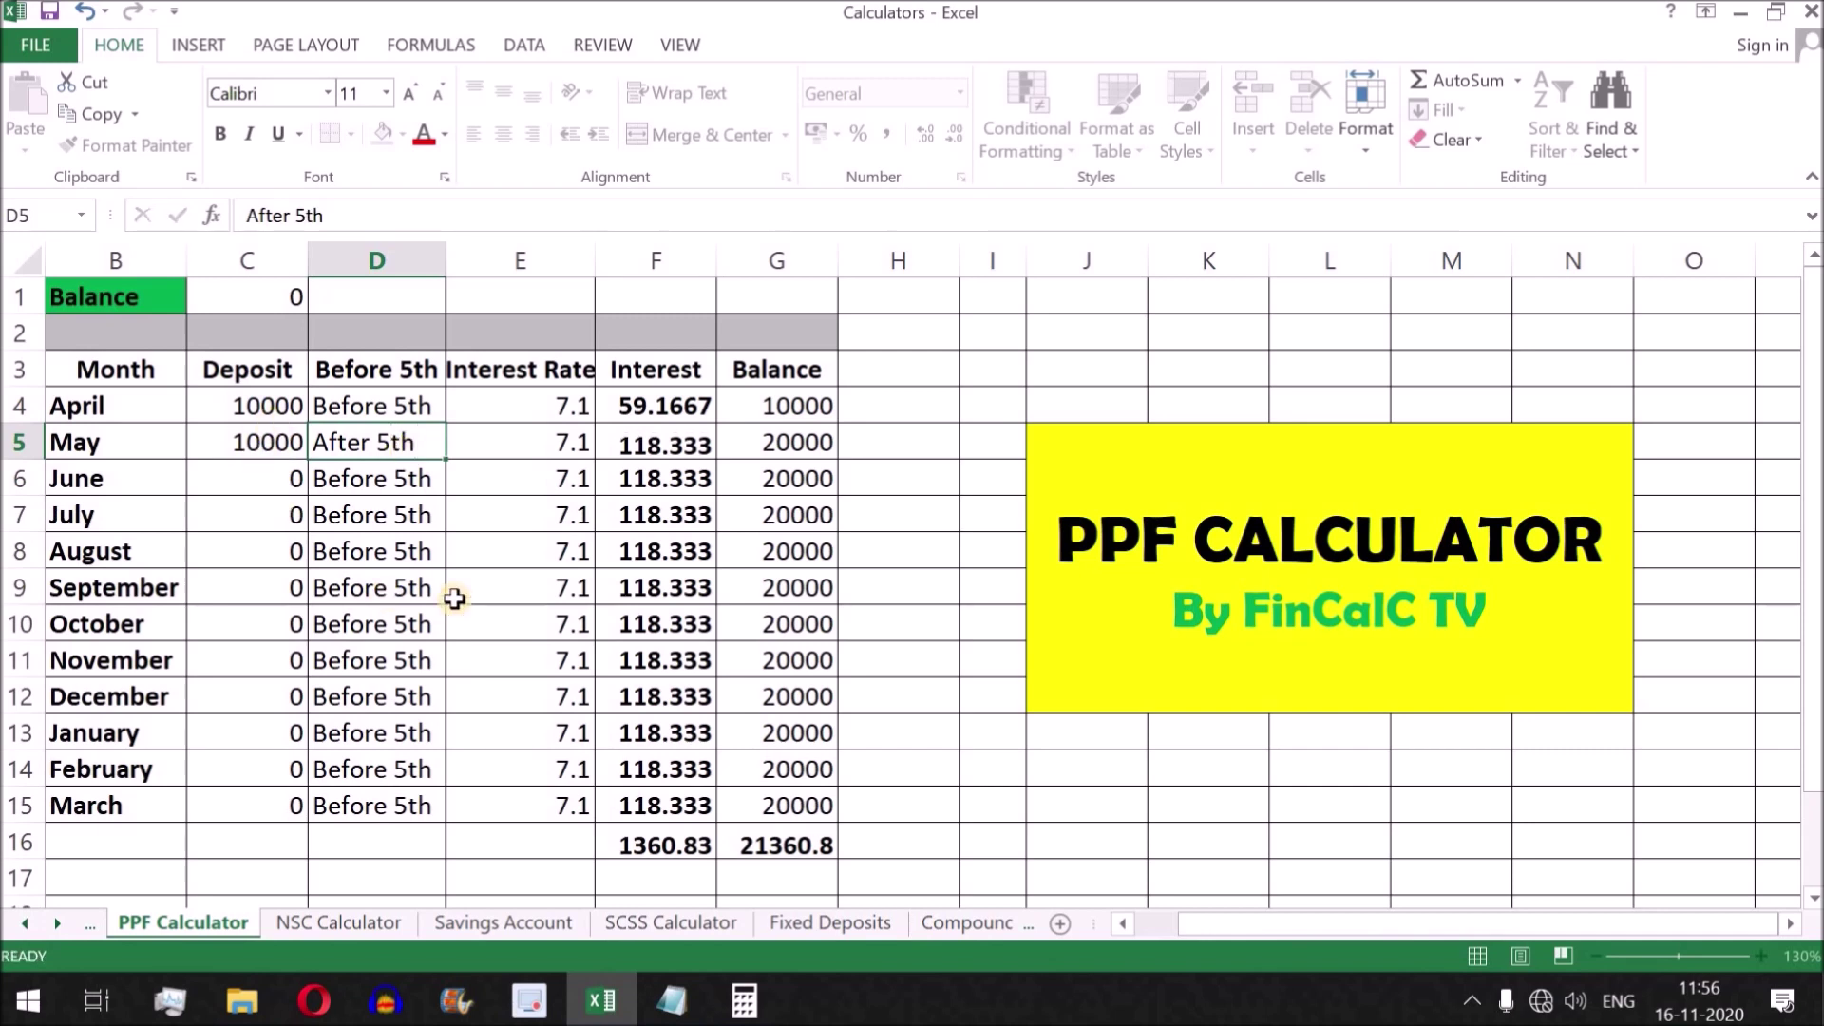
{"action": "key", "text": "Return"}
- Examine how the May interest formula uses the deposit timing and compare the April and May balances
{"action": "left_click", "coordinate": [618, 452]}
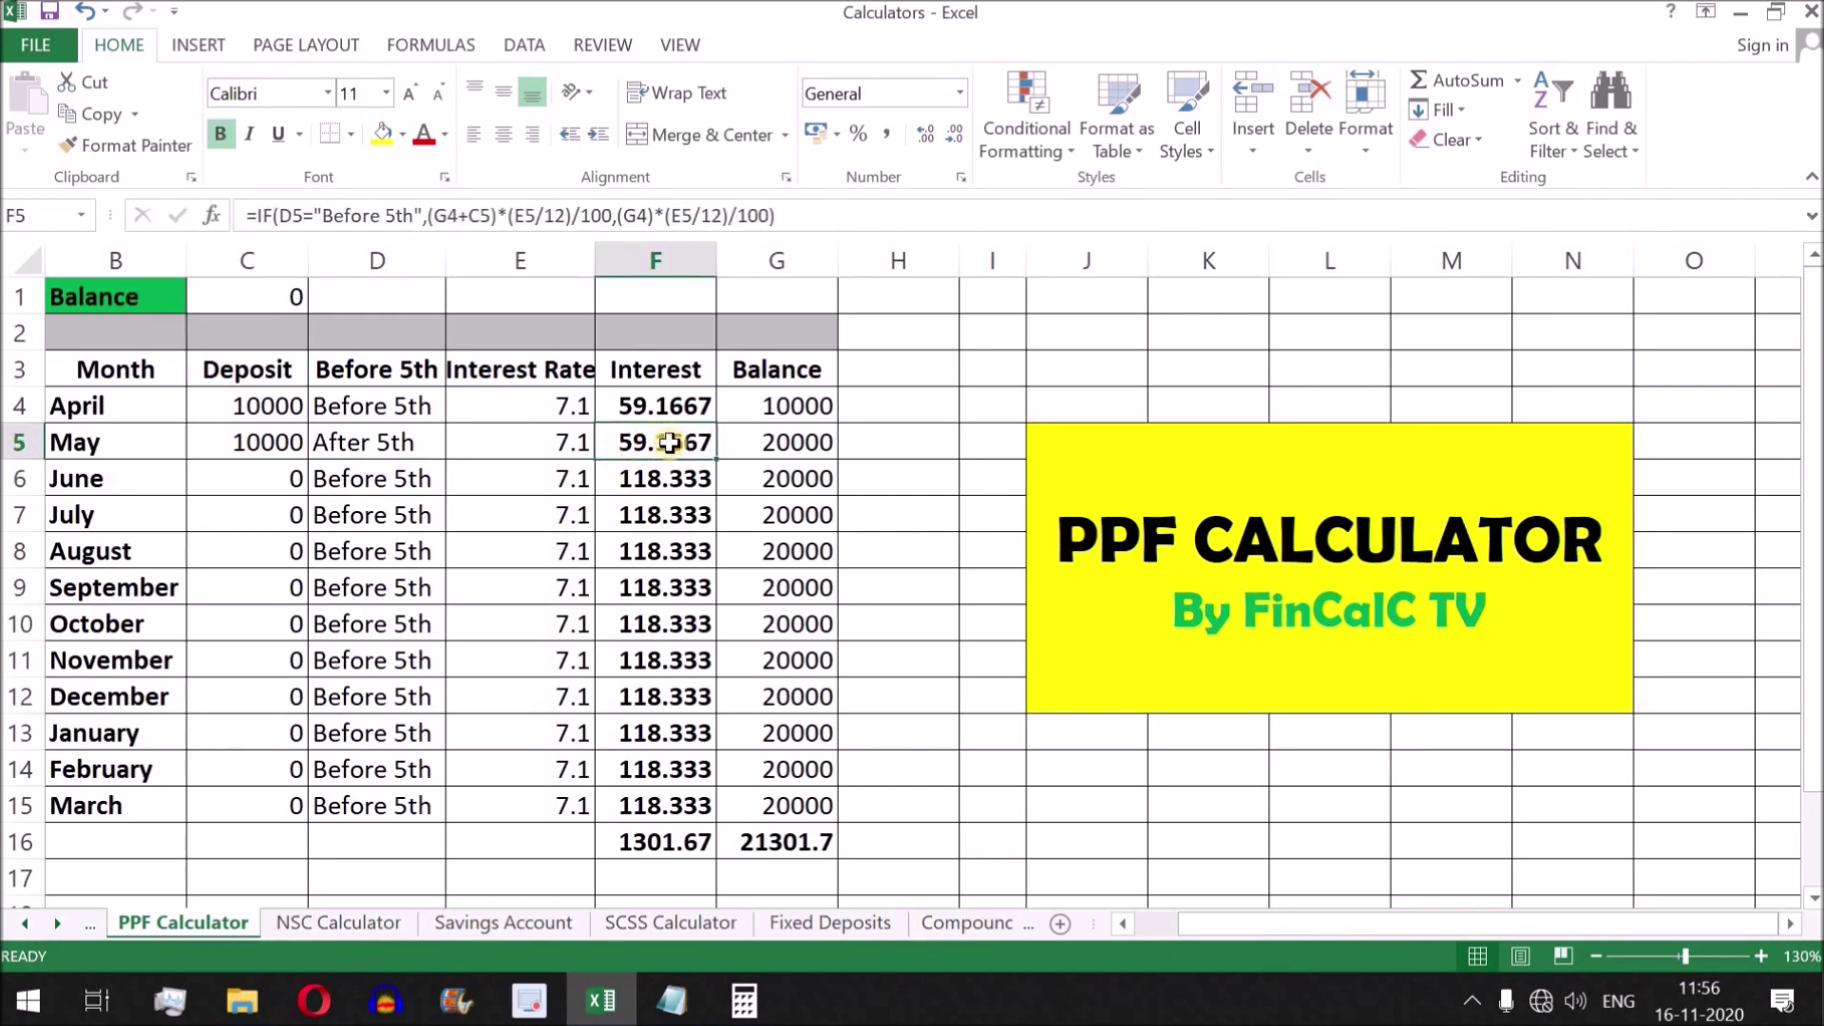
{"action": "left_click", "coordinate": [774, 443]}
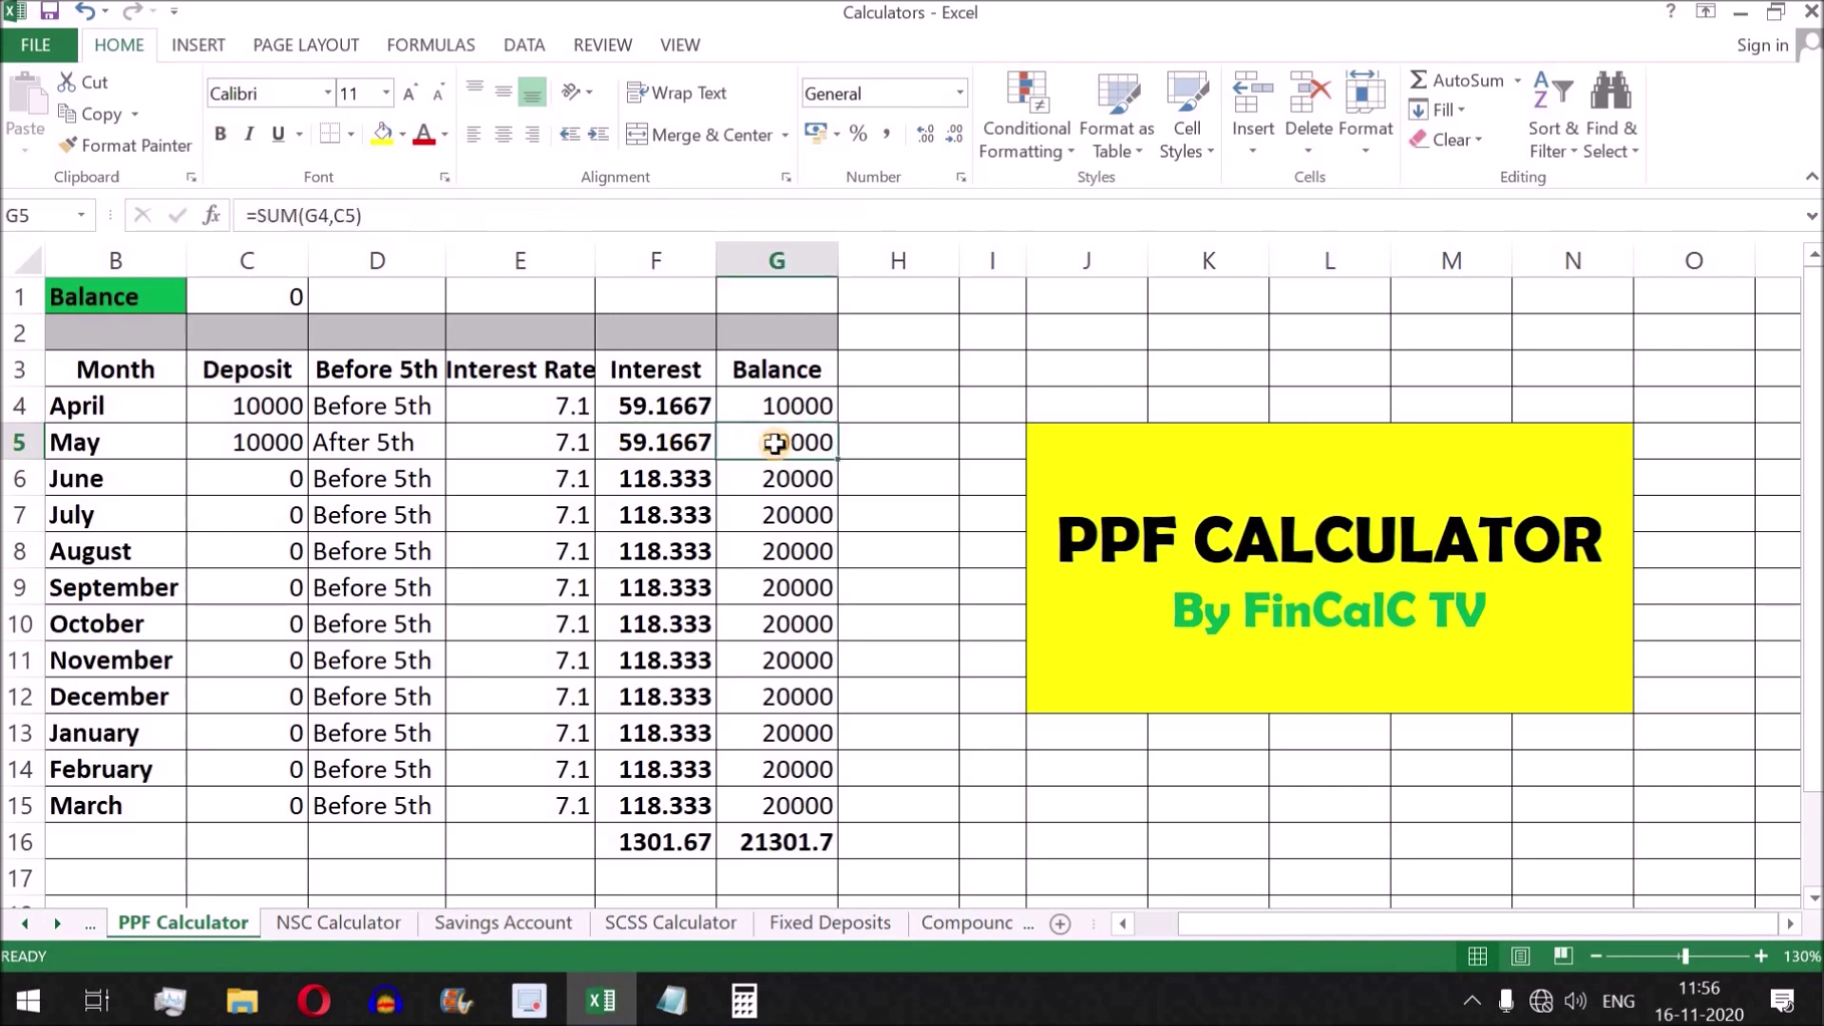
{"action": "left_click", "coordinate": [783, 404]}
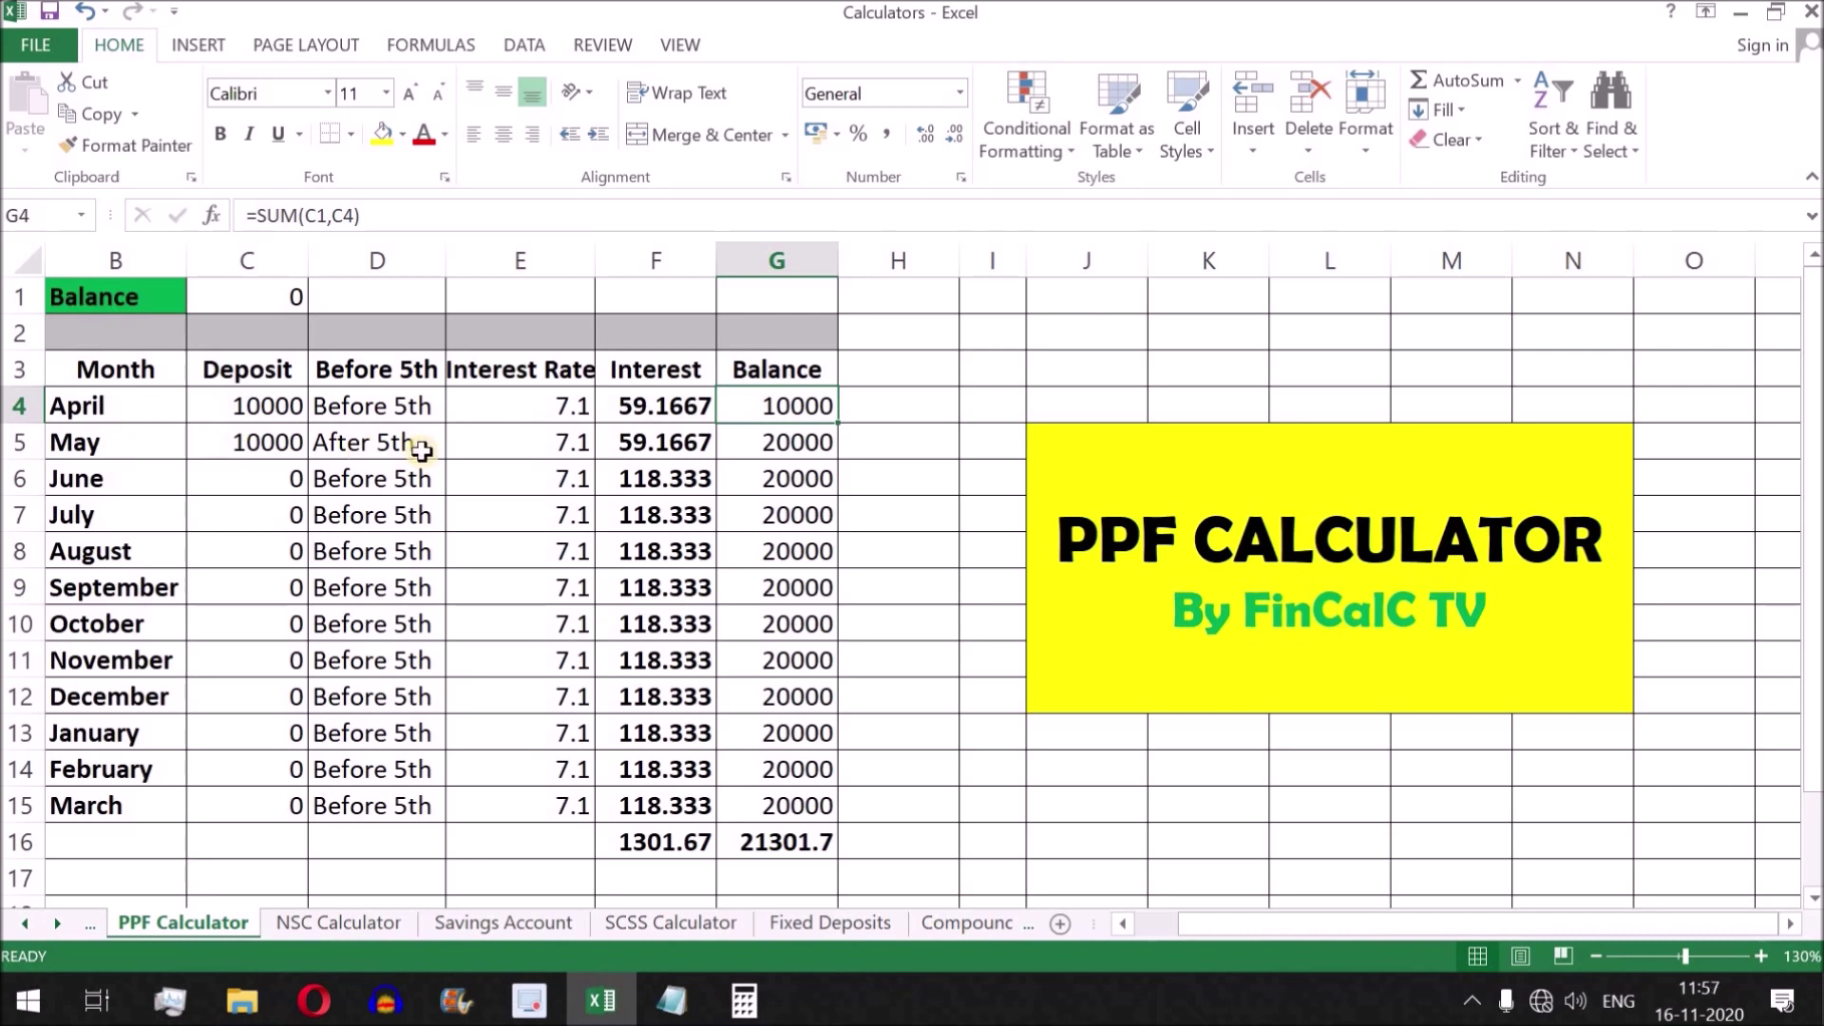
{"action": "left_click", "coordinate": [781, 449]}
{"action": "left_click", "coordinate": [370, 447]}
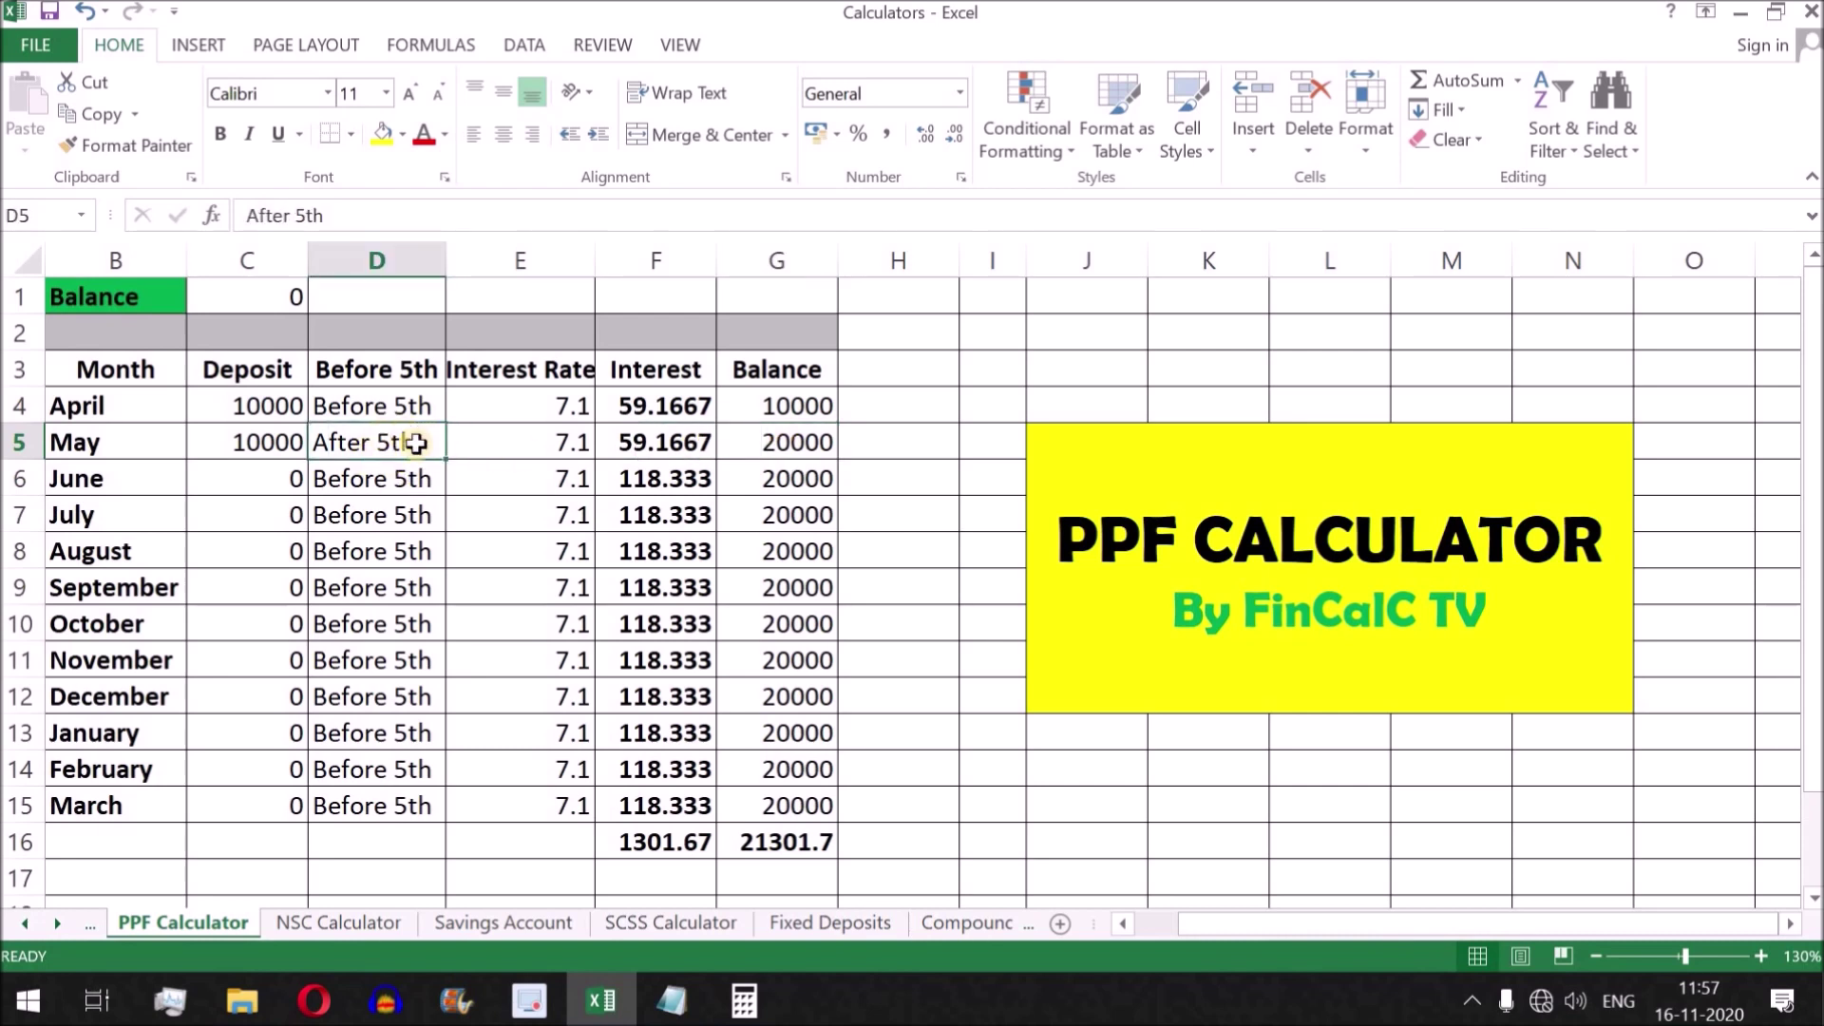
{"action": "left_click", "coordinate": [670, 446]}
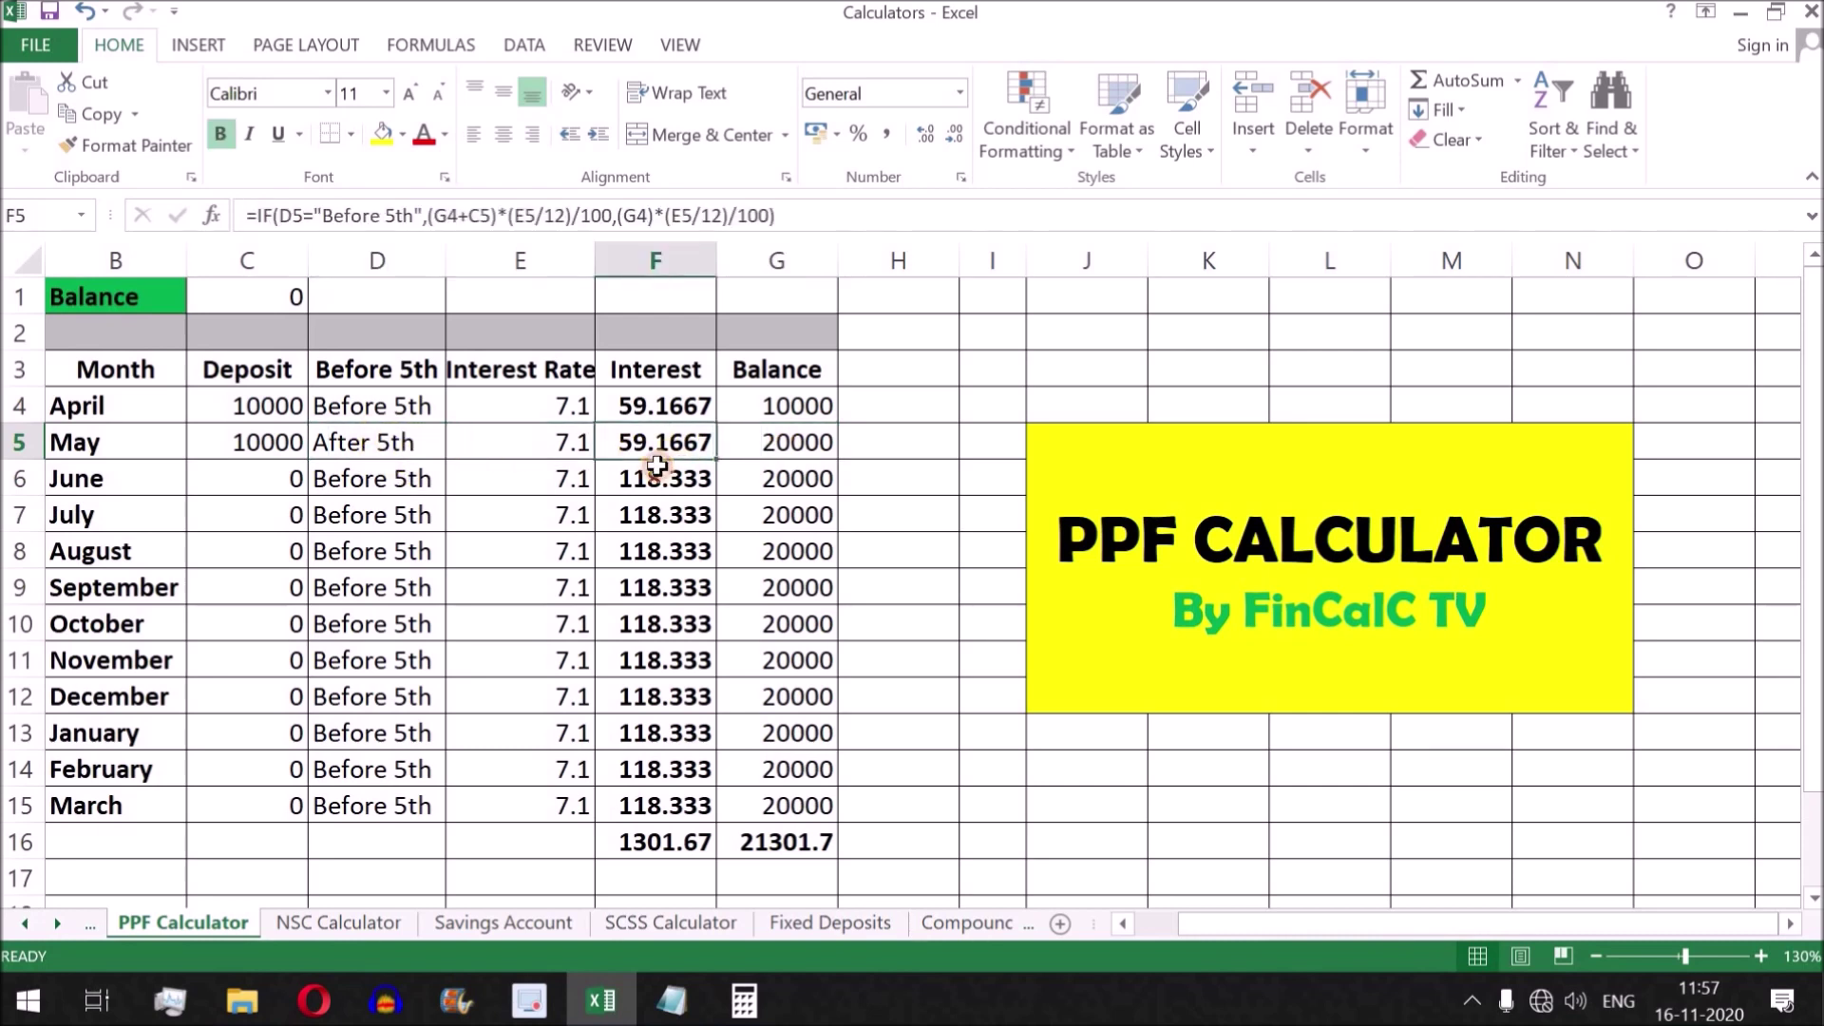
- Compare the May, June and April rows, including the June balance formula and the April deposit timing
{"action": "left_click_drag", "start_coordinate": [152, 447], "coordinate": [768, 447]}
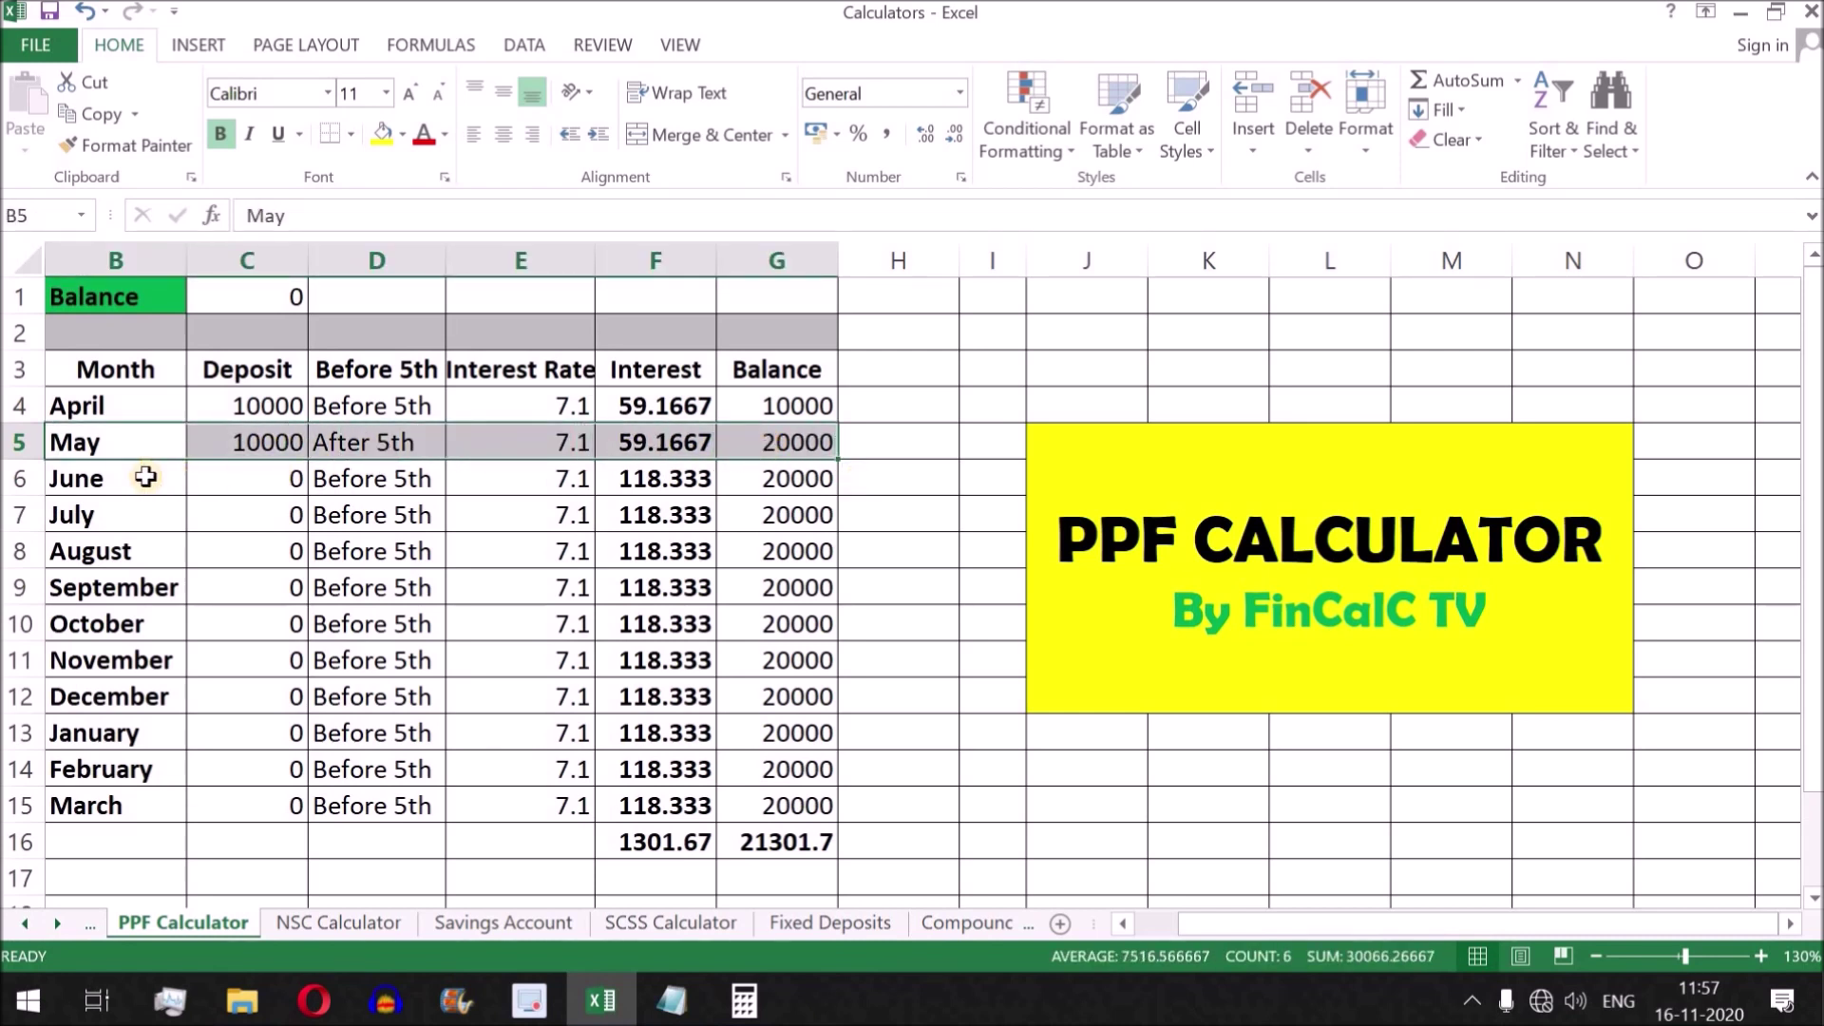
{"action": "left_click_drag", "start_coordinate": [114, 480], "coordinate": [780, 480]}
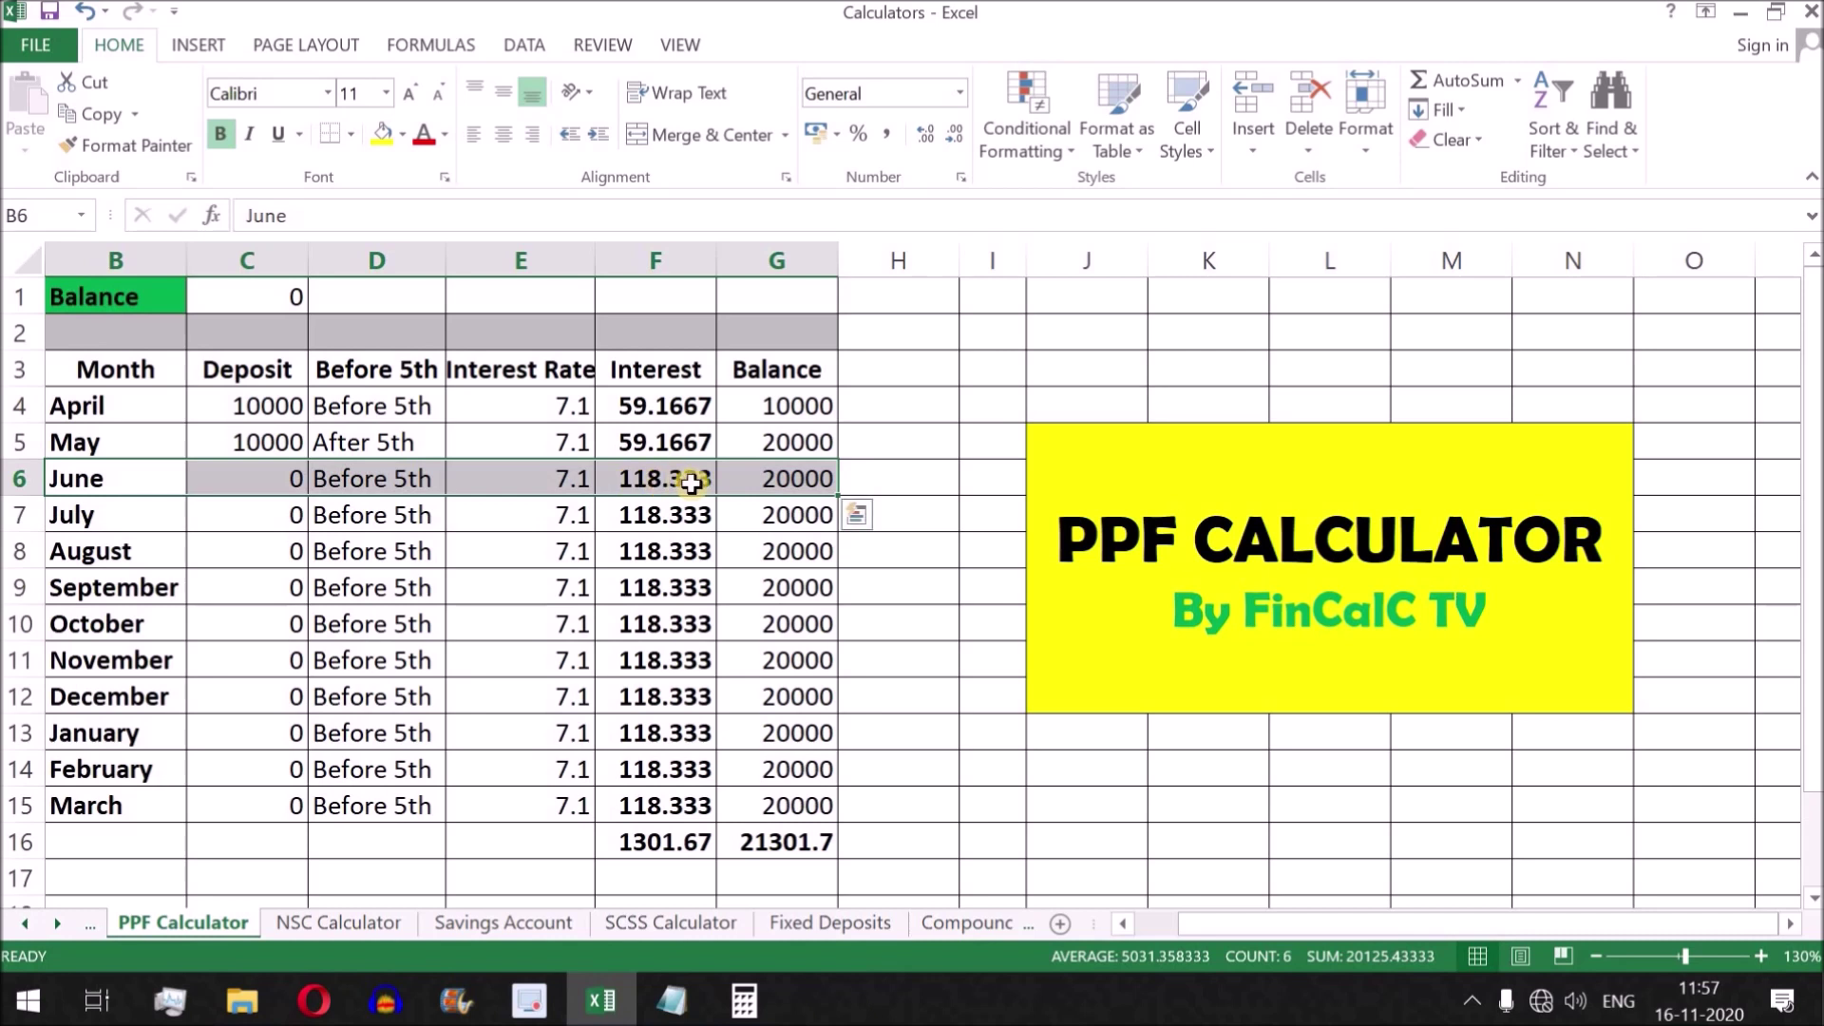
{"action": "left_click", "coordinate": [808, 483]}
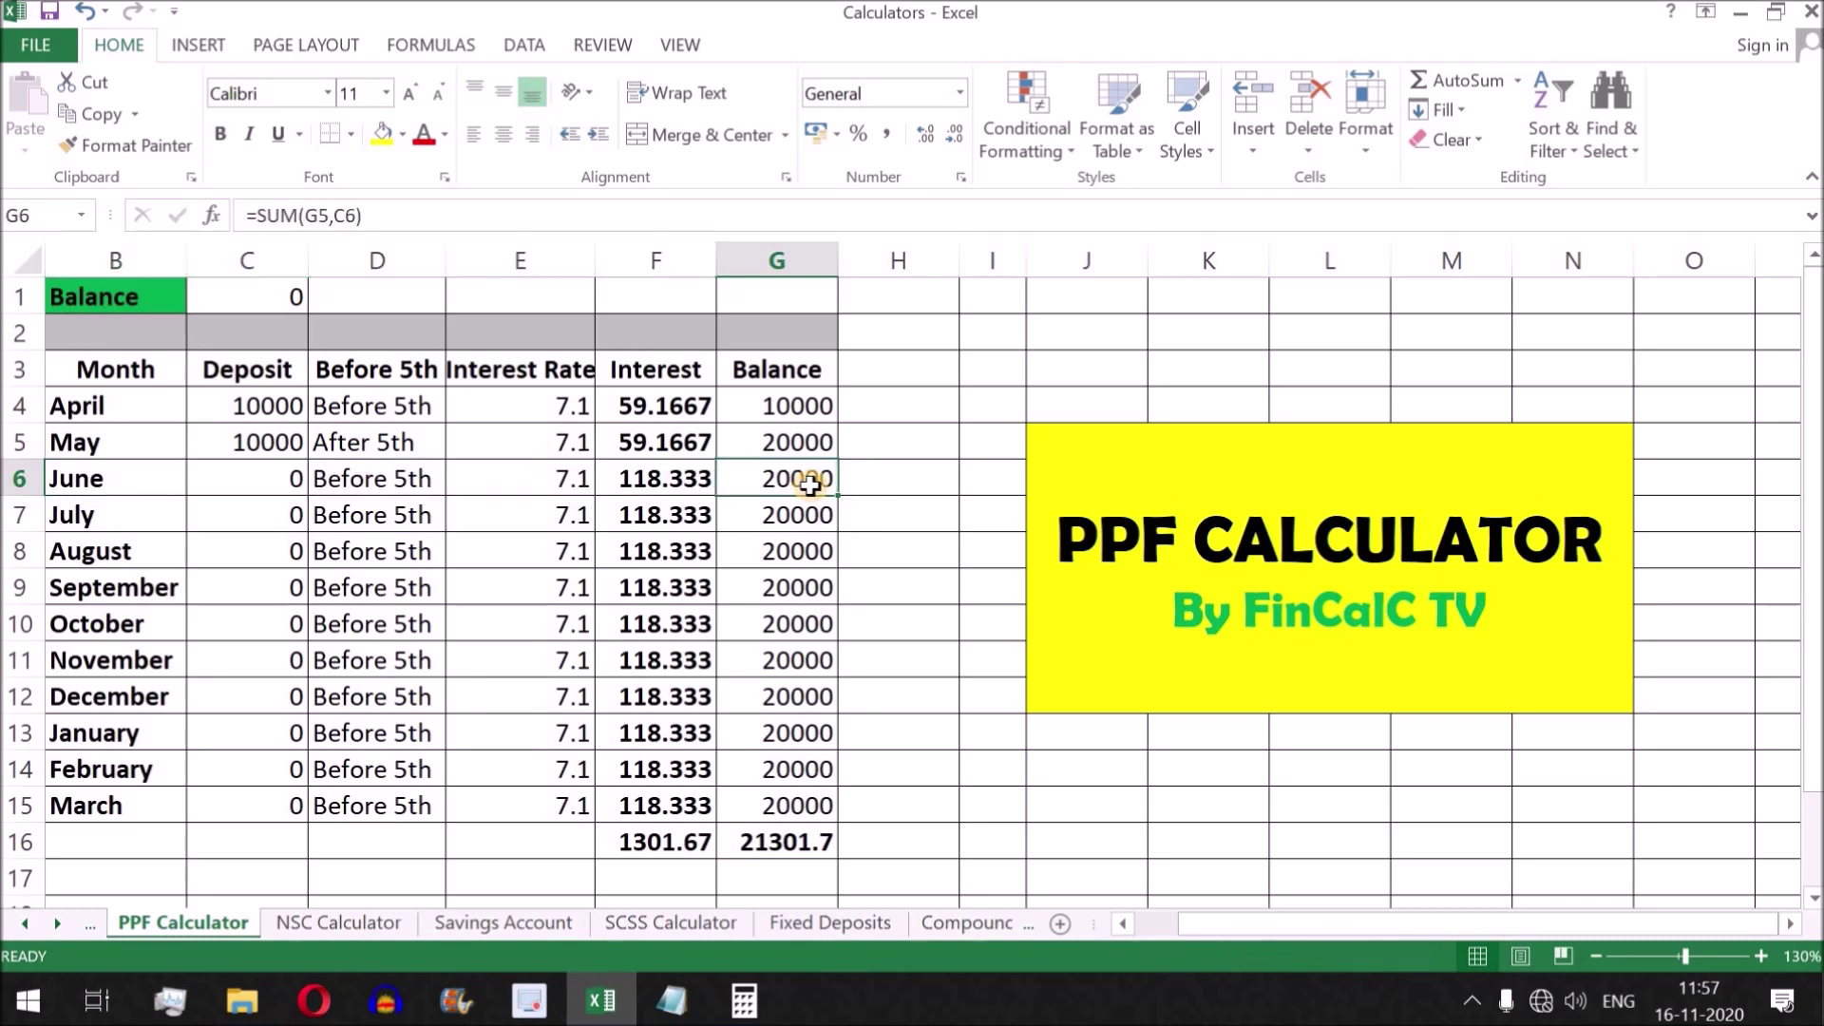
{"action": "key", "text": "Left"}
{"action": "key", "text": "Left"}
{"action": "key", "text": "Left"}
{"action": "key", "text": "Up"}
{"action": "key", "text": "Up"}
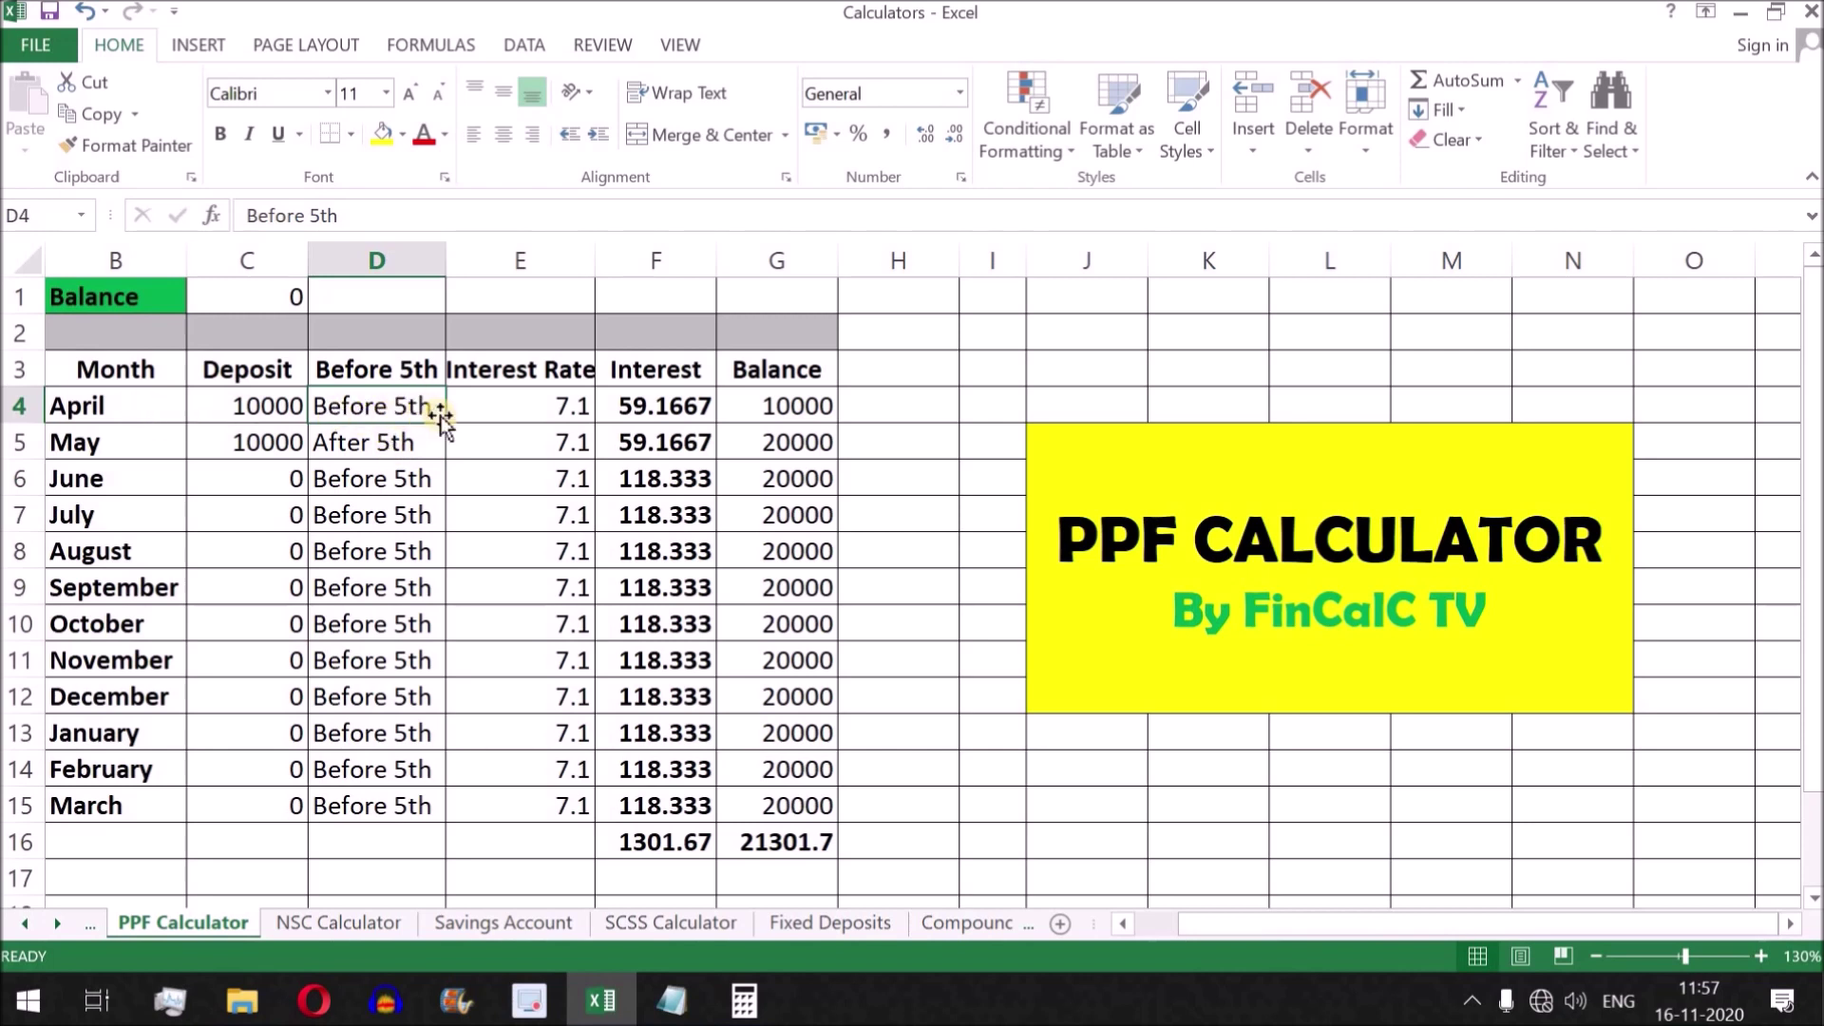
{"action": "left_click_drag", "start_coordinate": [69, 408], "coordinate": [750, 405]}
- Set the May deposit timing back to Before 5th
{"action": "left_click", "coordinate": [358, 447]}
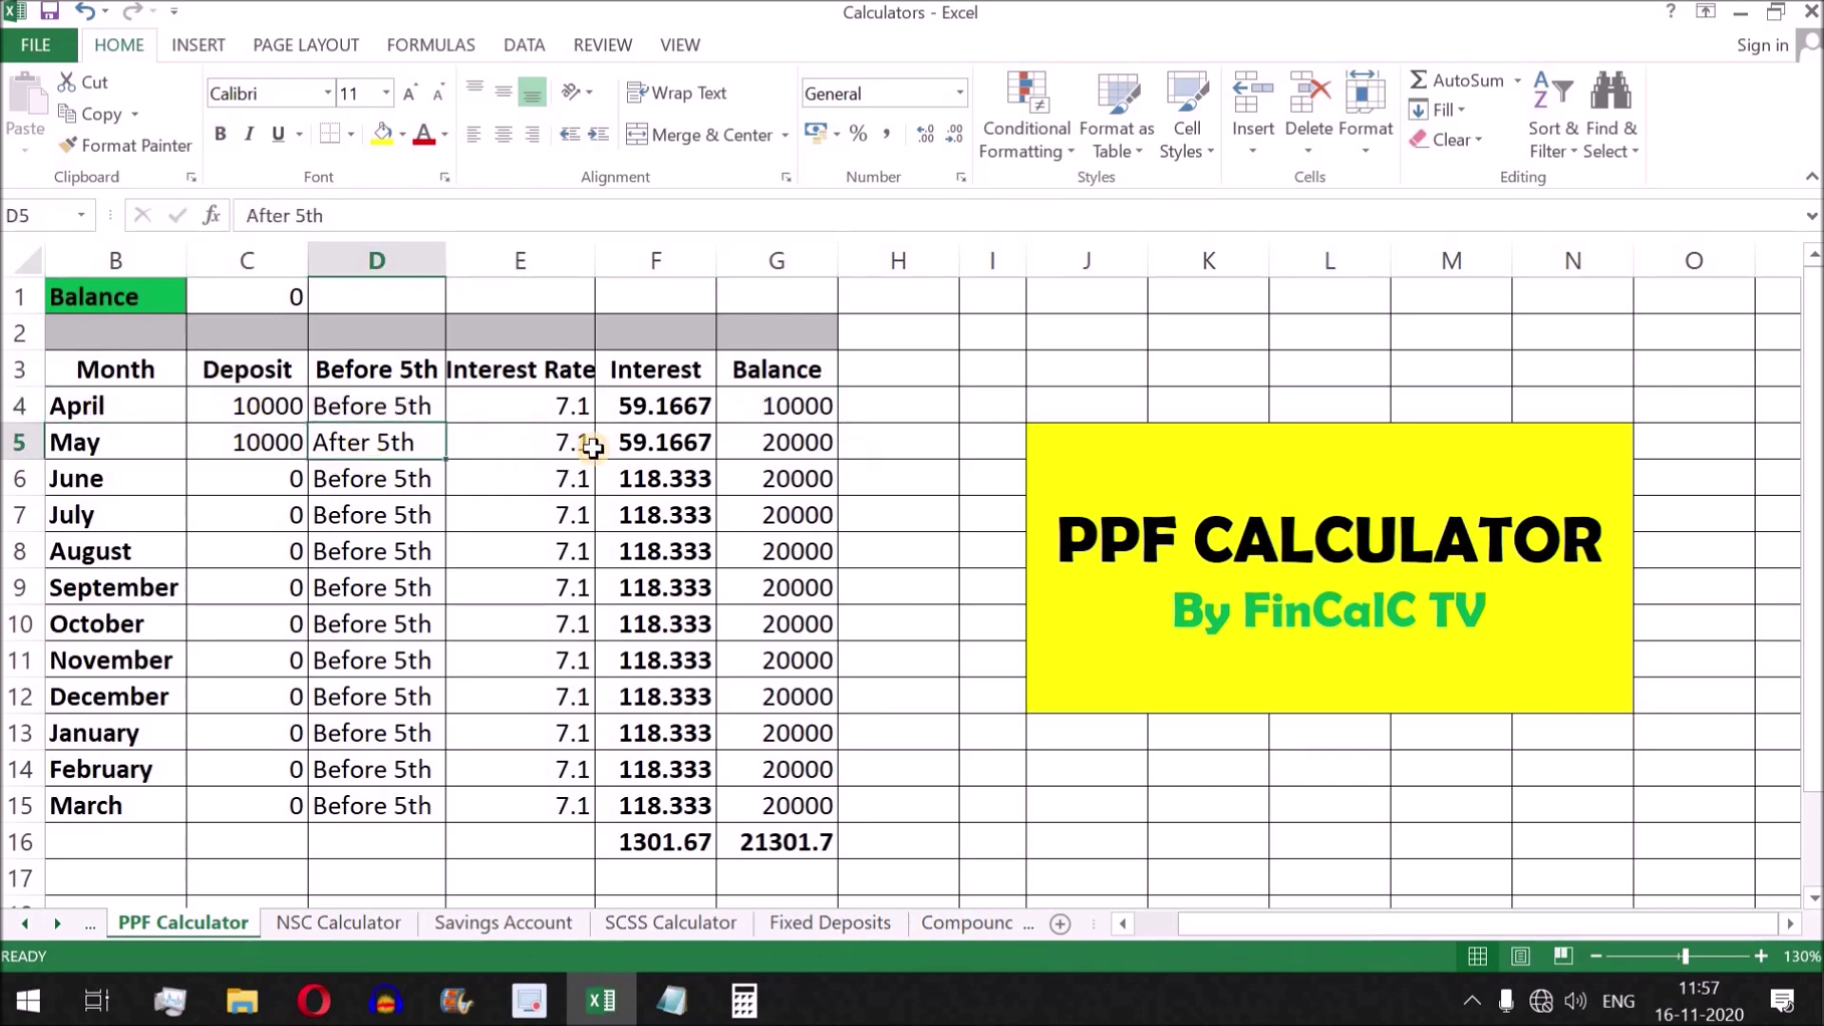
{"action": "type", "text": "Before 5"}
{"action": "key", "text": "Return"}
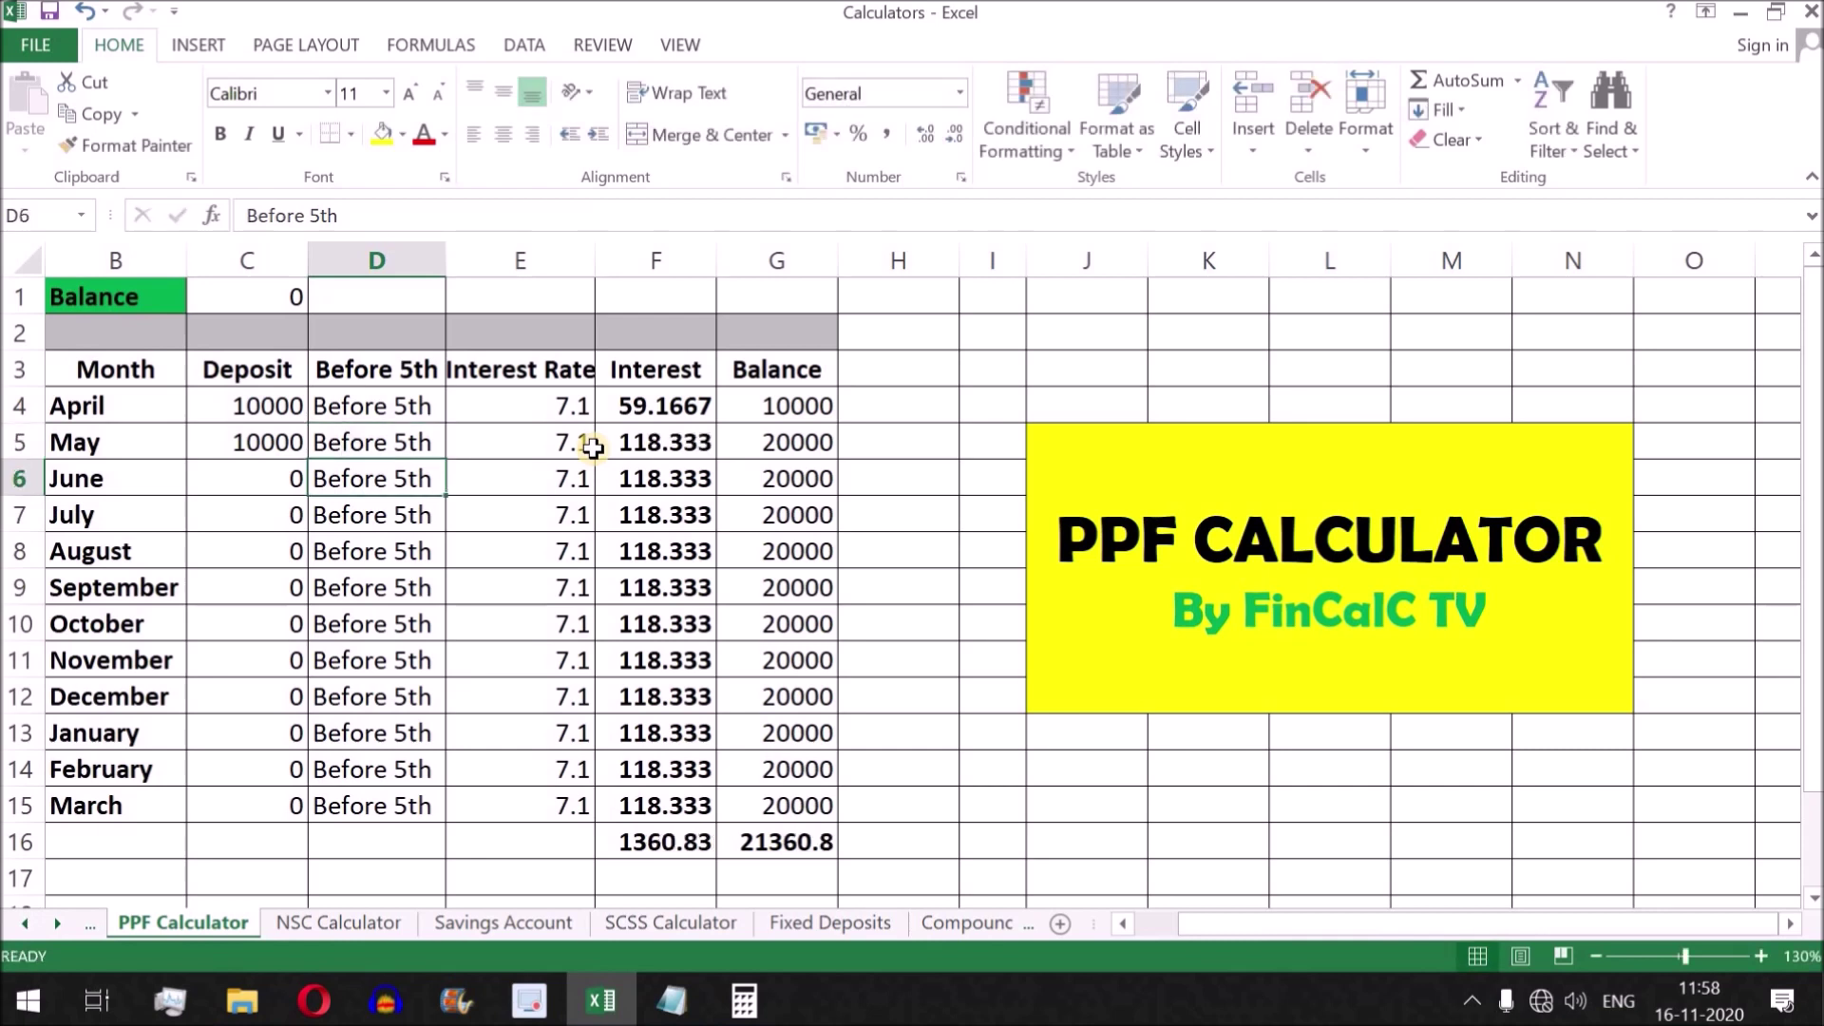
- Review the full monthly table, the year-end balance formula, and the May to March balances
{"action": "left_click_drag", "start_coordinate": [138, 406], "coordinate": [803, 850]}
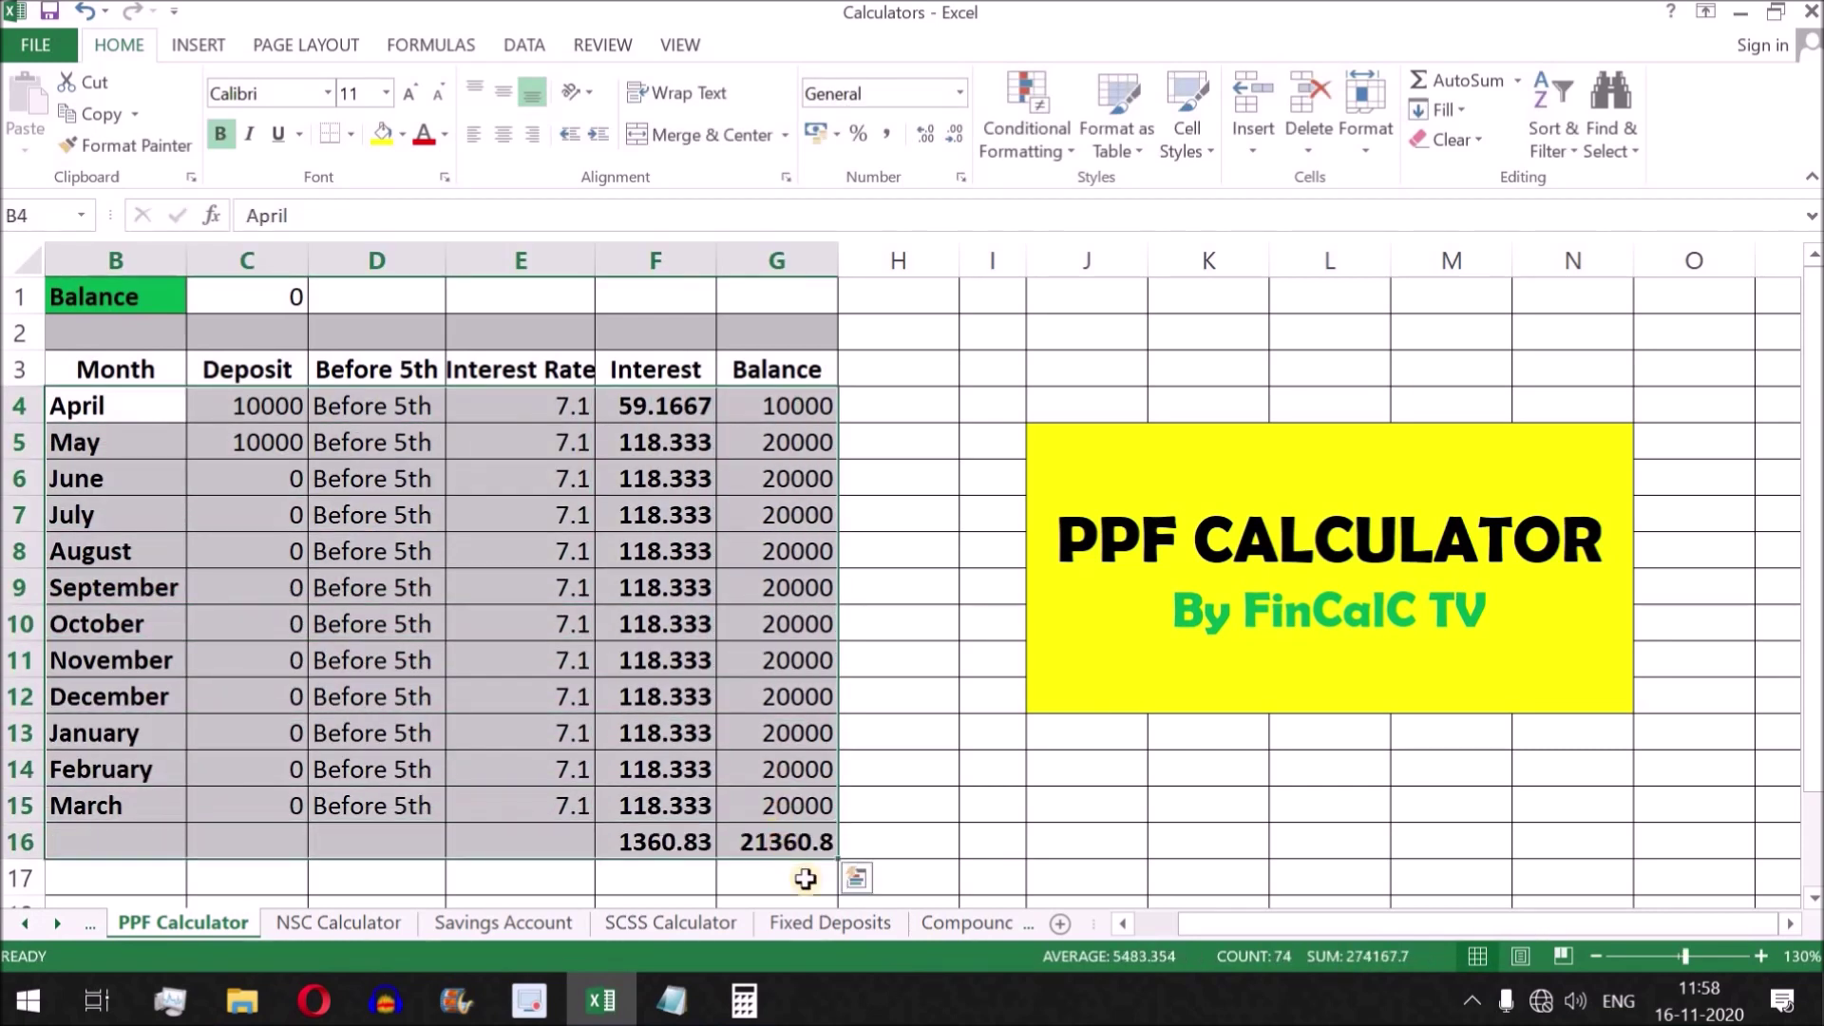
{"action": "left_click", "coordinate": [766, 840]}
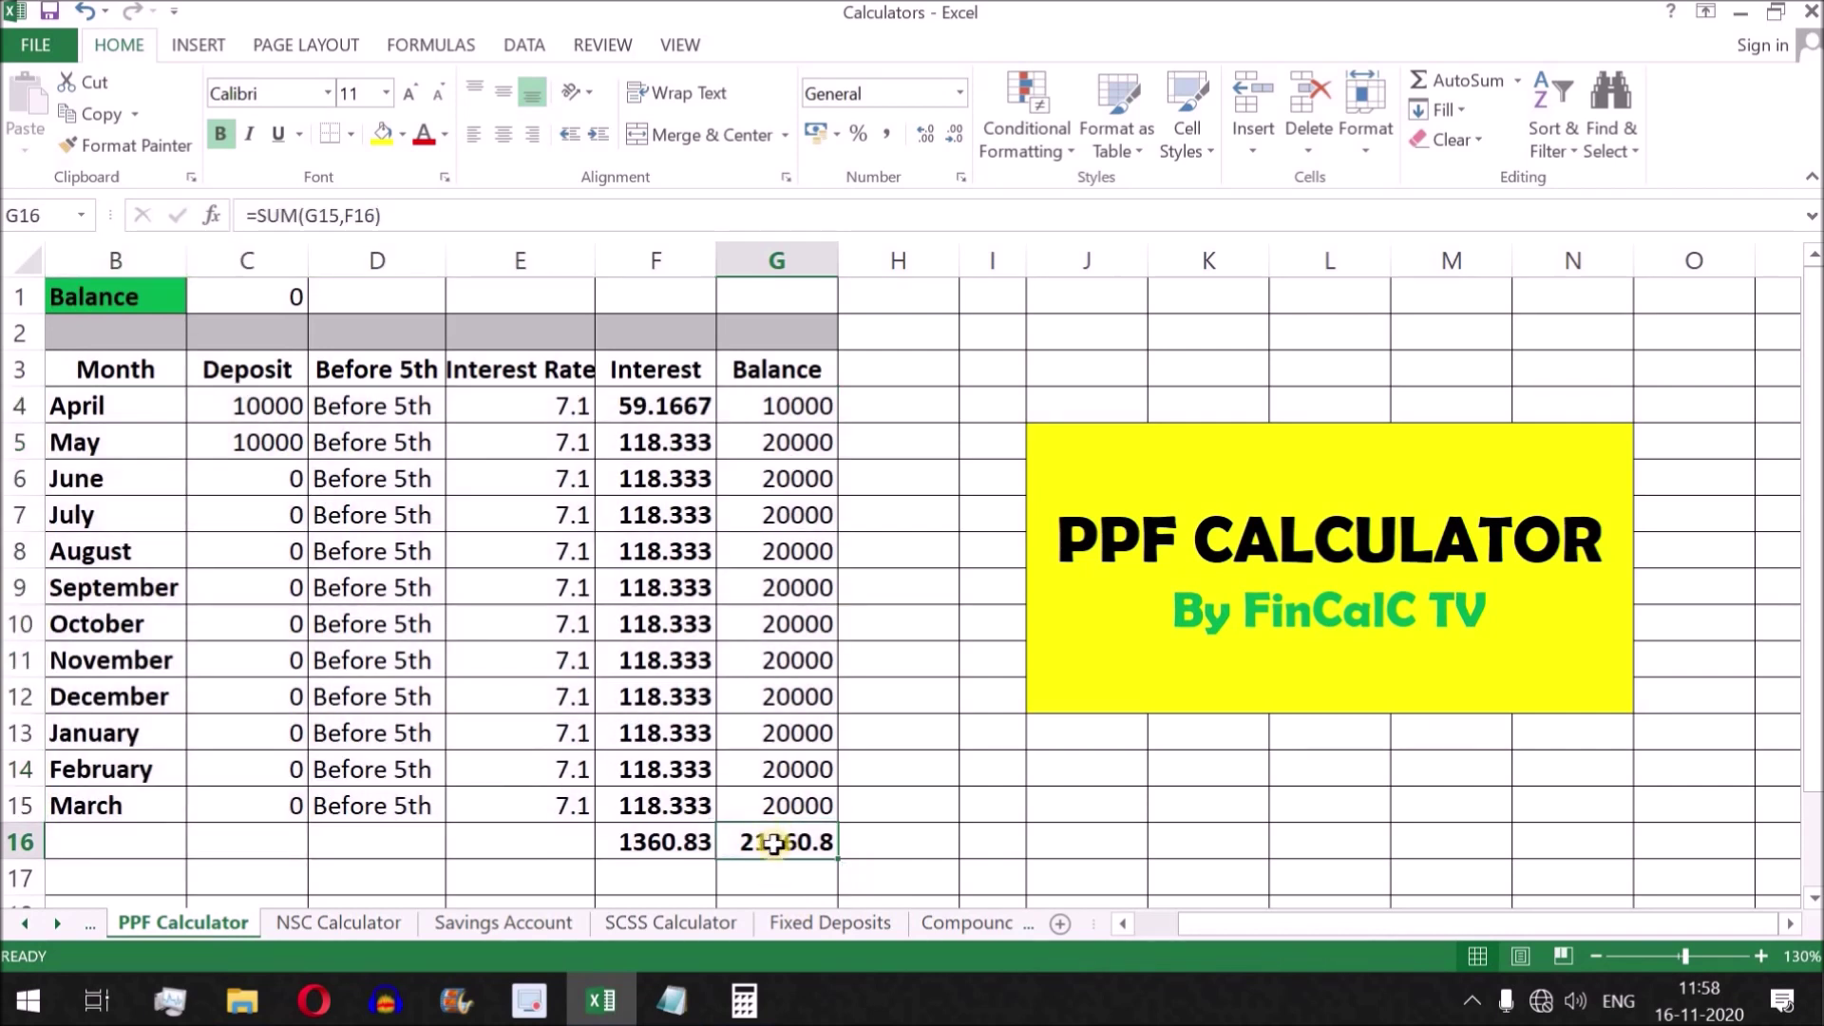
{"action": "left_click_drag", "start_coordinate": [778, 445], "coordinate": [804, 803]}
{"action": "left_click", "coordinate": [801, 804]}
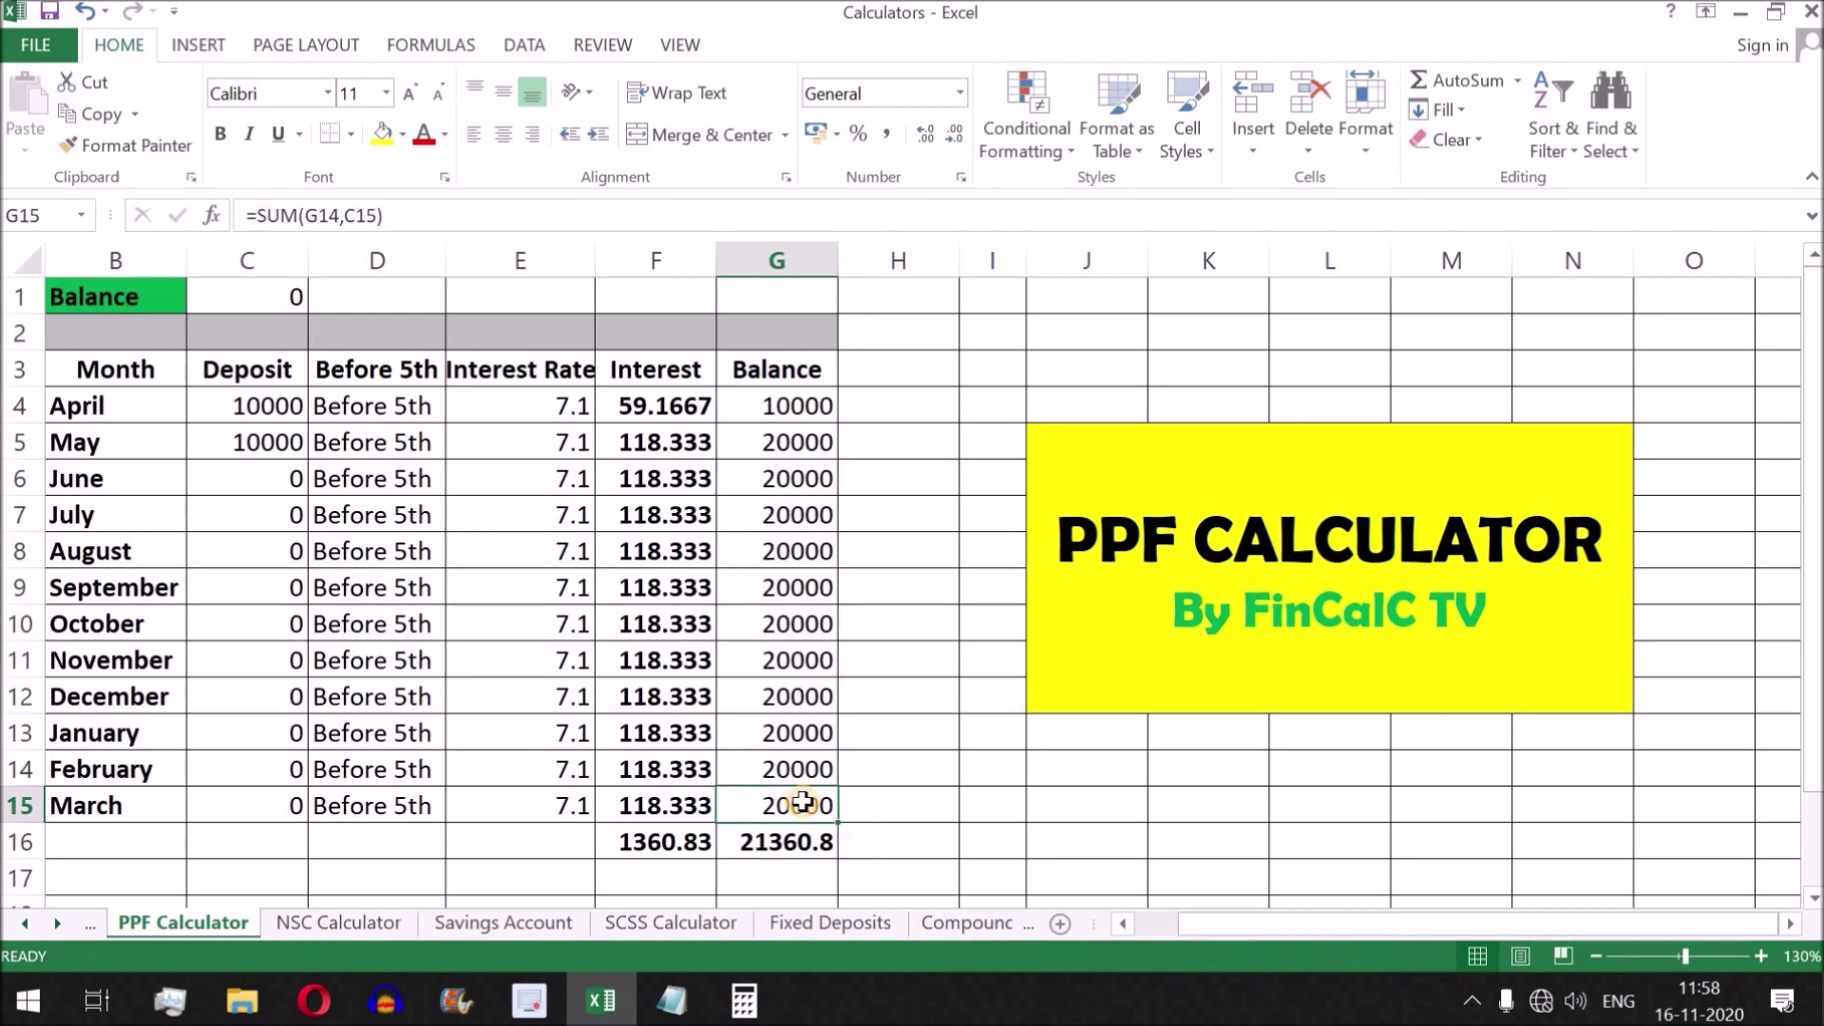
- Check the total interest against the April to March interest values and inspect the year-end balance formula
{"action": "left_click", "coordinate": [637, 846]}
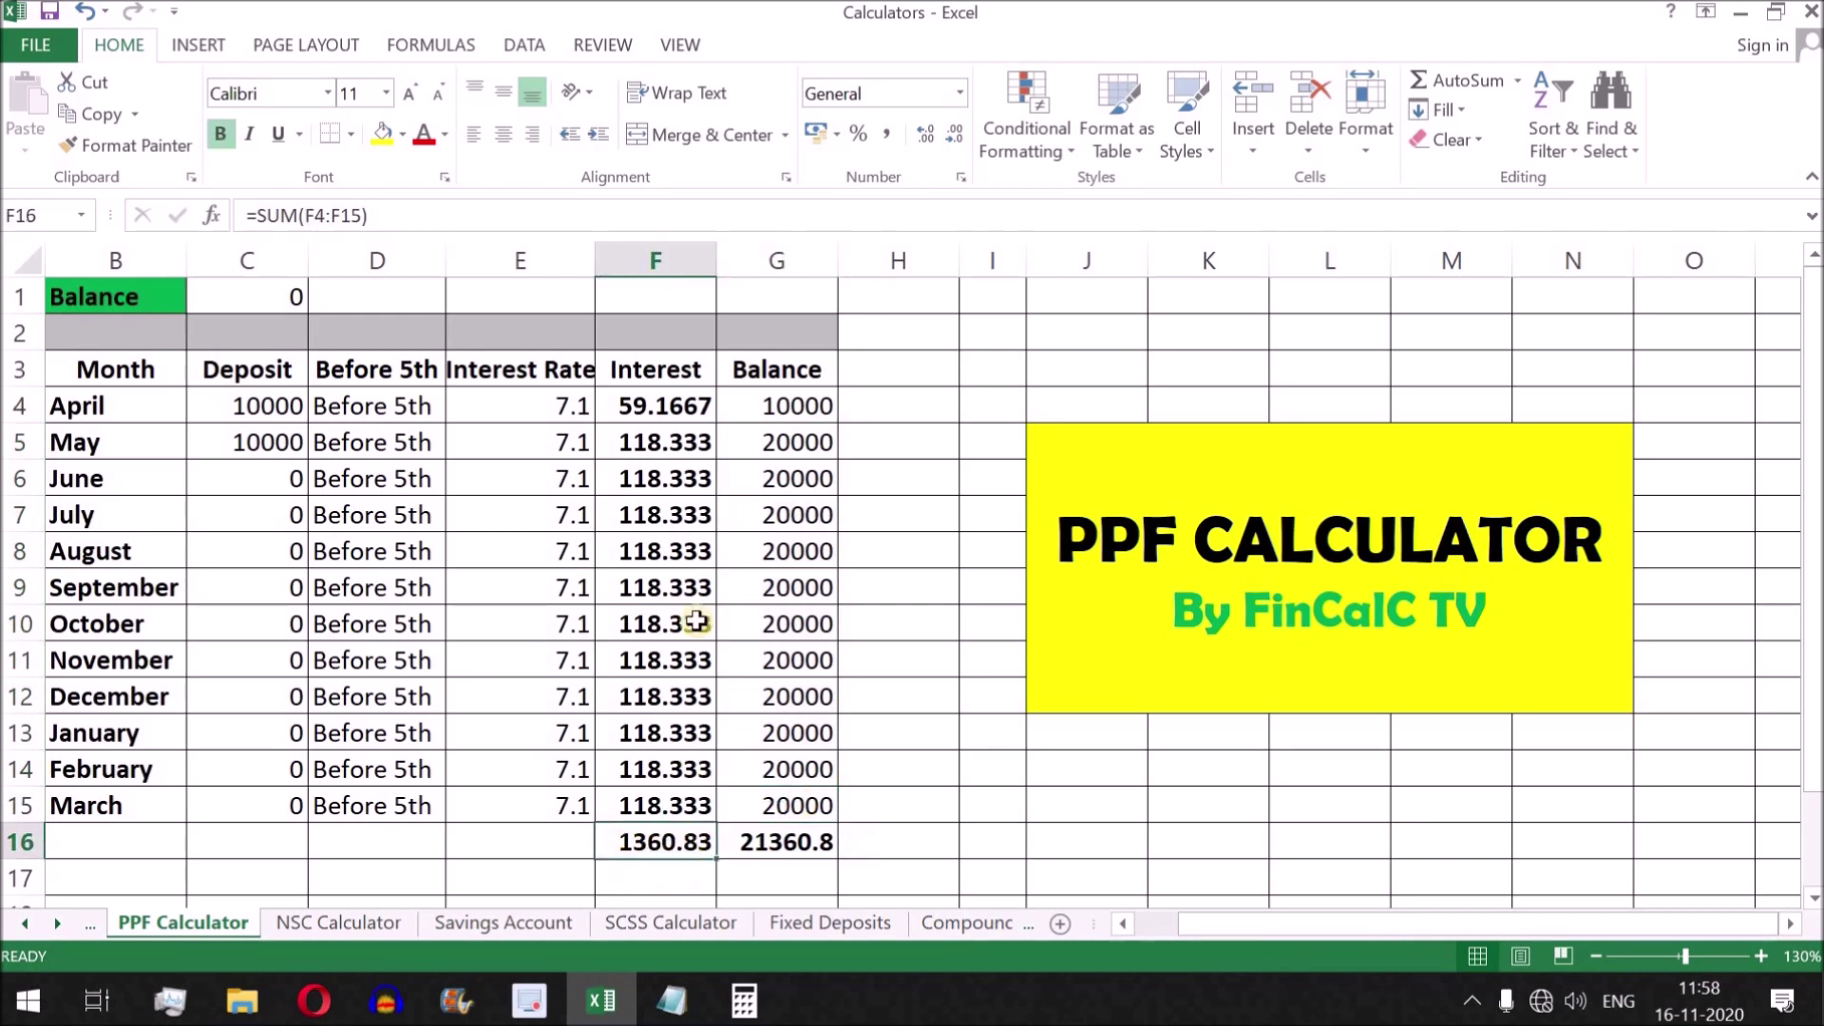
{"action": "left_click_drag", "start_coordinate": [664, 409], "coordinate": [673, 805]}
{"action": "left_click", "coordinate": [622, 841]}
{"action": "left_click", "coordinate": [803, 843]}
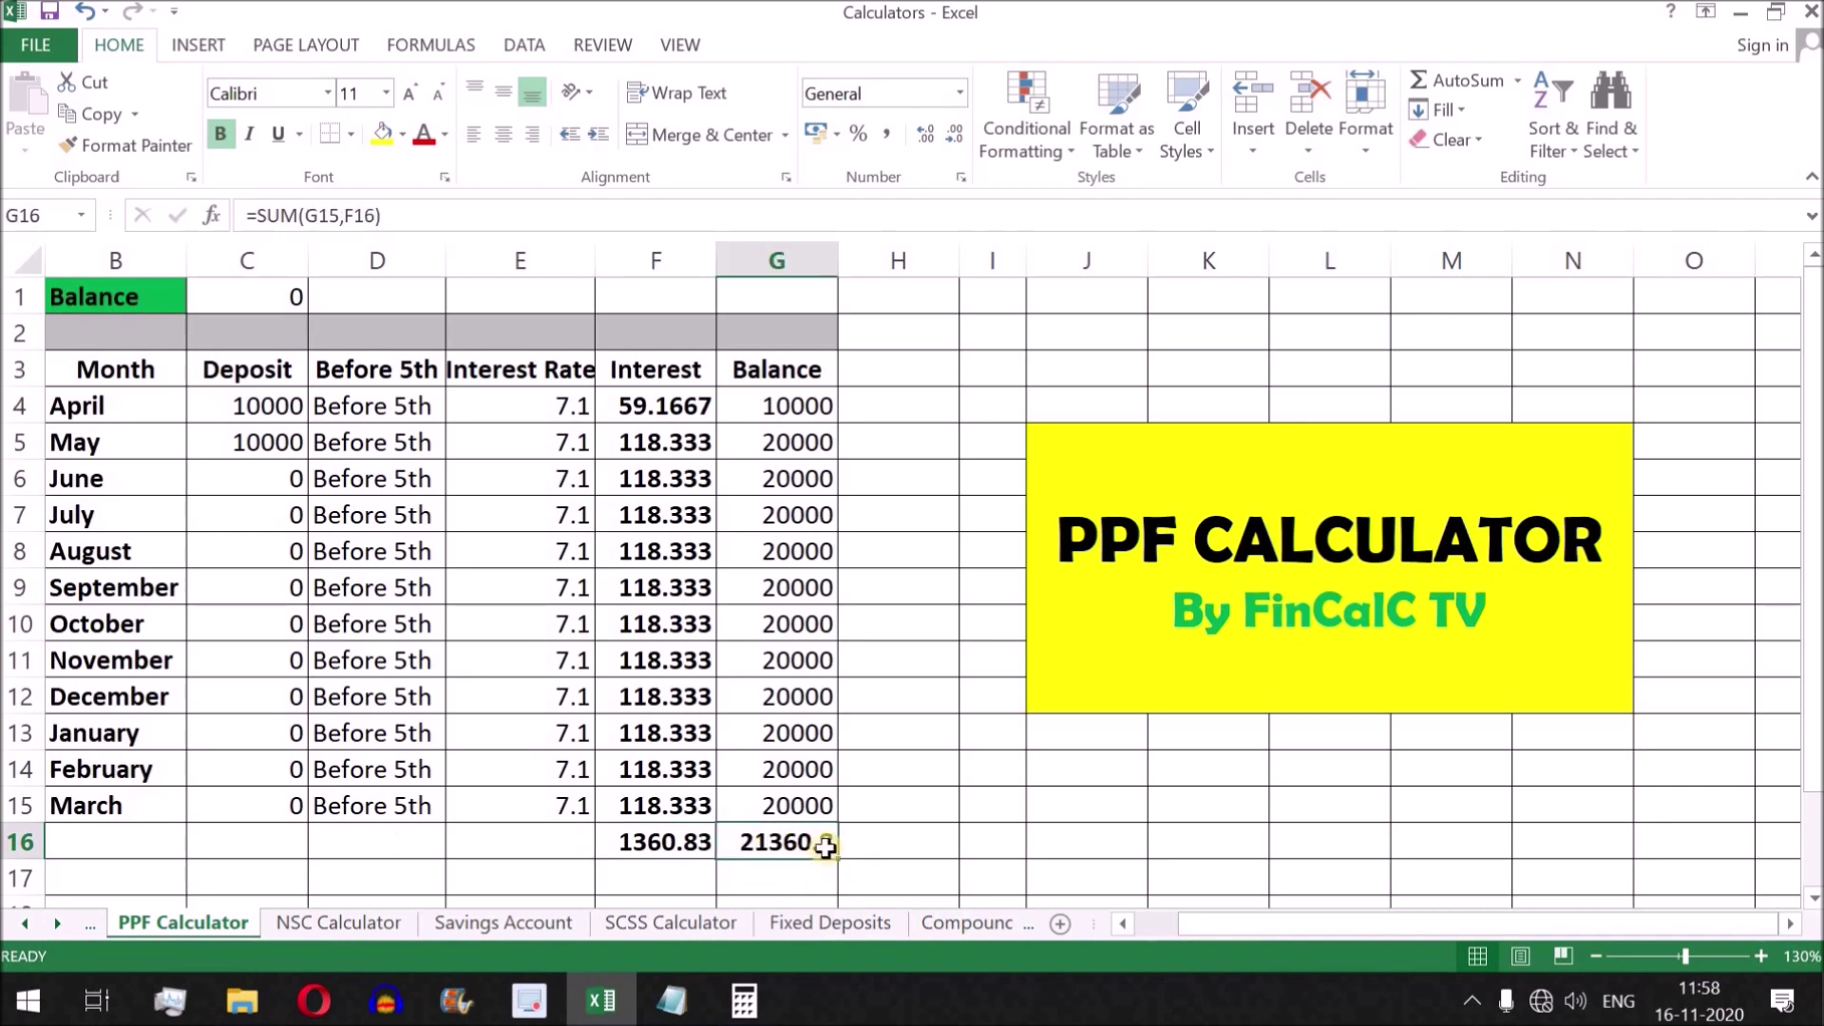
{"action": "left_click", "coordinate": [796, 840]}
- Carry the year-end balance forward by setting the opening Balance in cell C1 to 21360.8
{"action": "left_click", "coordinate": [265, 298]}
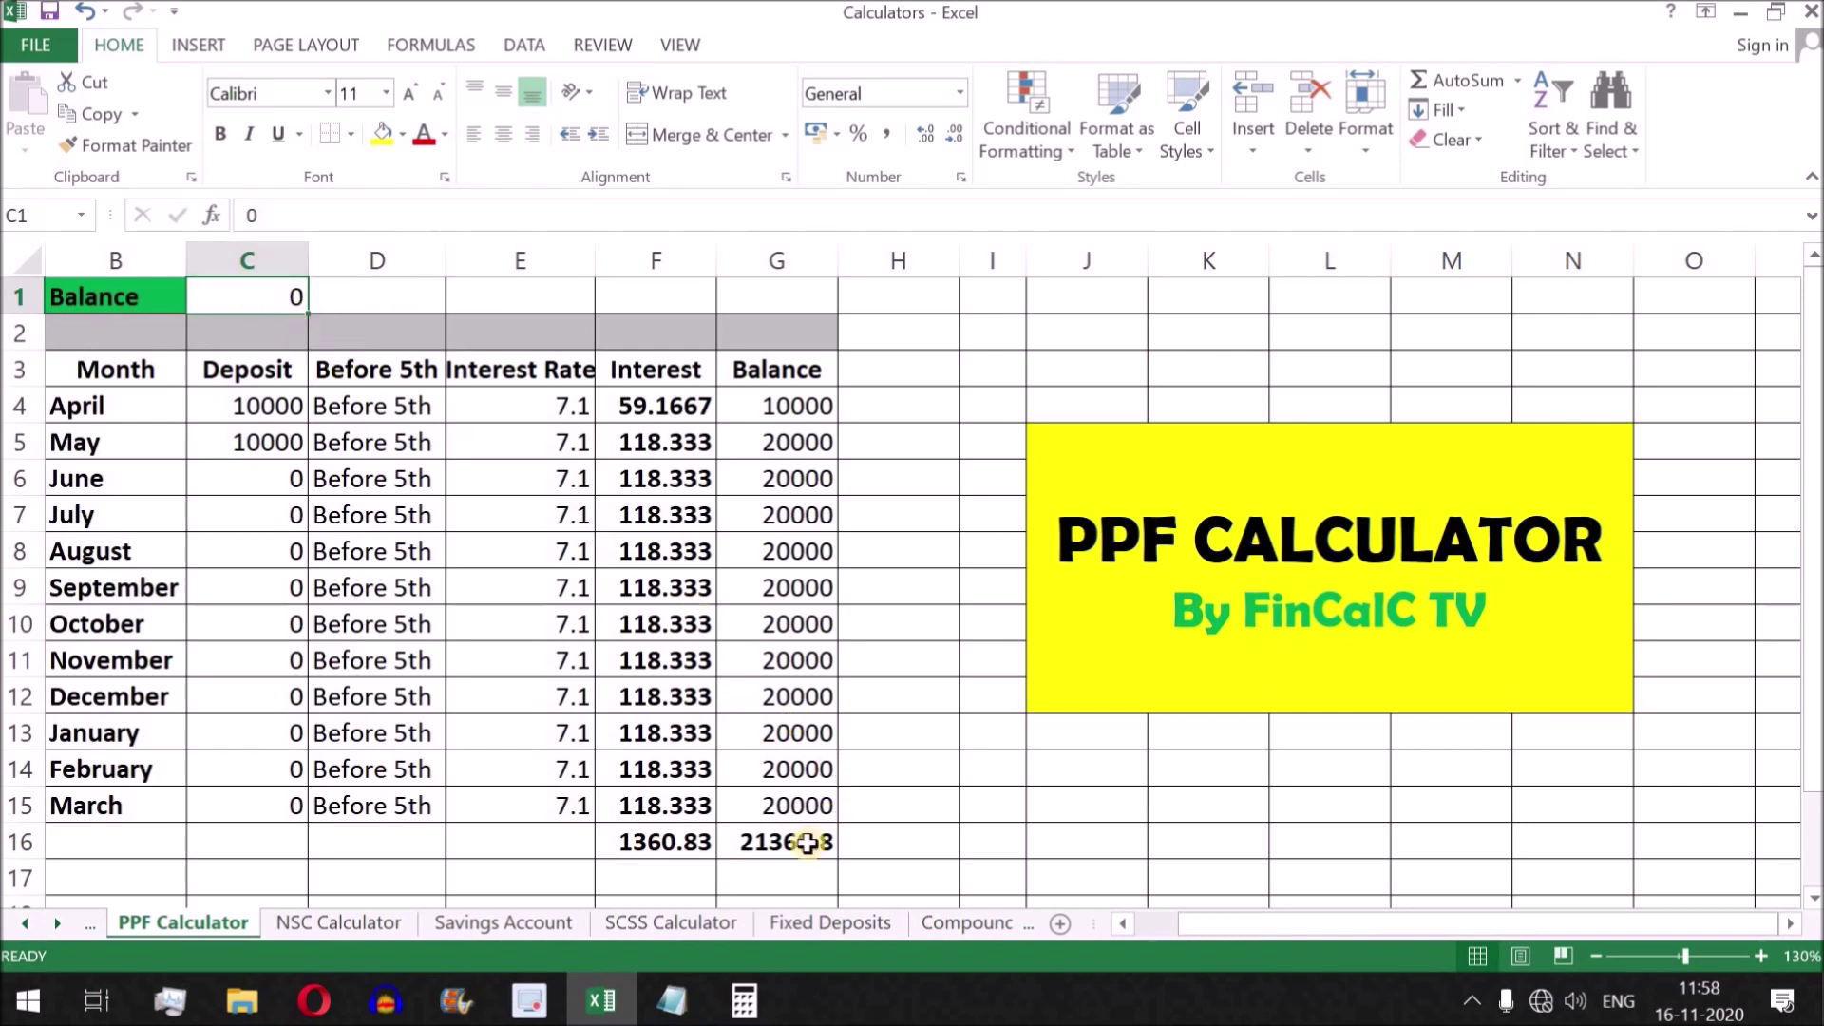
{"action": "left_click", "coordinate": [804, 844]}
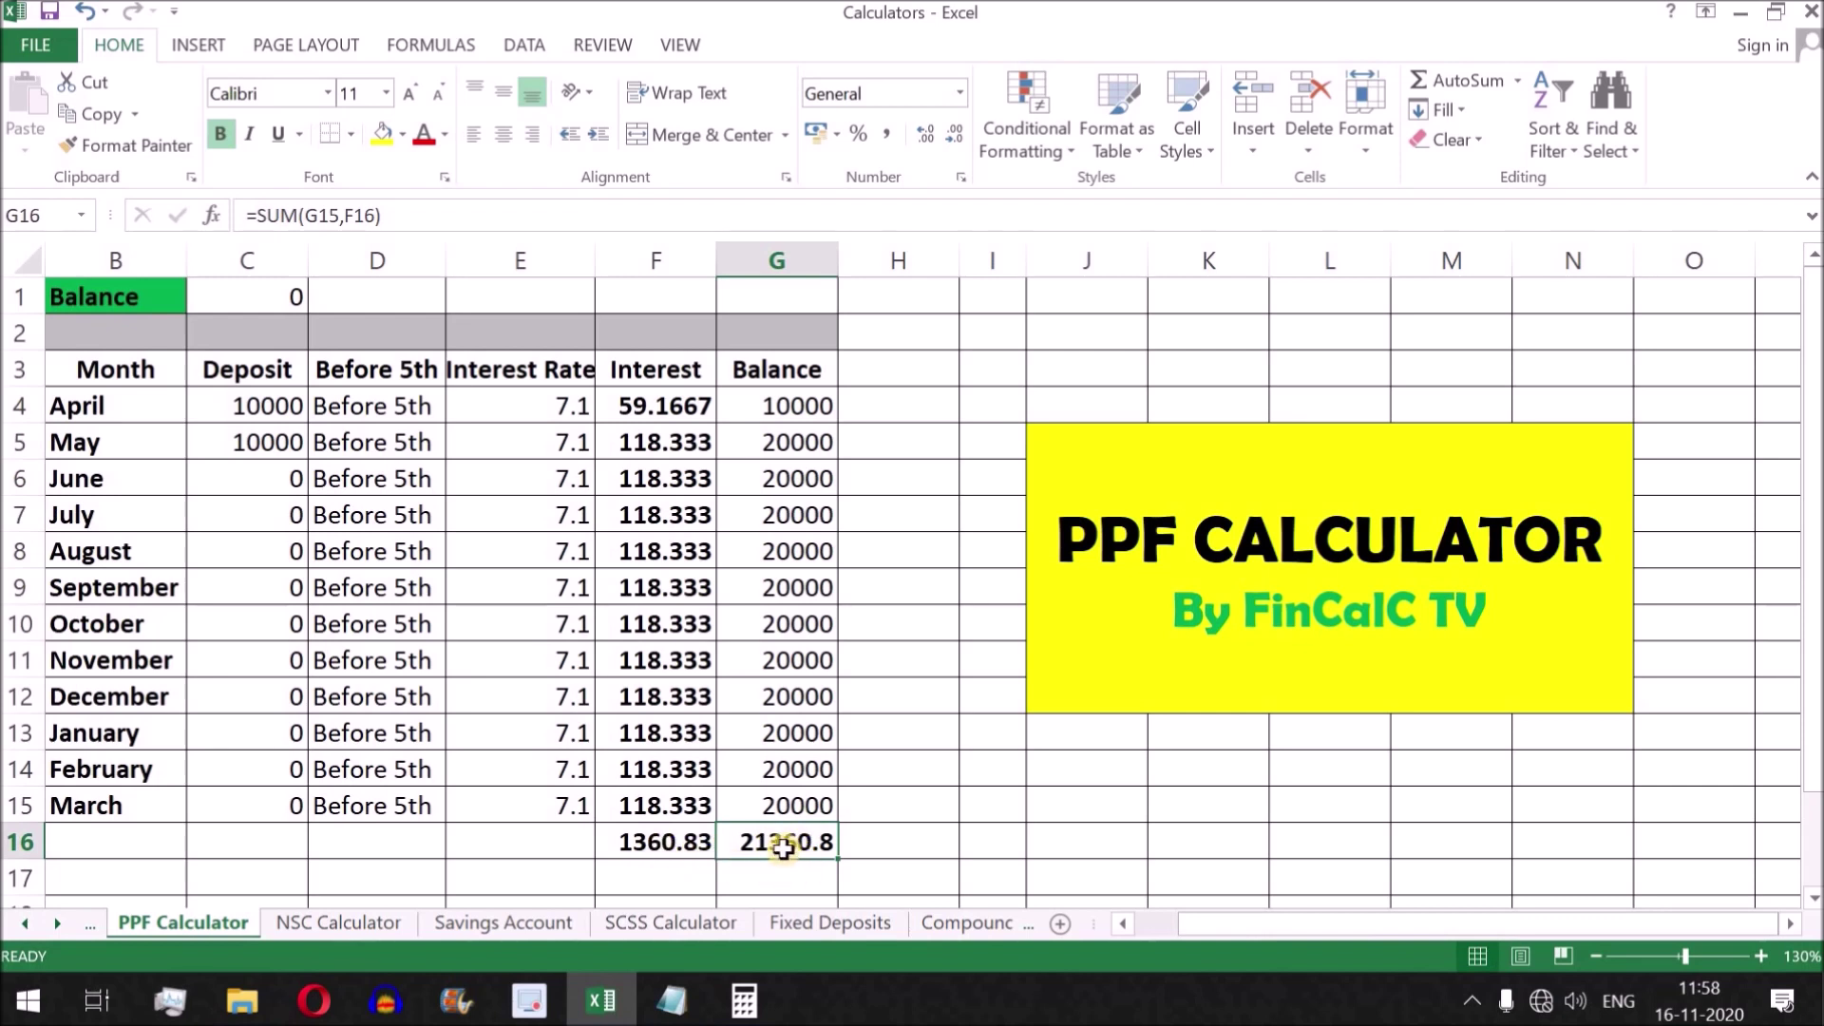
{"action": "left_click", "coordinate": [263, 298]}
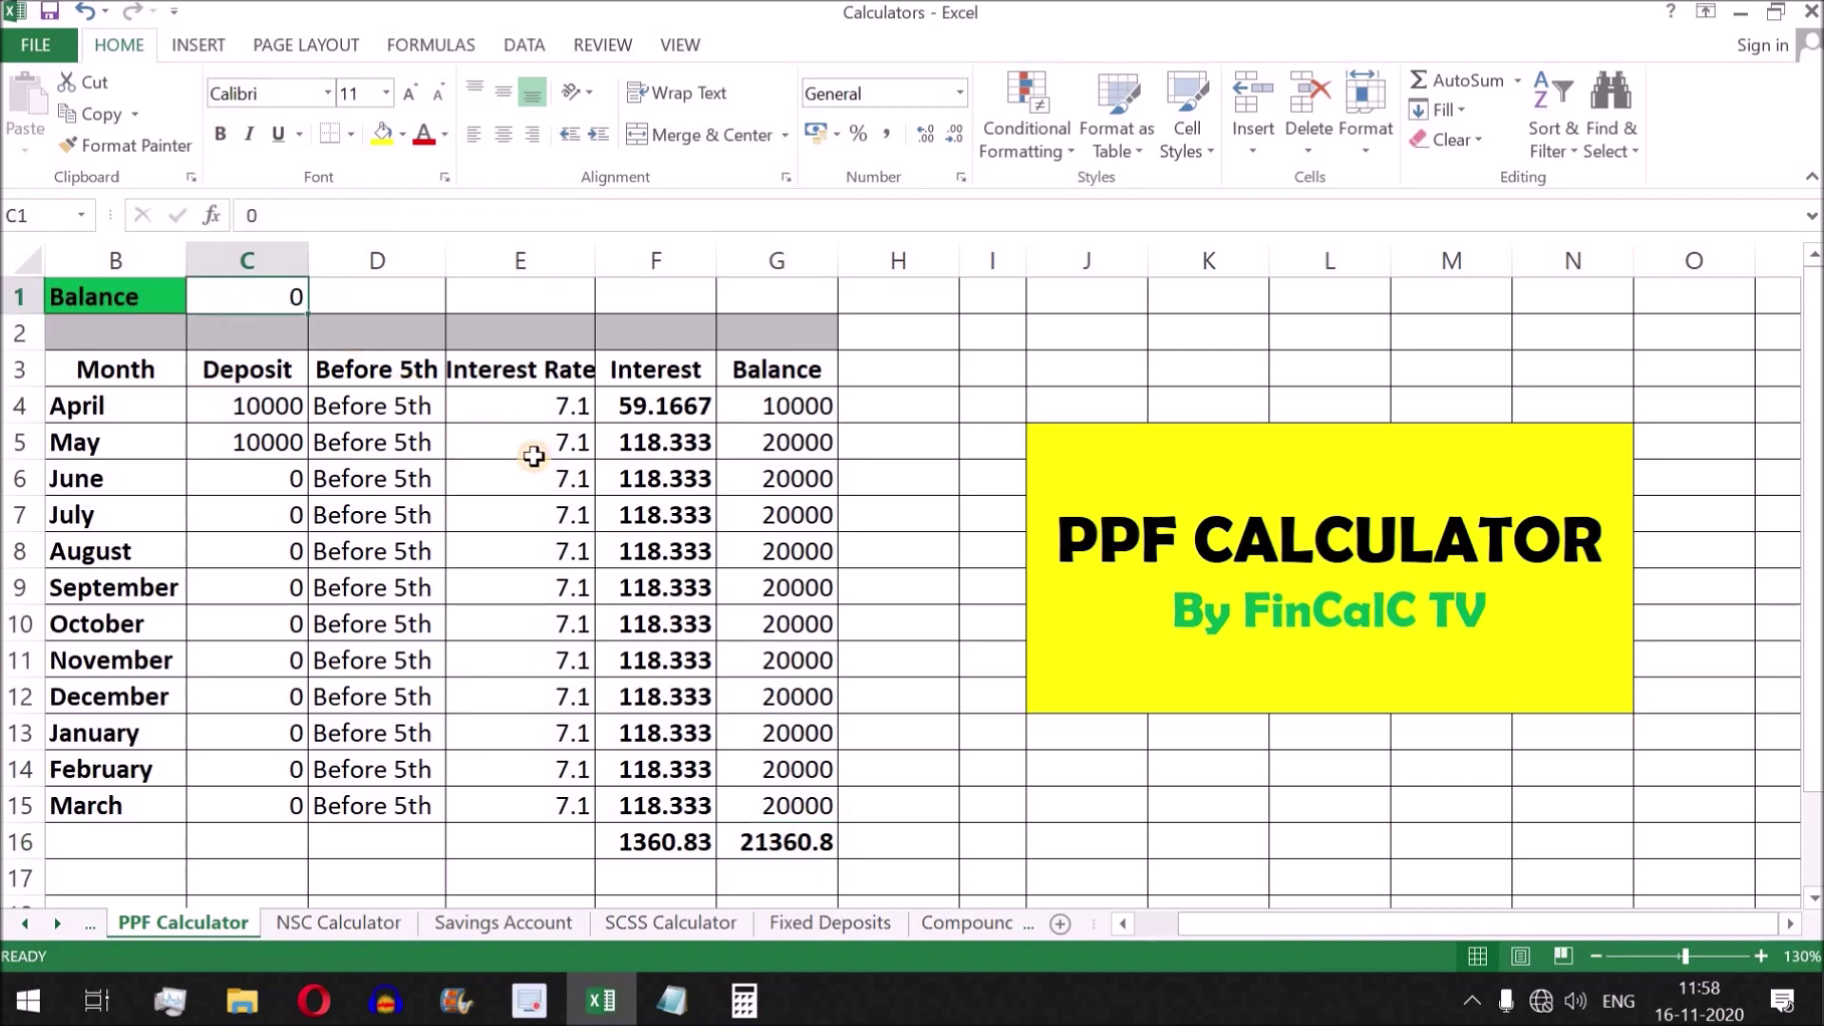
{"action": "type", "text": "213"}
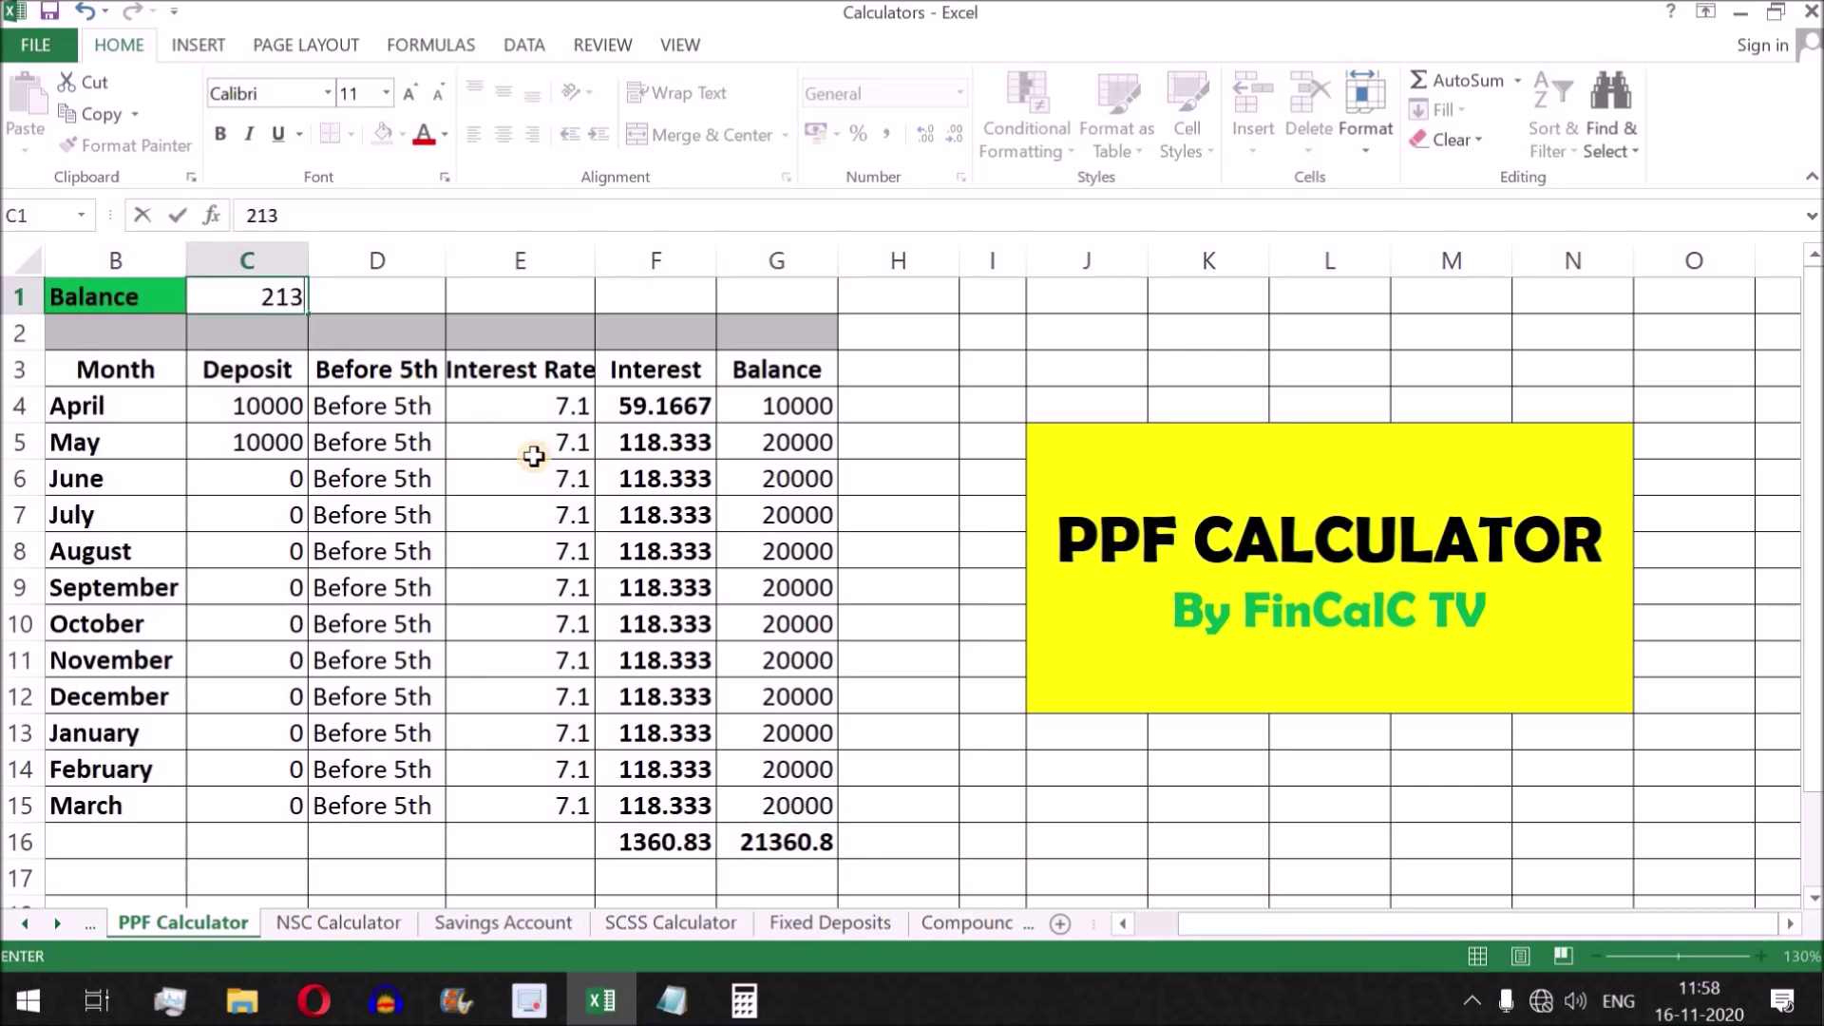
{"action": "type", "text": "60.8"}
{"action": "key", "text": "Return"}
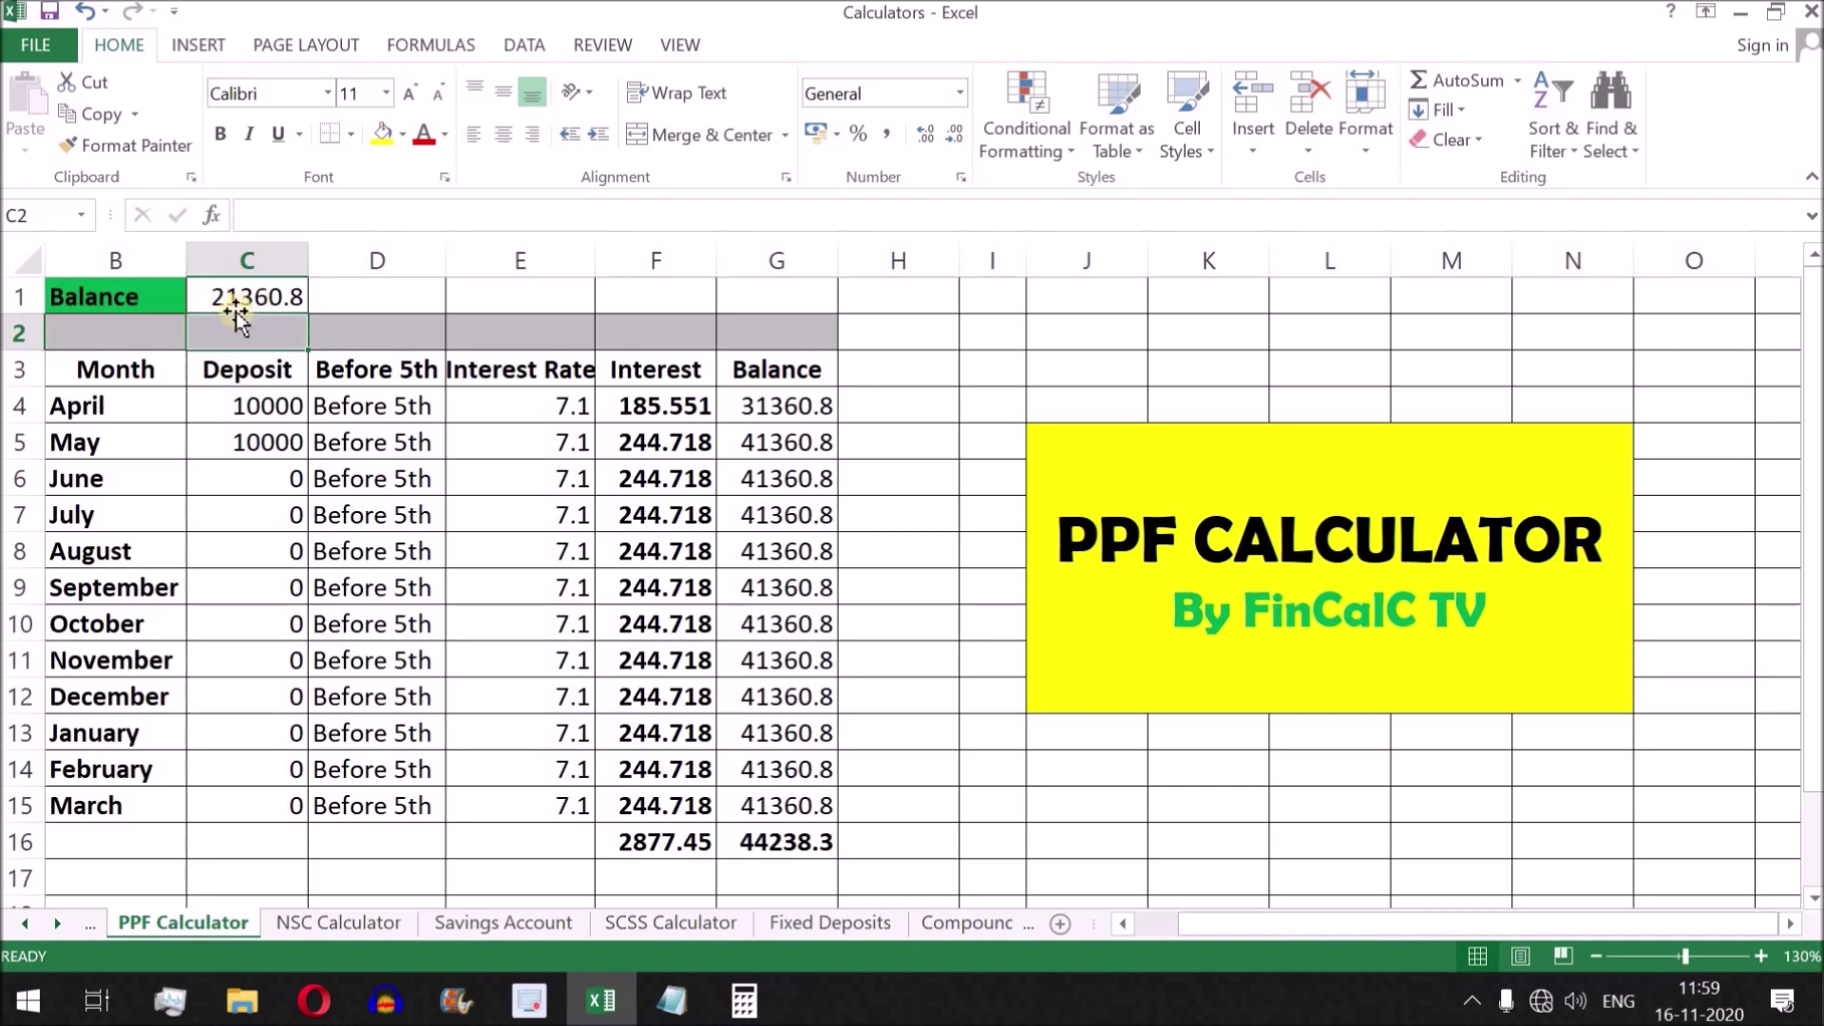
- Review the recalculated monthly interest, the April and May deposits, and the March balance formula
{"action": "left_click_drag", "start_coordinate": [664, 404], "coordinate": [684, 767]}
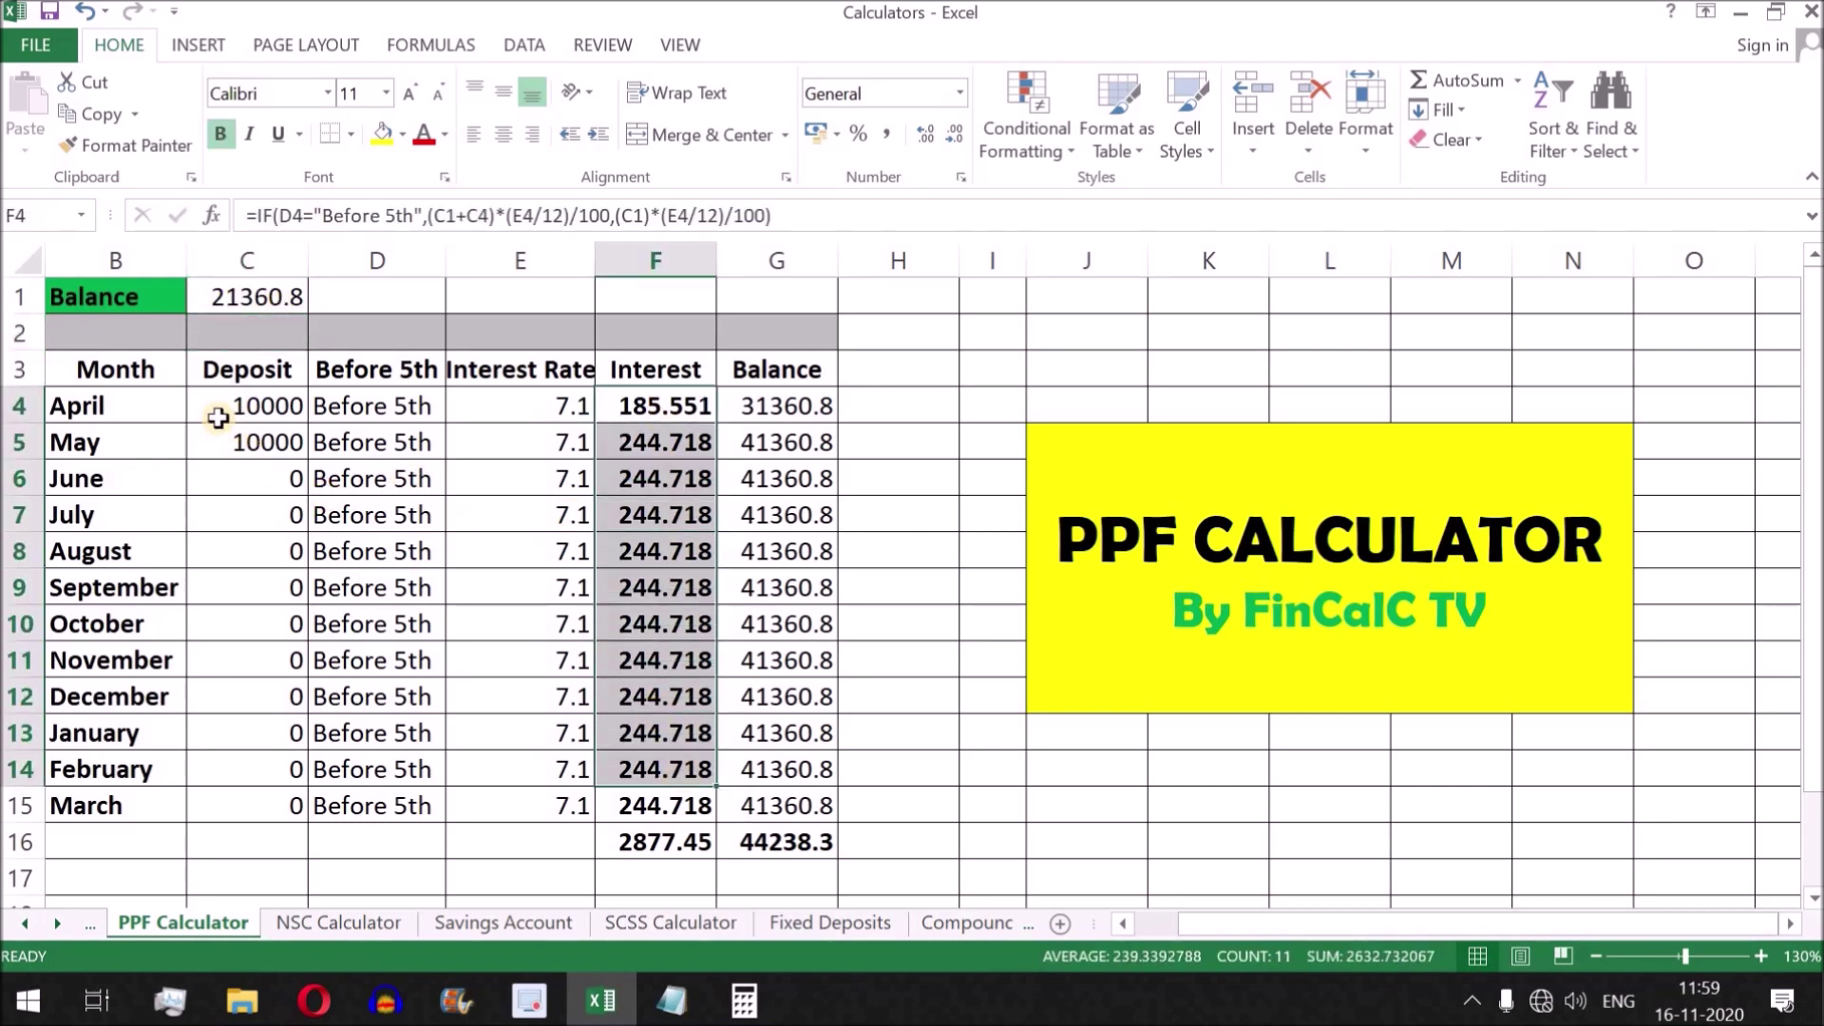
{"action": "left_click", "coordinate": [244, 406]}
{"action": "left_click", "coordinate": [245, 443]}
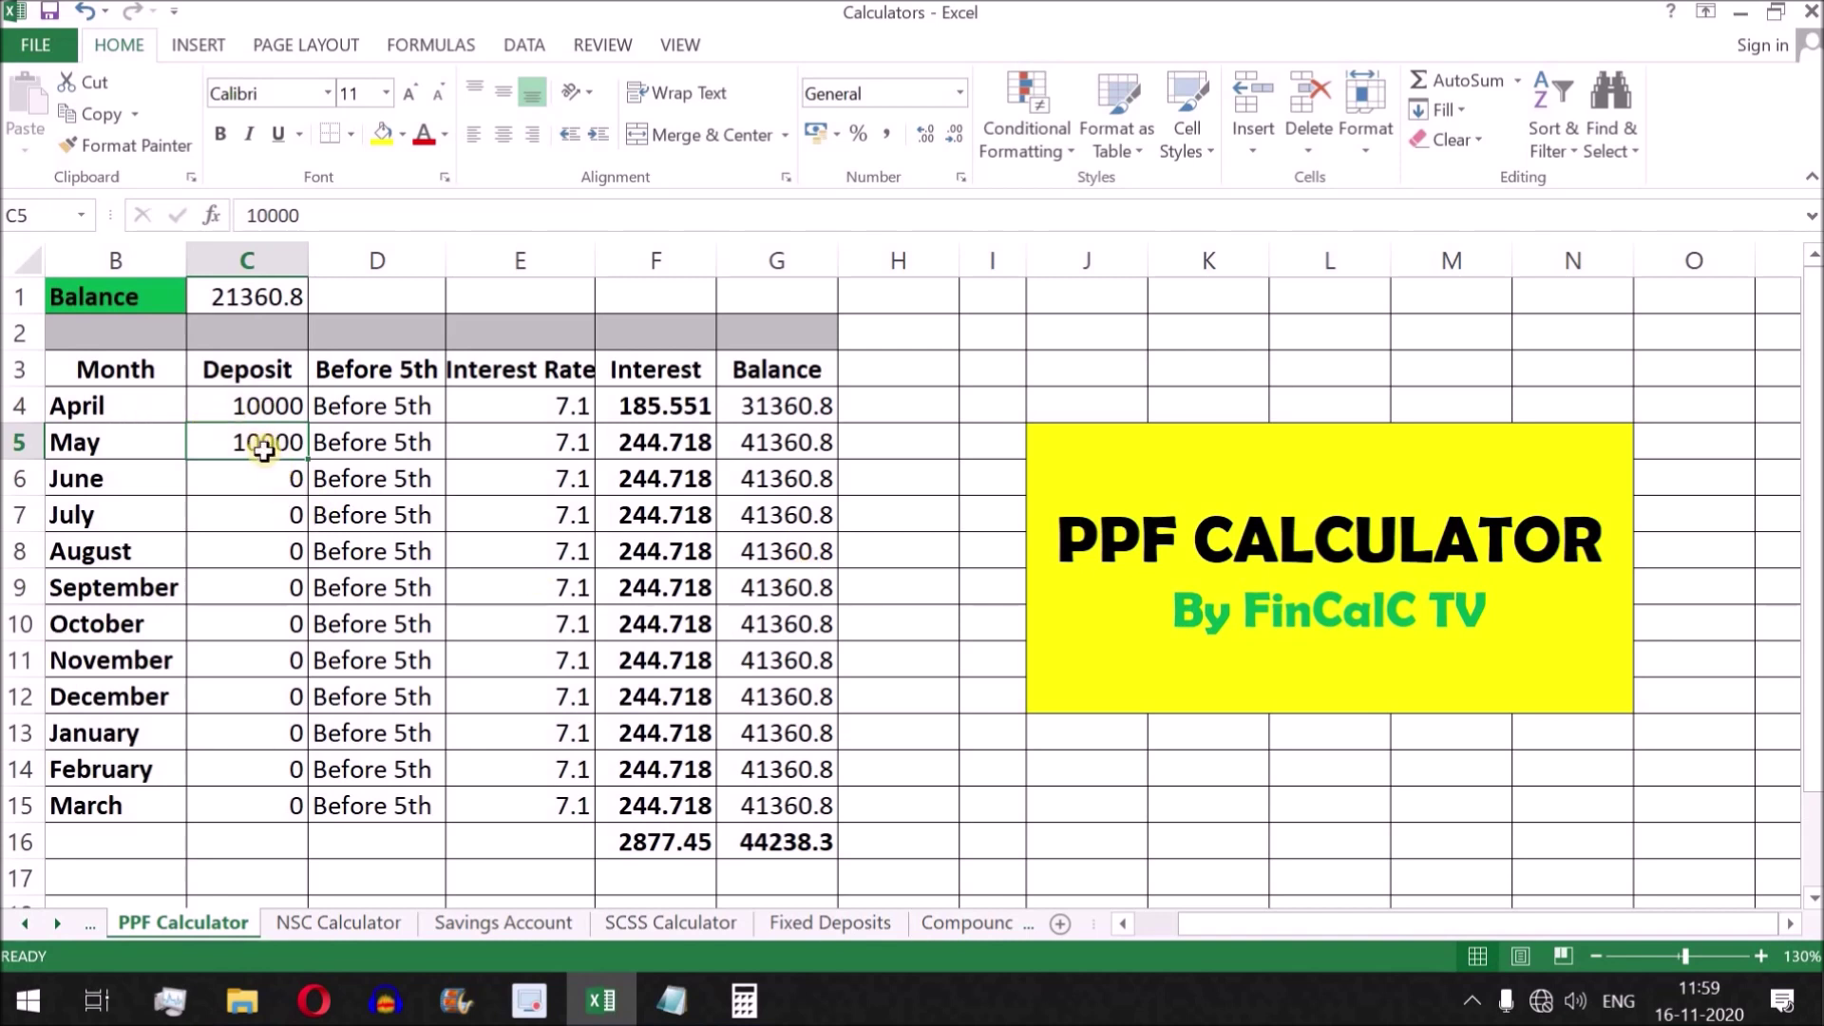
{"action": "left_click_drag", "start_coordinate": [257, 406], "coordinate": [264, 449]}
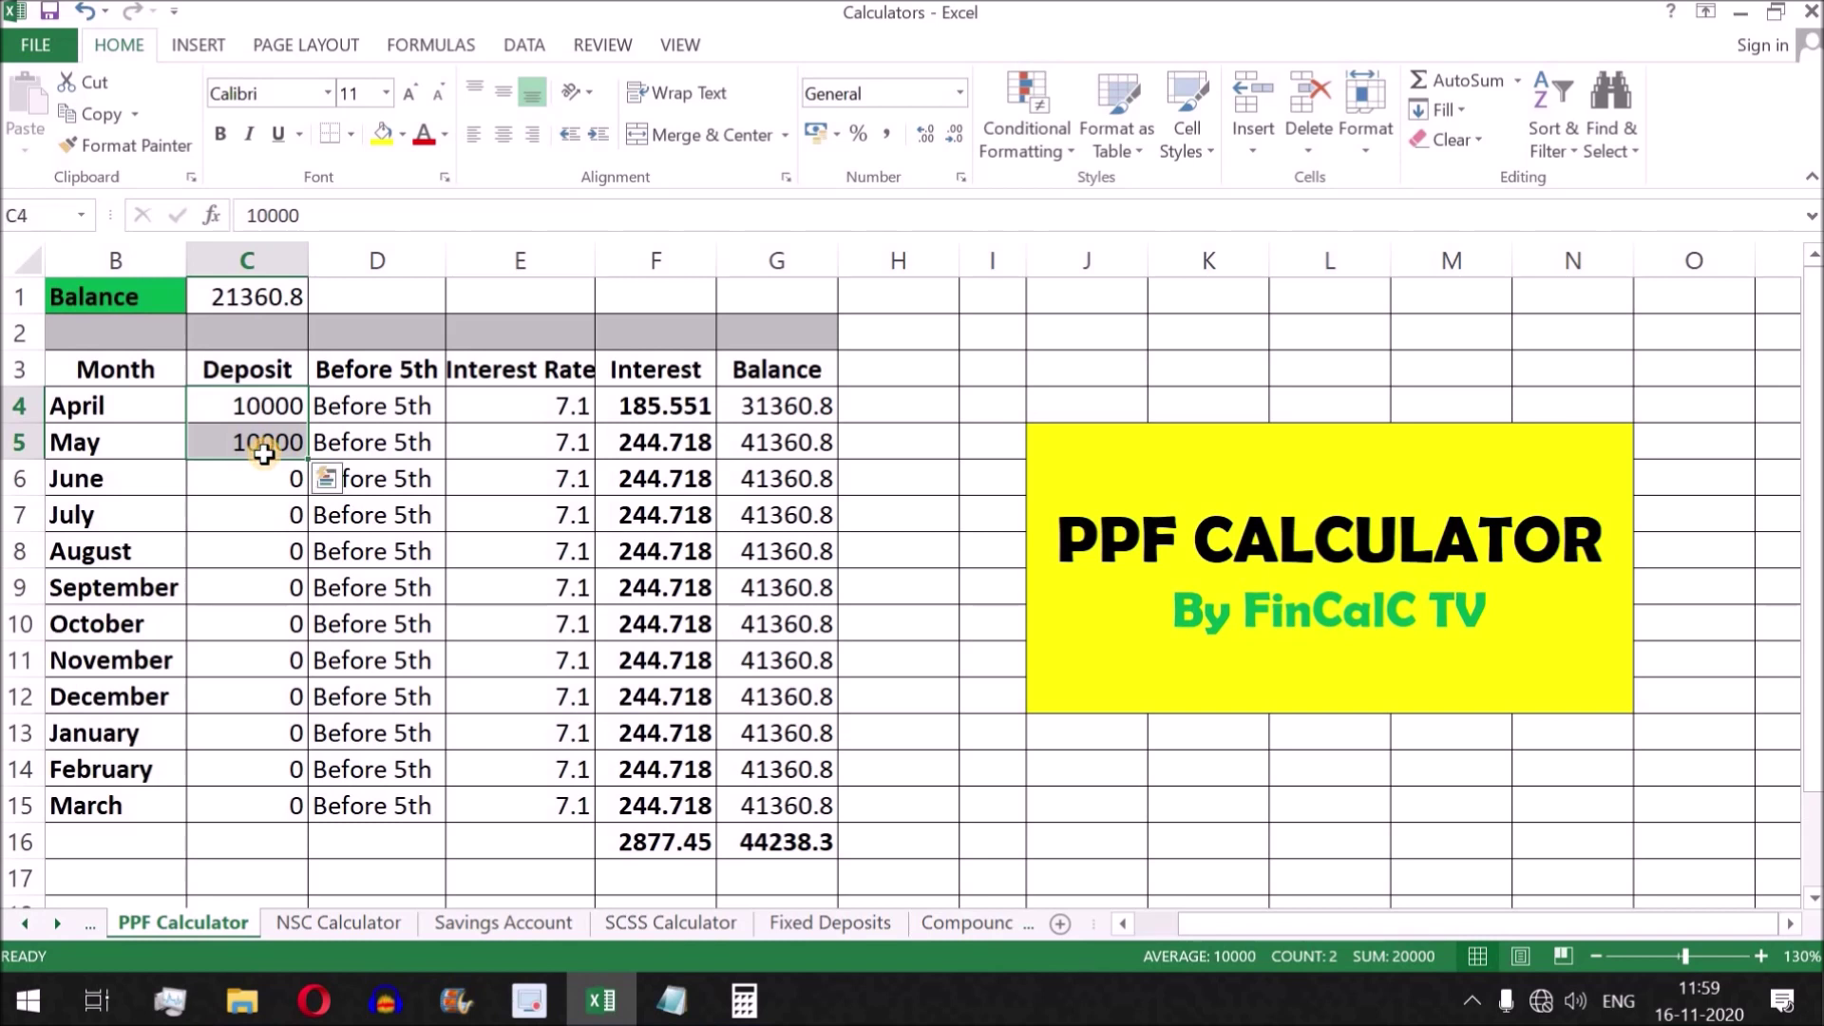
{"action": "left_click", "coordinate": [788, 806]}
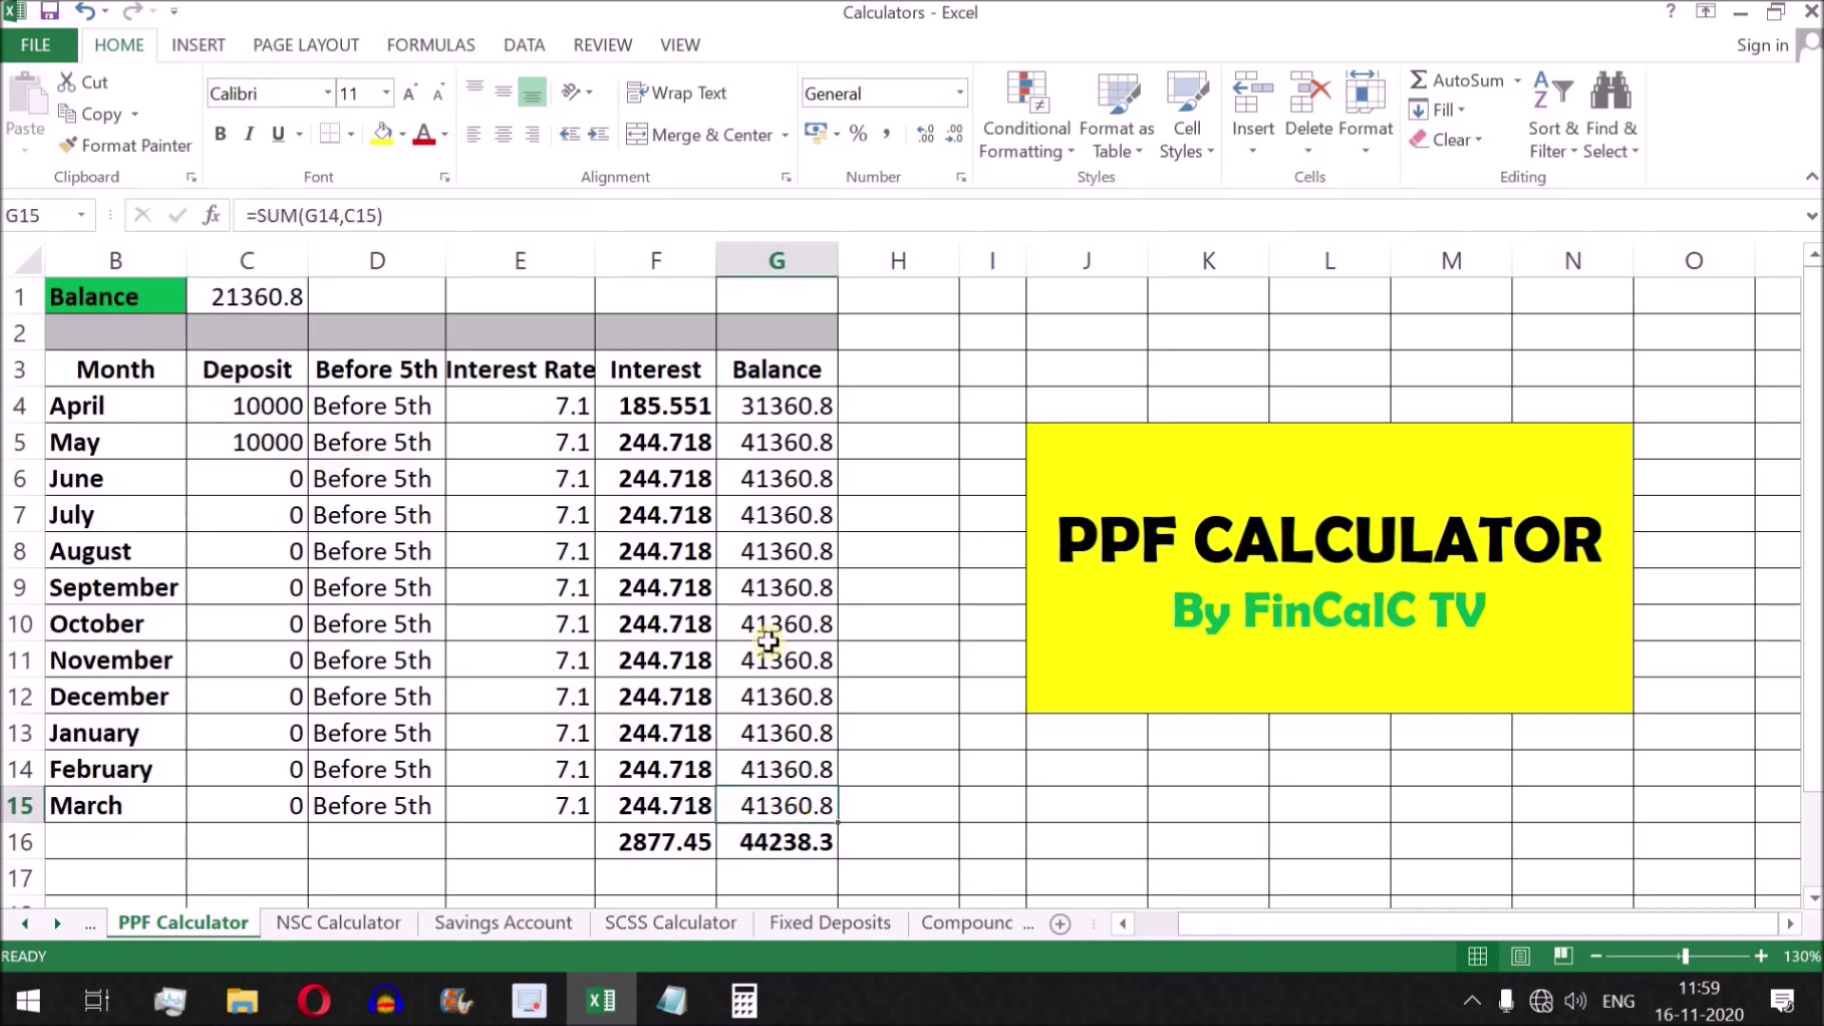
- Inspect the year-end balance formula in cell G16 and check the total interest against the monthly interest values
{"action": "left_click", "coordinate": [760, 843]}
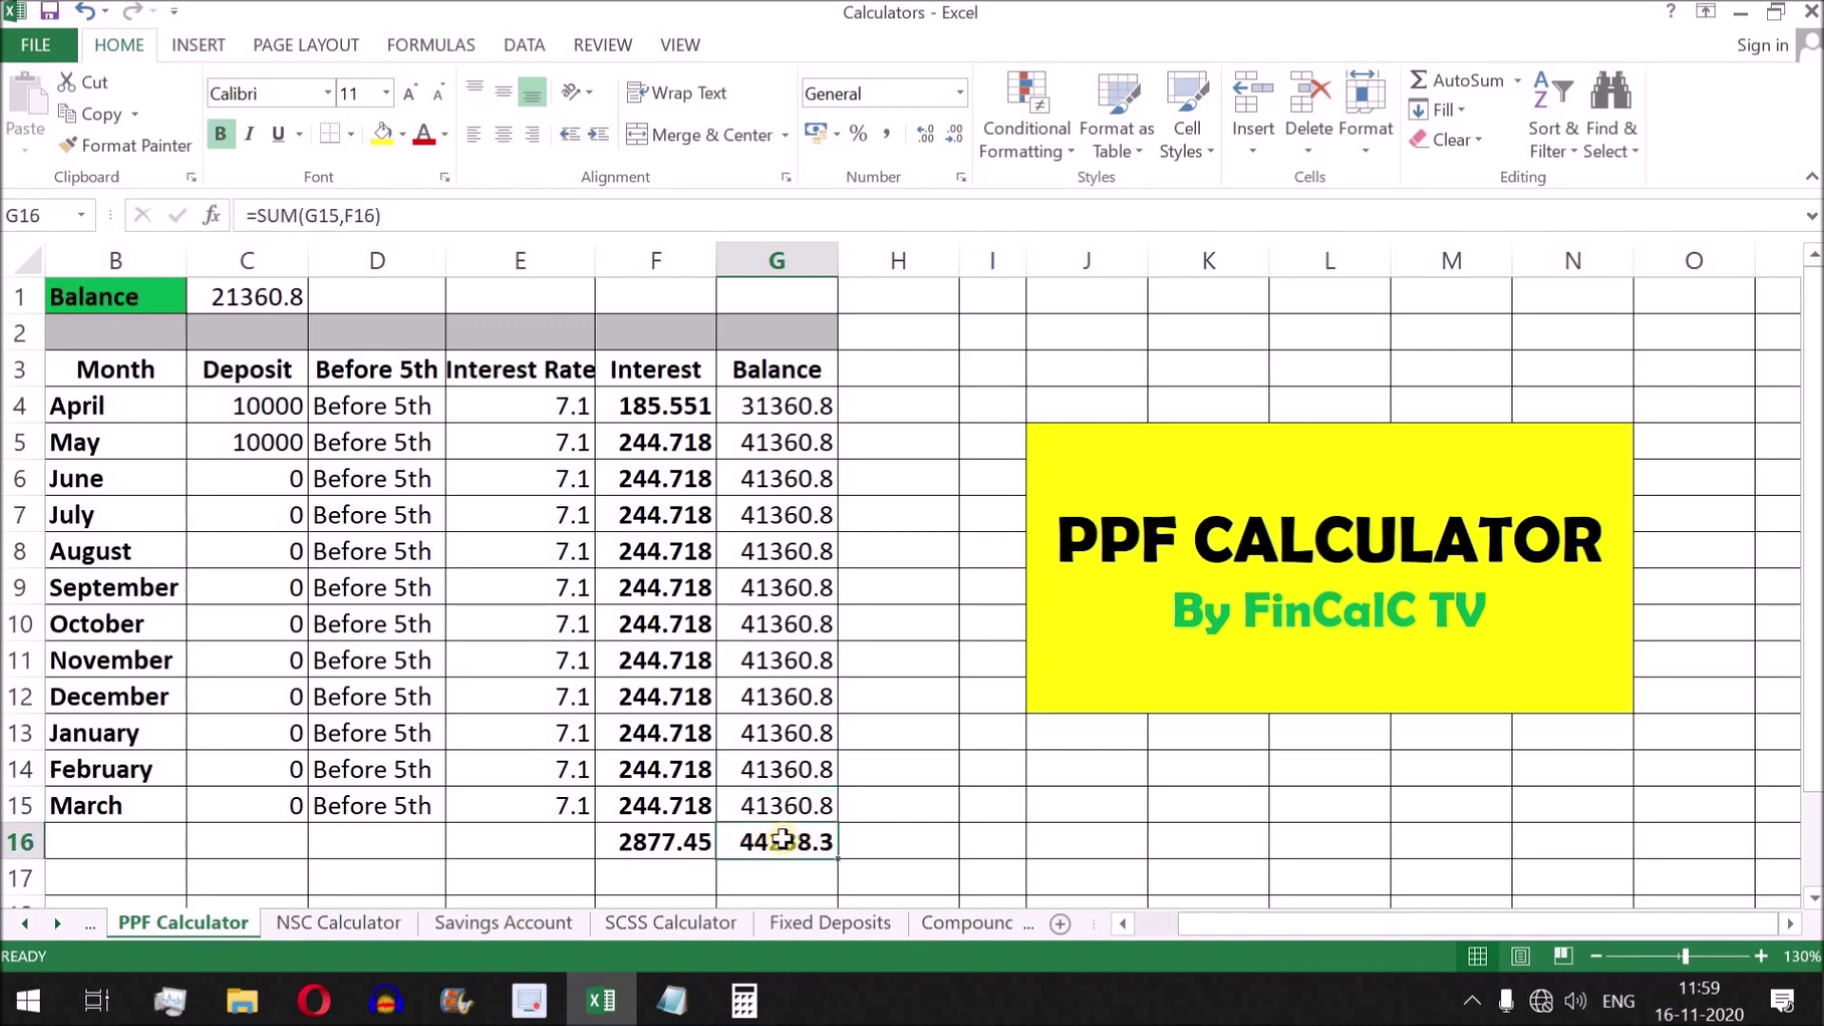
{"action": "left_click", "coordinate": [658, 843]}
{"action": "left_click_drag", "start_coordinate": [668, 806], "coordinate": [655, 413]}
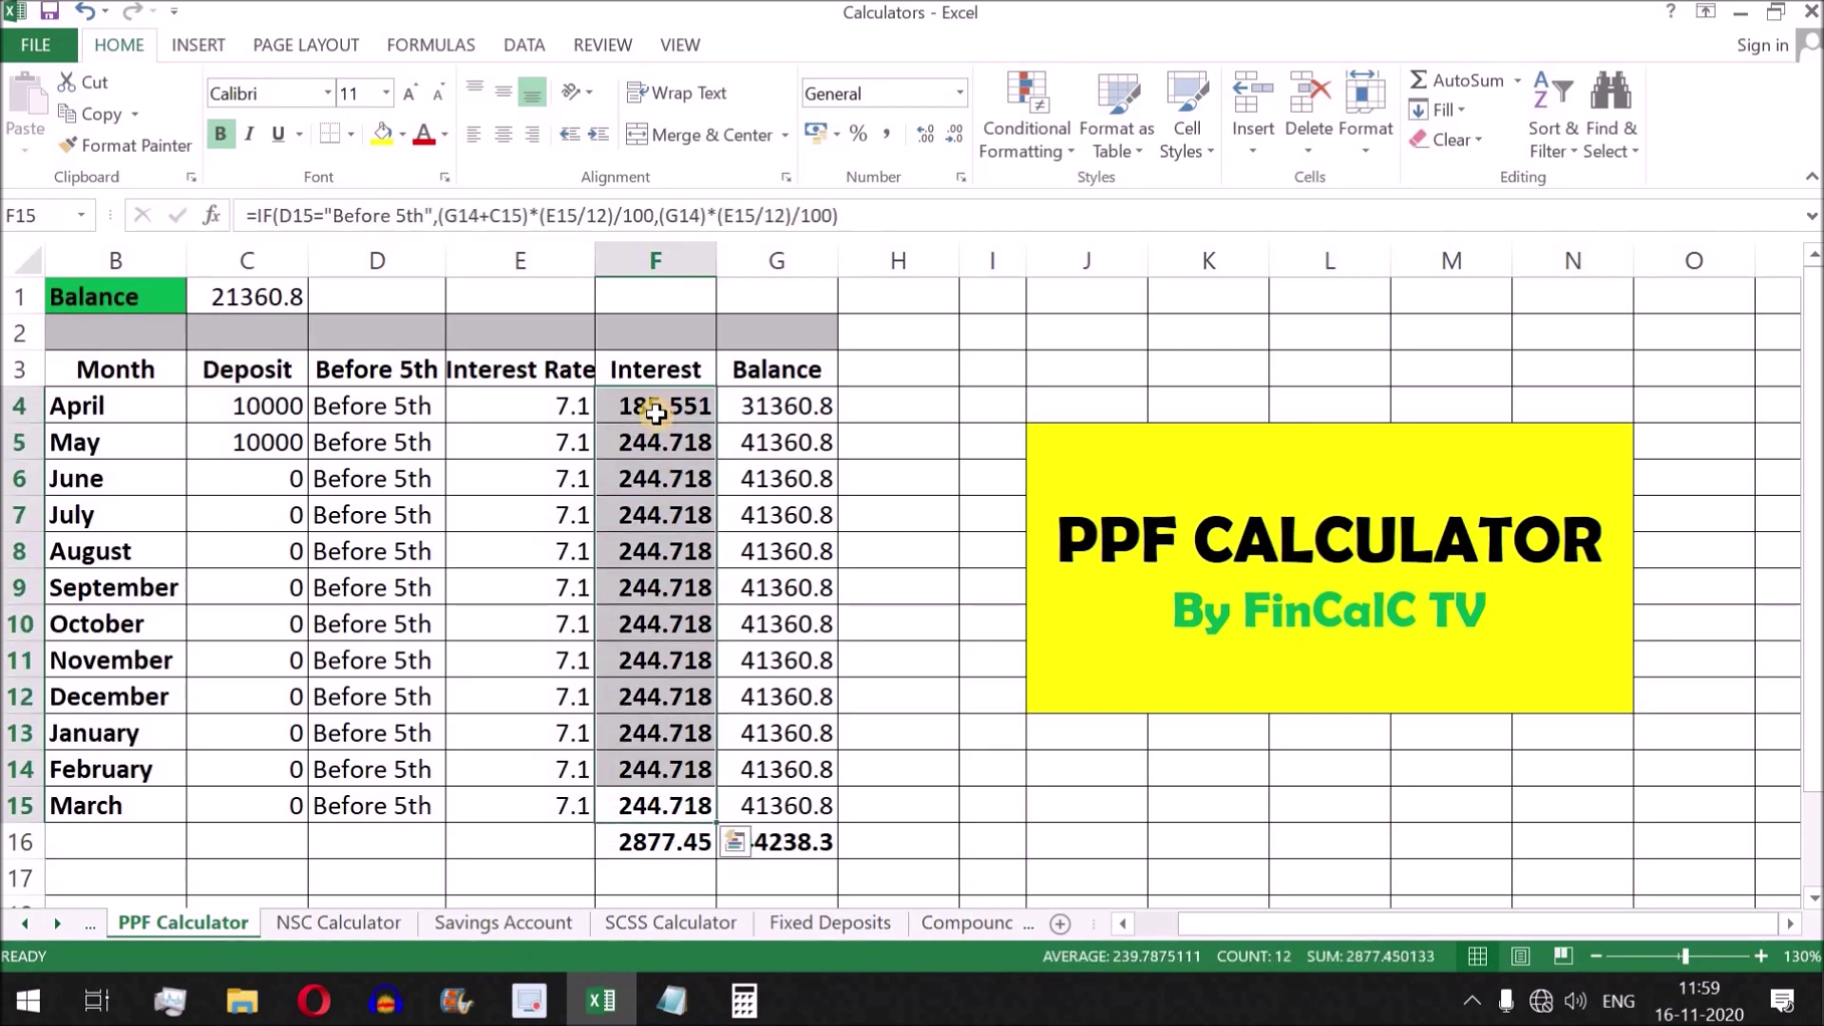
{"action": "left_click", "coordinate": [1159, 549]}
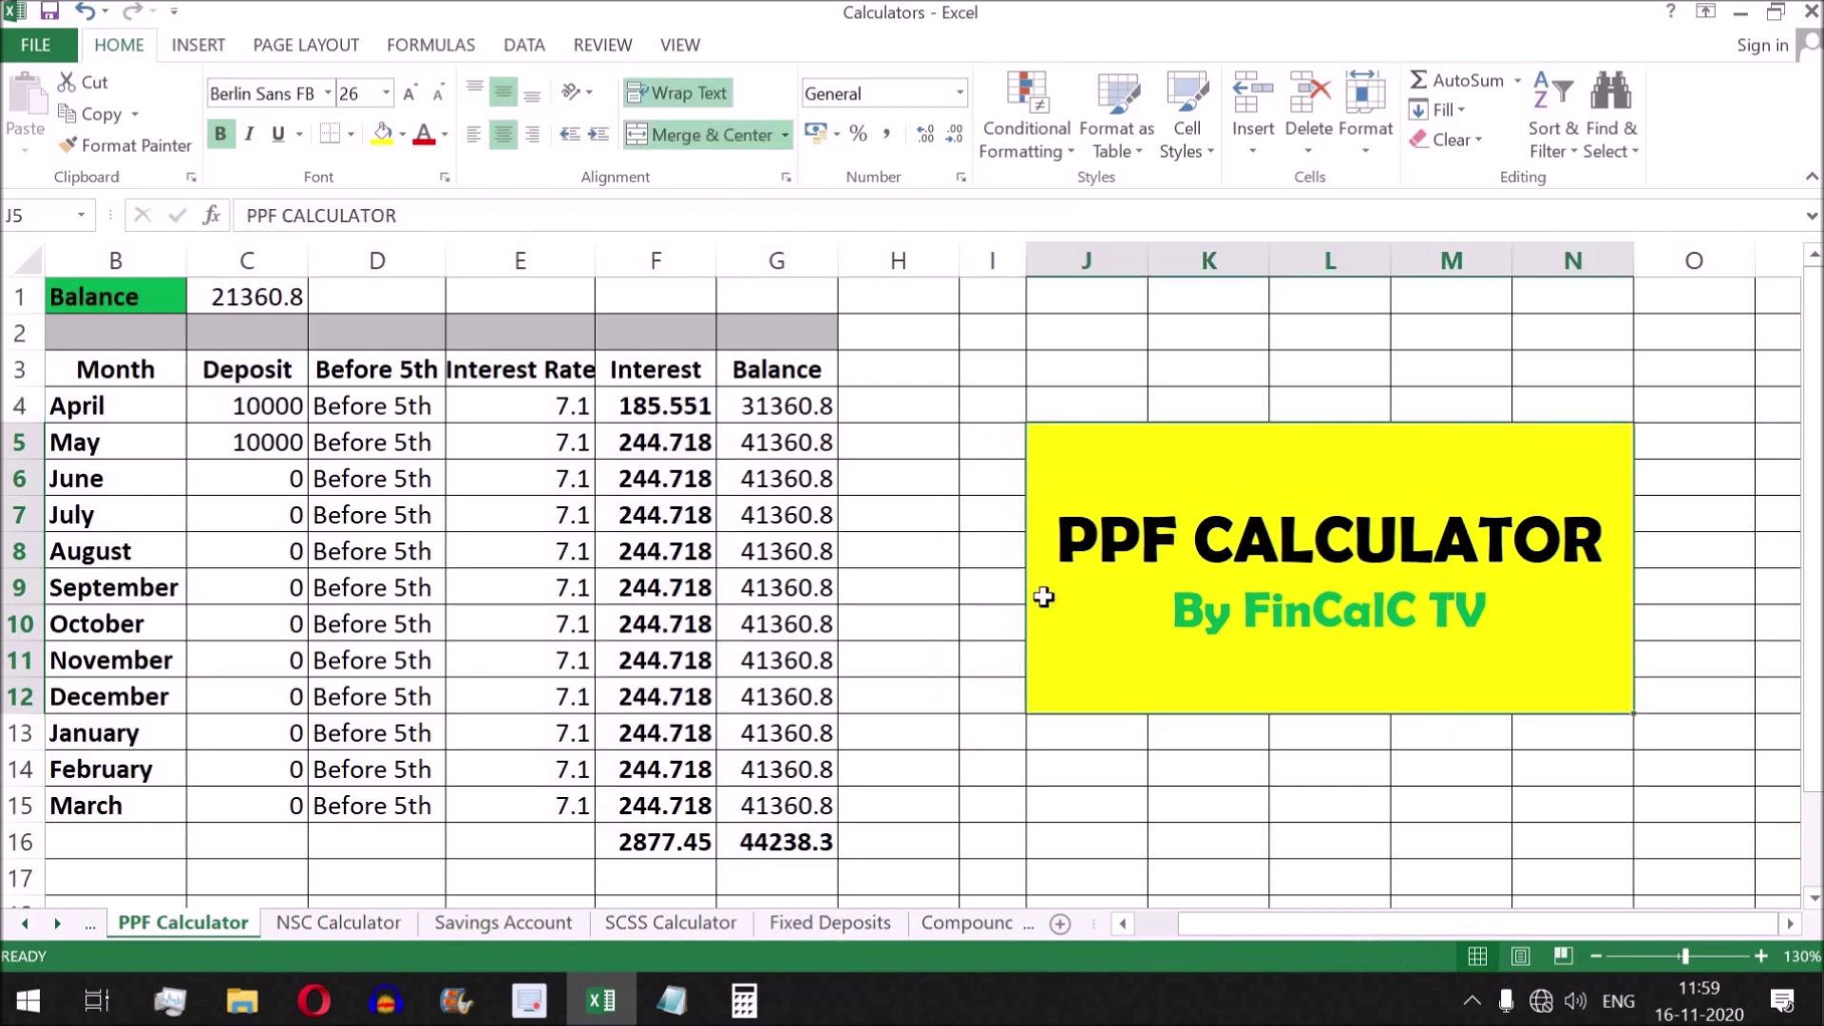
{"action": "left_click_drag", "start_coordinate": [655, 408], "coordinate": [676, 804]}
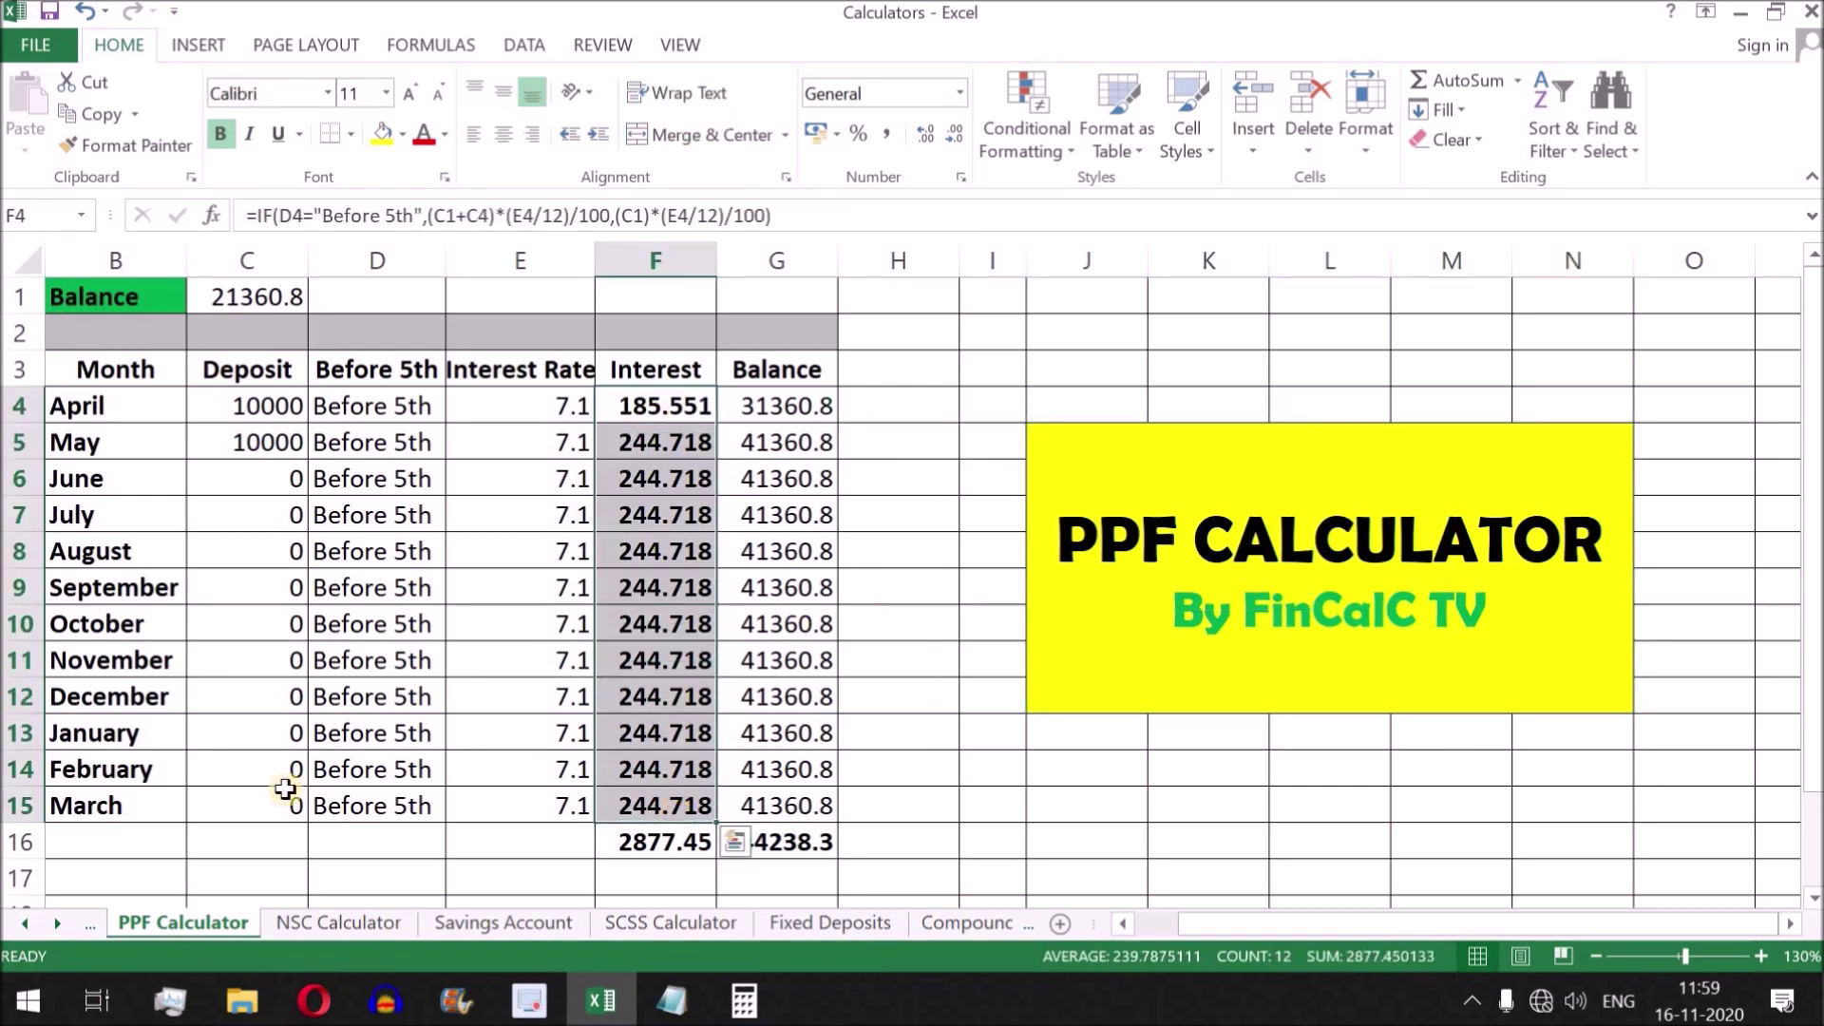
- Review the April to March interest, the year-end balance, the opening balance in cell C1, and the full PPF table
{"action": "left_click", "coordinate": [136, 804]}
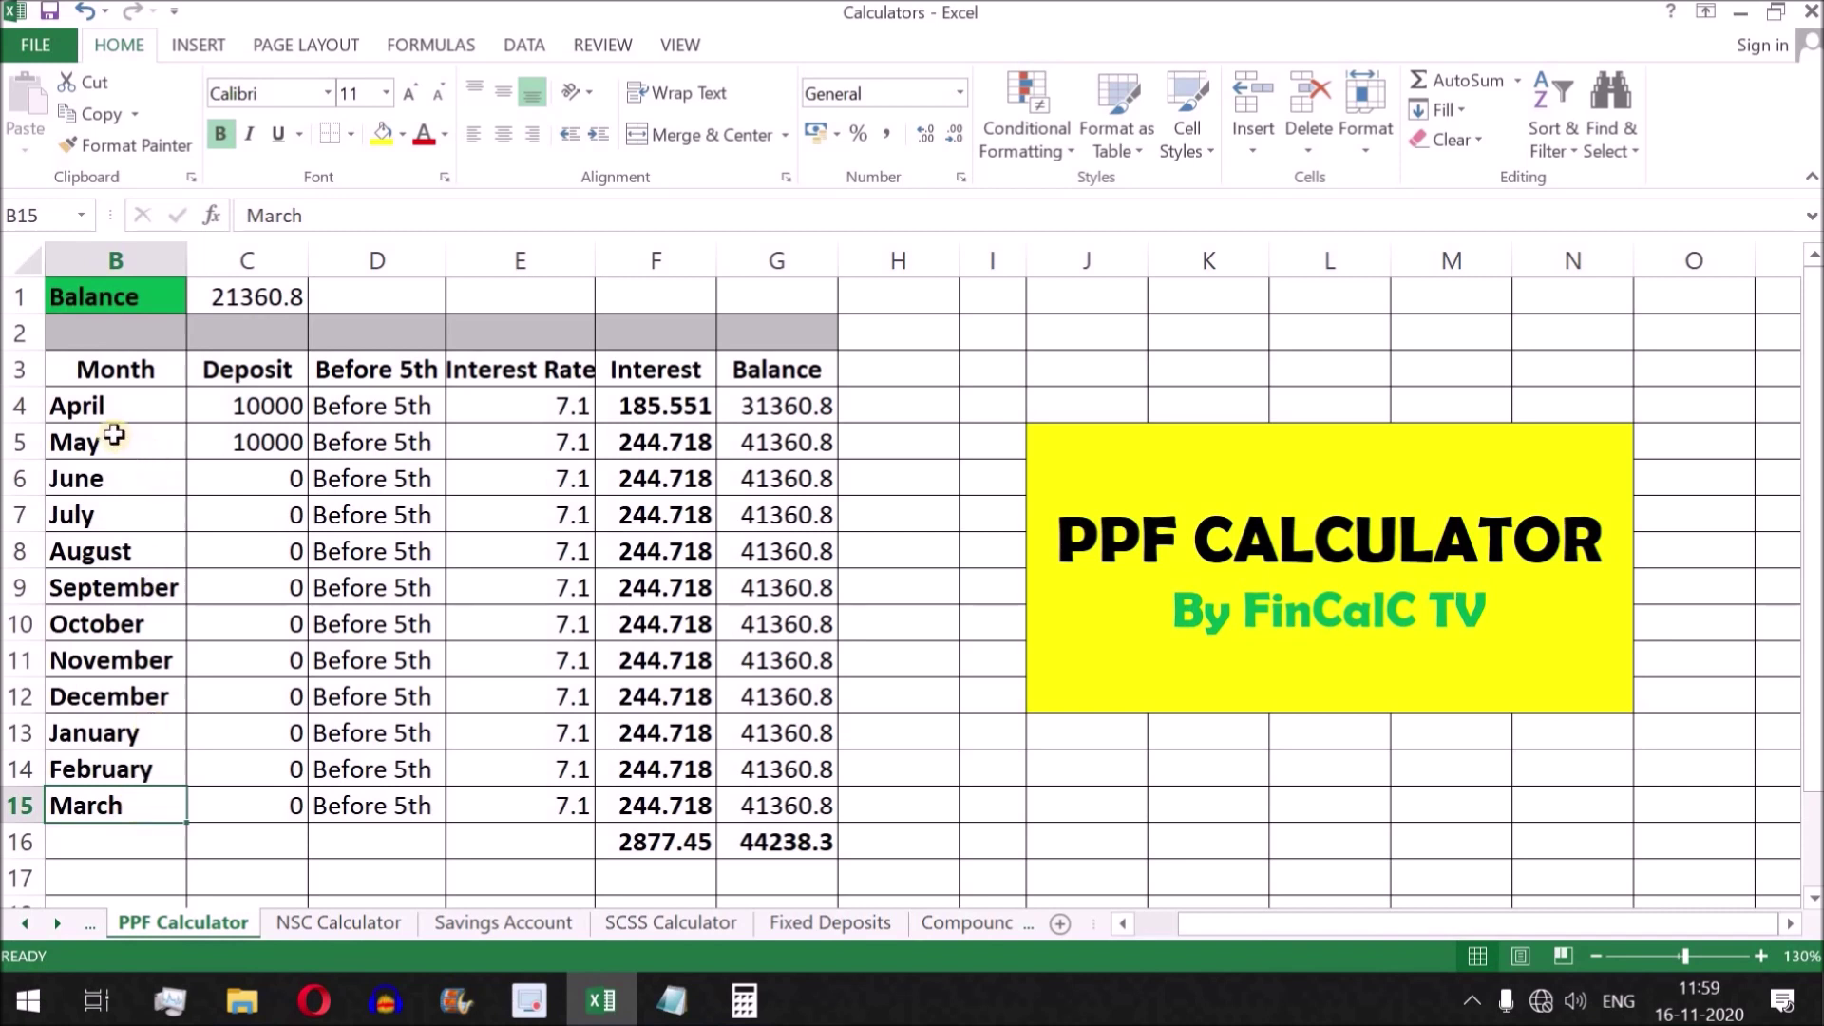
{"action": "left_click_drag", "start_coordinate": [95, 407], "coordinate": [122, 804]}
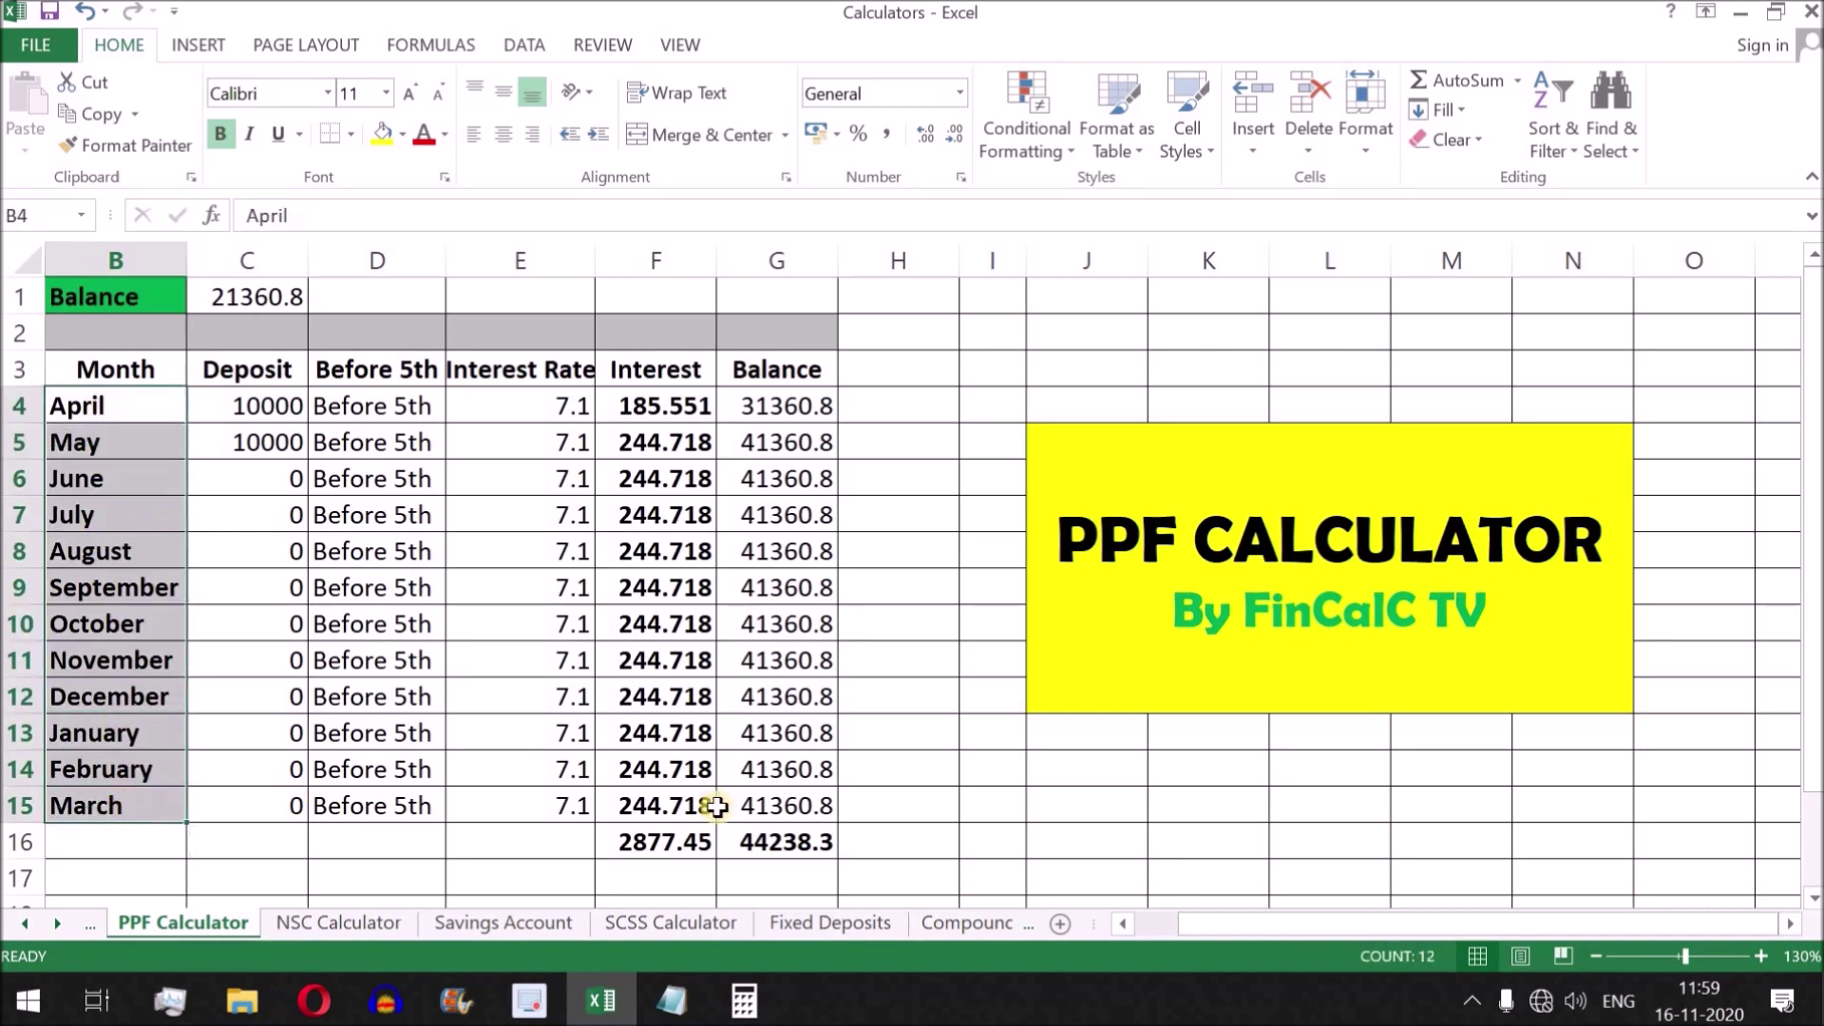
{"action": "left_click", "coordinate": [665, 804]}
{"action": "left_click_drag", "start_coordinate": [665, 800], "coordinate": [672, 408]}
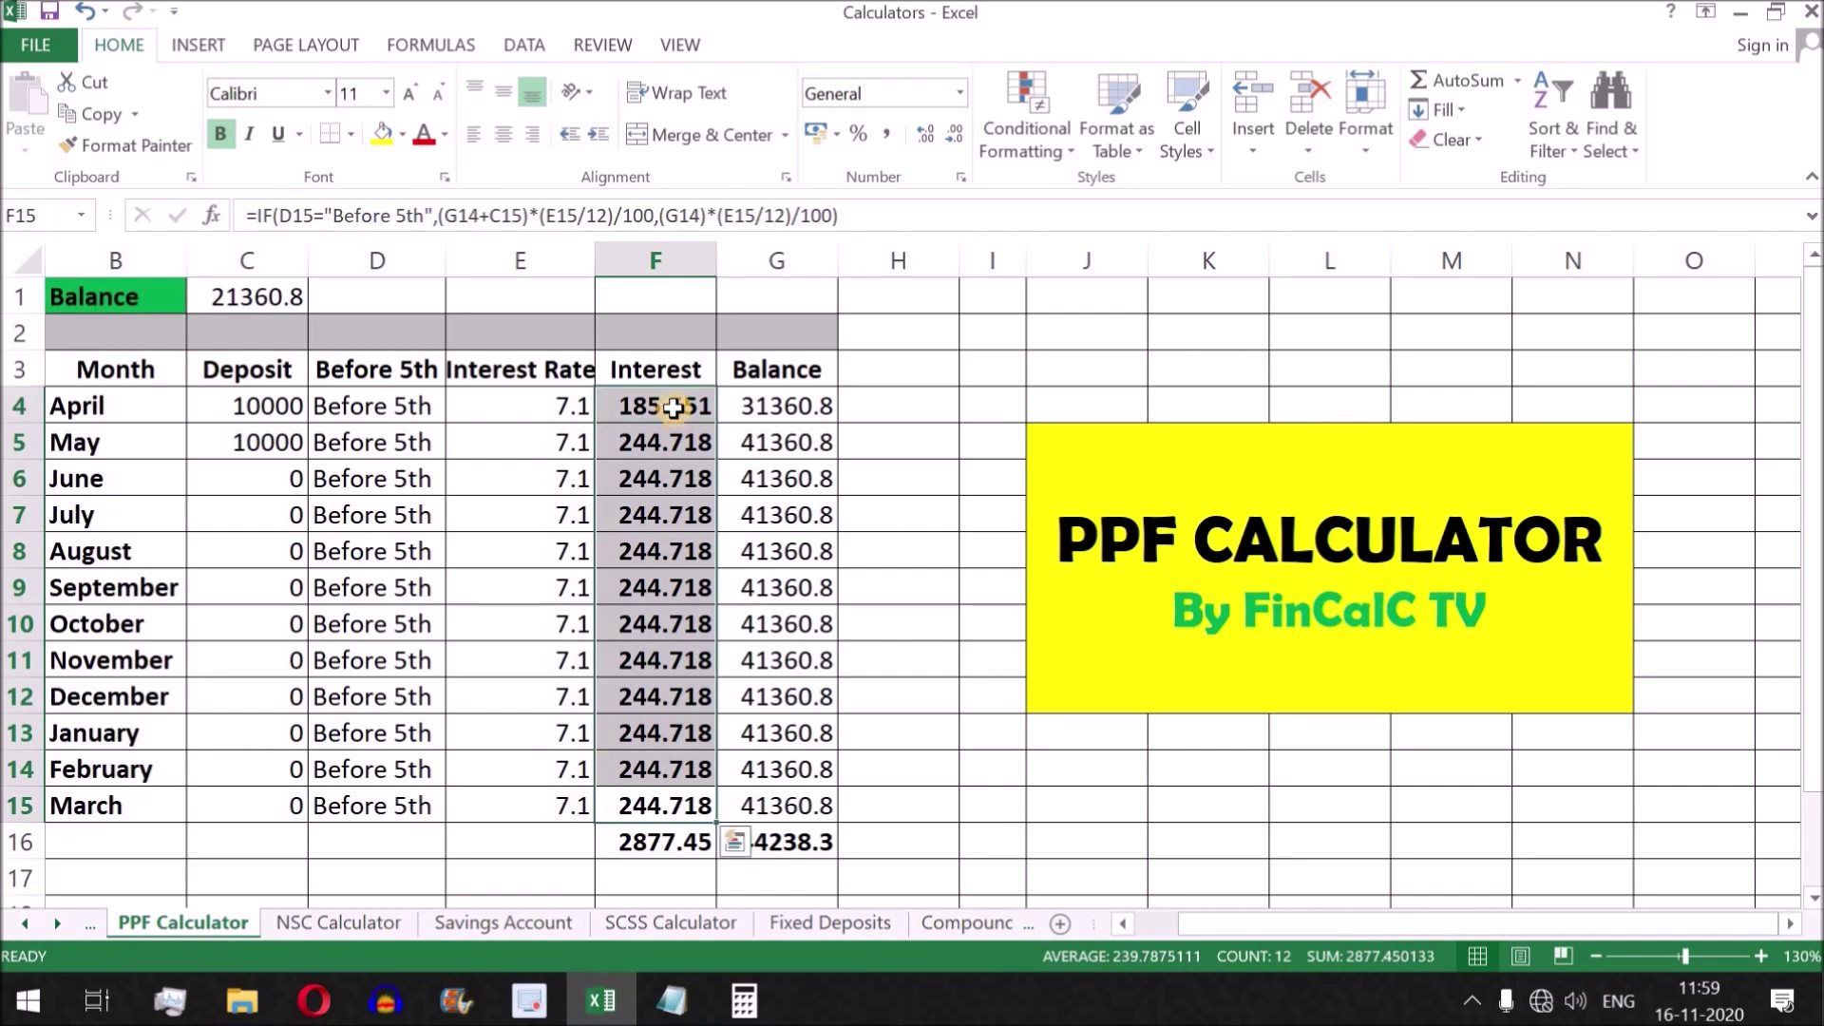
{"action": "left_click", "coordinate": [767, 836]}
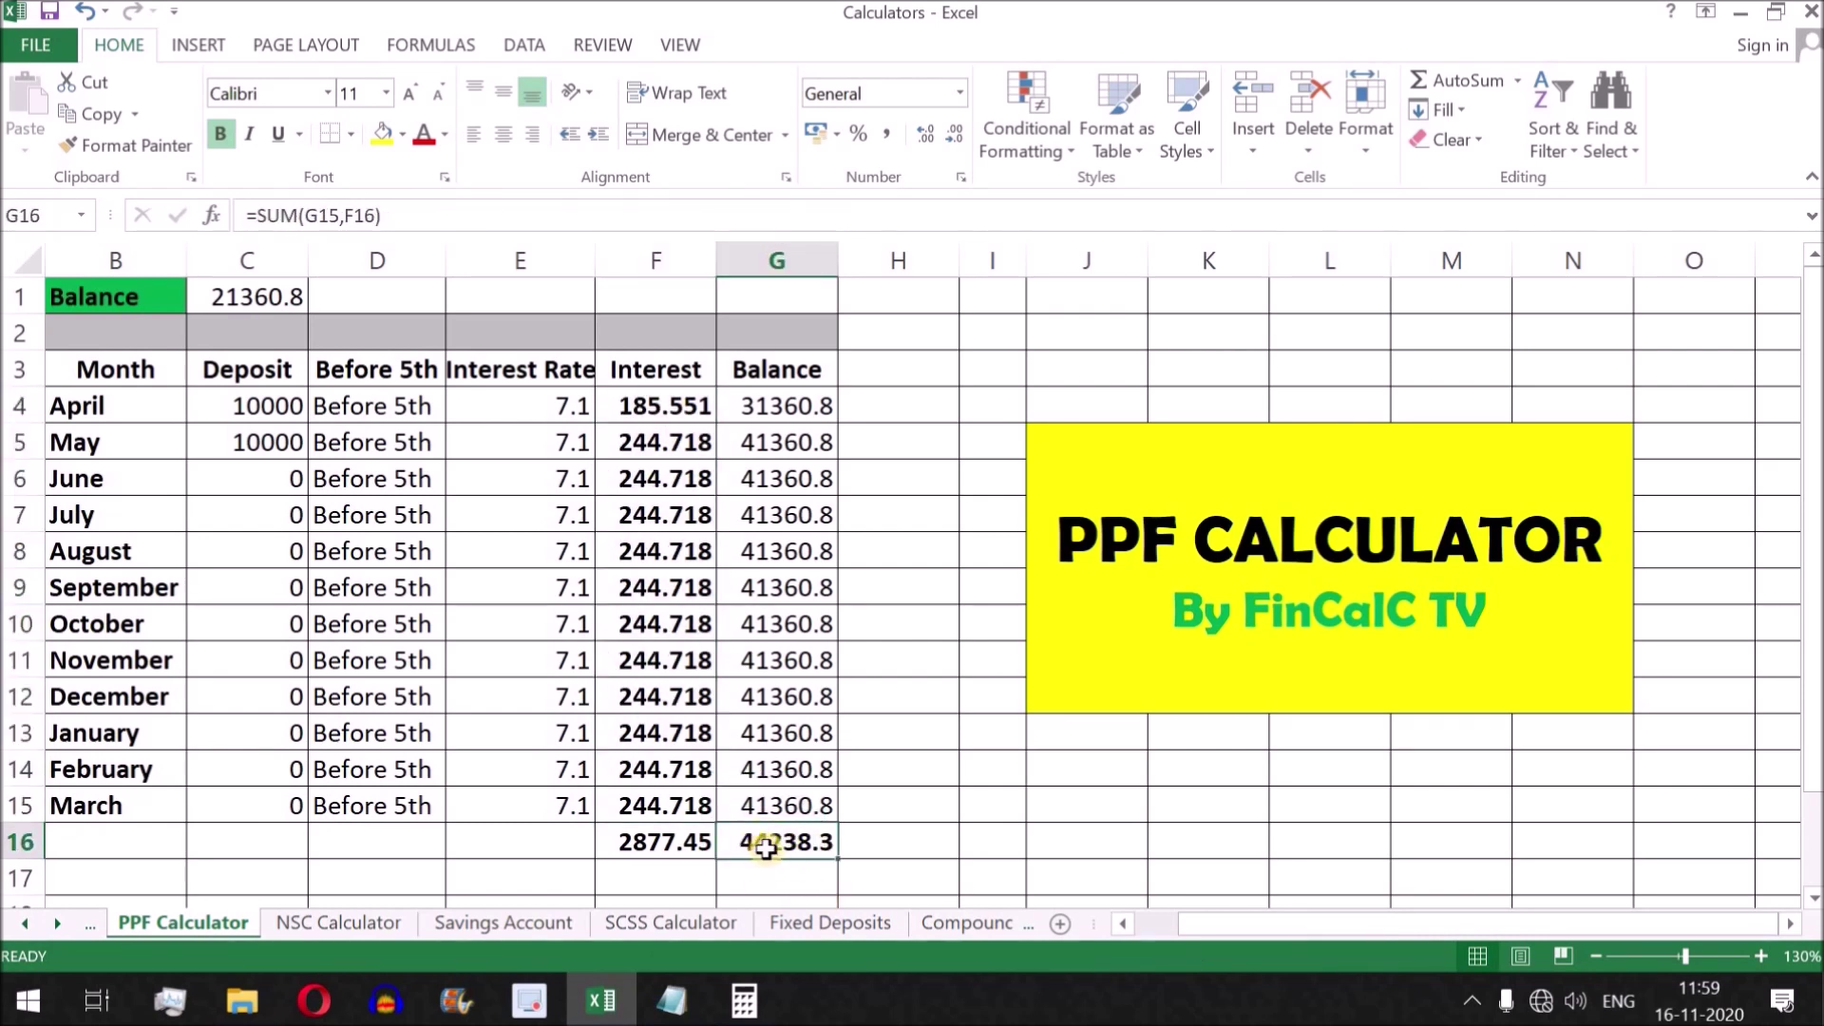
{"action": "left_click", "coordinate": [249, 298]}
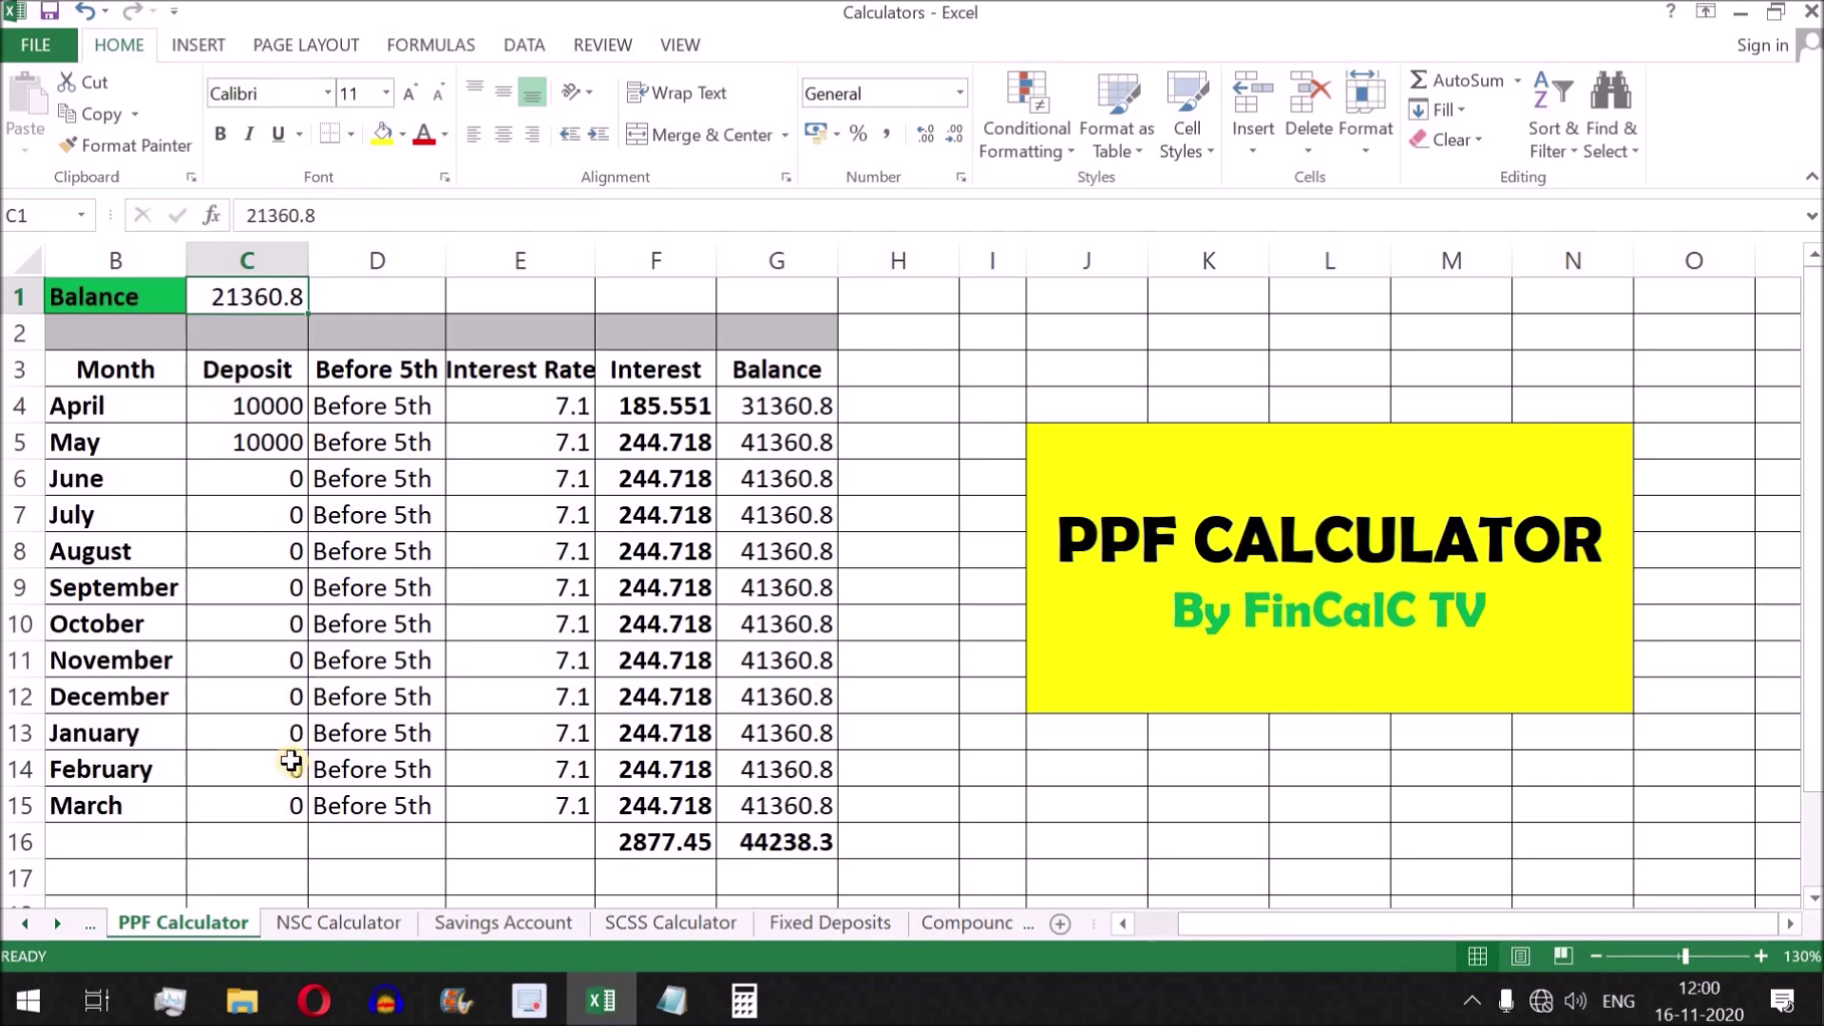
{"action": "left_click_drag", "start_coordinate": [133, 418], "coordinate": [768, 842]}
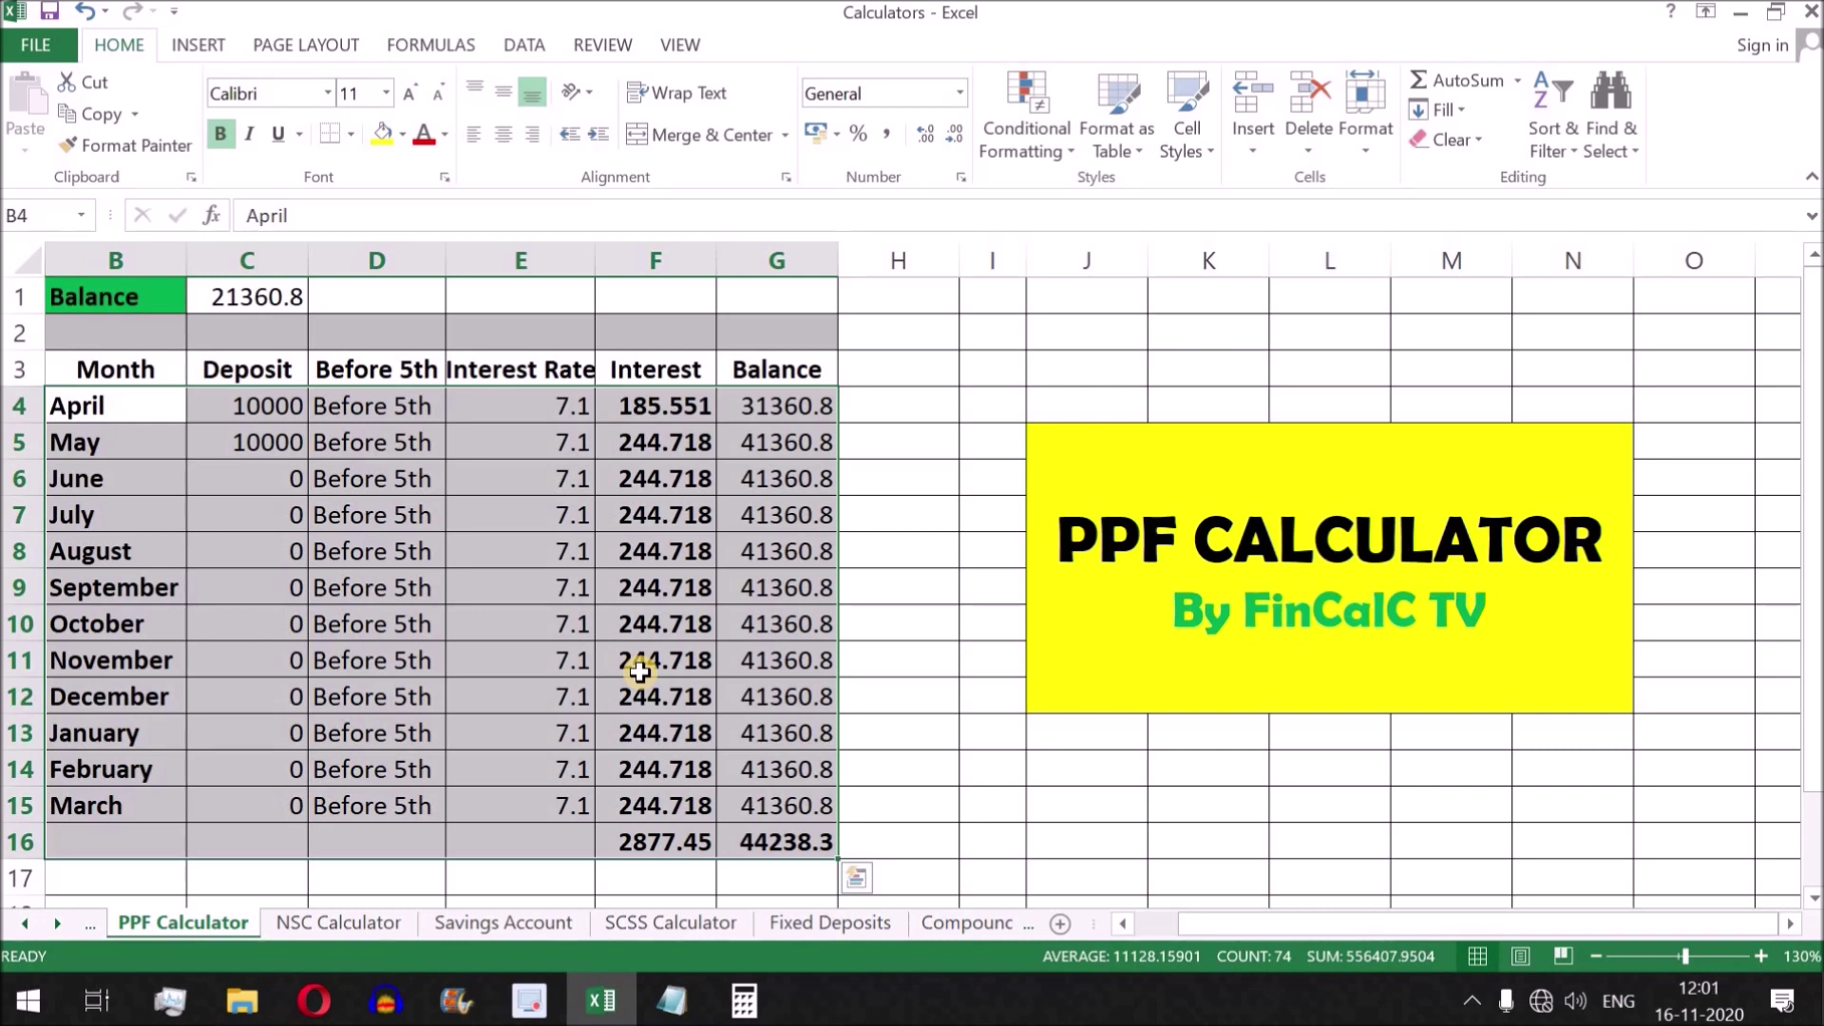
- Open the NSC Calculator sheet and examine its Deposit amount and its Month, Interest Rate, Interest and Balance columns
{"action": "left_click", "coordinate": [344, 923]}
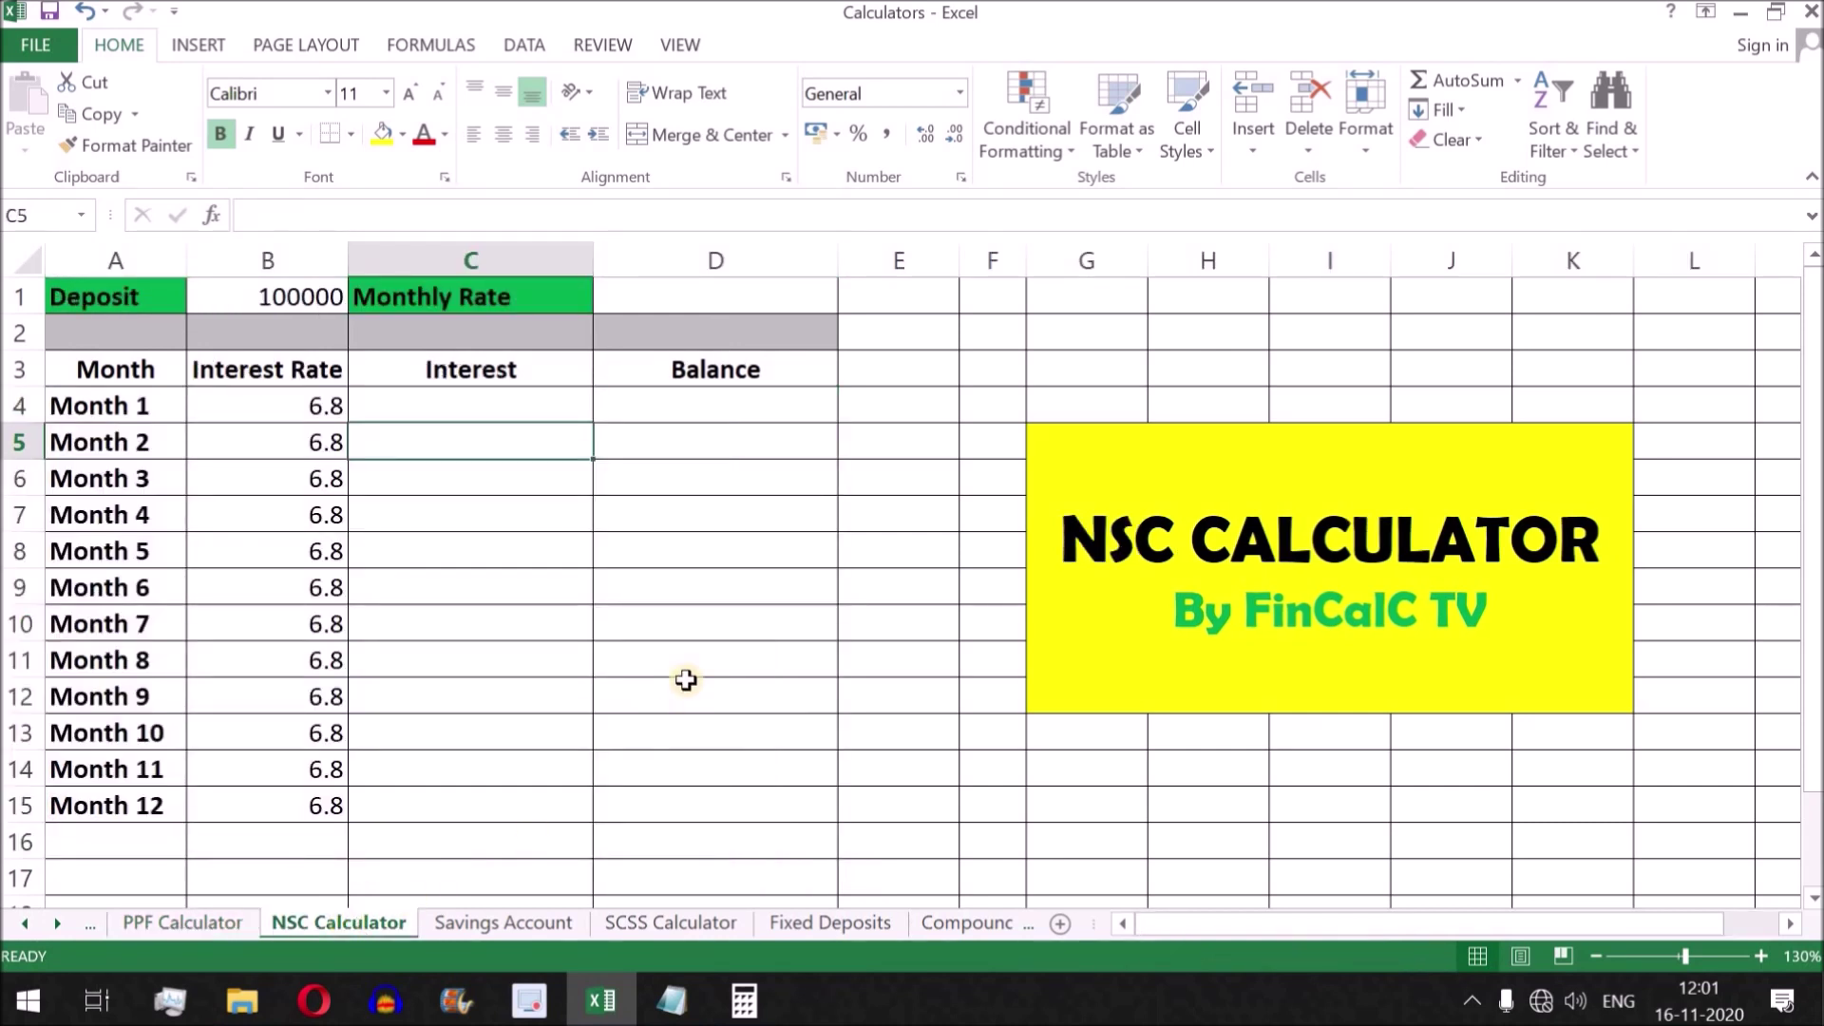
{"action": "left_click", "coordinate": [133, 297]}
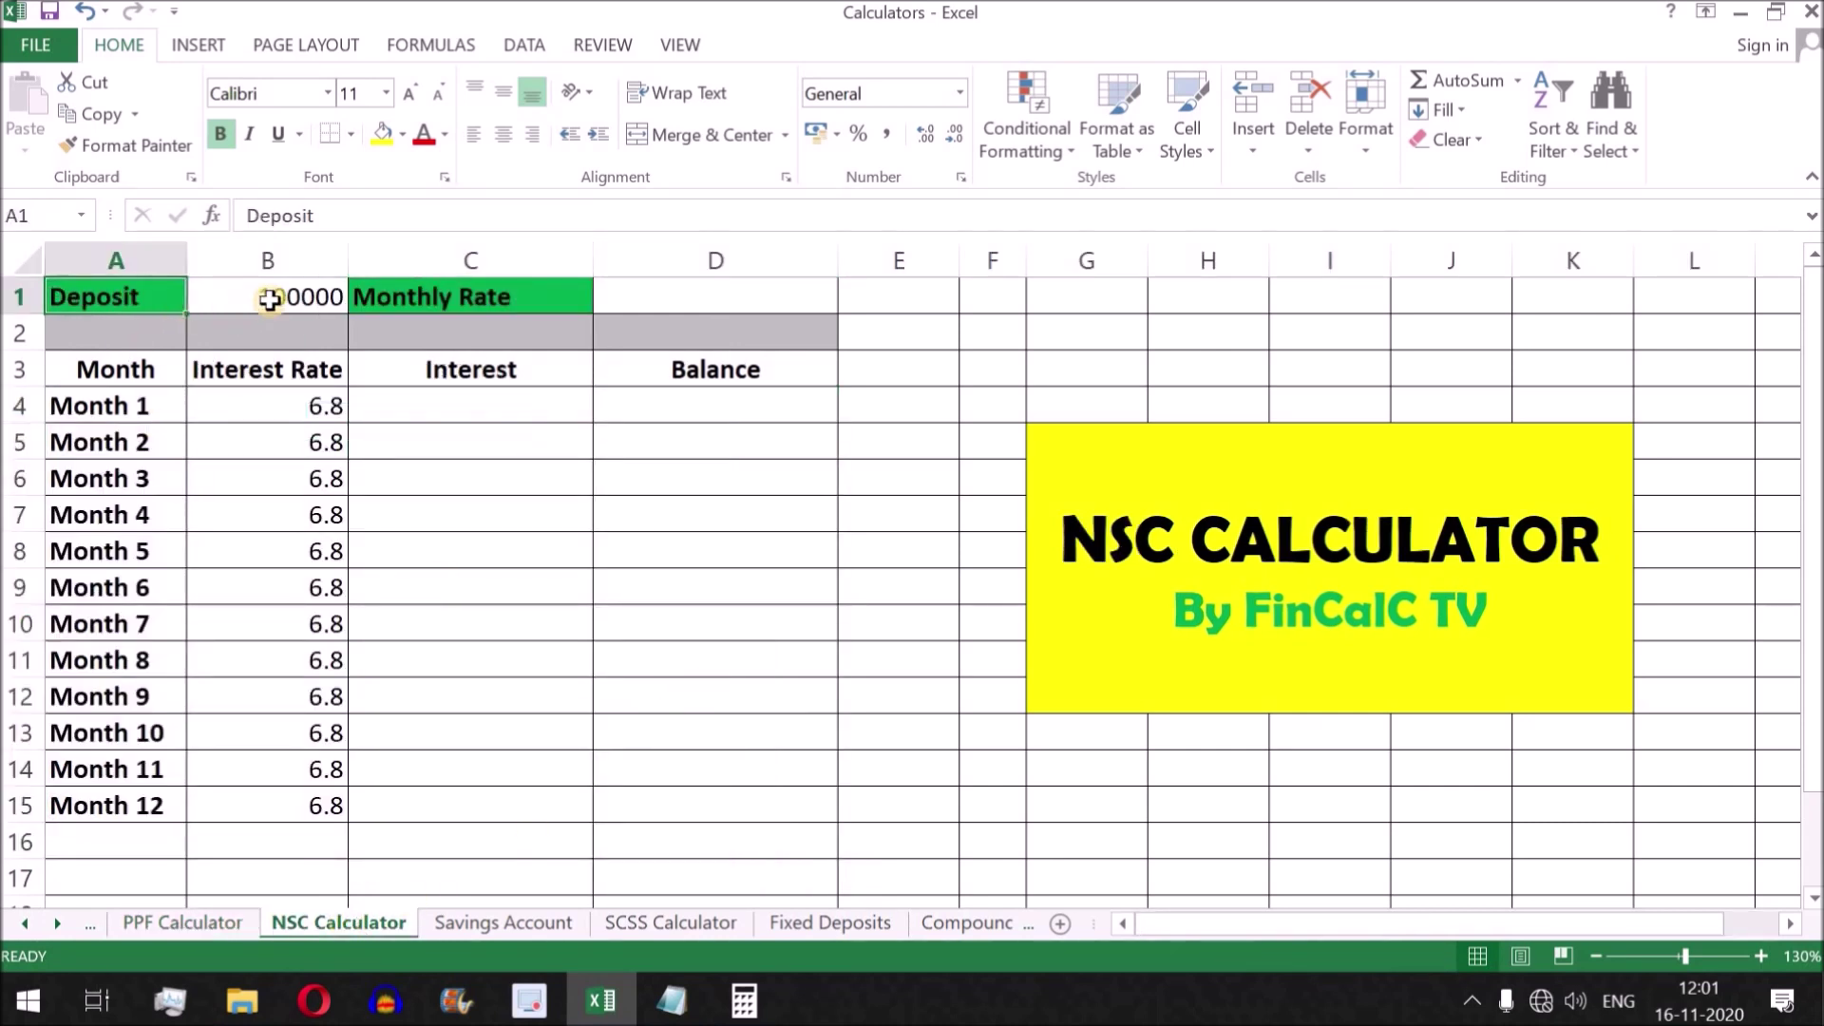
{"action": "left_click", "coordinate": [270, 300]}
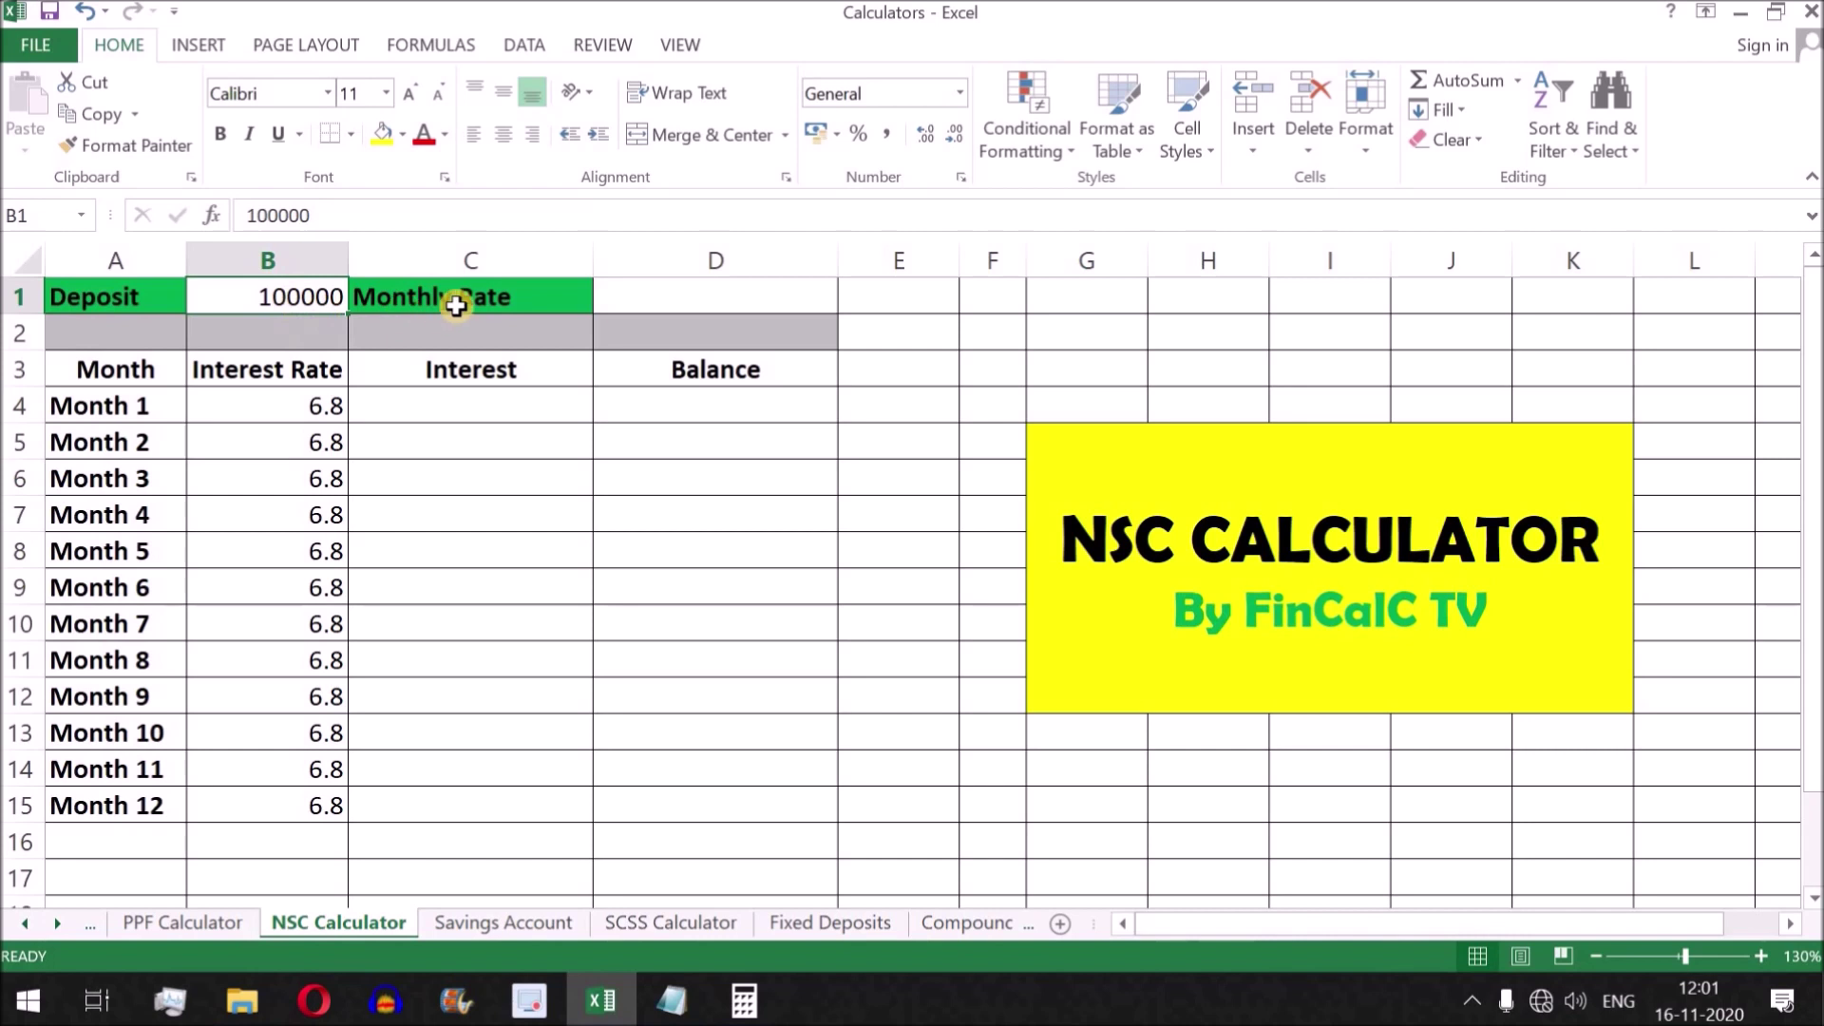
{"action": "left_click_drag", "start_coordinate": [124, 373], "coordinate": [159, 804]}
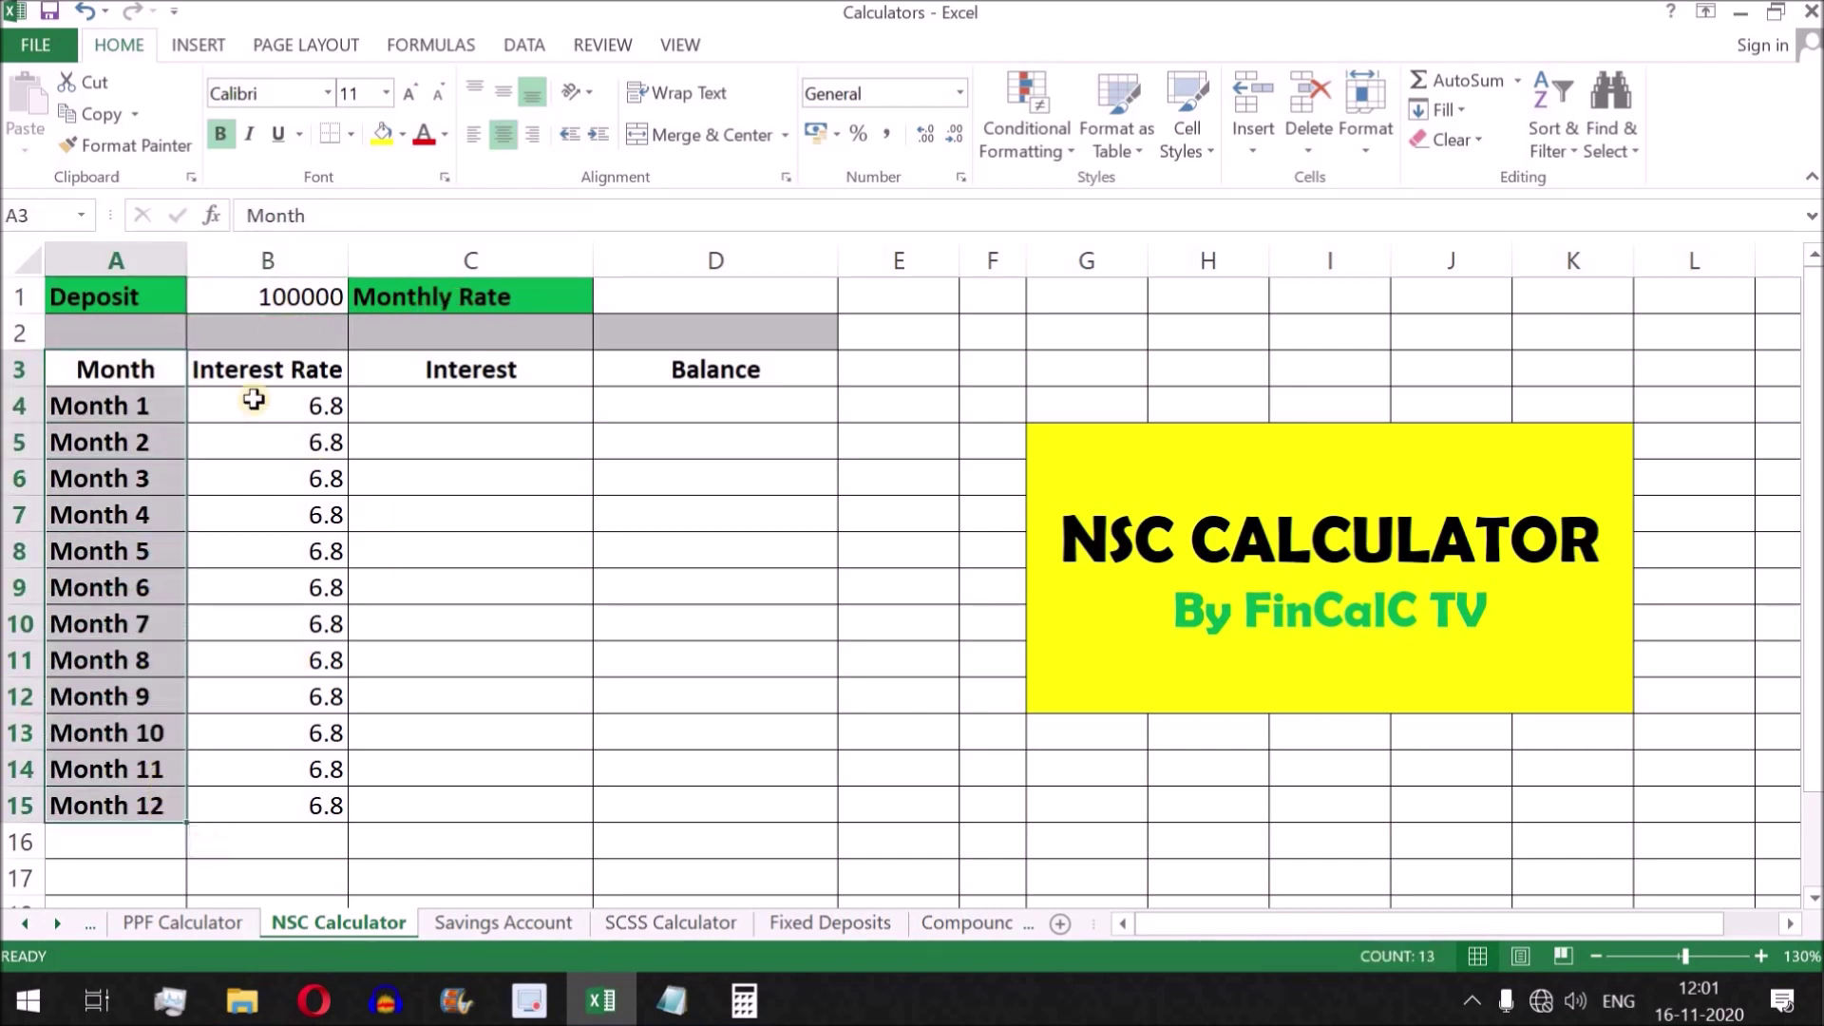
{"action": "left_click_drag", "start_coordinate": [298, 406], "coordinate": [322, 804]}
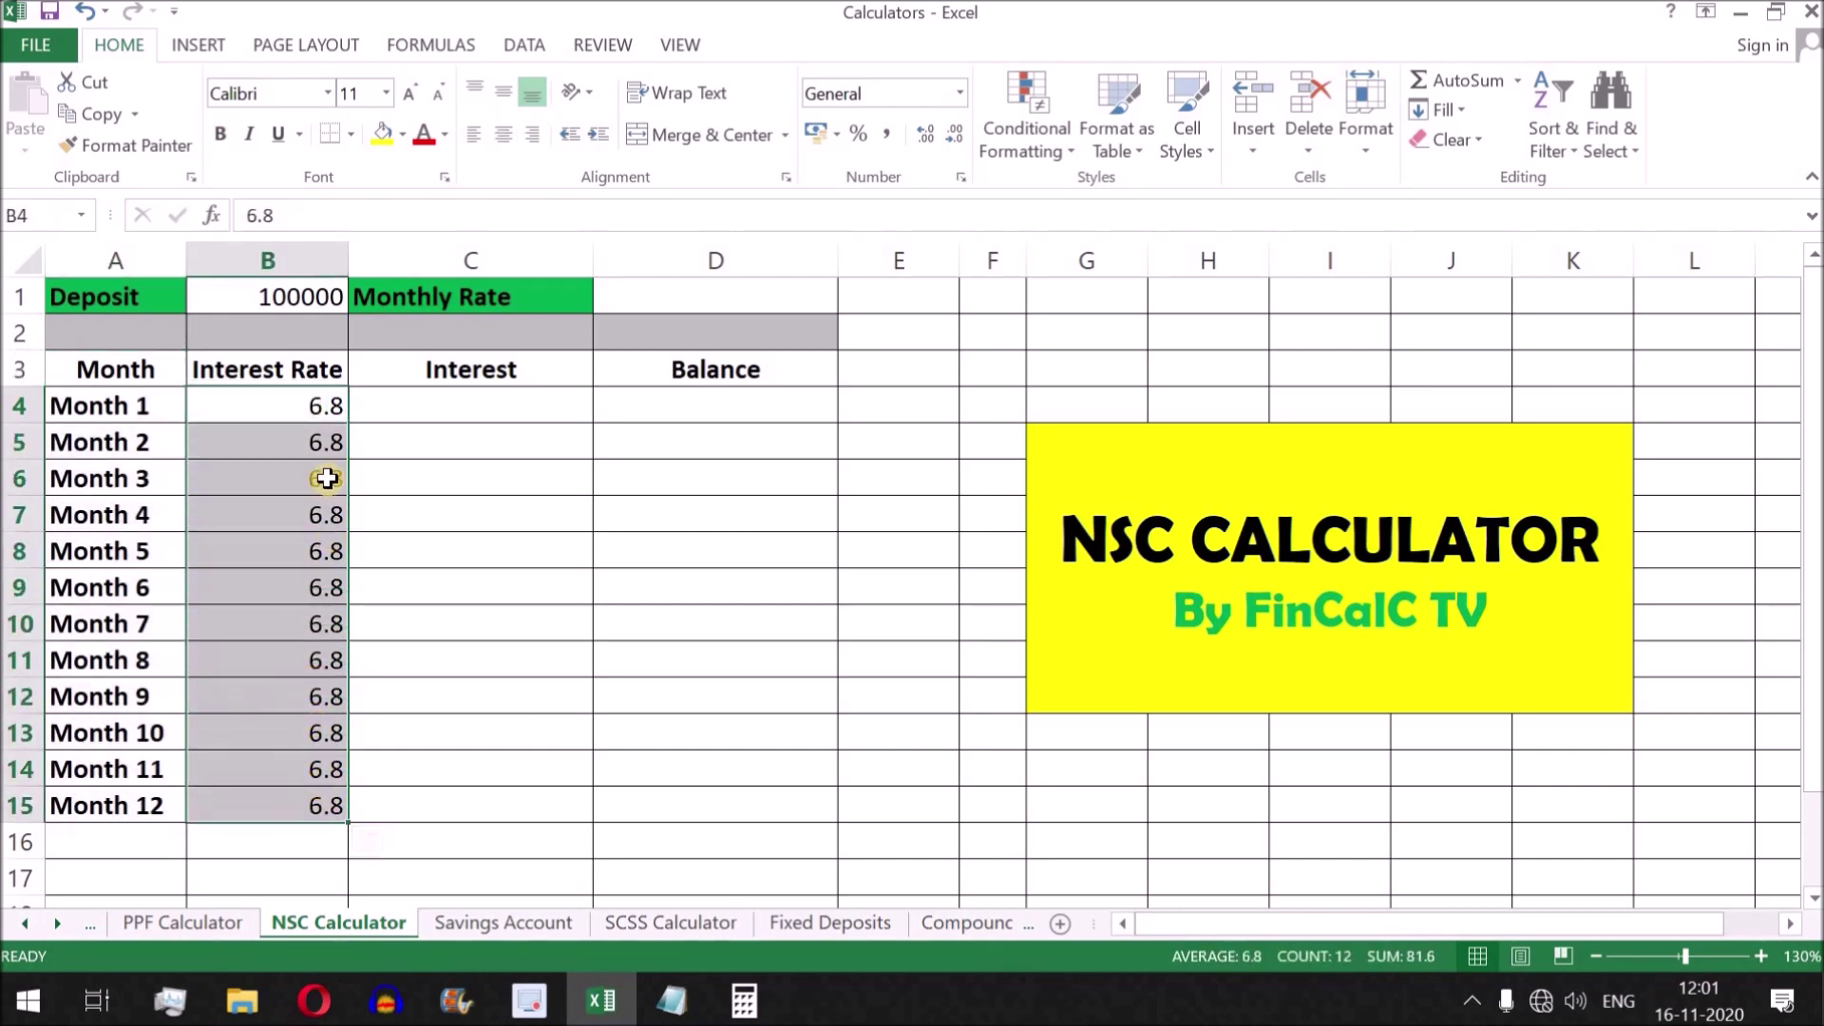
{"action": "left_click_drag", "start_coordinate": [501, 407], "coordinate": [517, 806]}
{"action": "left_click_drag", "start_coordinate": [684, 407], "coordinate": [704, 815]}
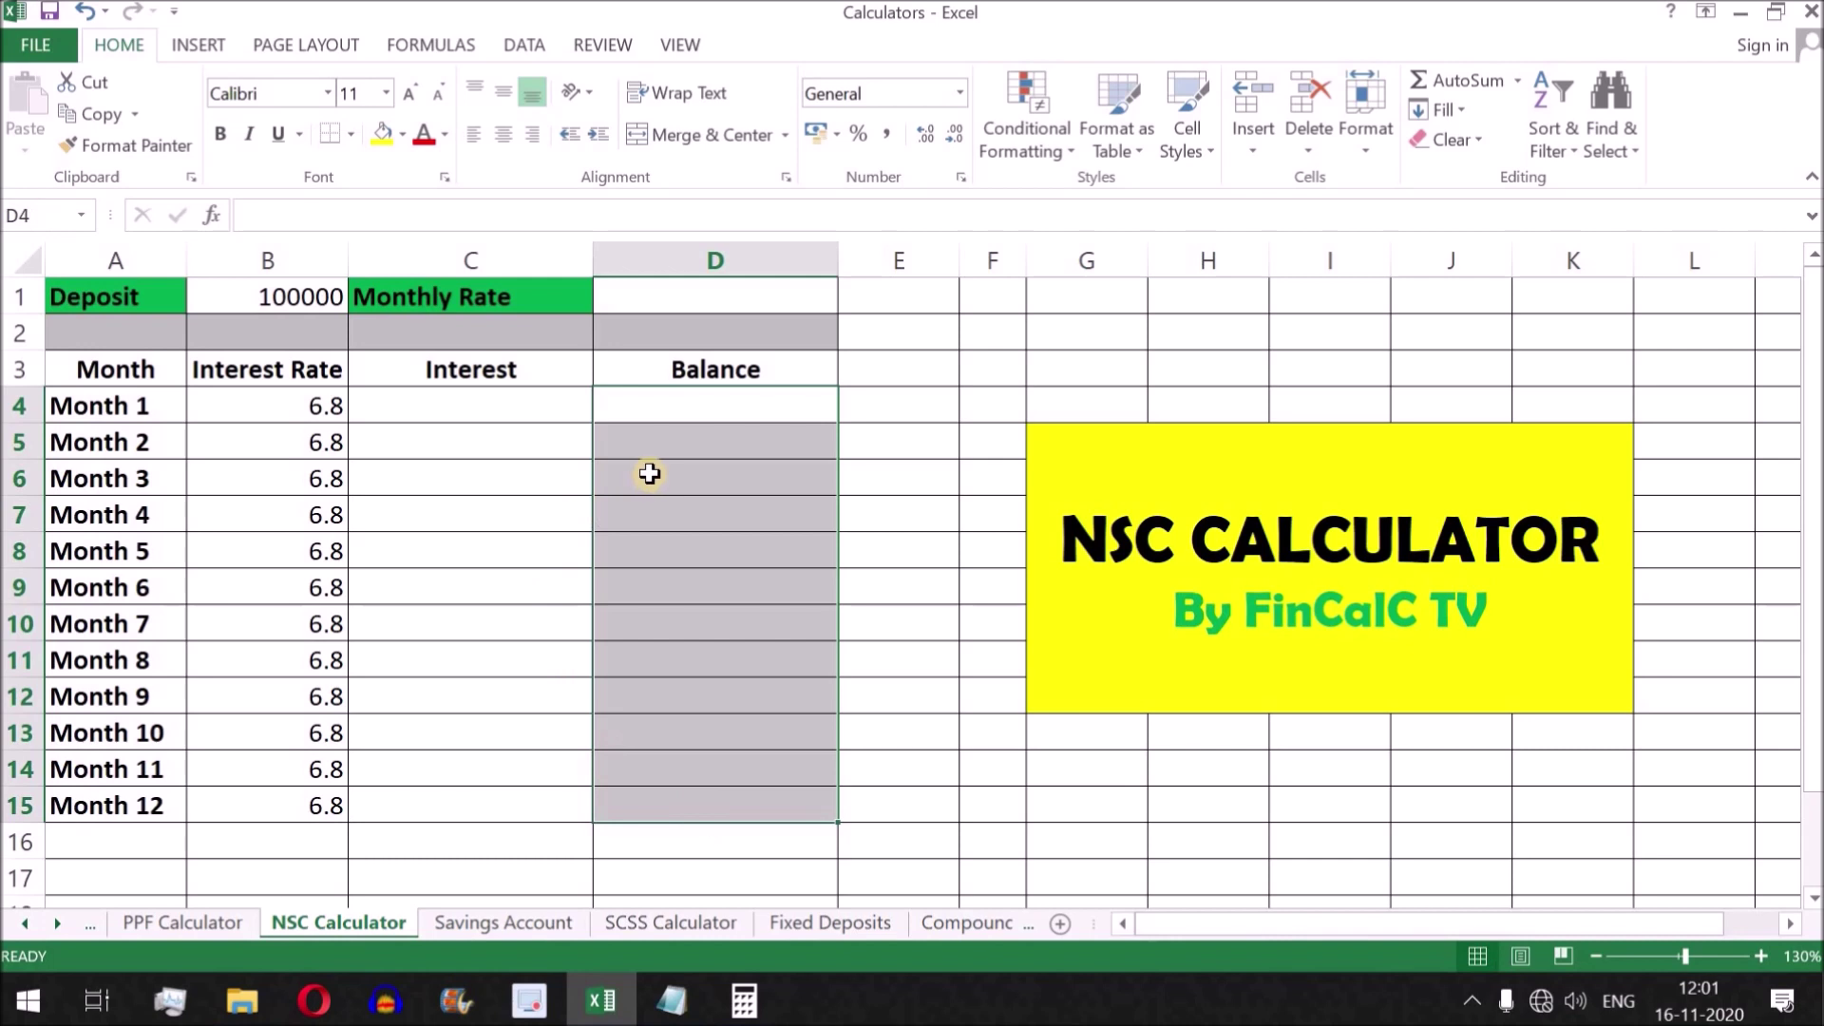
{"action": "key", "text": "Left"}
{"action": "key", "text": "Left"}
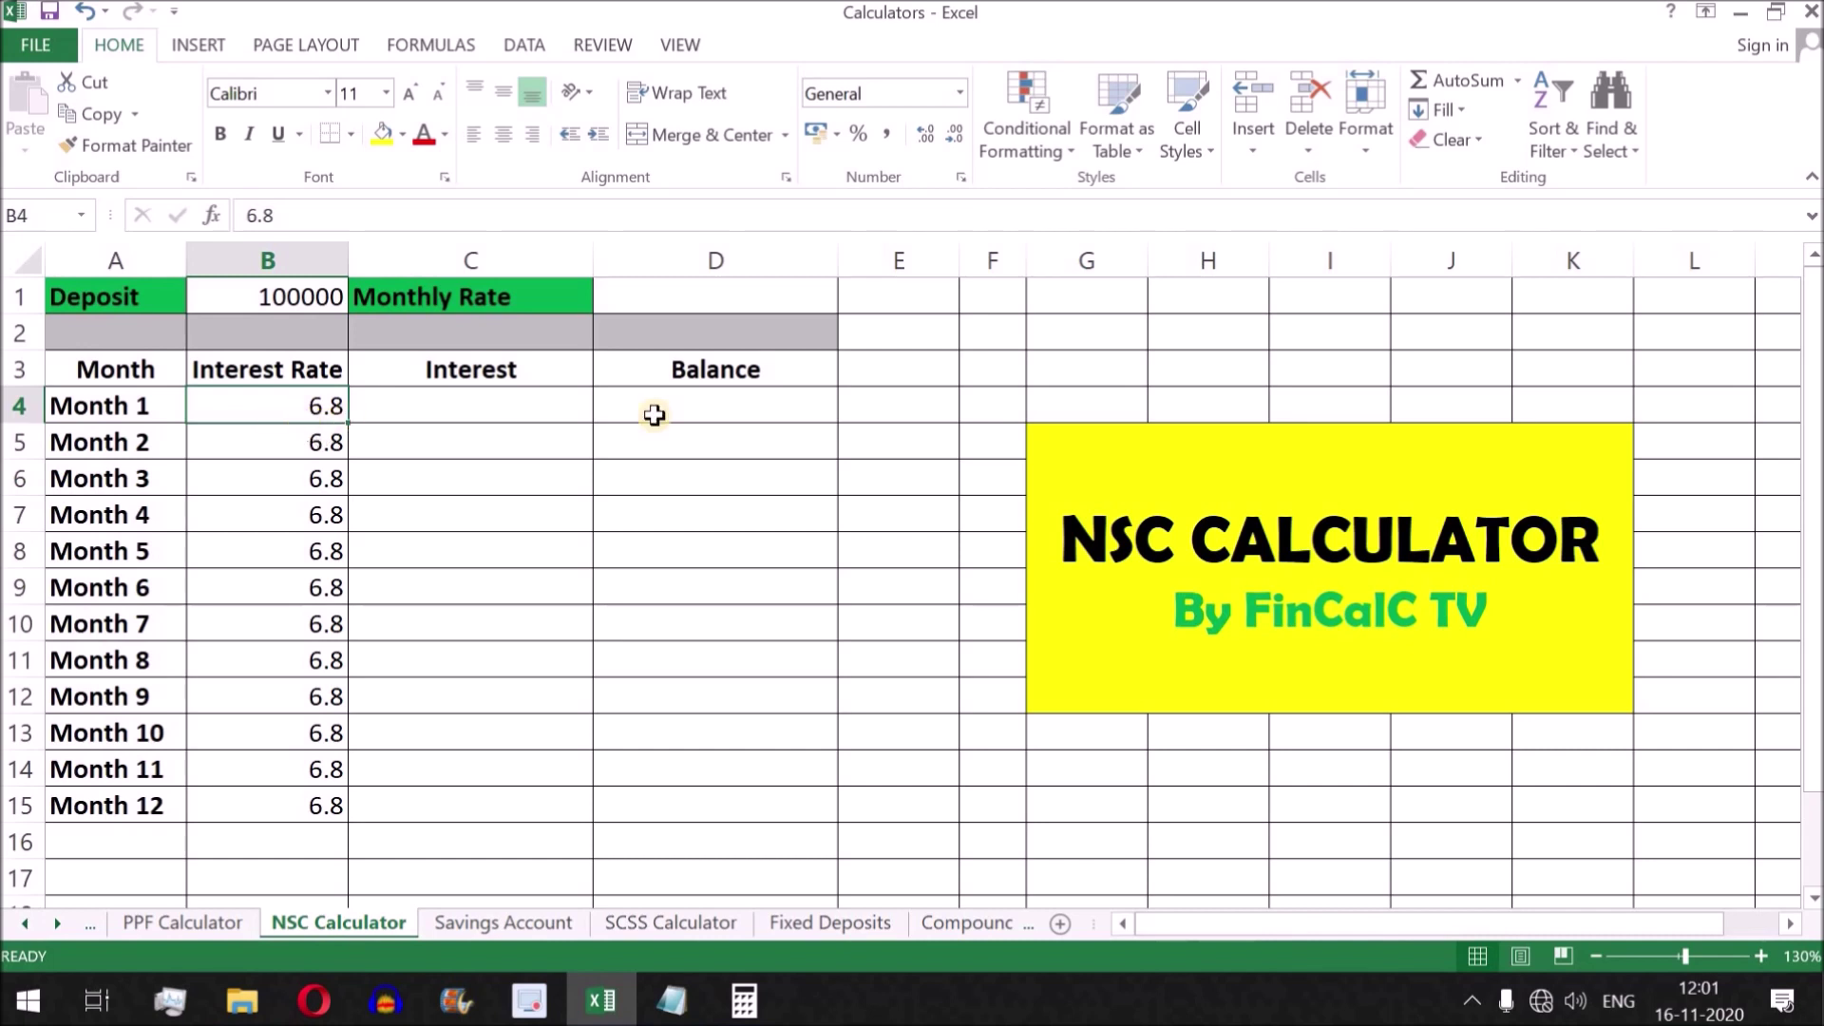
- Calculate the Monthly Rate in cell D1 with the formula =B4/12 and inspect the cell
{"action": "left_click", "coordinate": [730, 302]}
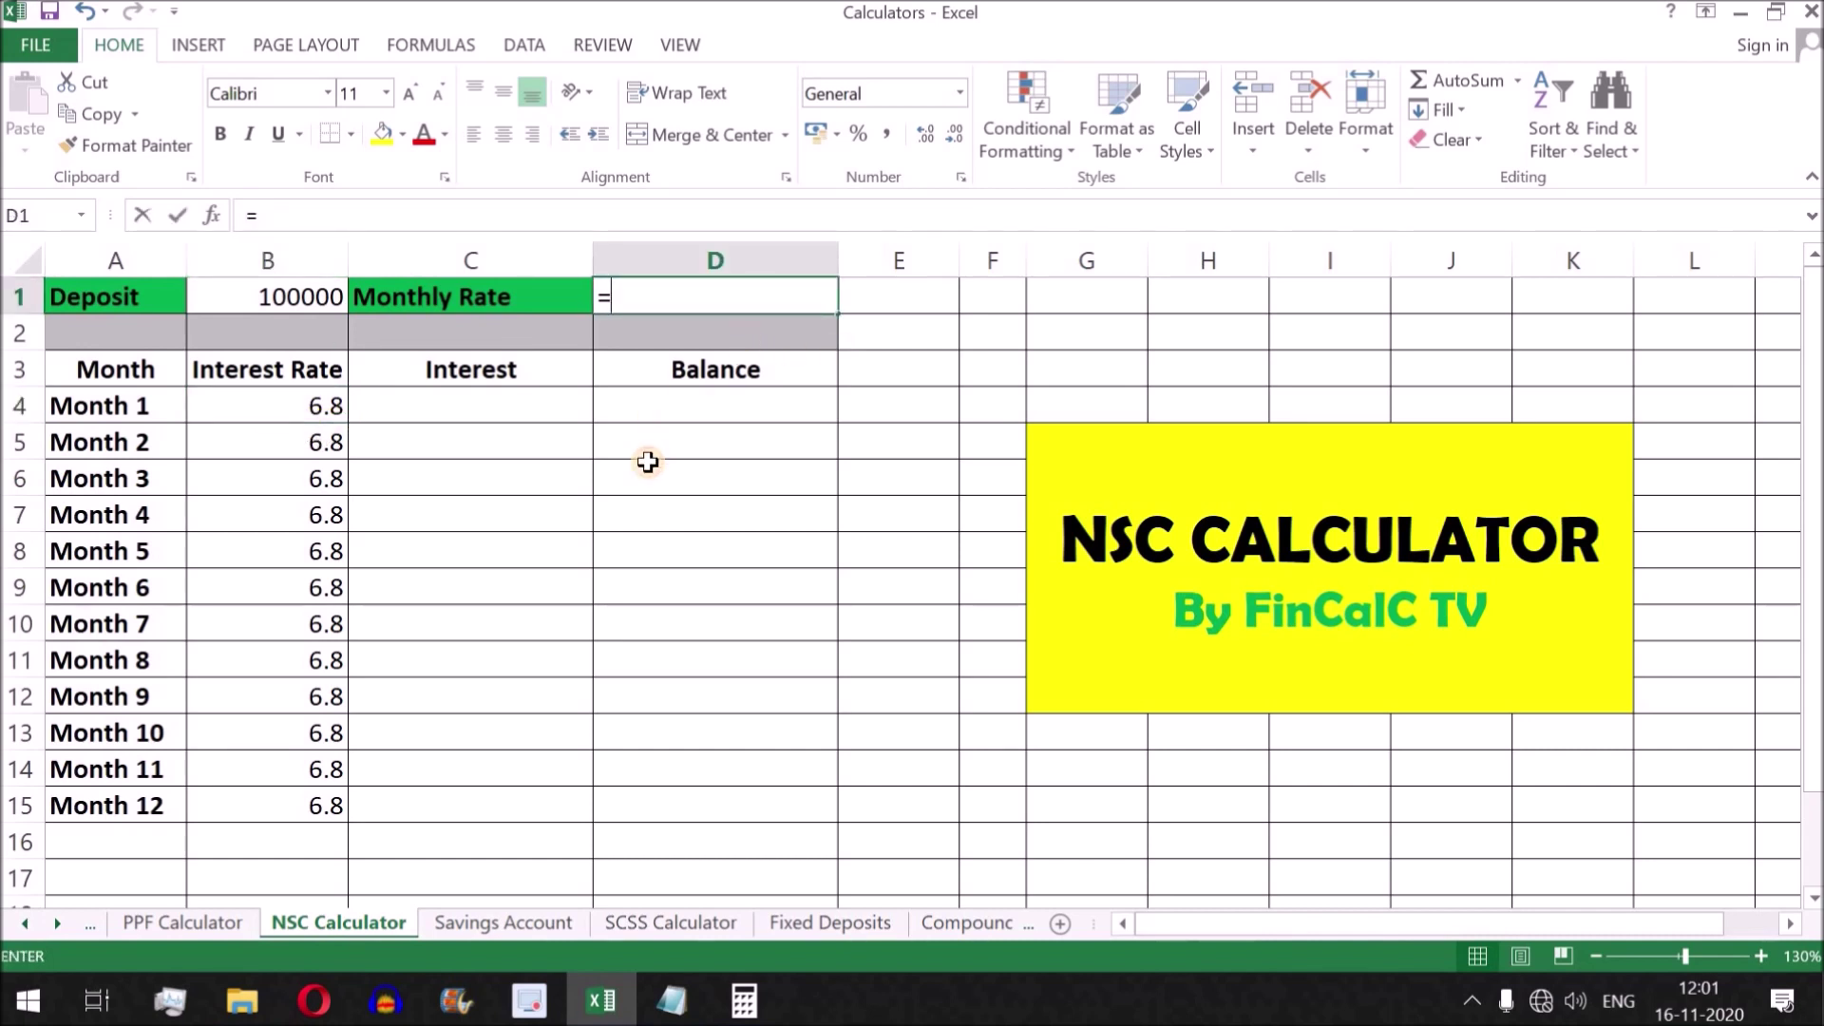
{"action": "type", "text": "="}
{"action": "left_click", "coordinate": [302, 401]}
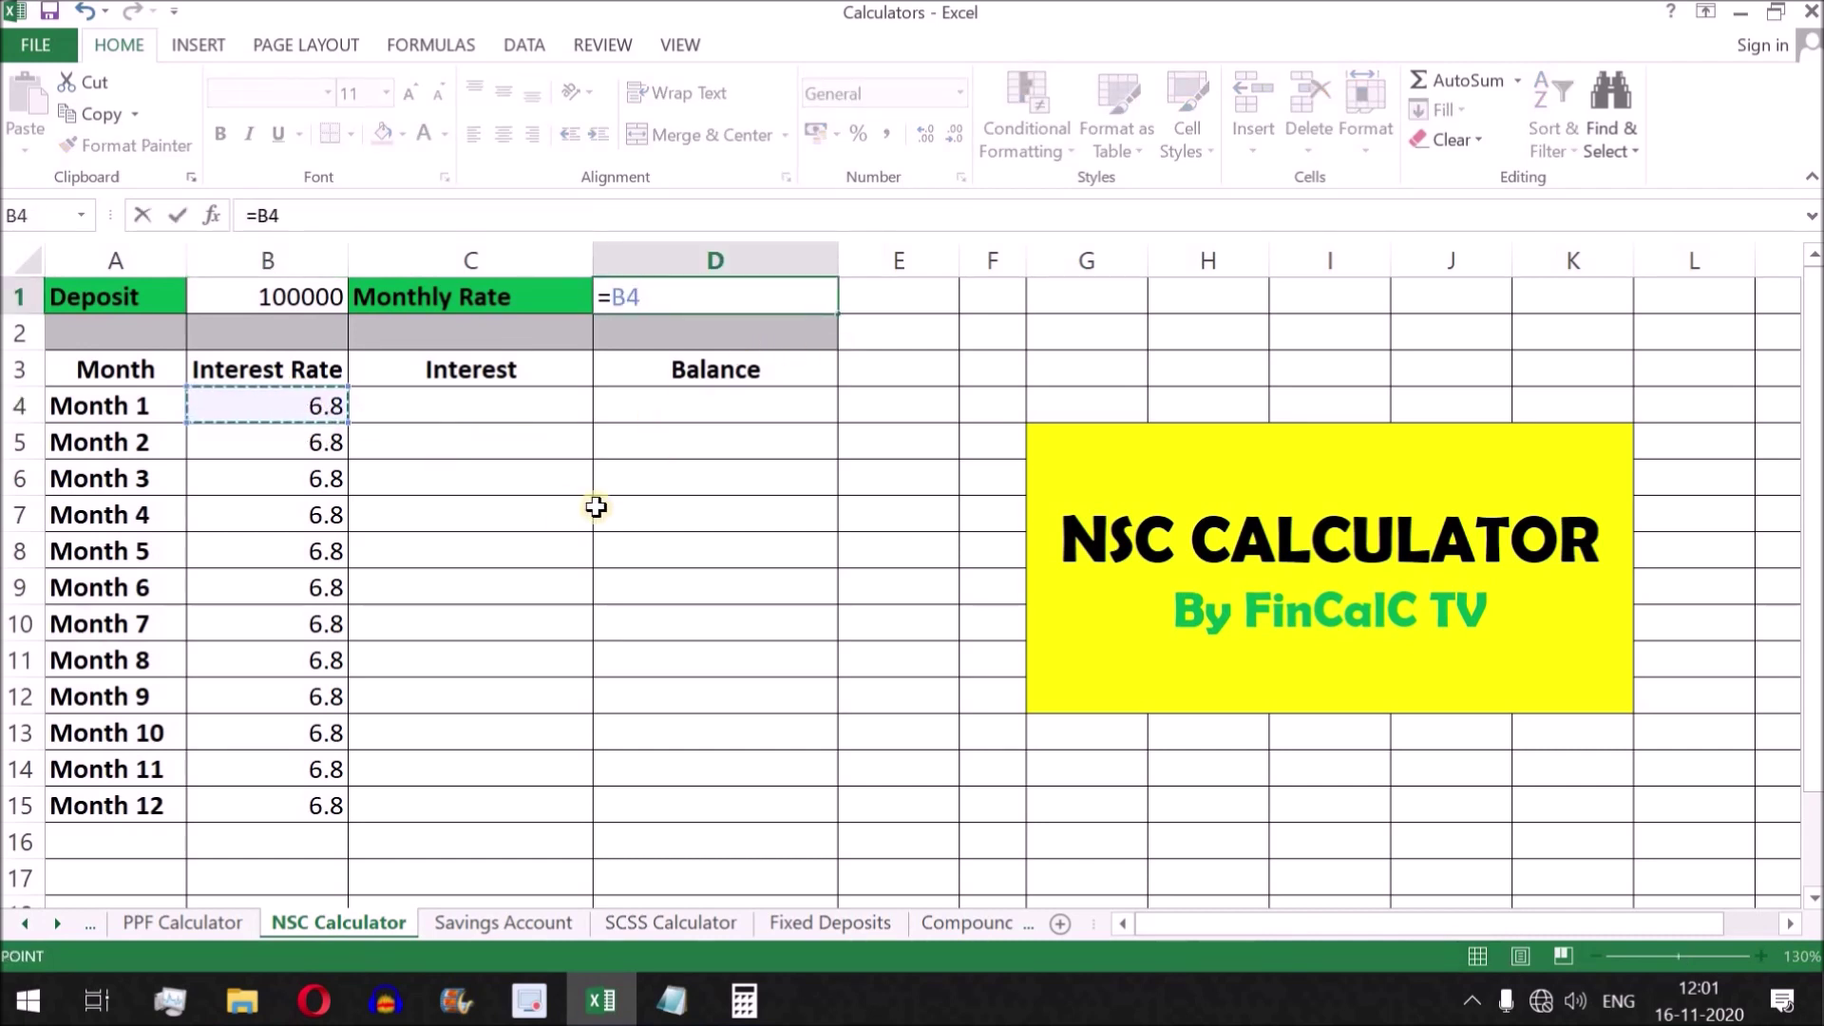
{"action": "type", "text": "/12"}
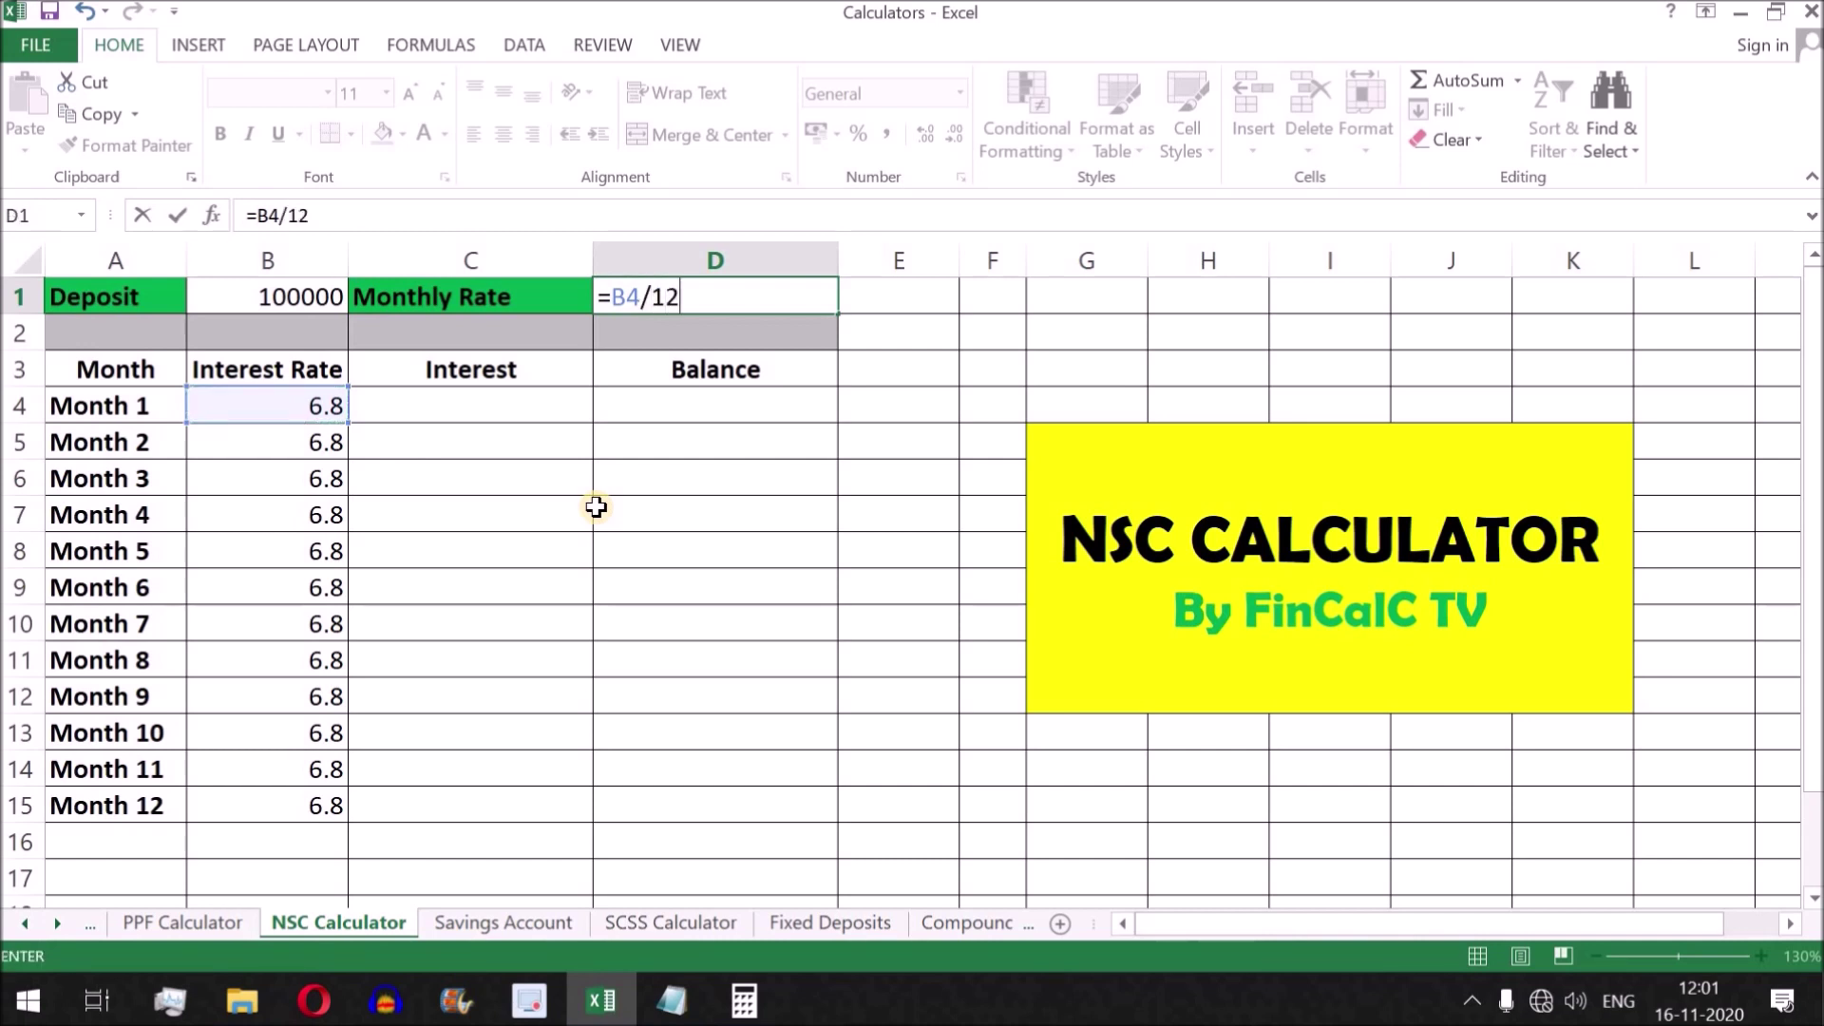
{"action": "key", "text": "Return"}
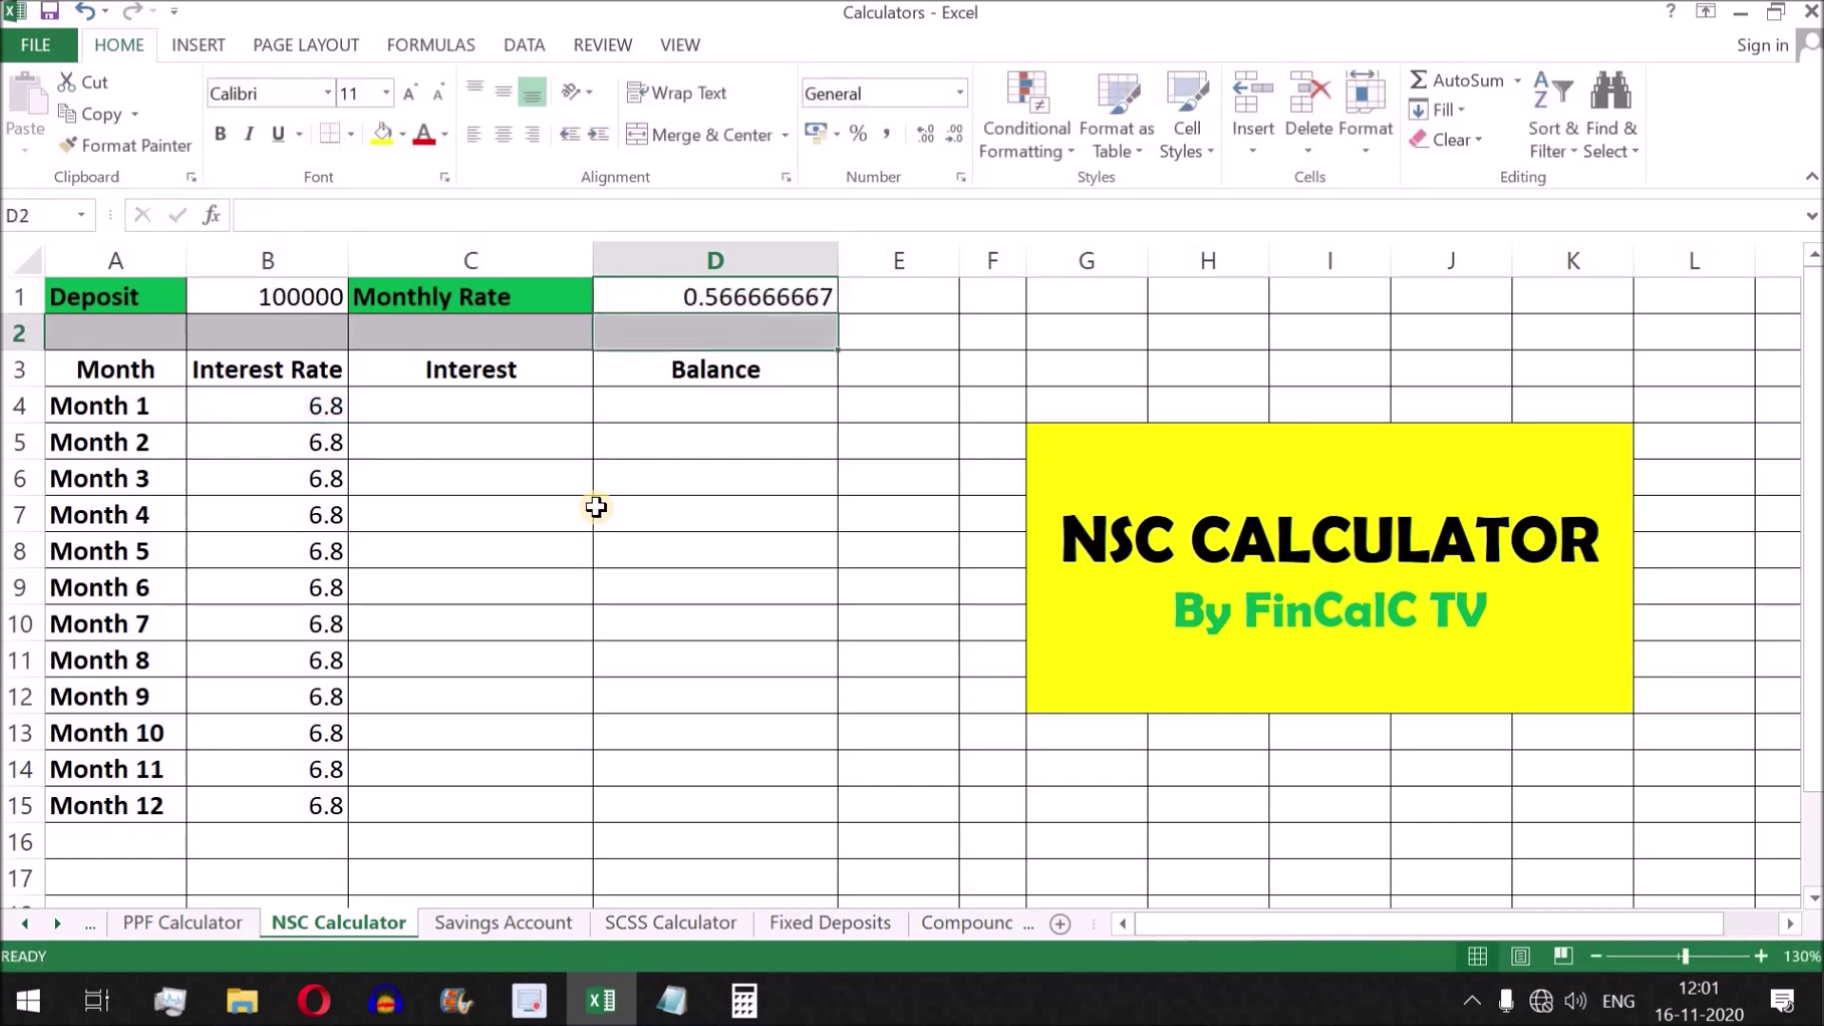
{"action": "left_click", "coordinate": [742, 295]}
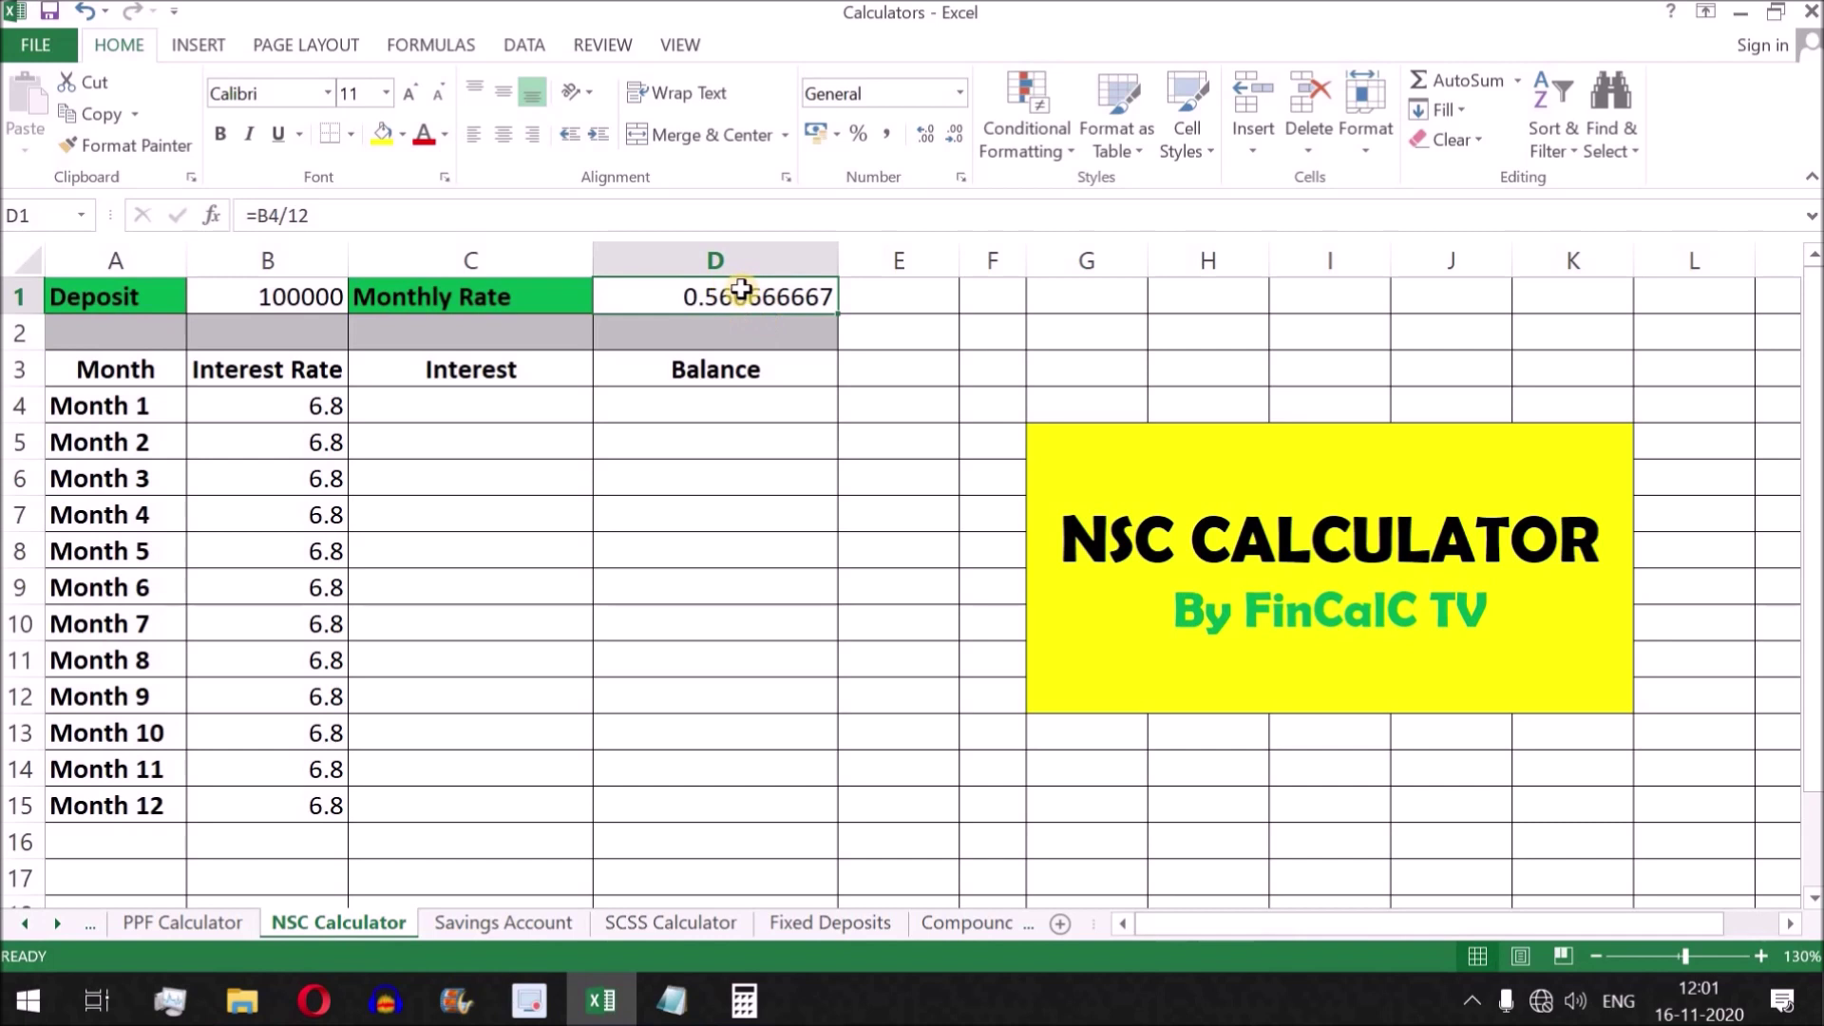
- Consult the interest formula in Notepad, and return to Excel to enter =B1*D1/100 as the Month 1 Interest in cell C4
{"action": "left_click", "coordinate": [672, 1001]}
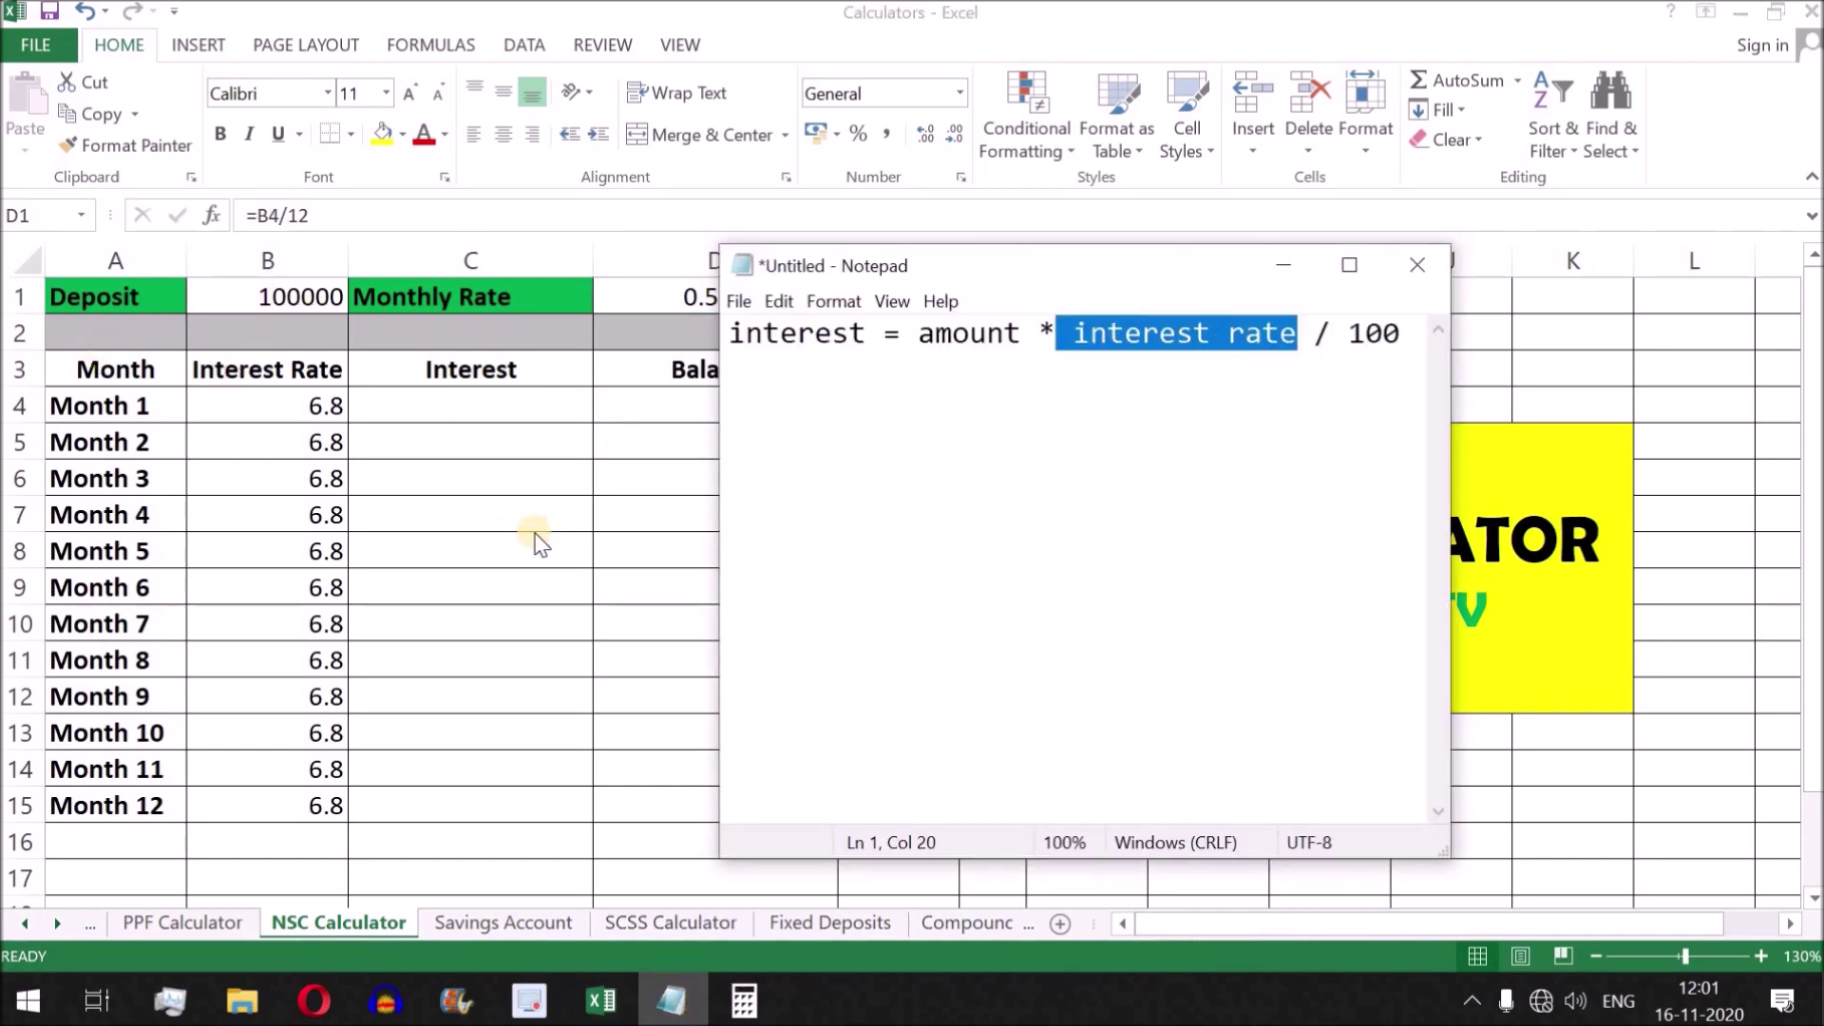
{"action": "left_click", "coordinate": [463, 407]}
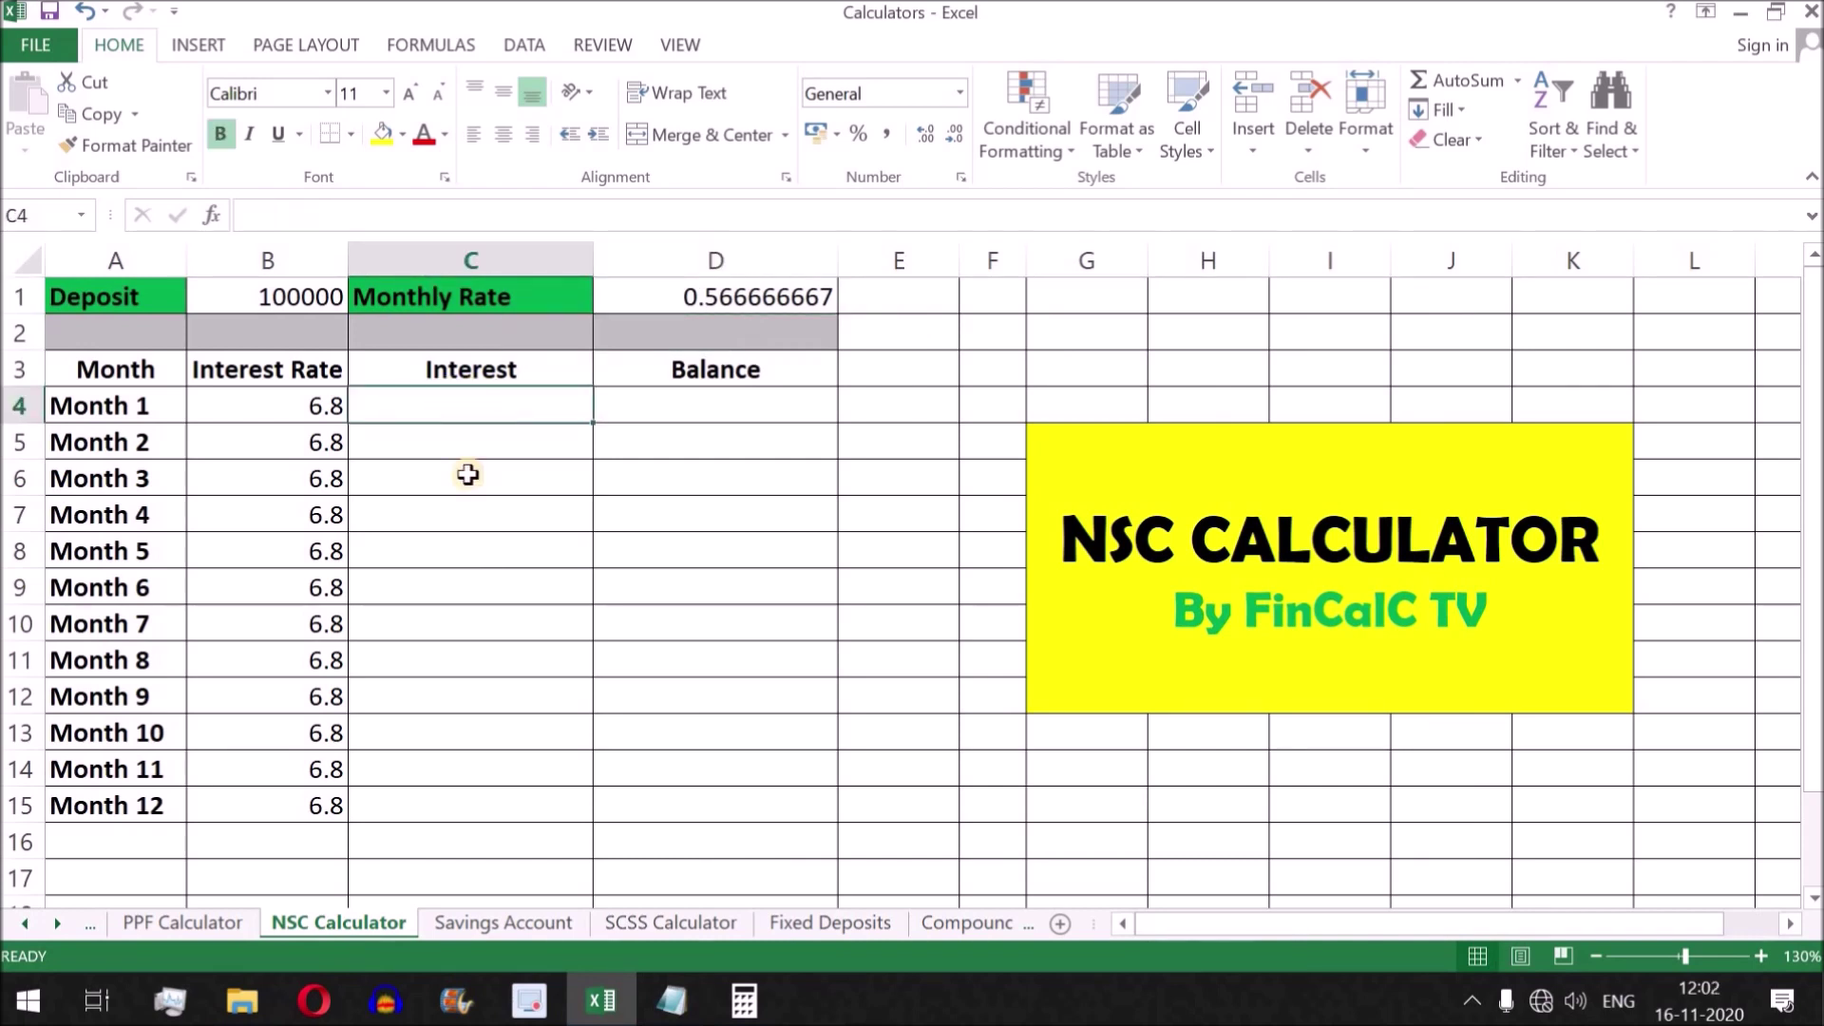
{"action": "type", "text": "="}
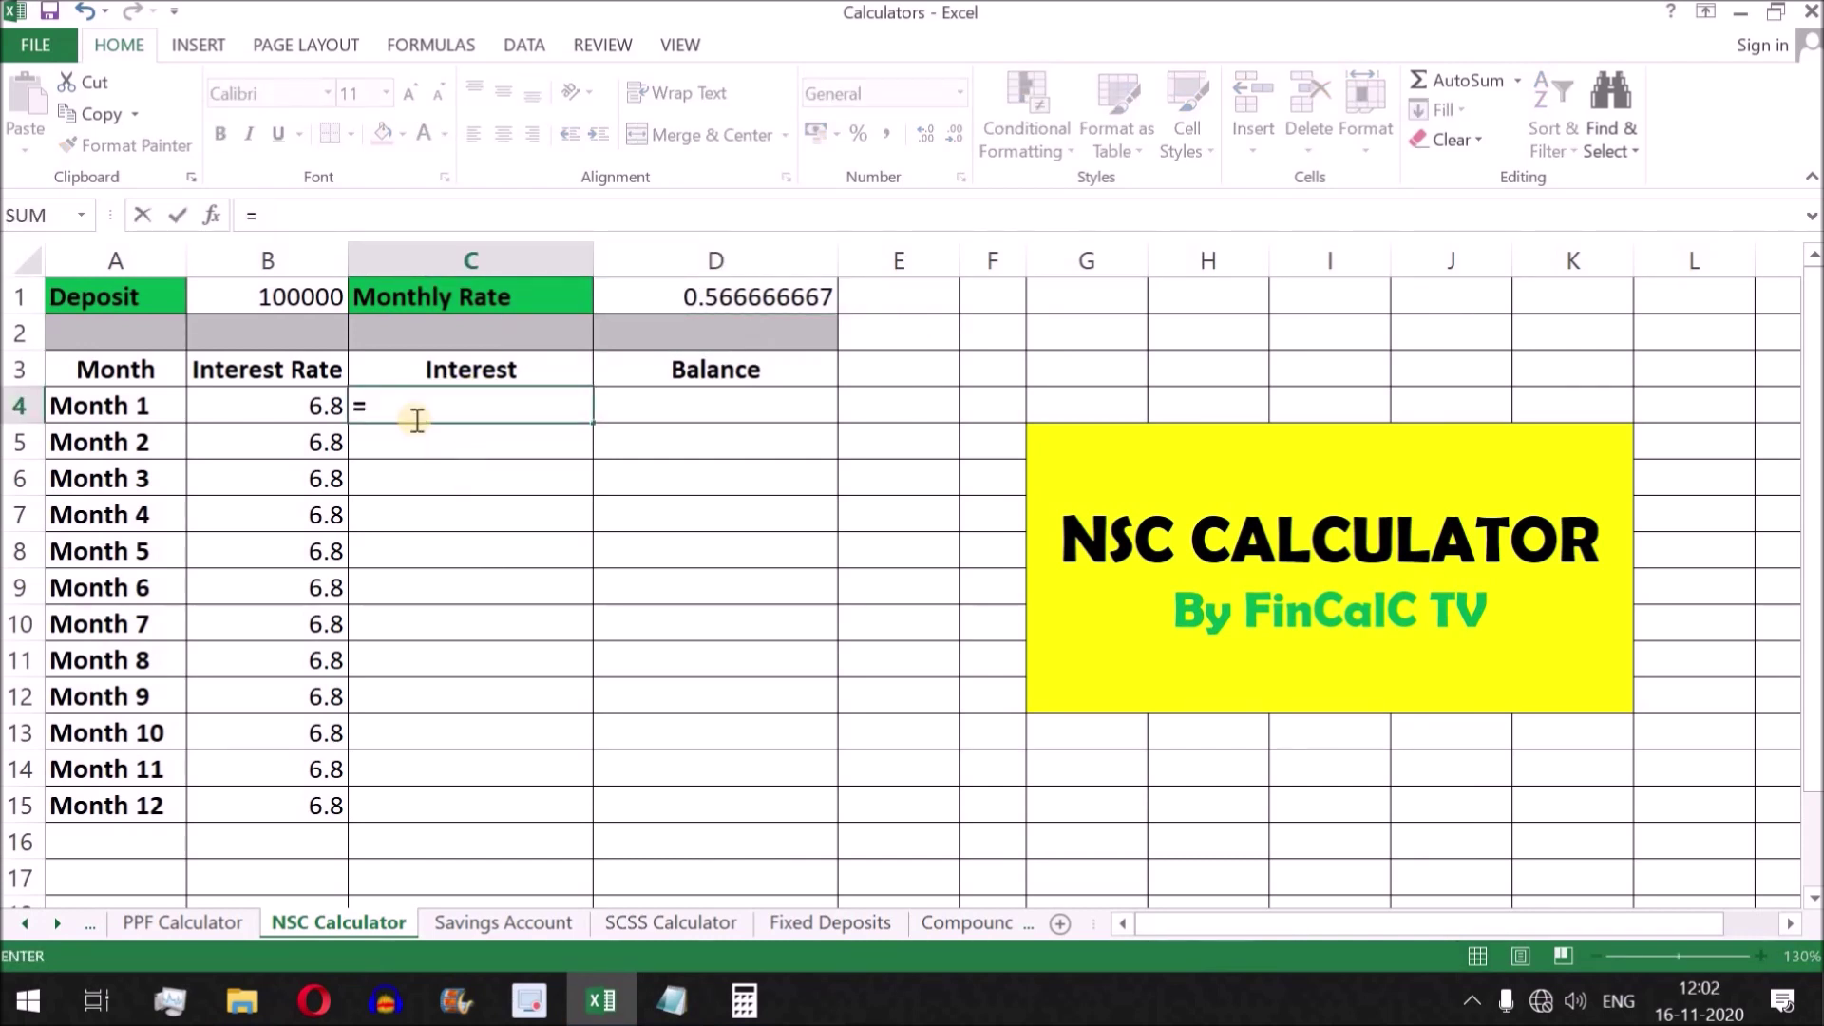
{"action": "left_click", "coordinate": [301, 297]}
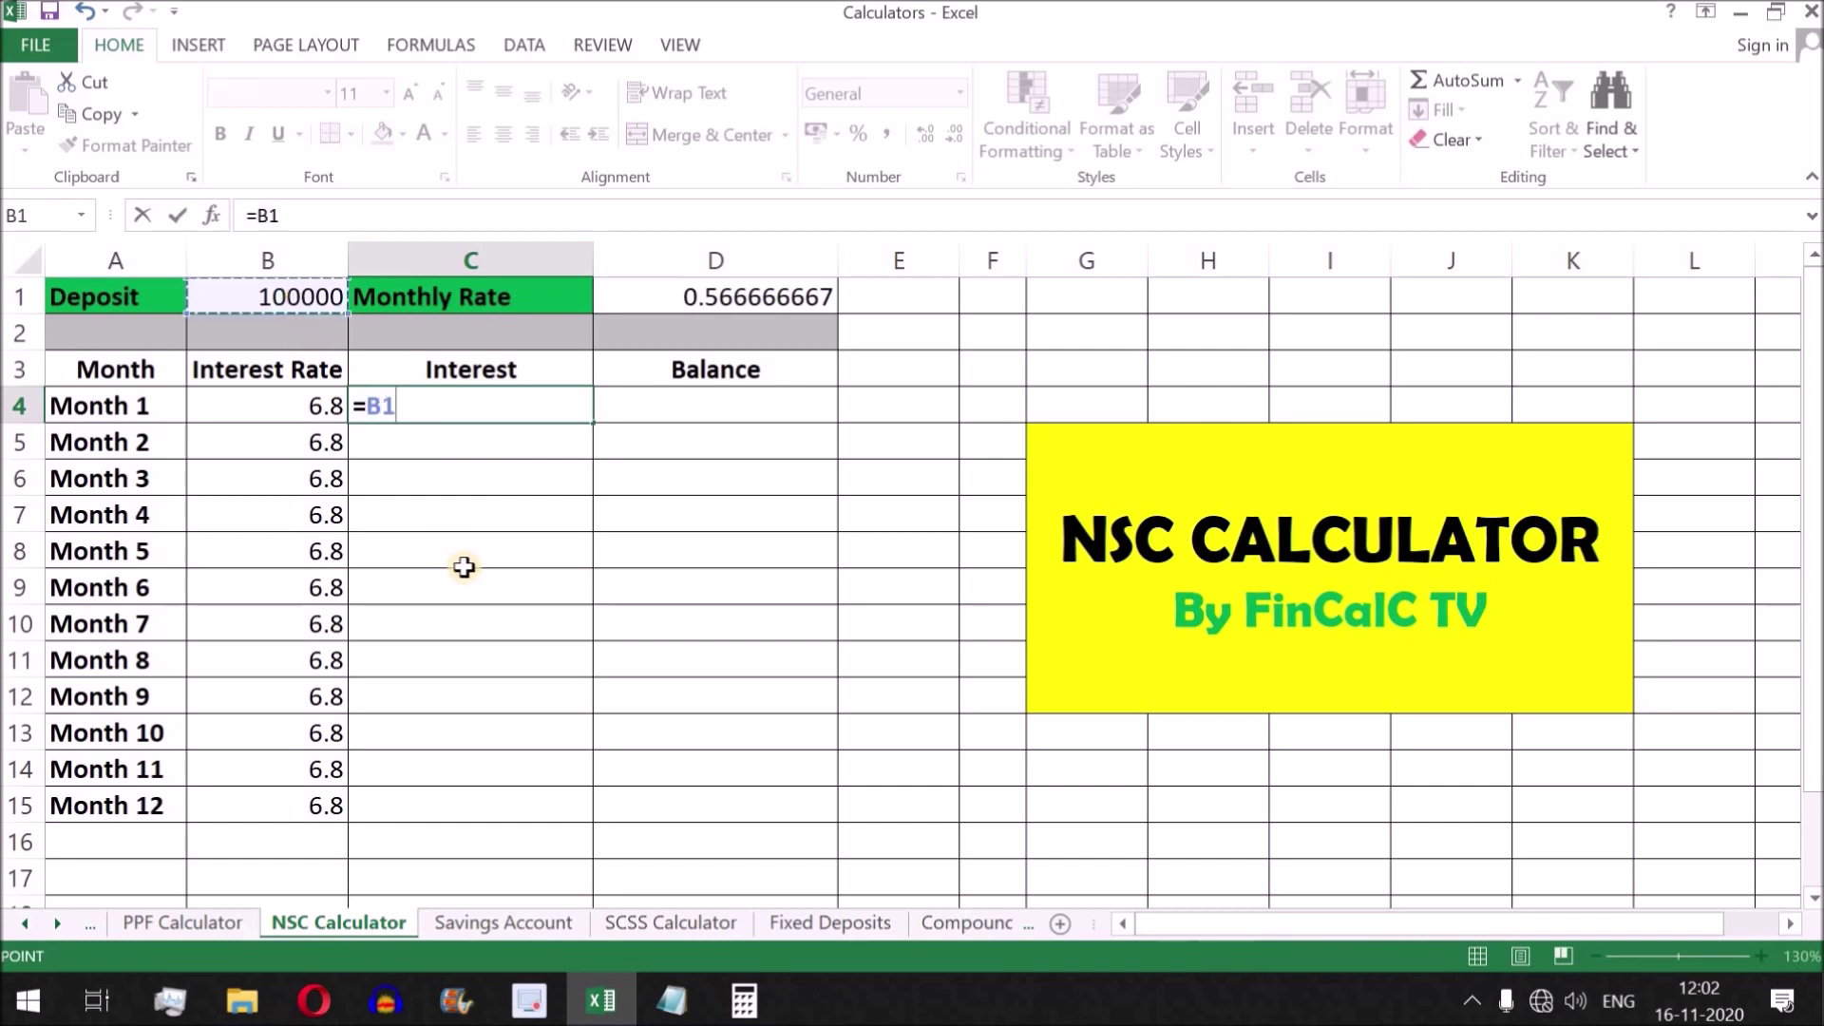
{"action": "type", "text": "*"}
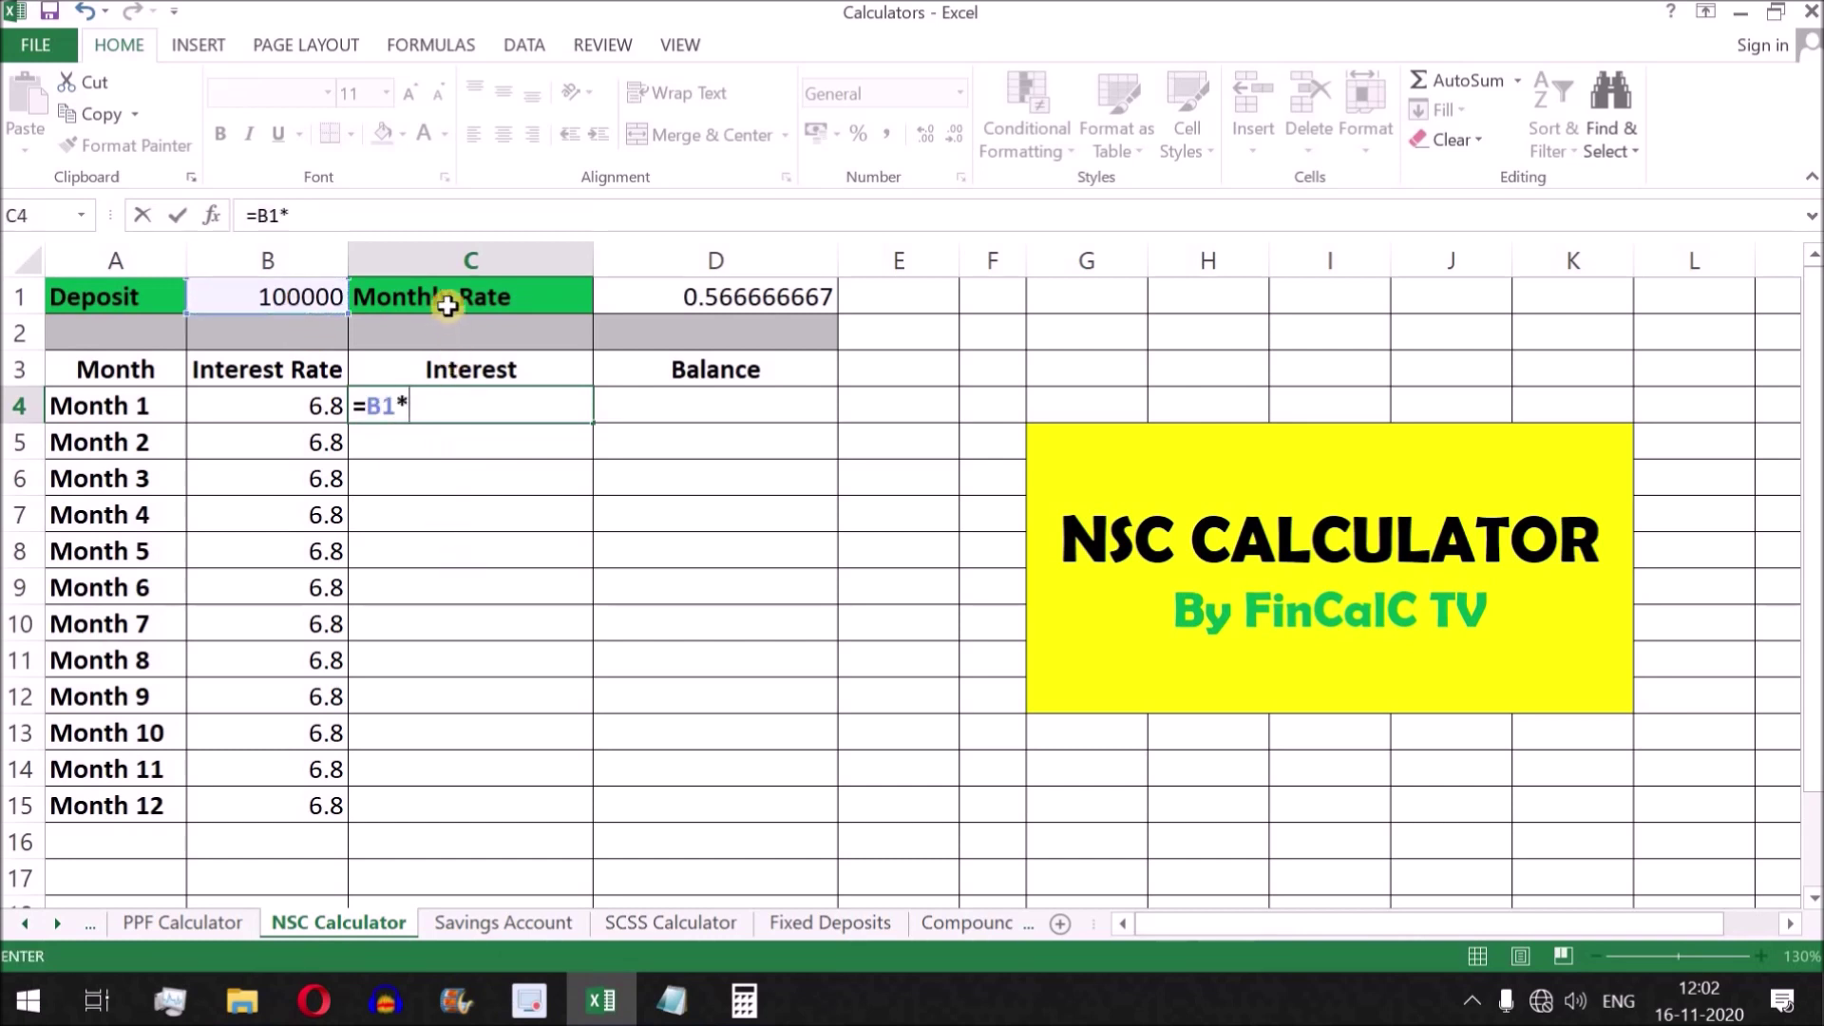
{"action": "left_click", "coordinate": [728, 301]}
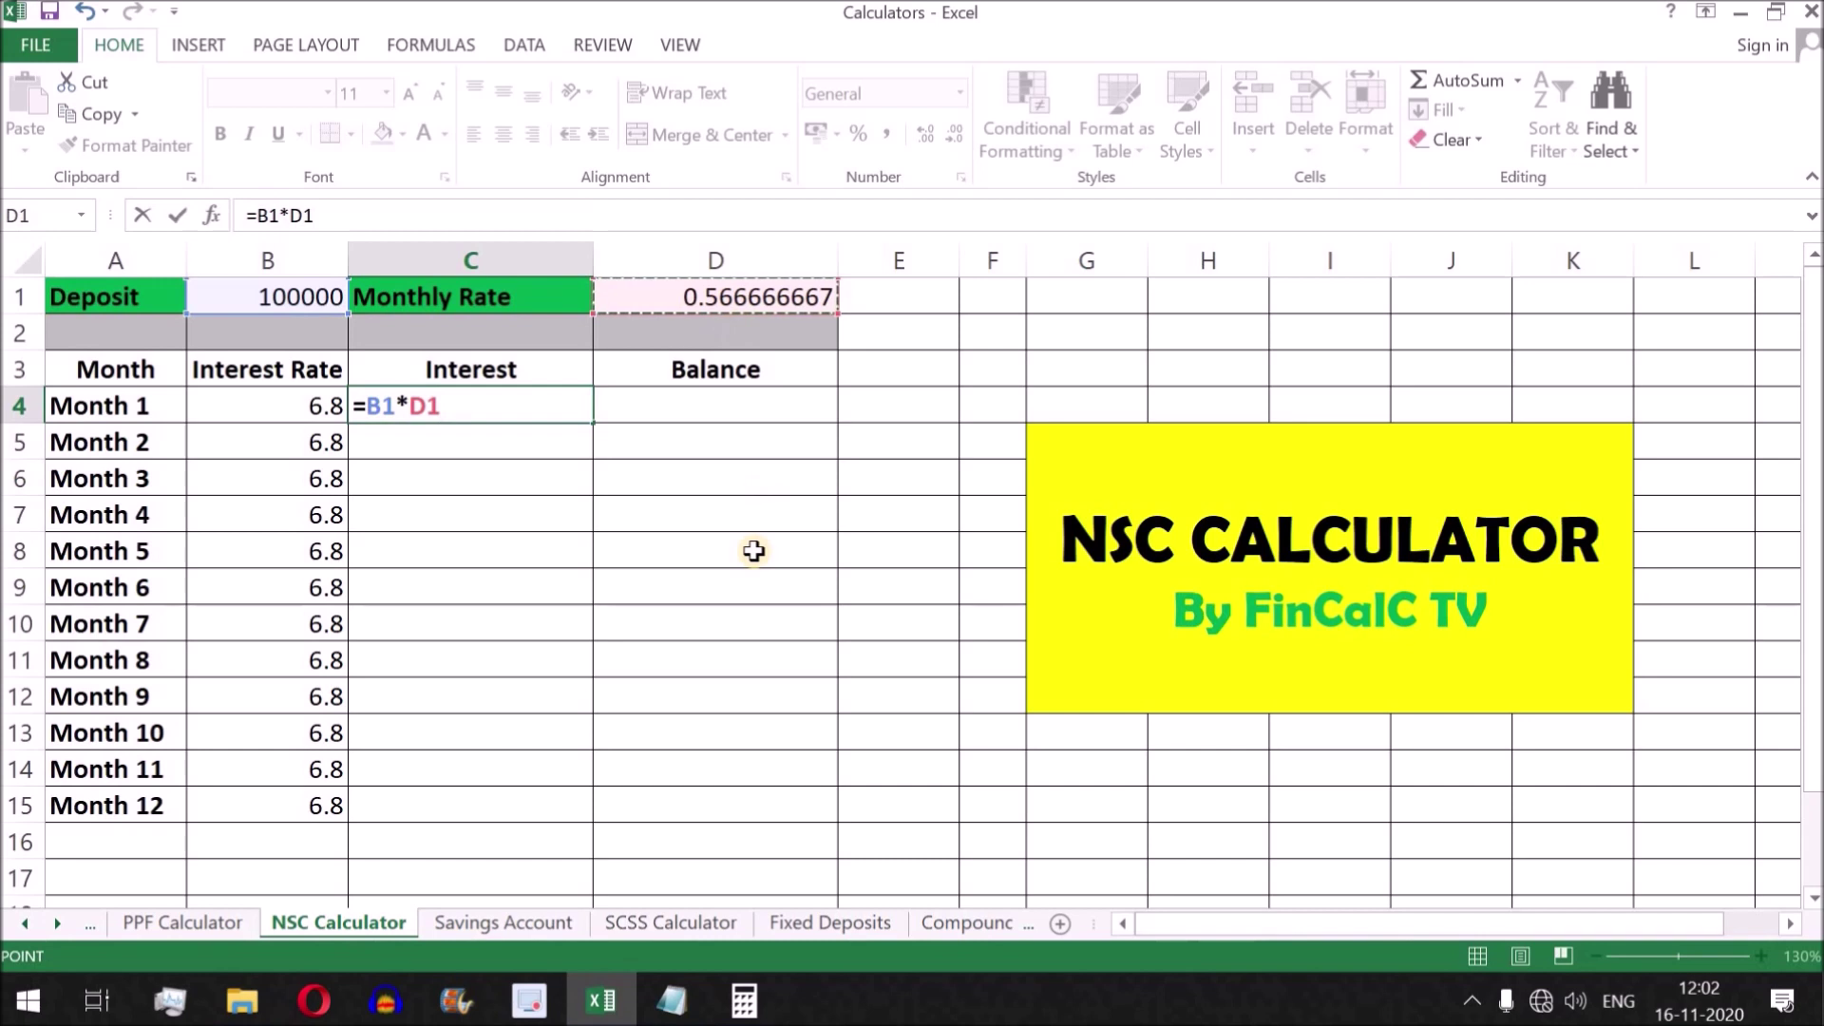
{"action": "type", "text": "/100"}
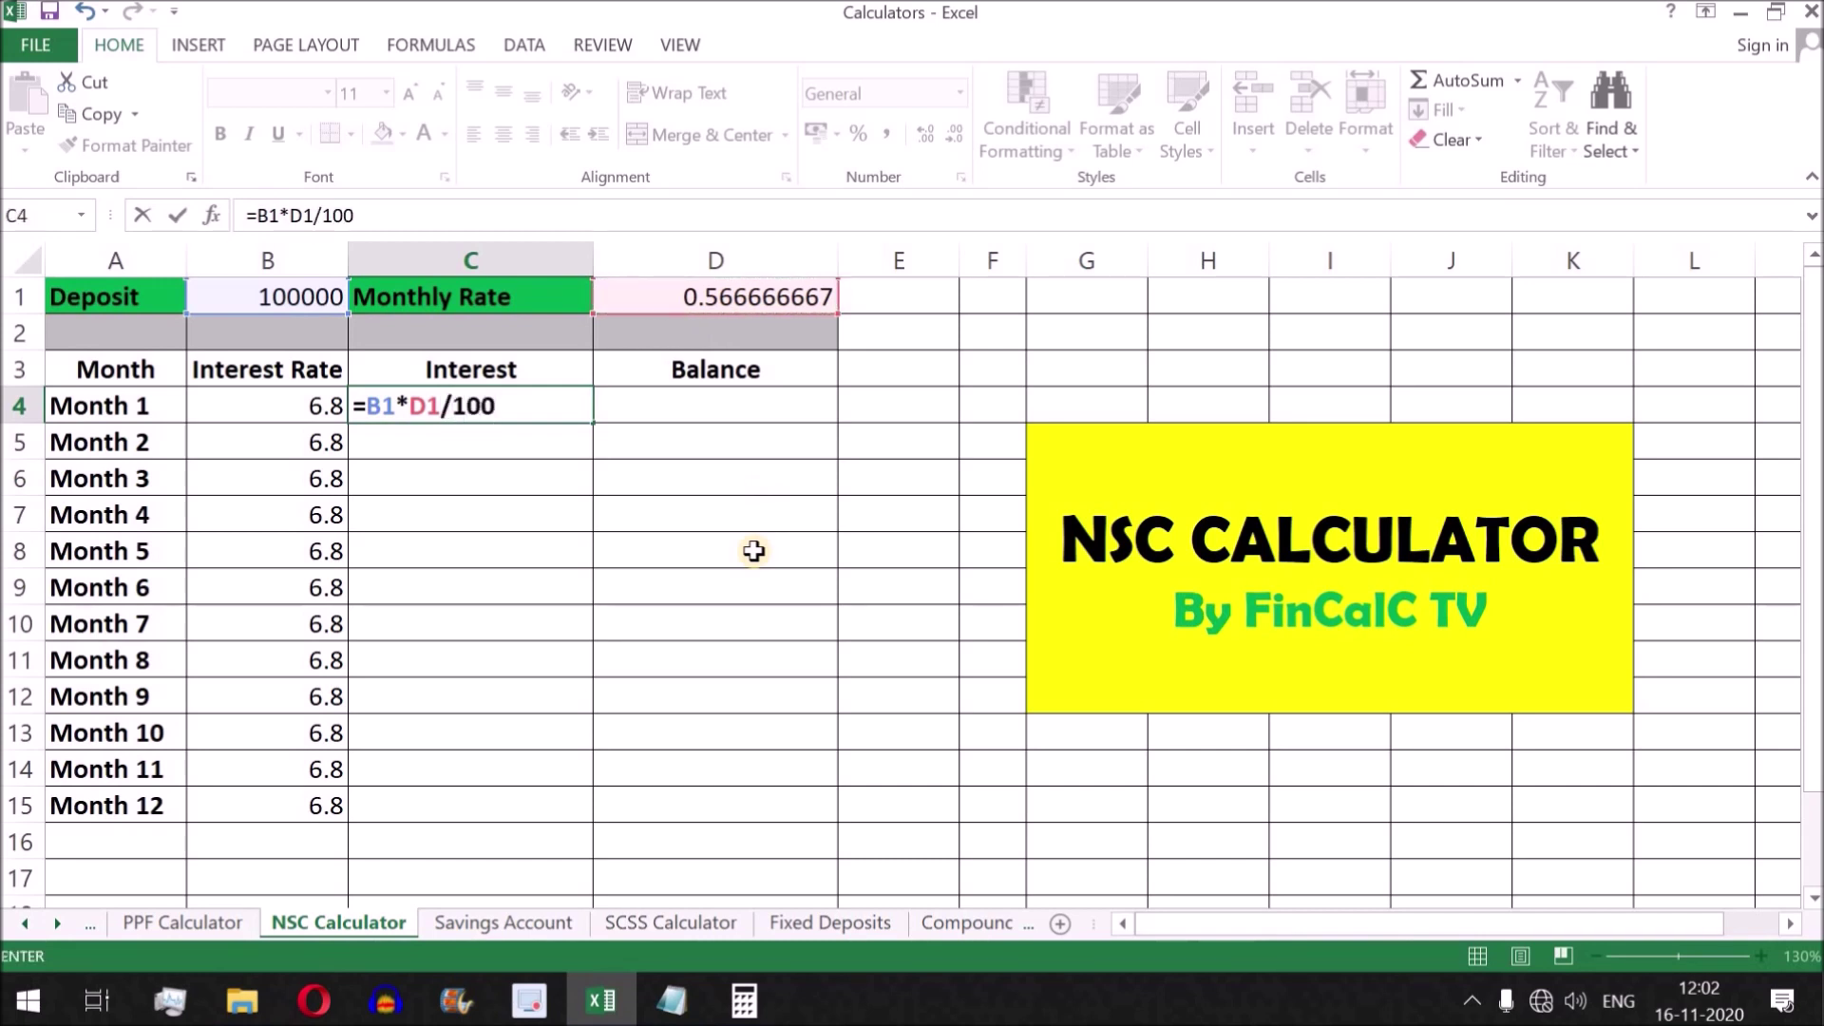
{"action": "key", "text": "Return"}
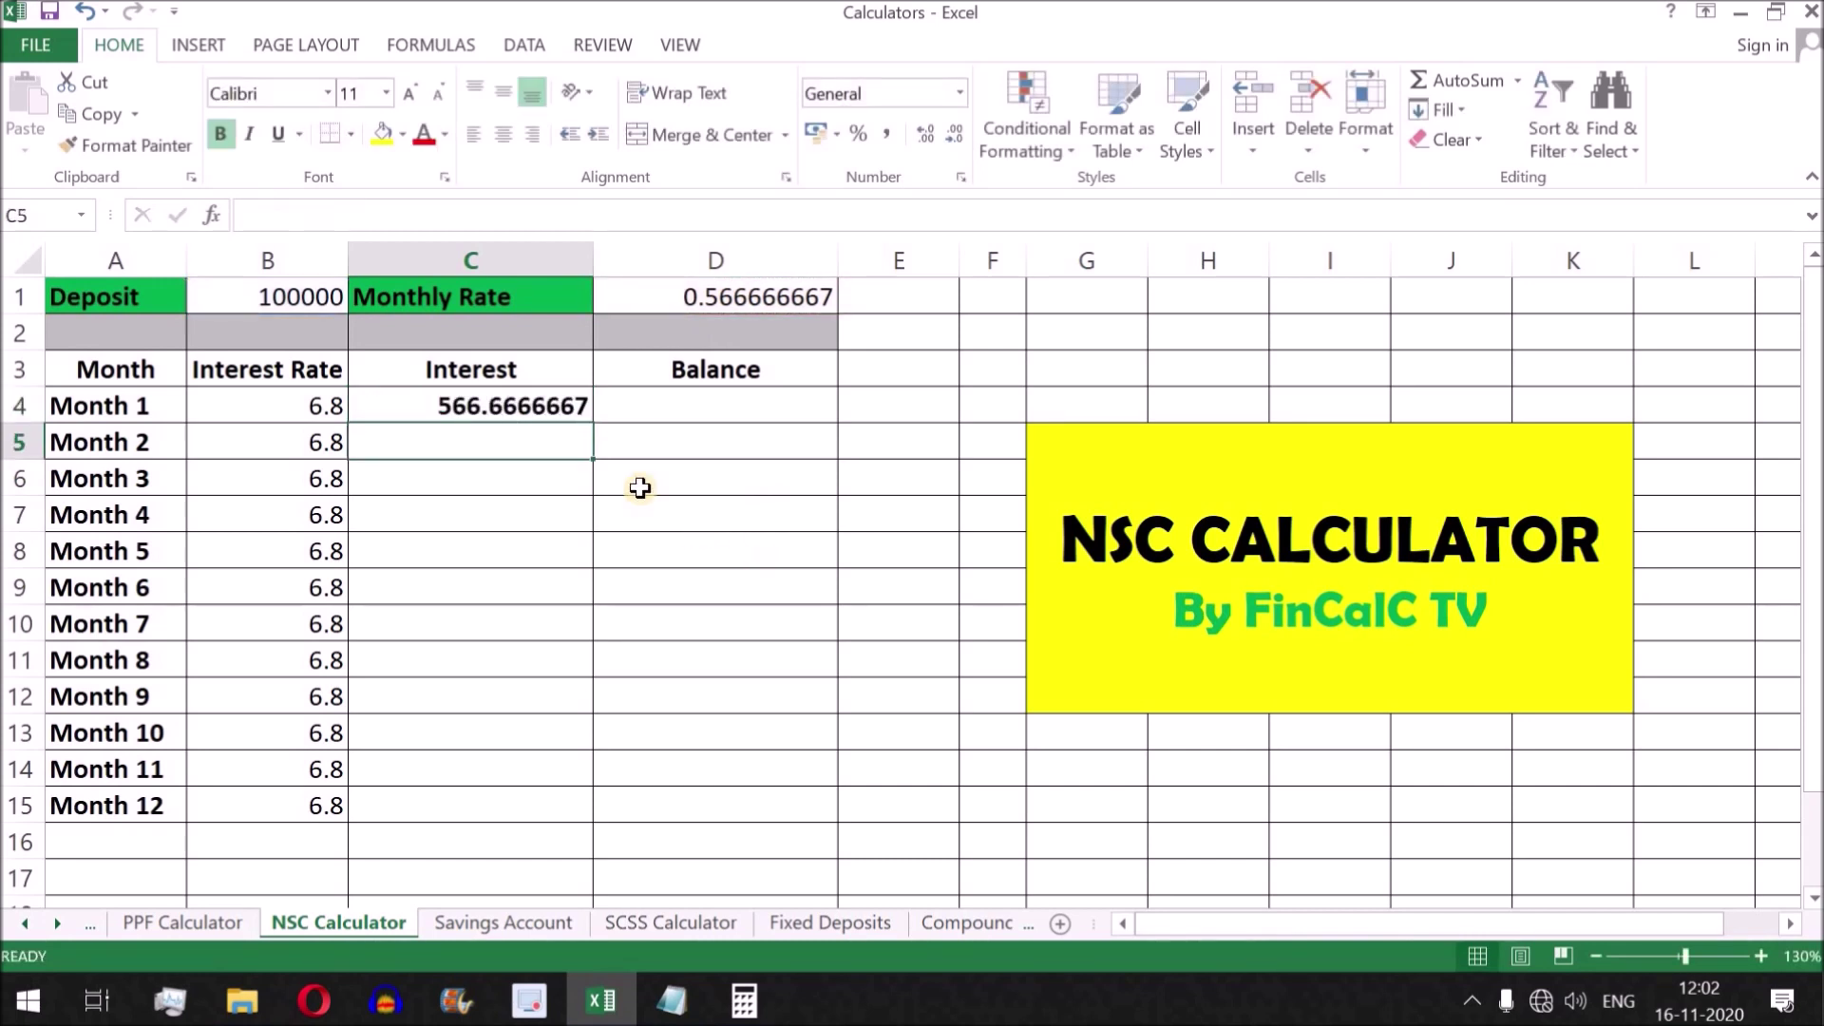
{"action": "left_click", "coordinate": [497, 408]}
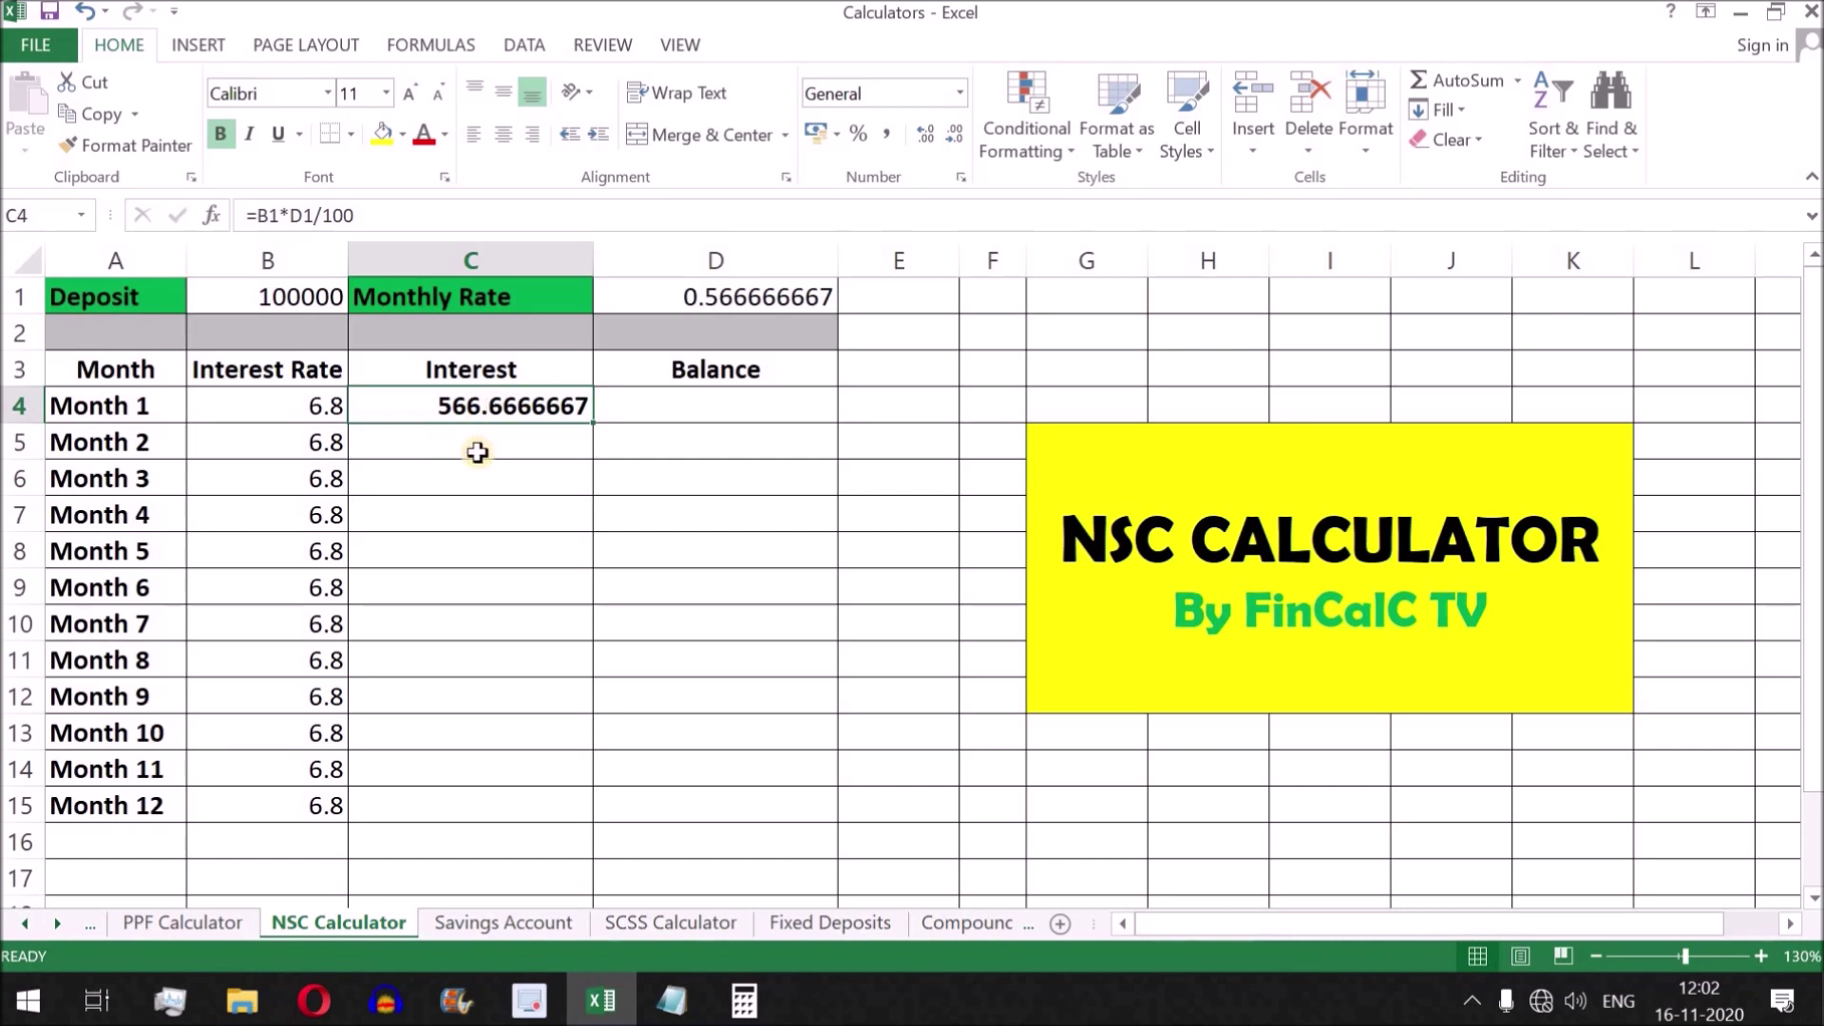
- Enter the Interest for Months 2 to 6 in cells C5 to C9 from the same deposit and monthly rate, and review the Month 1 to 6 values
{"action": "left_click_drag", "start_coordinate": [484, 443], "coordinate": [479, 587]}
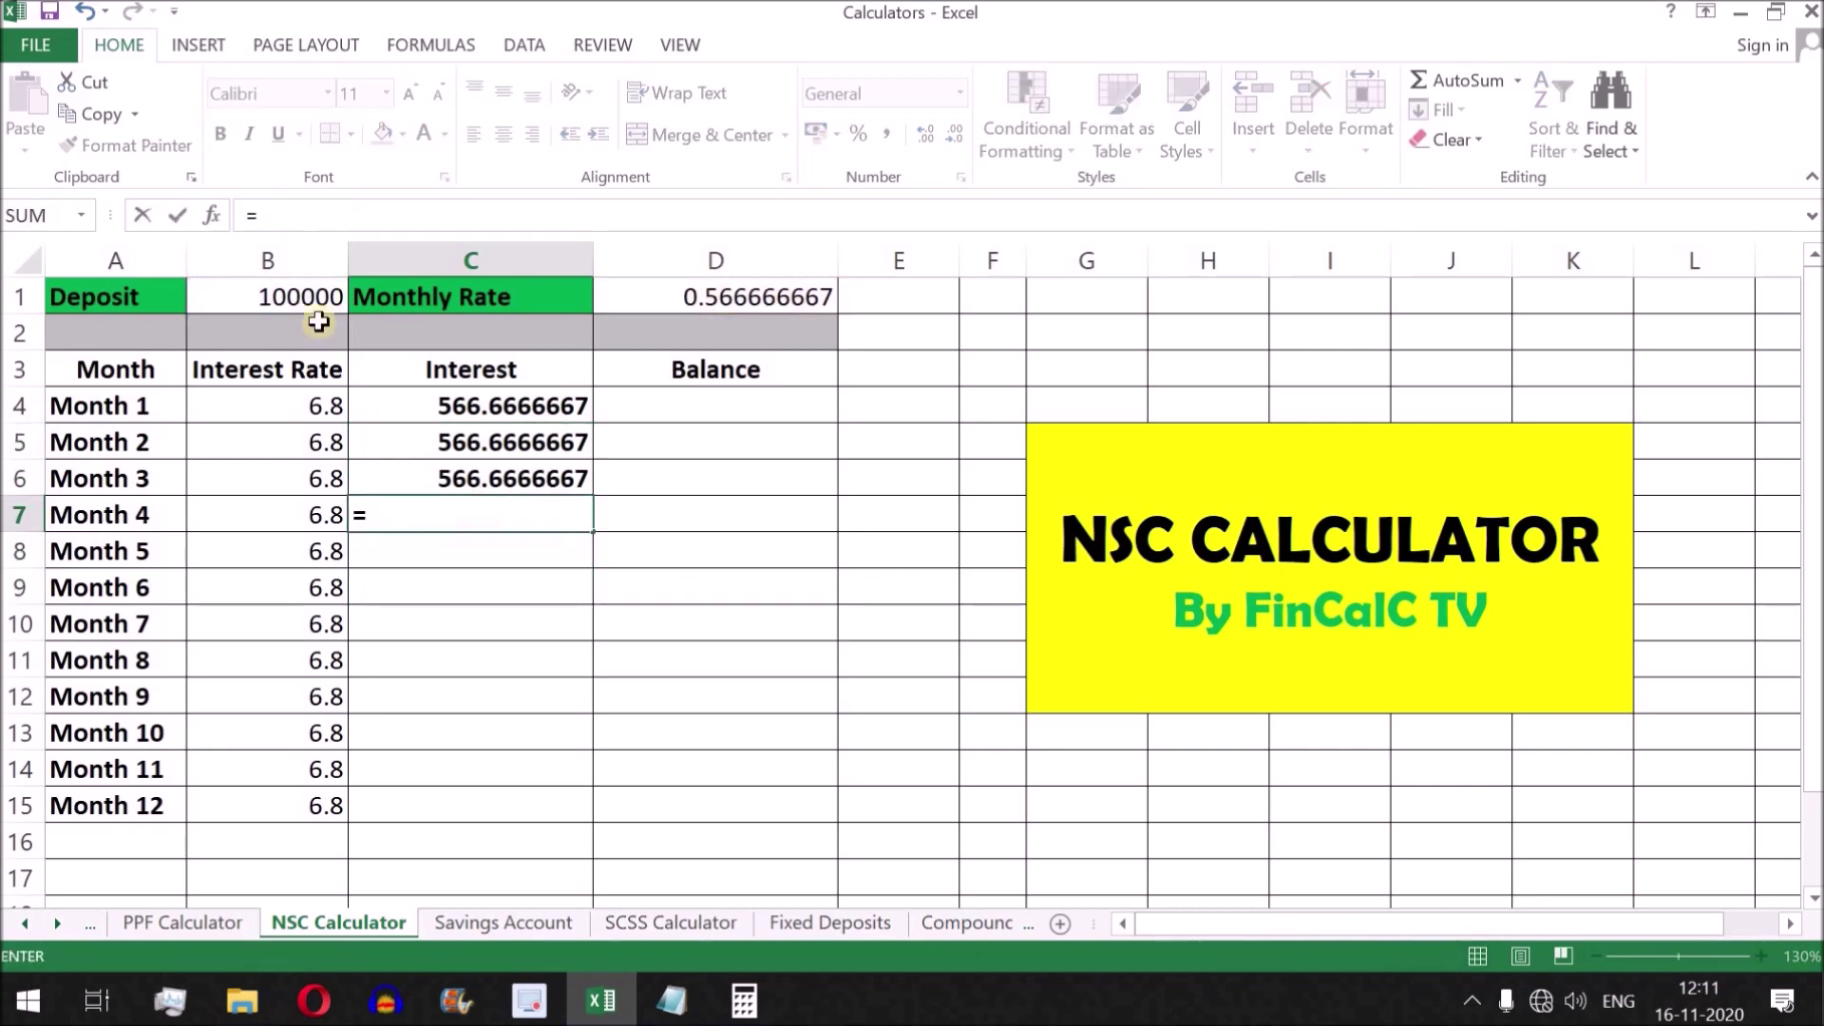
{"action": "type", "text": "="}
{"action": "left_click", "coordinate": [258, 297]}
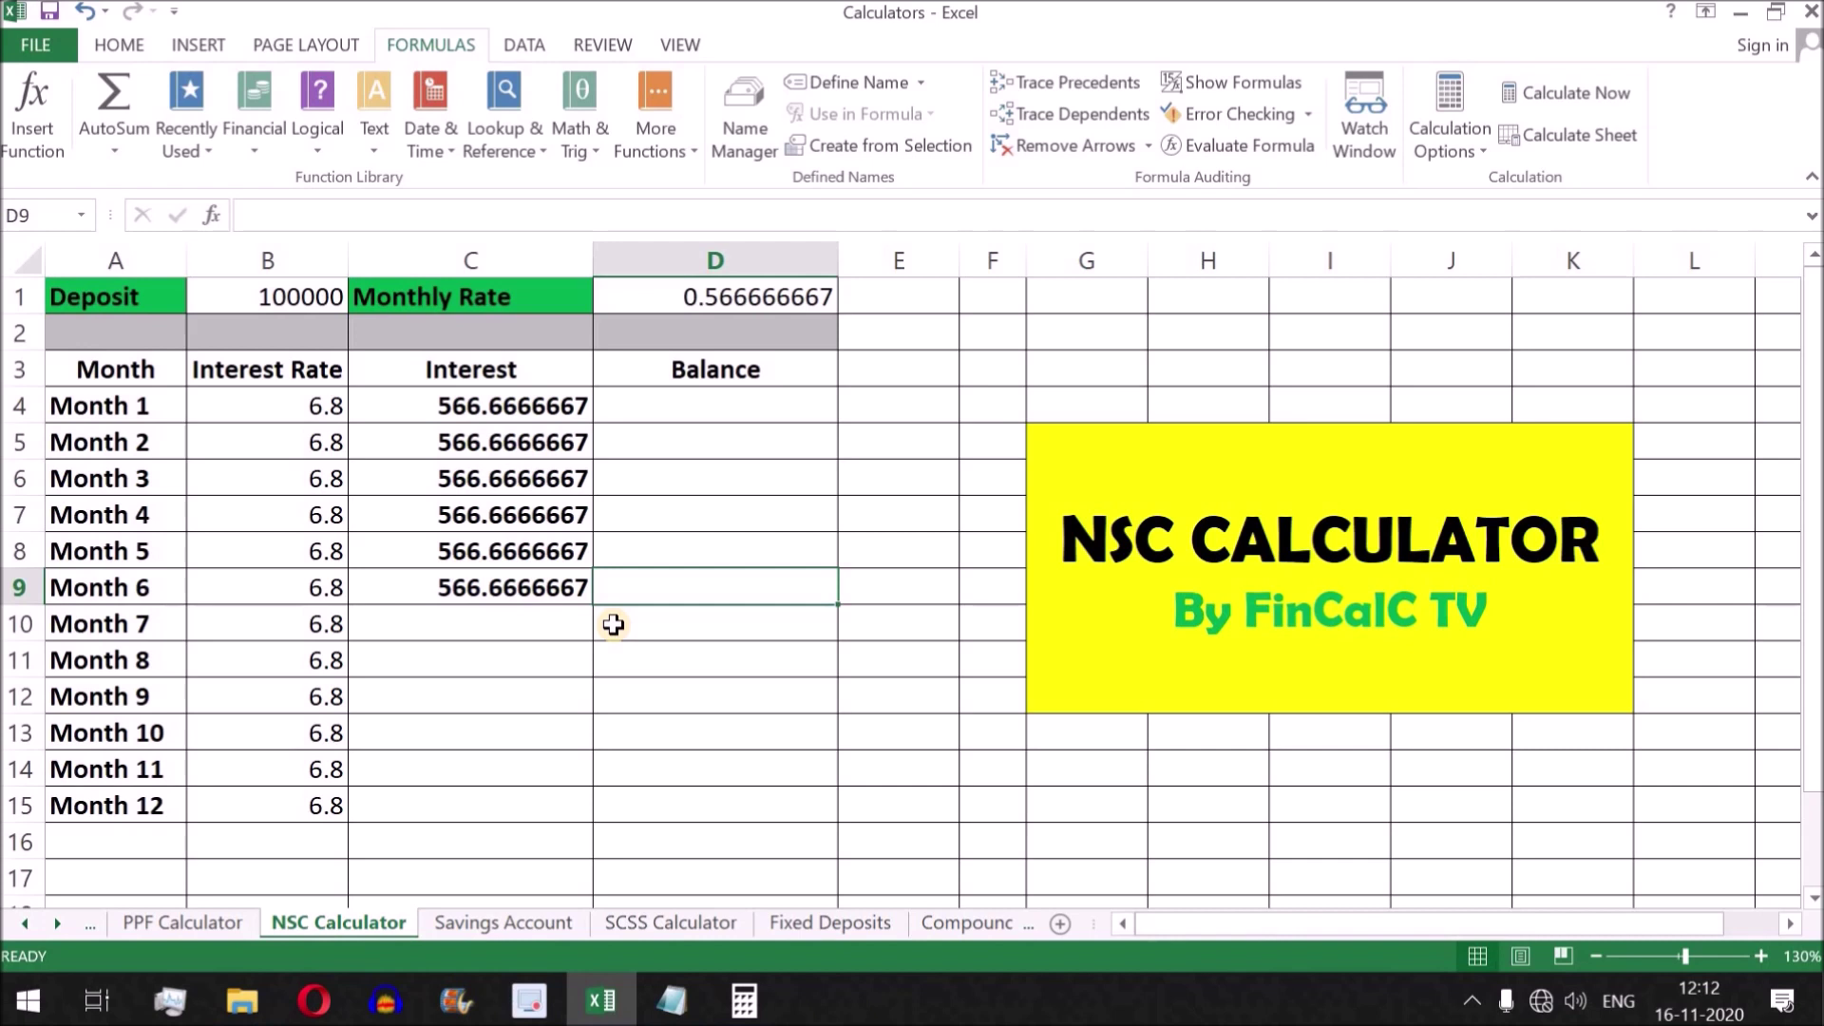
{"action": "left_click_drag", "start_coordinate": [517, 406], "coordinate": [521, 586]}
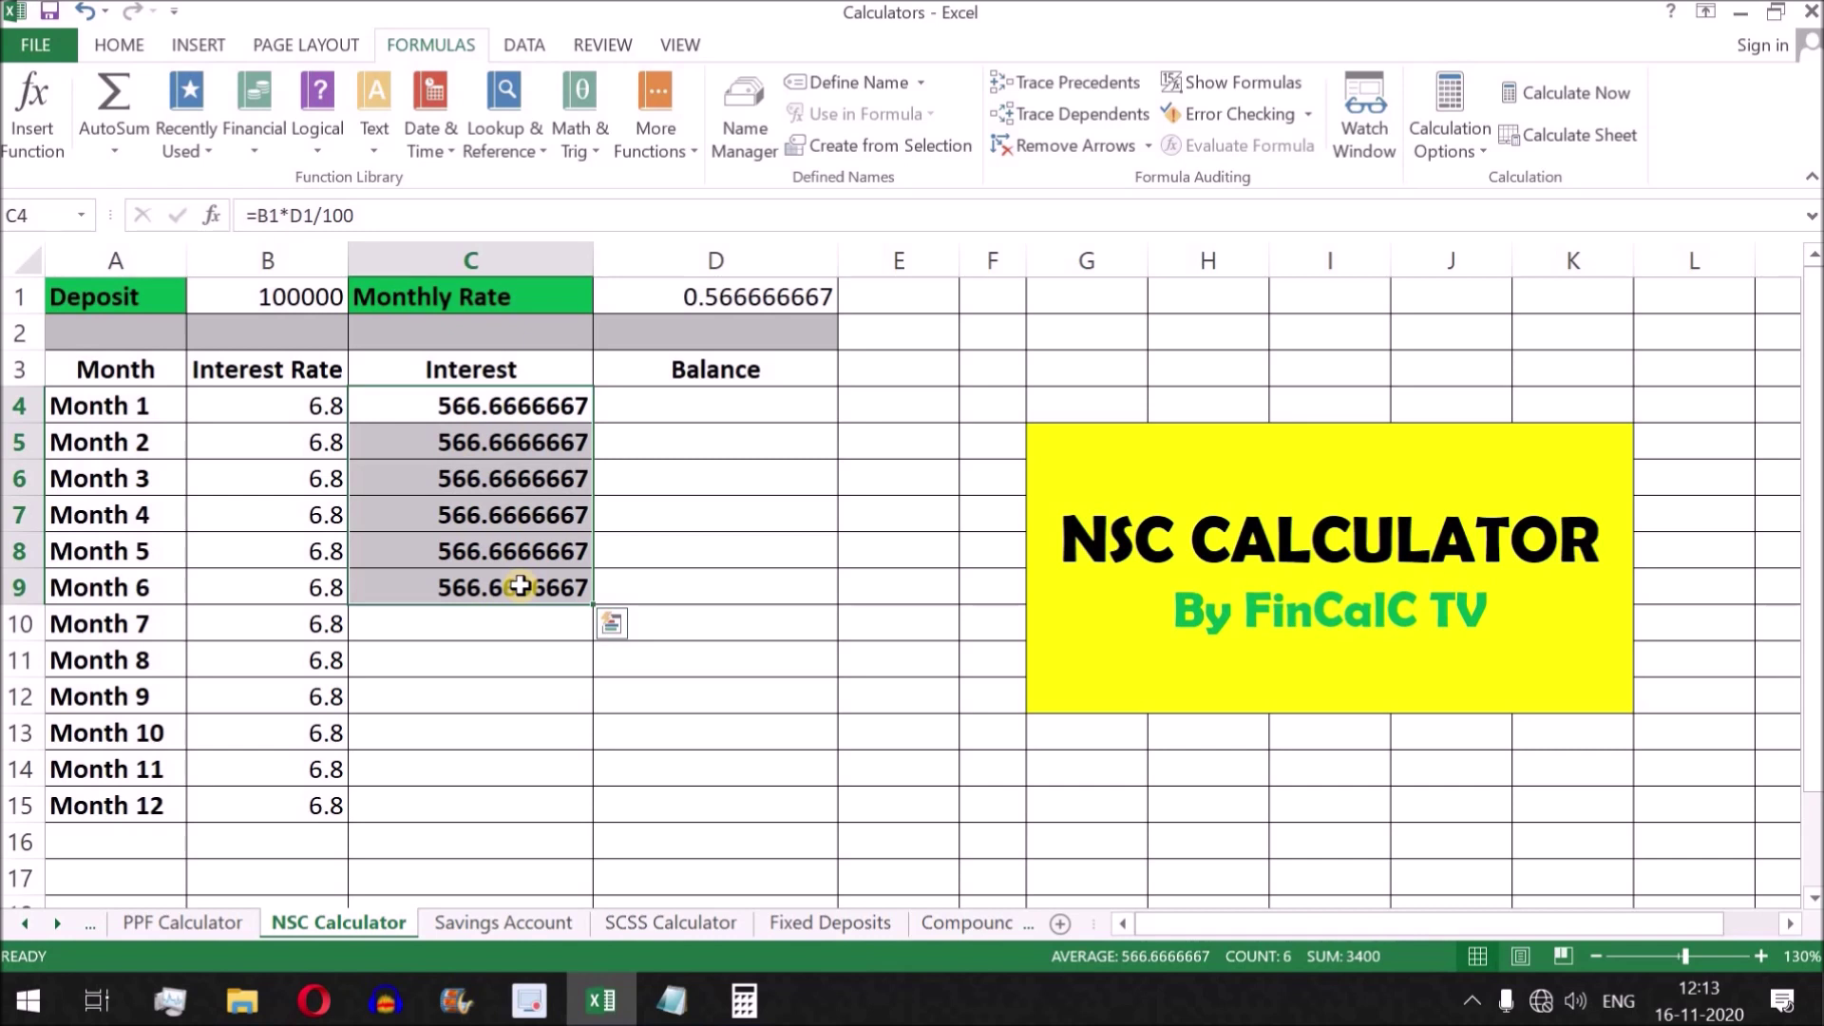
{"action": "left_click_drag", "start_coordinate": [527, 411], "coordinate": [528, 584]}
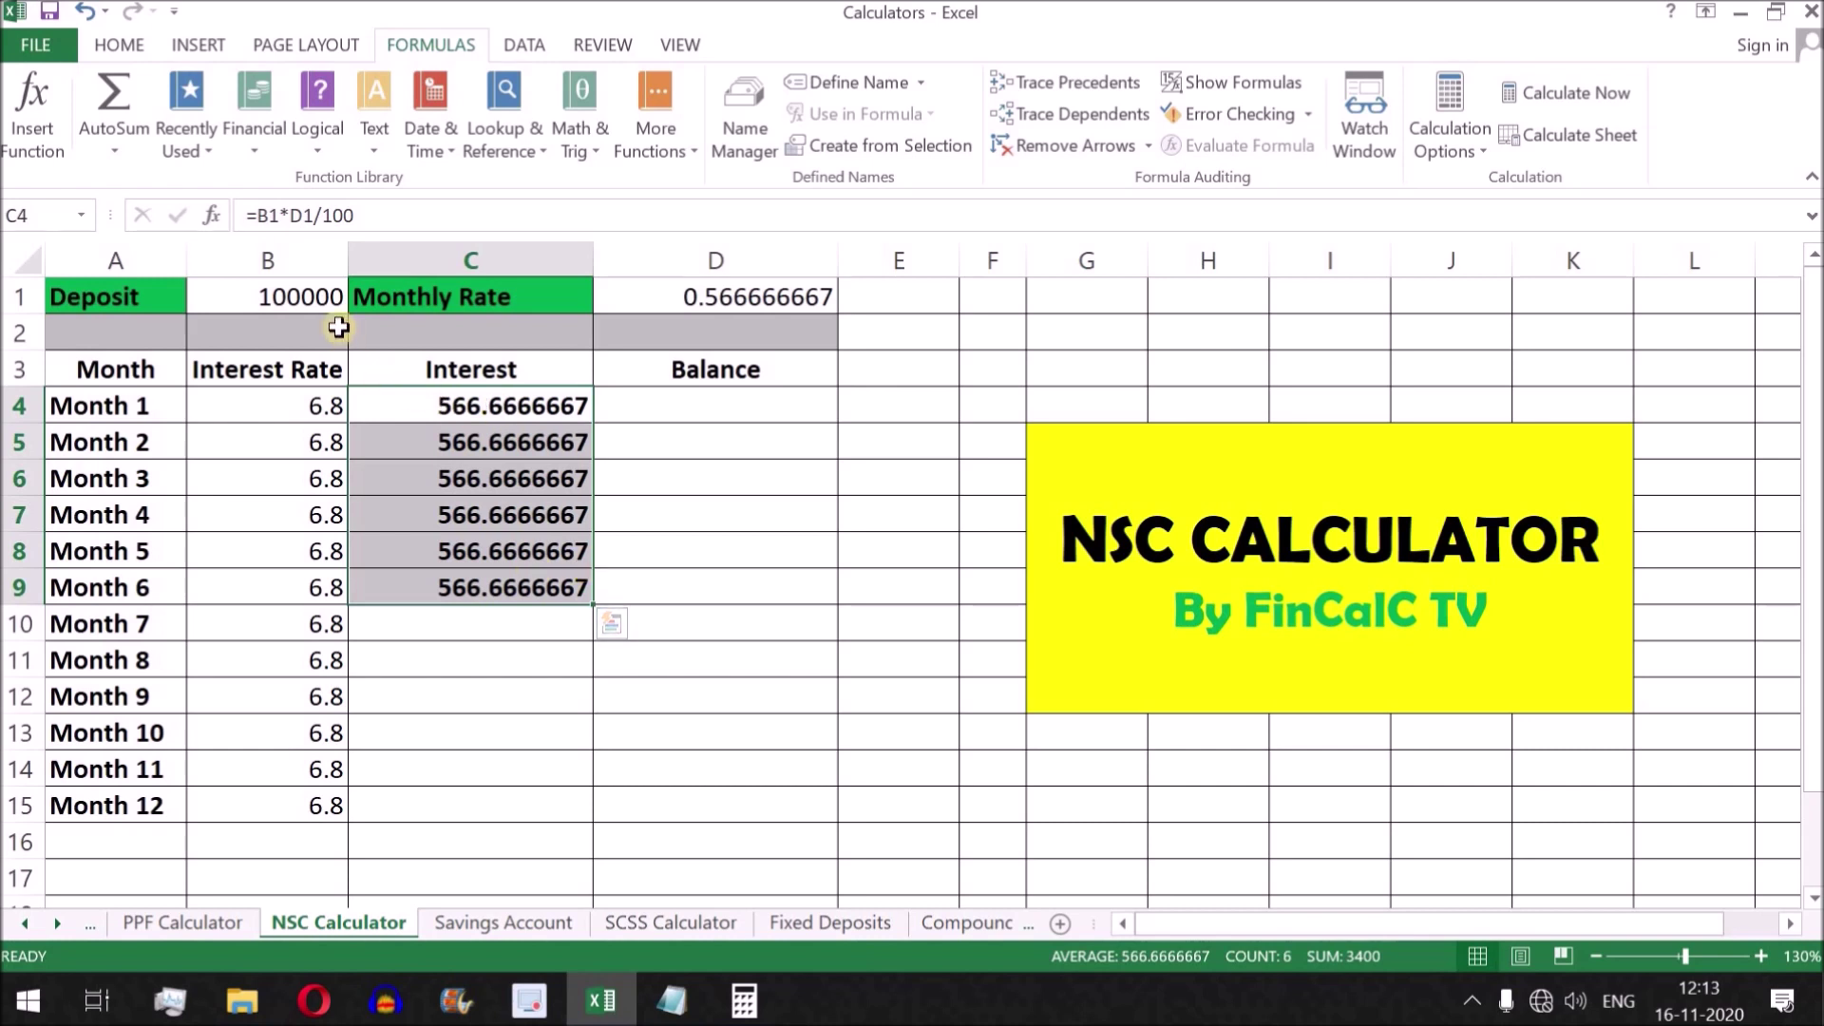
- Calculate the Month 6 Balance in cell D9 with =SUM(C4:C9,B1) and make the value bold
{"action": "left_click", "coordinate": [295, 297]}
{"action": "left_click", "coordinate": [696, 597]}
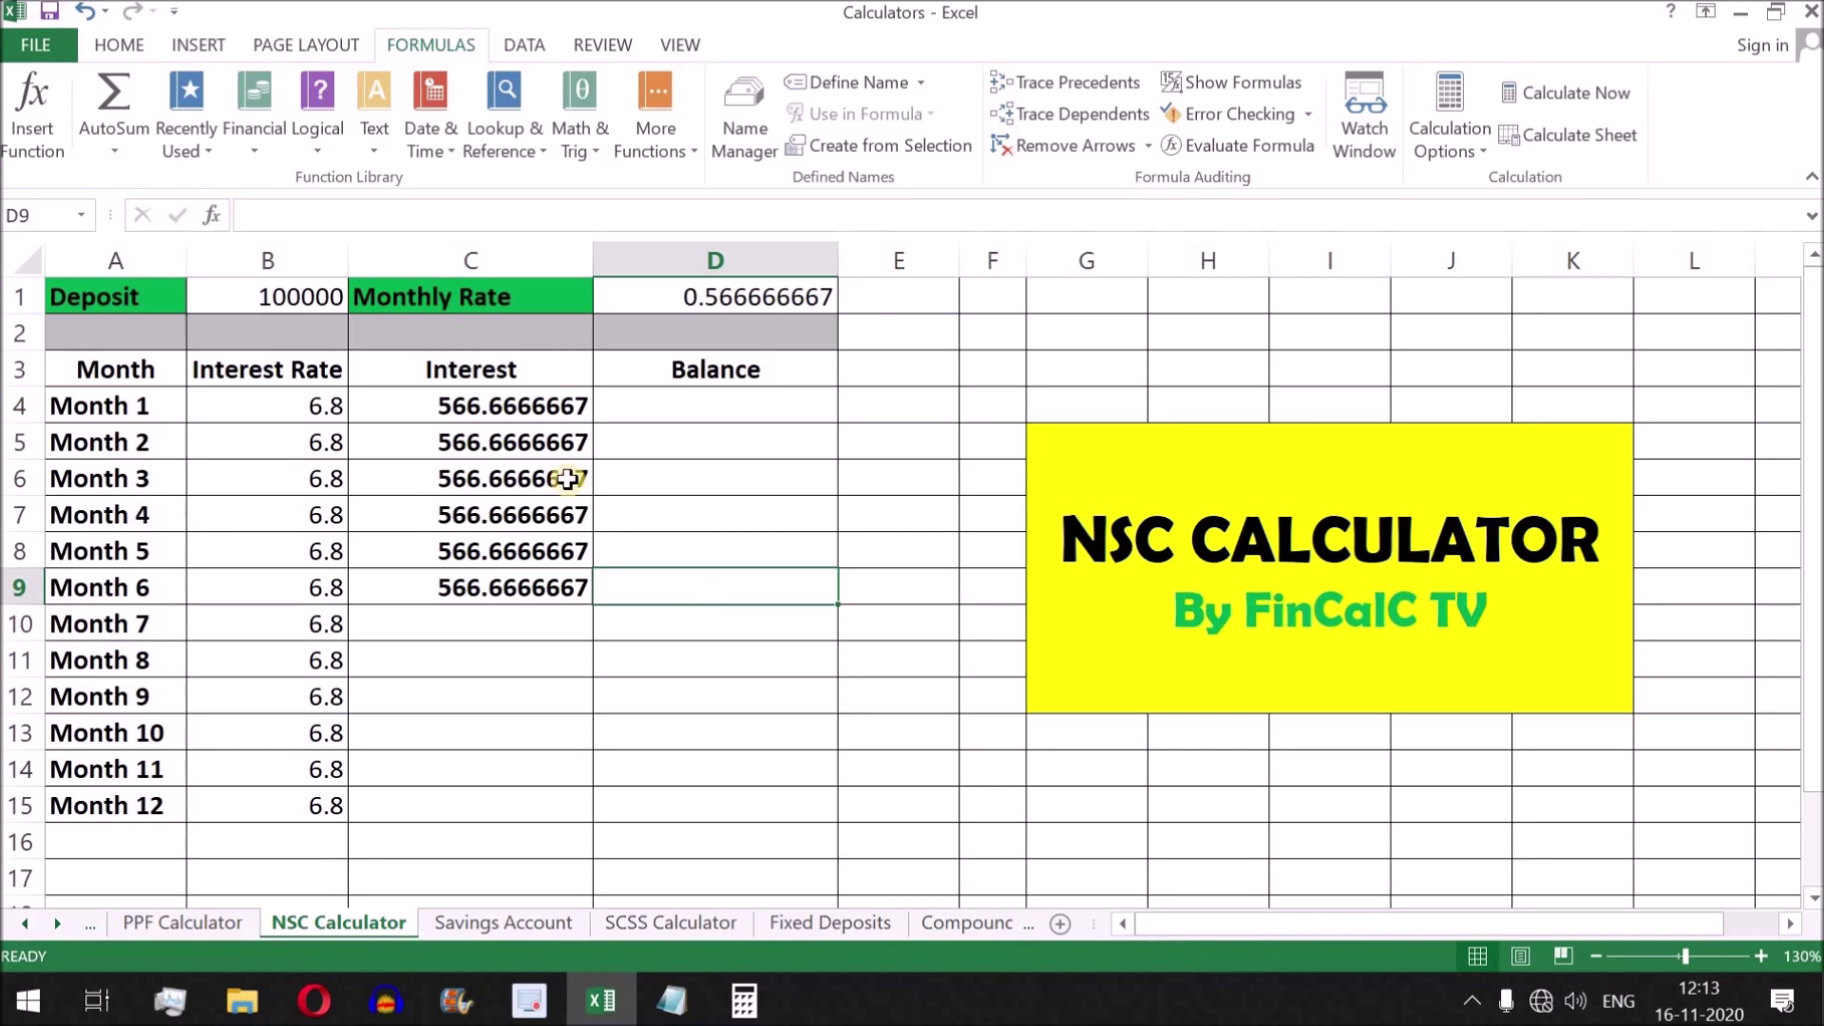
{"action": "left_click", "coordinate": [113, 95]}
{"action": "left_click_drag", "start_coordinate": [501, 418], "coordinate": [488, 583]}
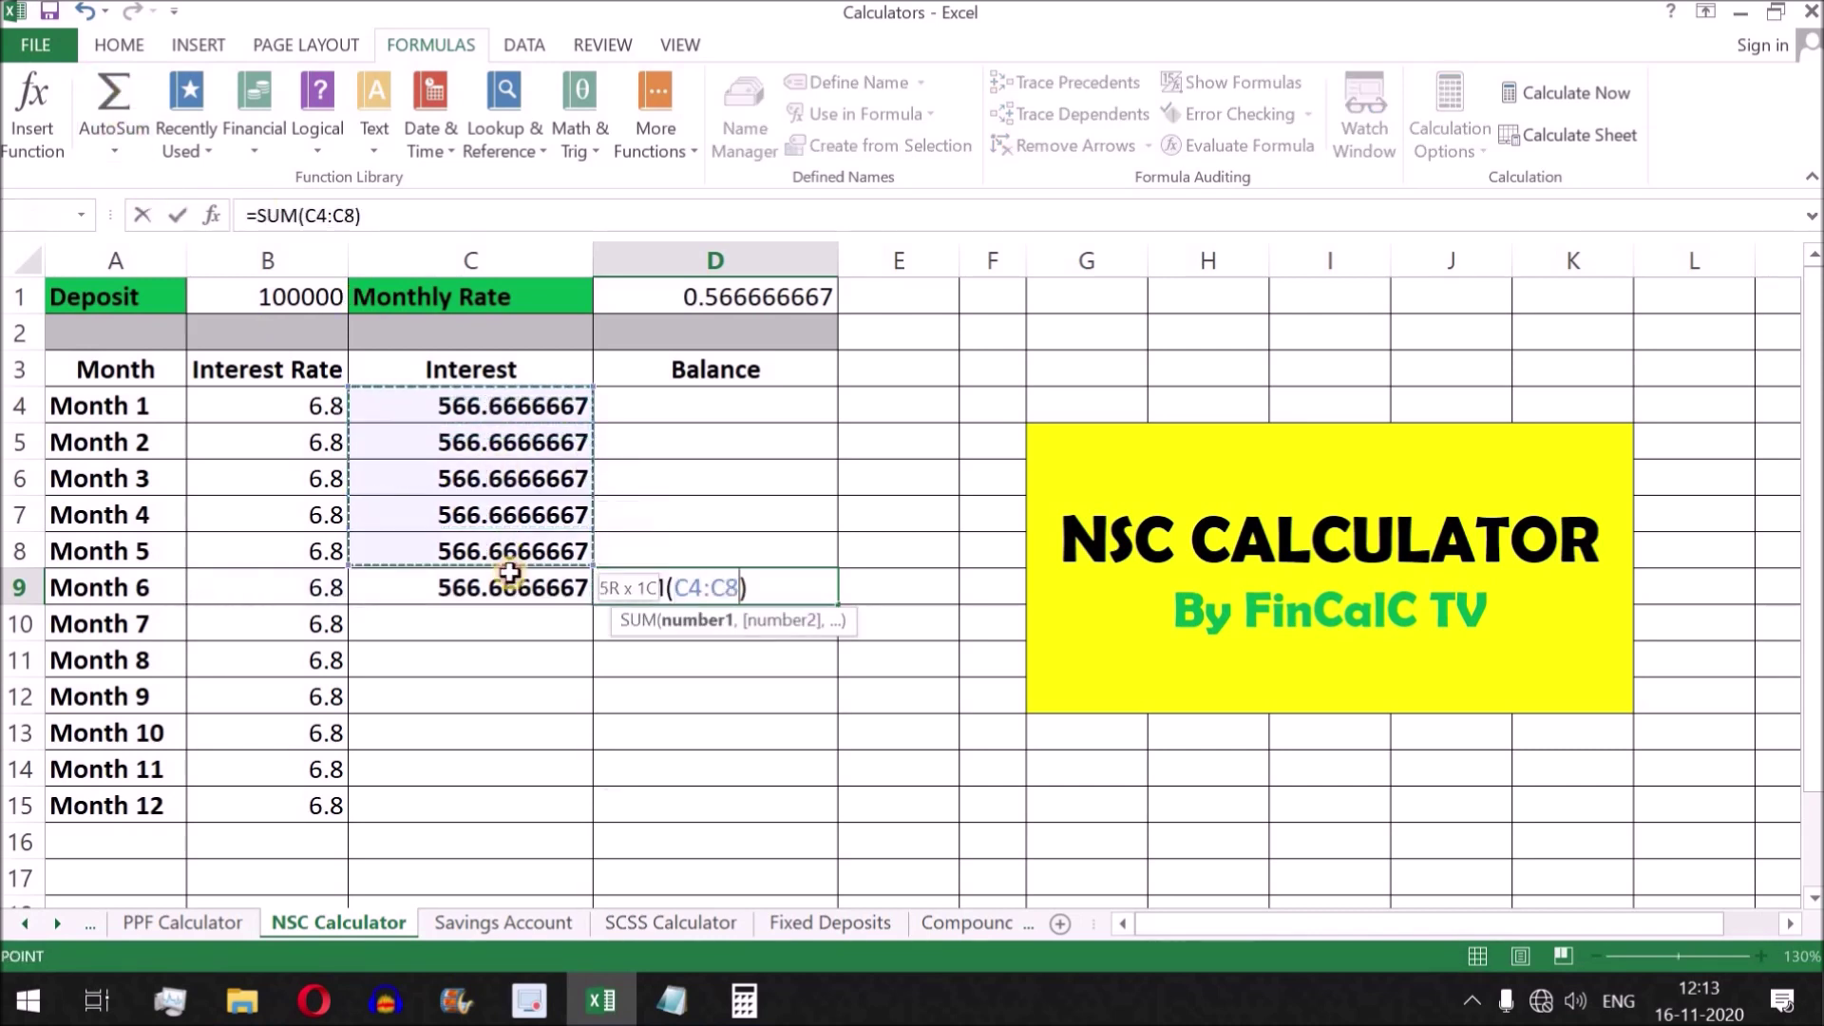
{"action": "left_click", "coordinate": [300, 297], "text": "ctrl"}
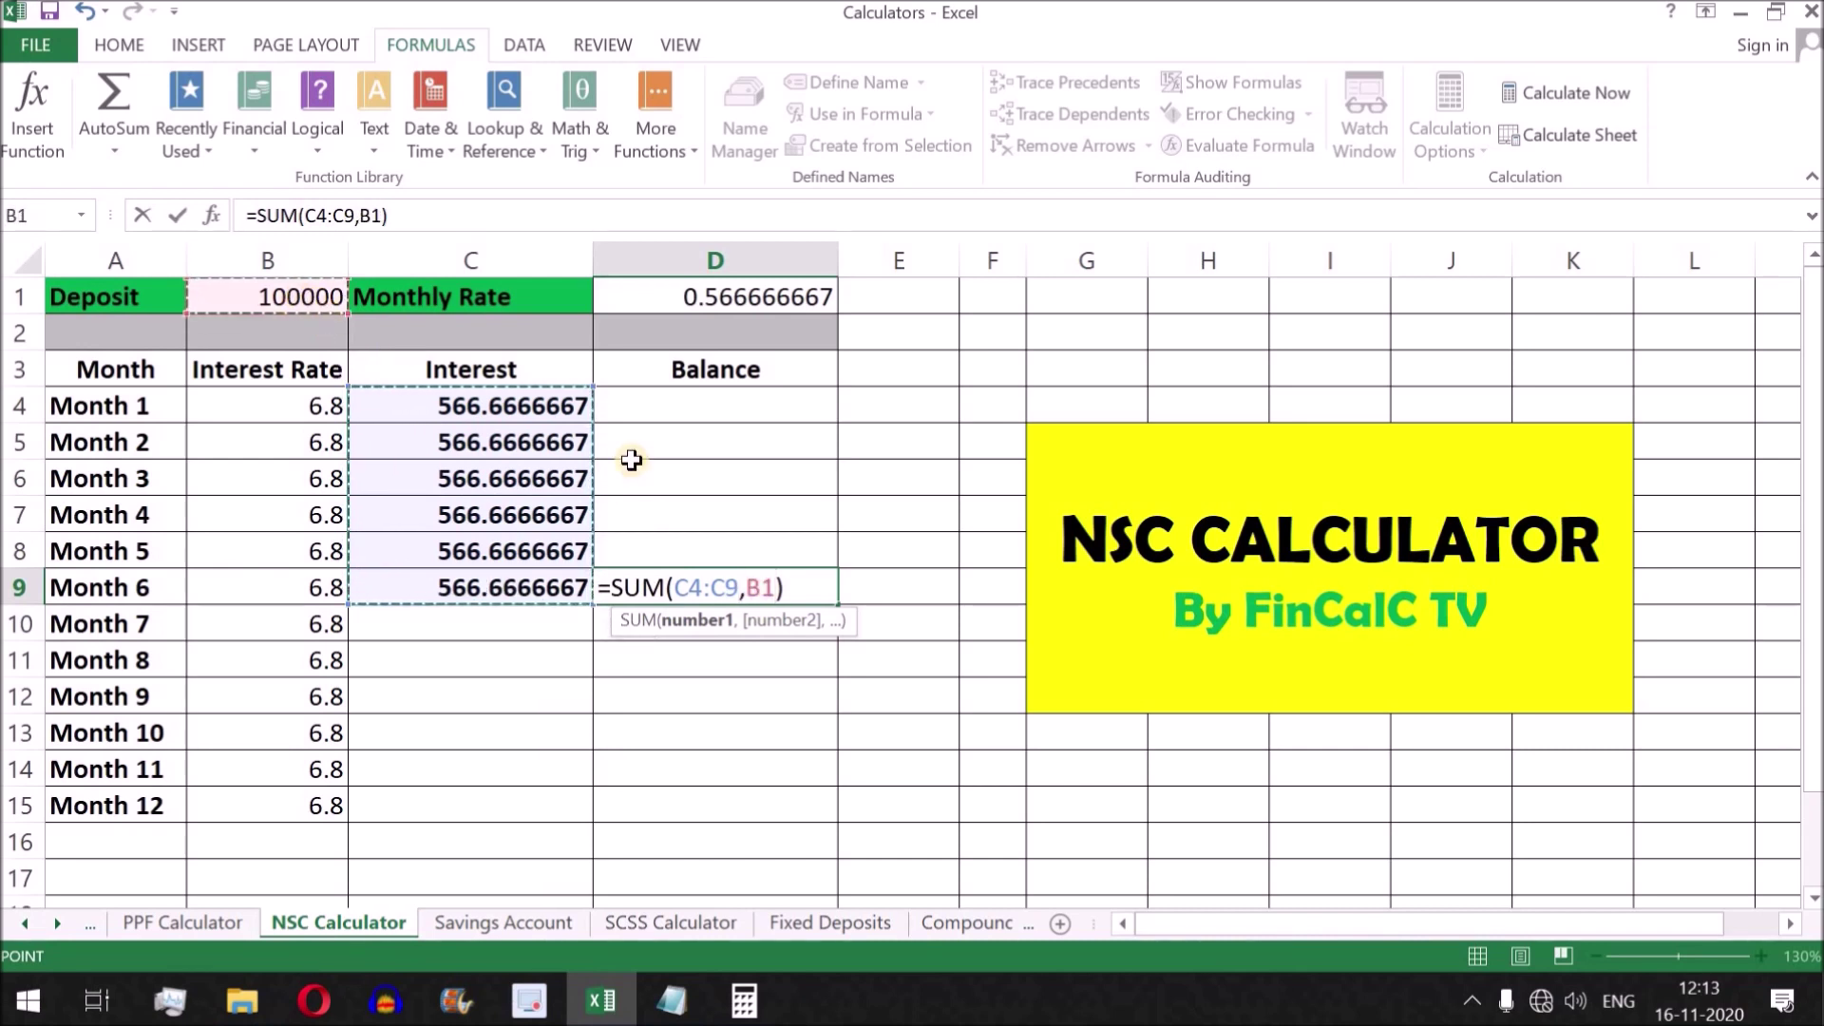
{"action": "key", "text": "ctrl+Return"}
{"action": "key", "text": "Return"}
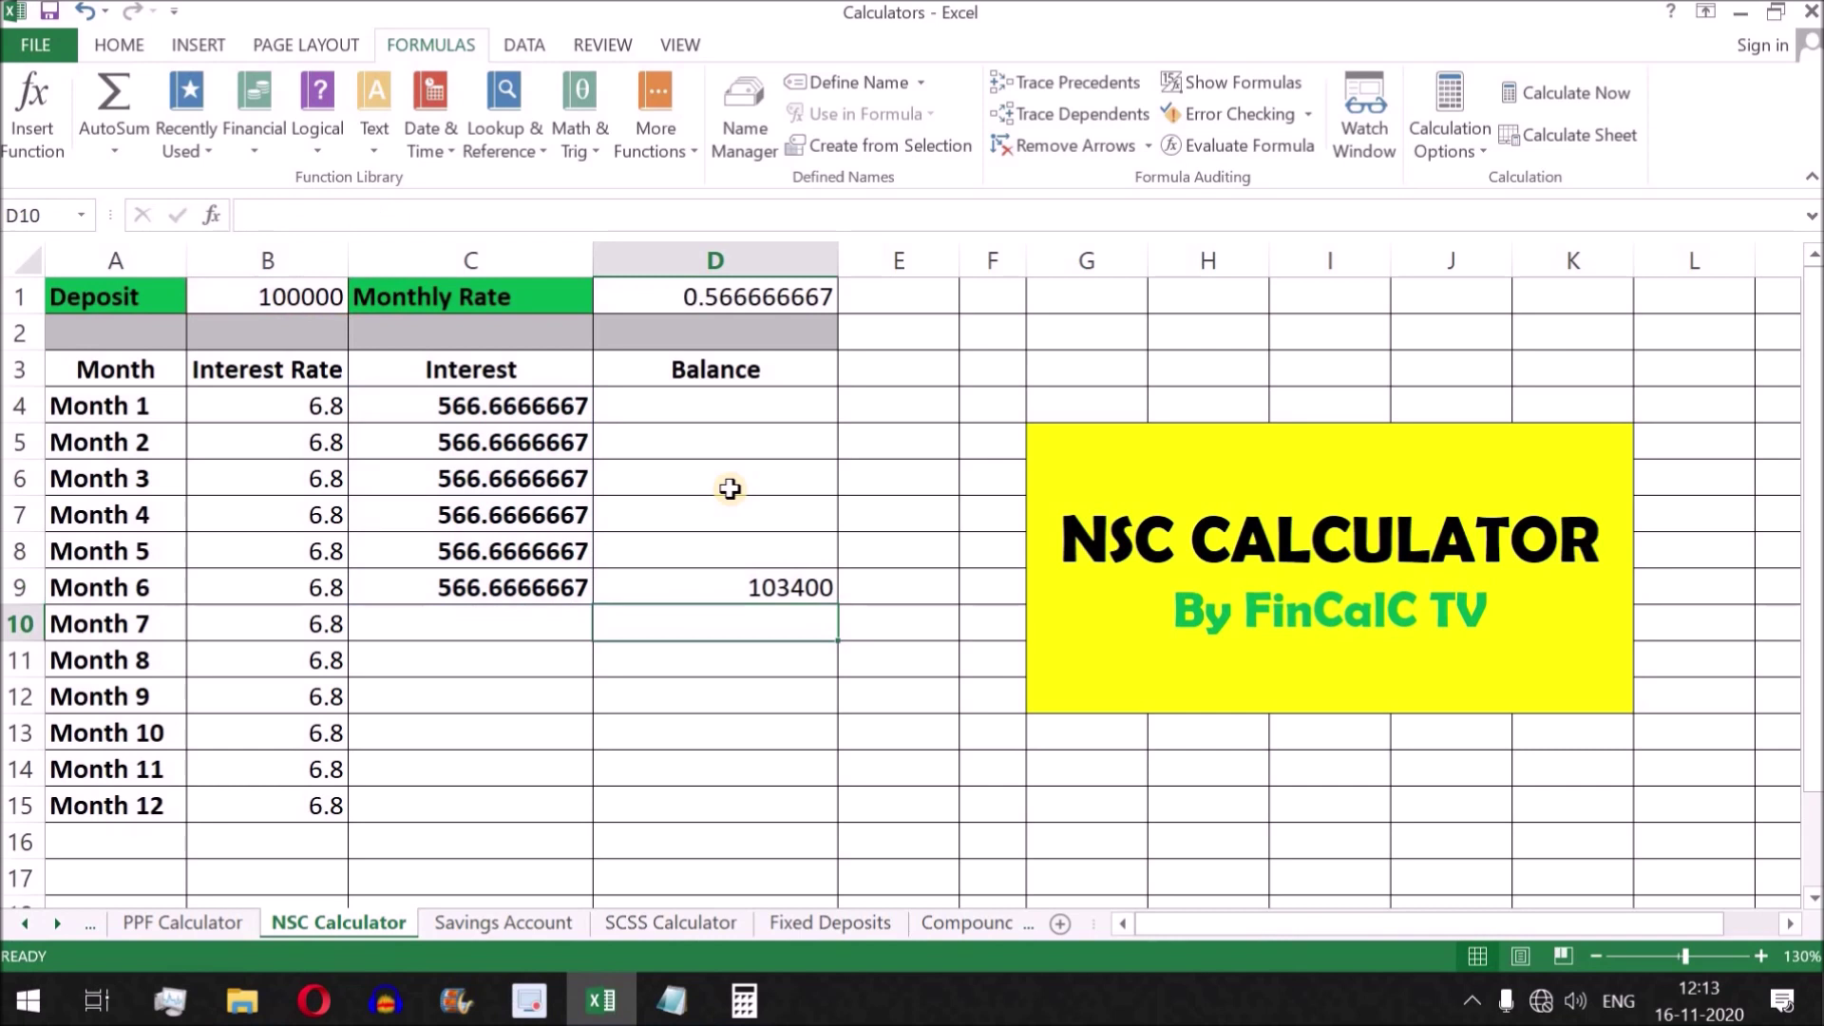
{"action": "left_click", "coordinate": [781, 591]}
{"action": "key", "text": "ctrl+b"}
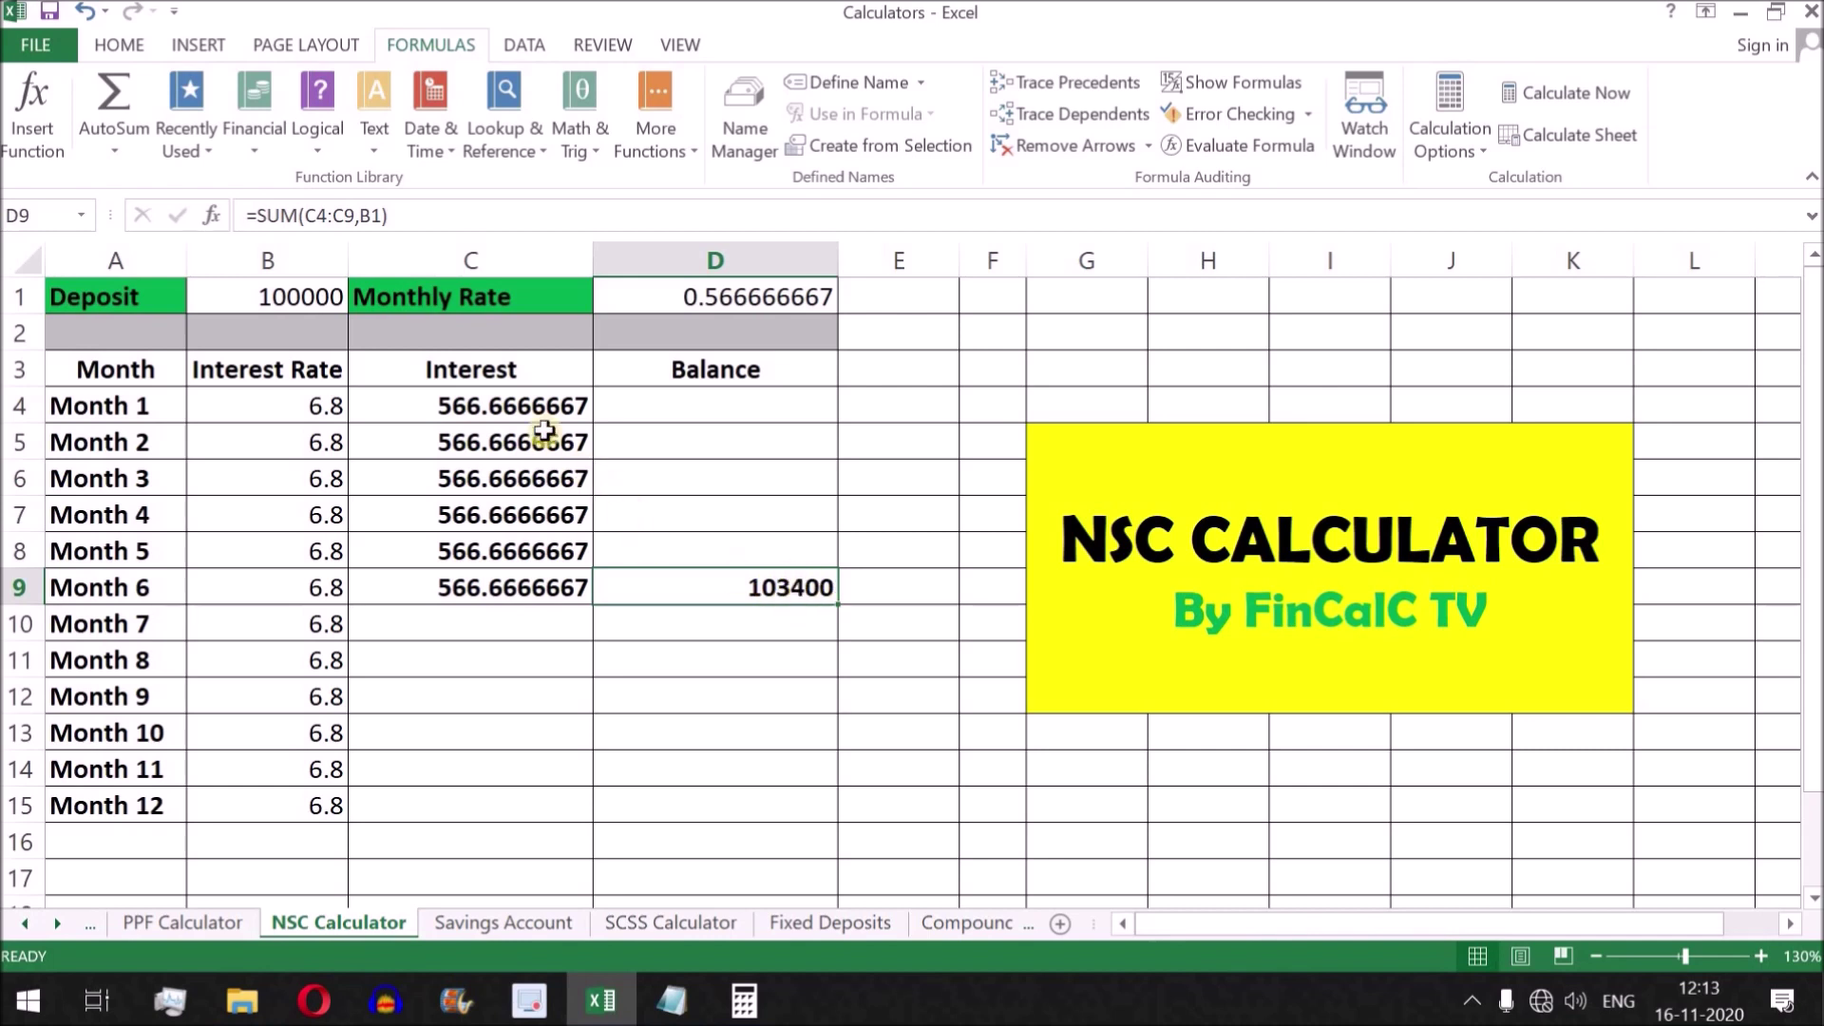
- Review the Month 1 to 6 Interest values, the Month 6 Balance and the Deposit as the basis for the Month 7 interest
{"action": "left_click_drag", "start_coordinate": [532, 413], "coordinate": [525, 580]}
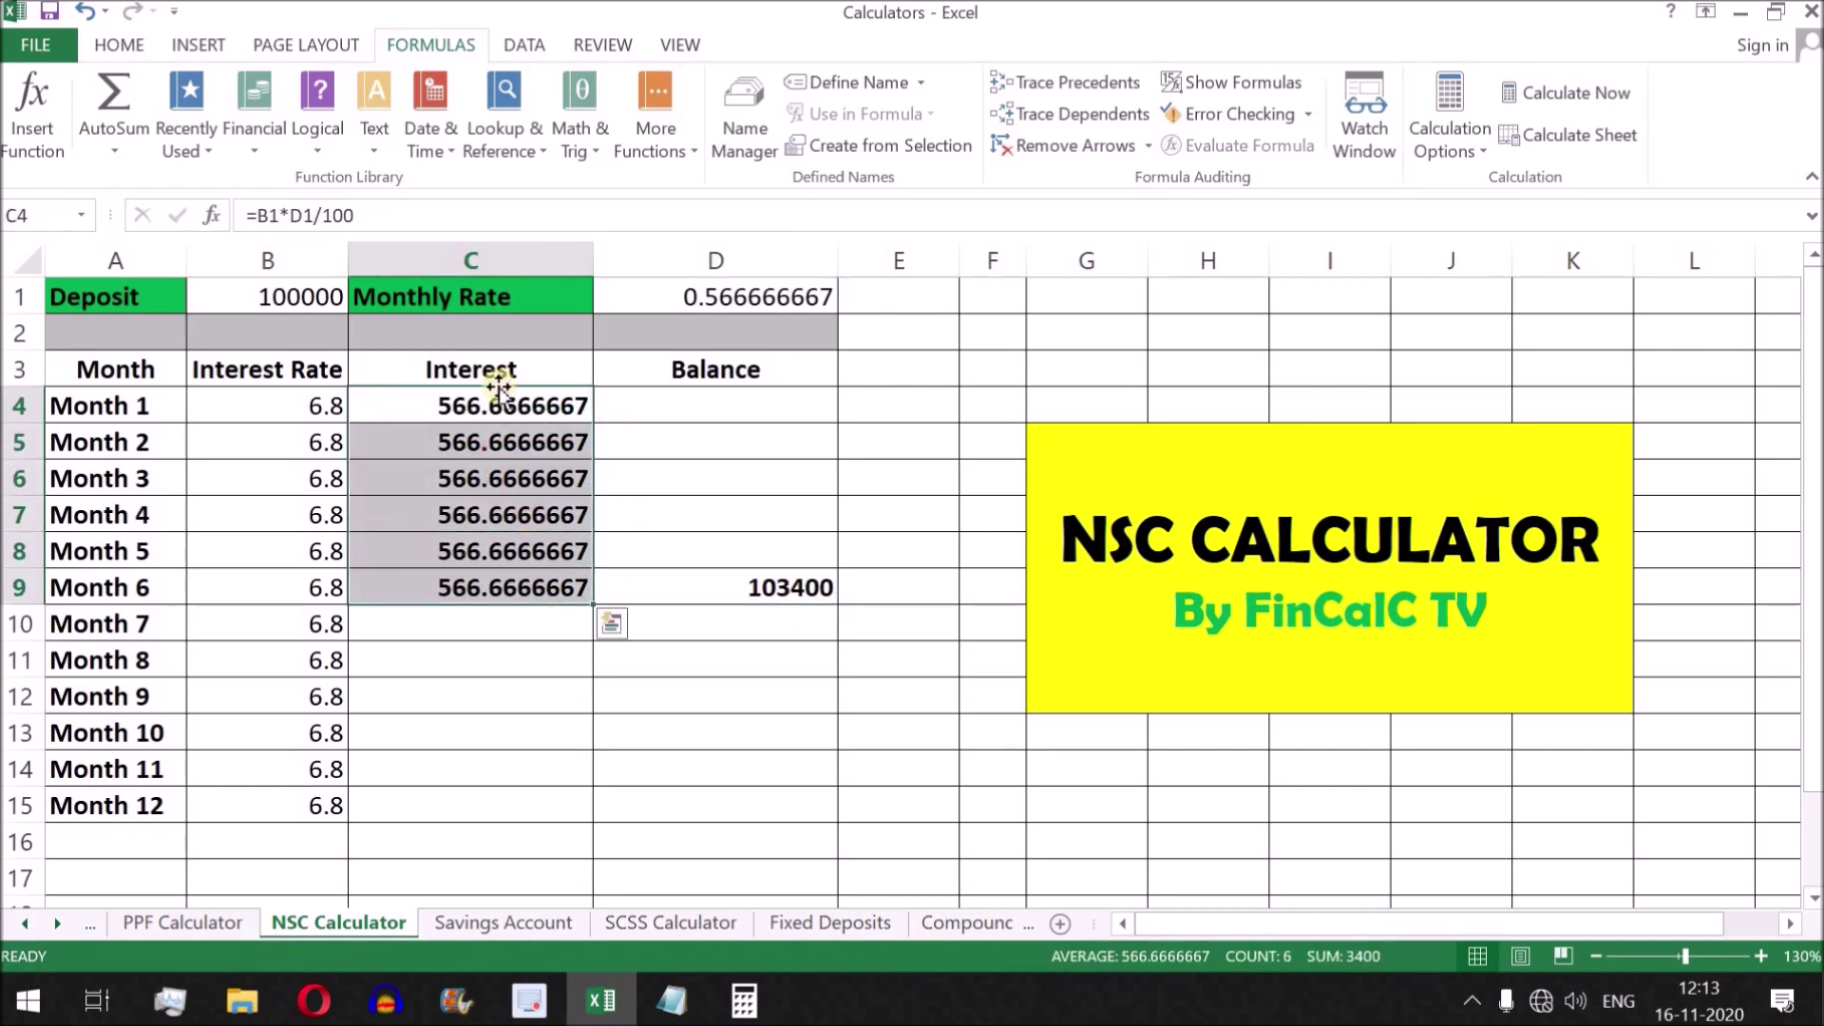
{"action": "left_click", "coordinate": [478, 593]}
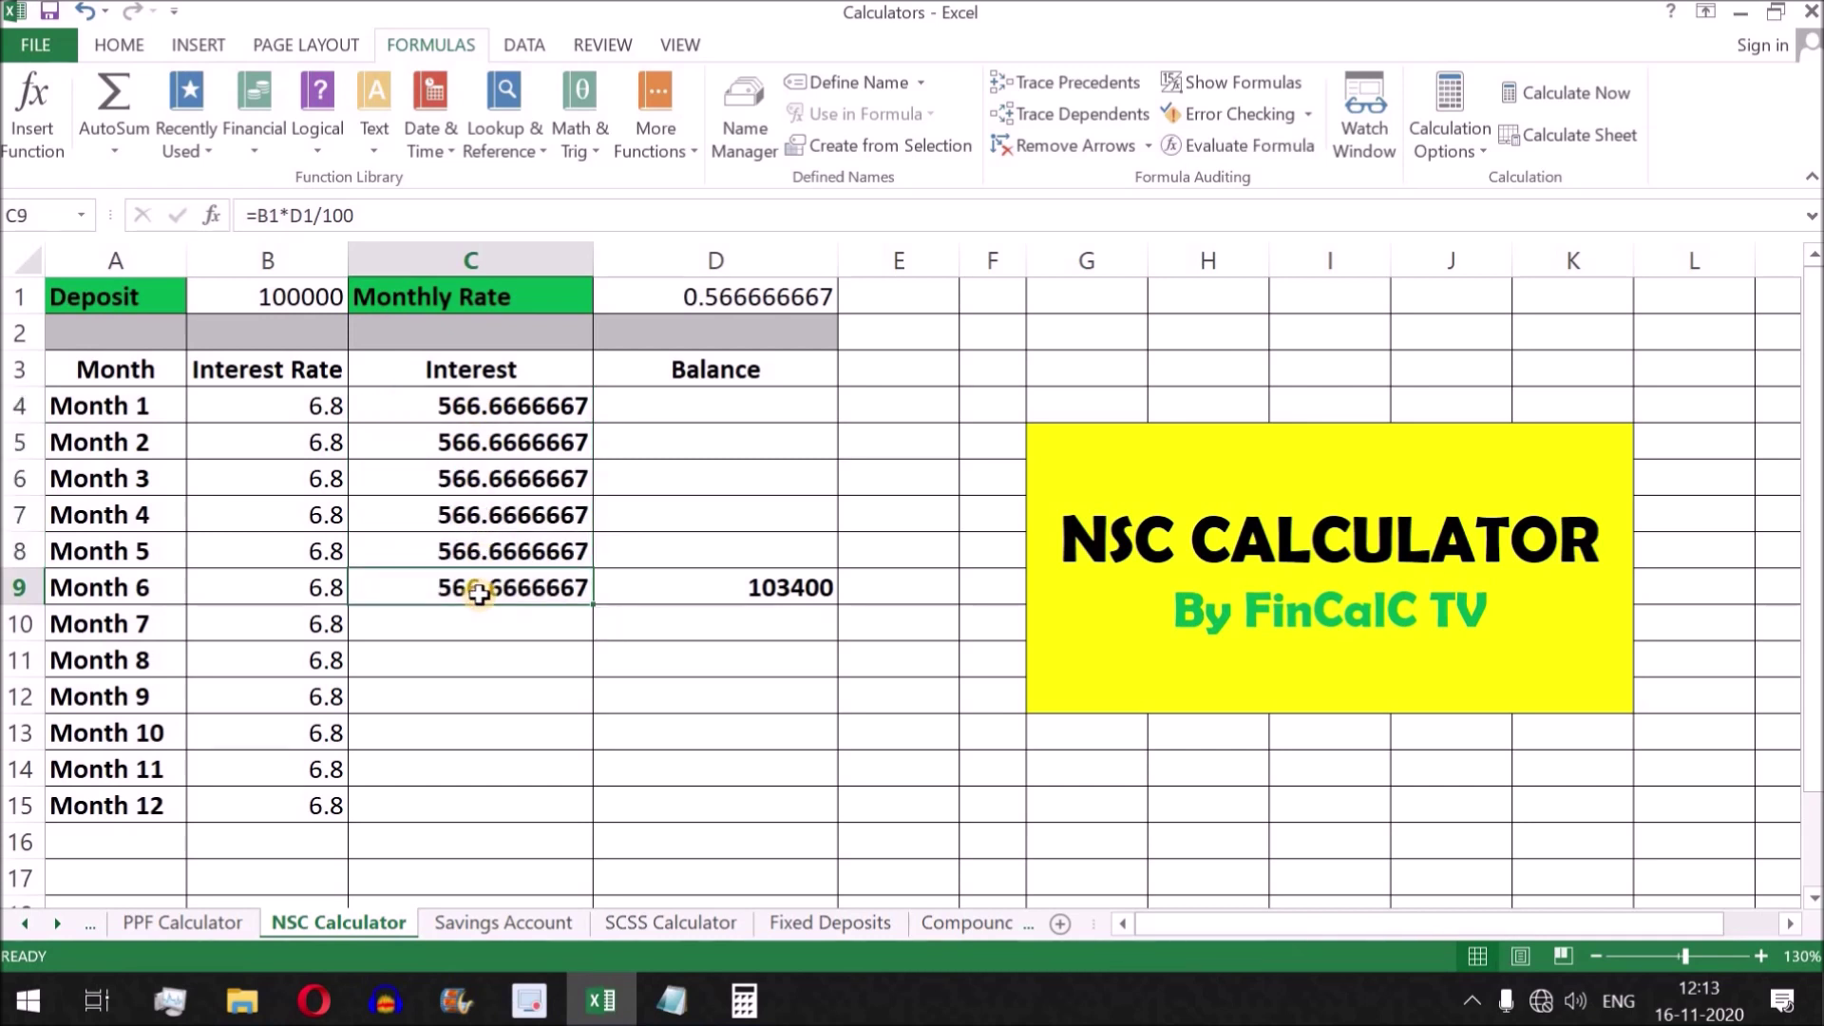
{"action": "left_click", "coordinate": [138, 629]}
{"action": "left_click", "coordinate": [405, 623]}
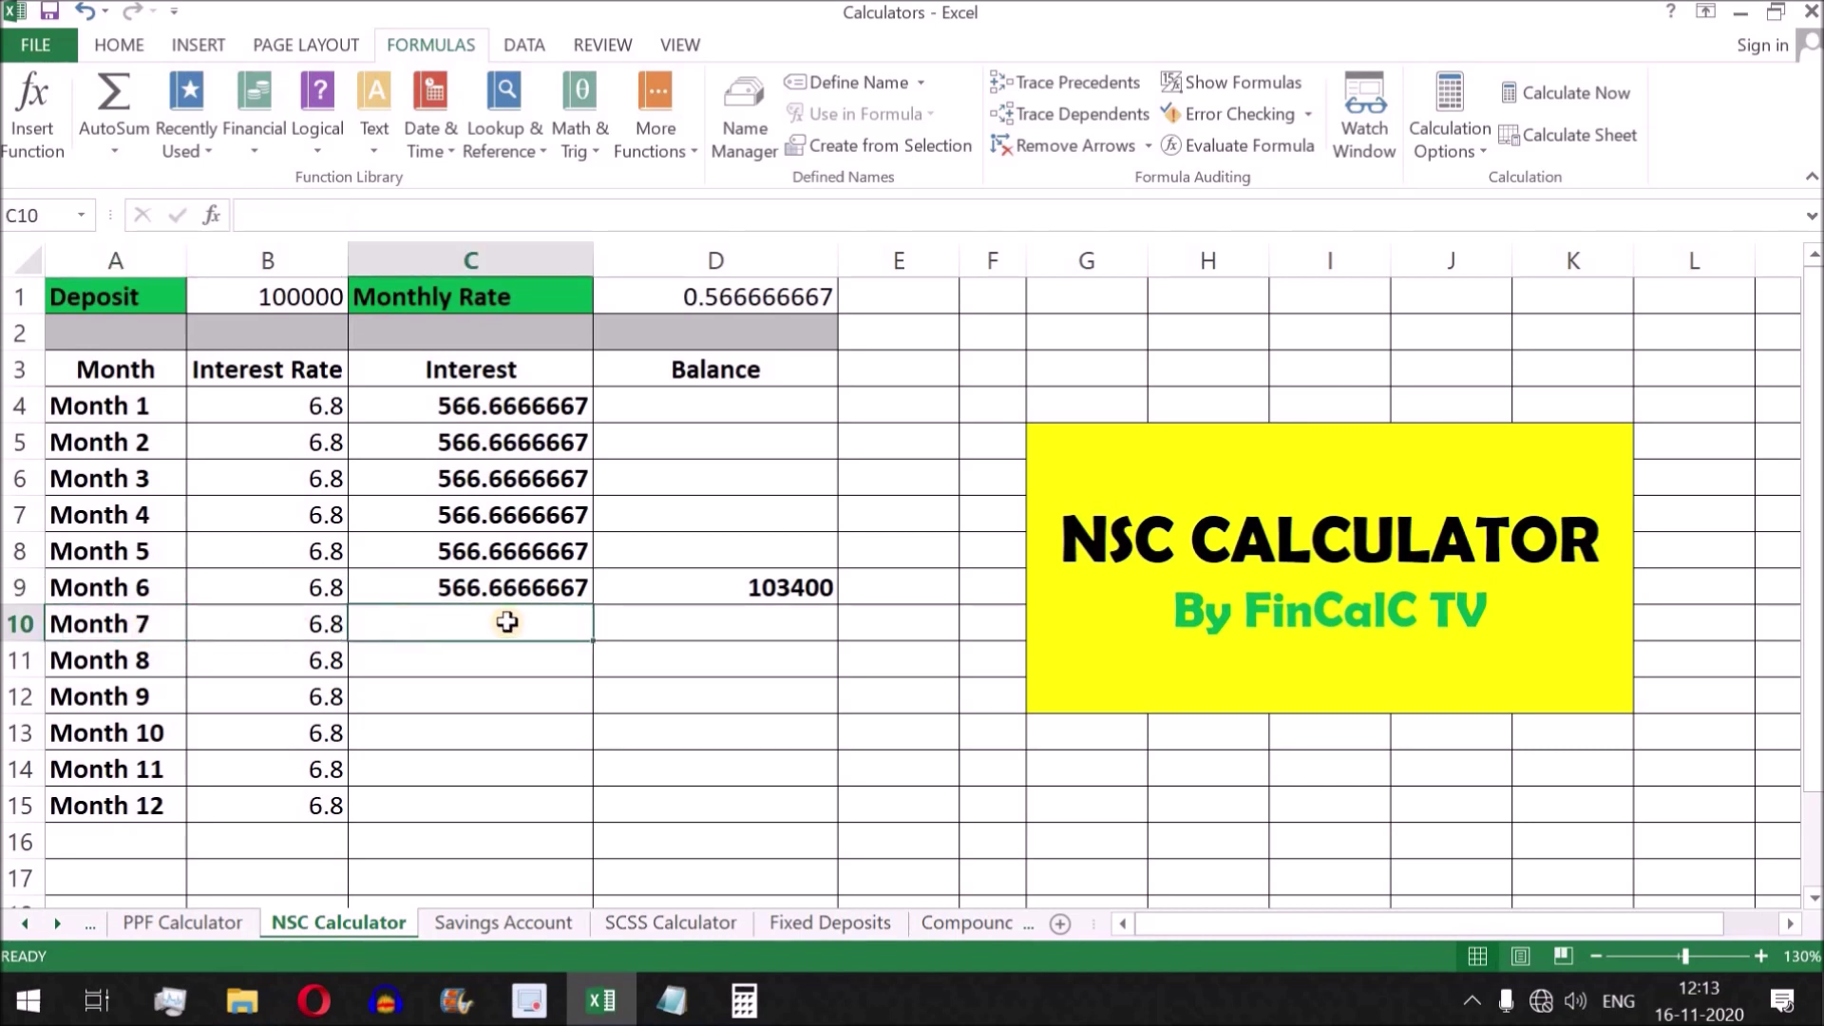
{"action": "left_click", "coordinate": [773, 587]}
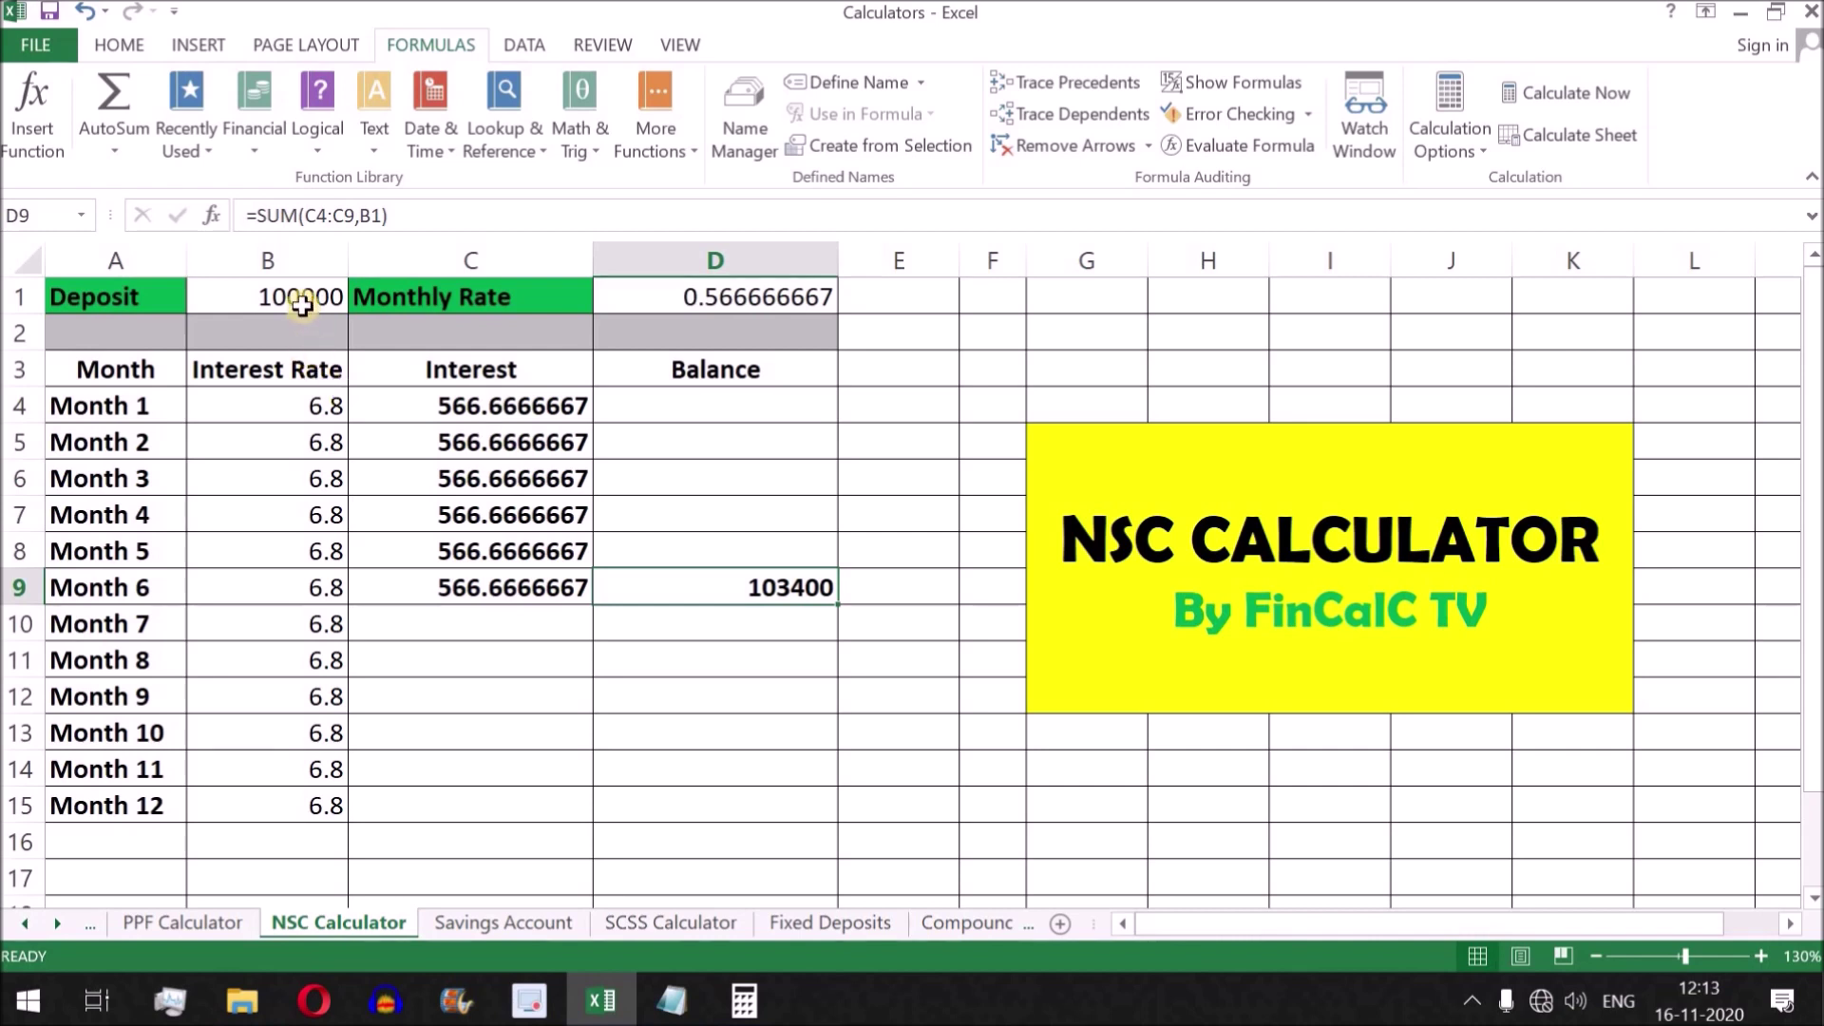
{"action": "left_click", "coordinate": [277, 297]}
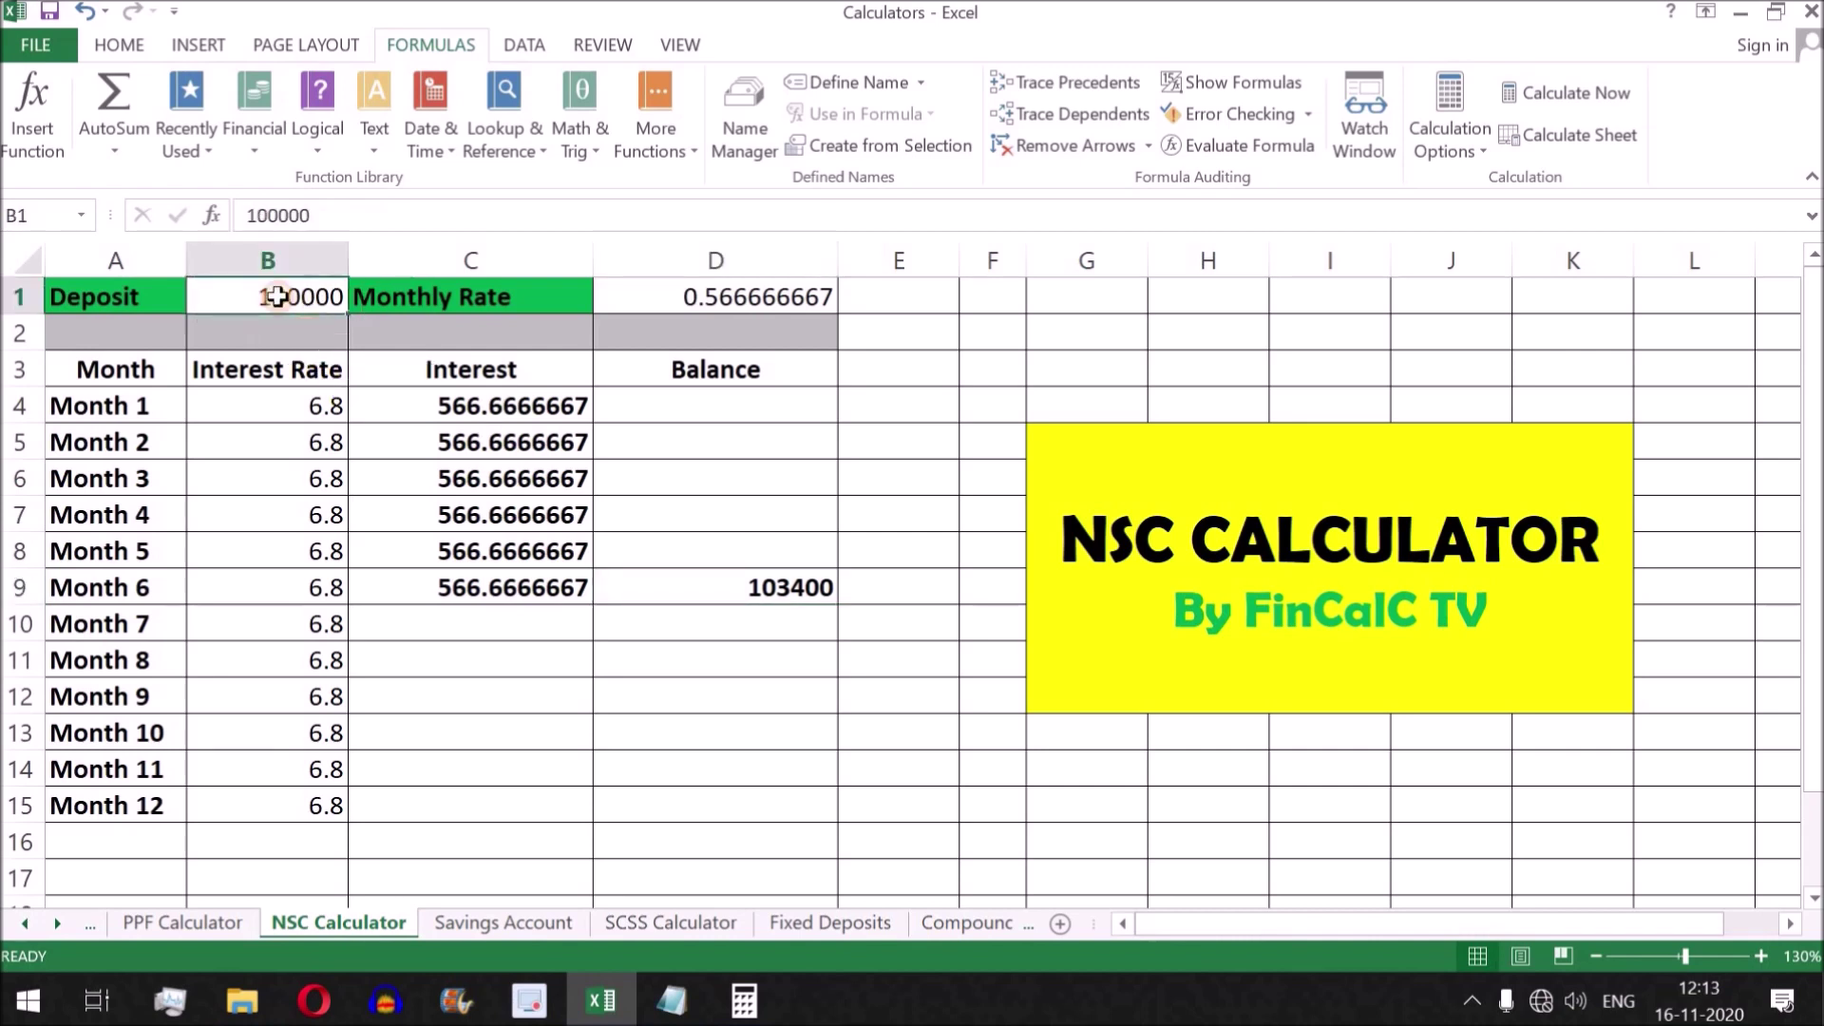
{"action": "left_click", "coordinate": [499, 628]}
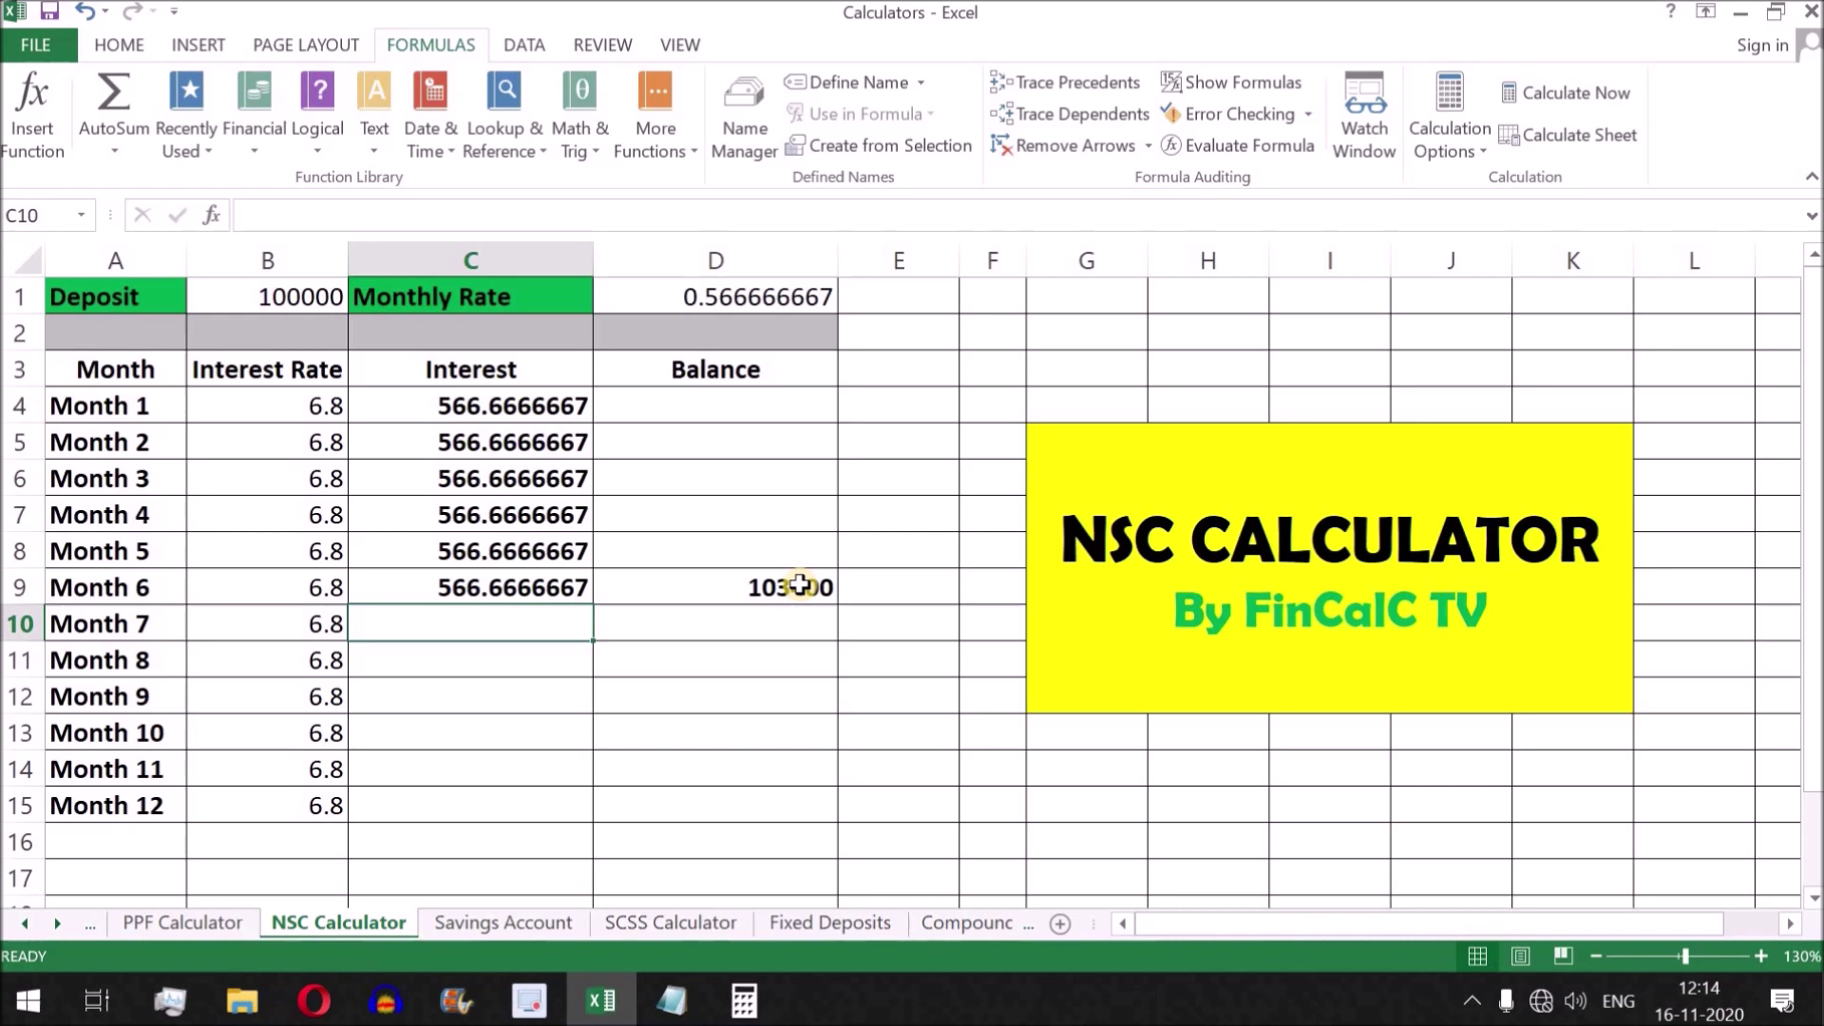
{"action": "left_click_drag", "start_coordinate": [485, 407], "coordinate": [499, 591]}
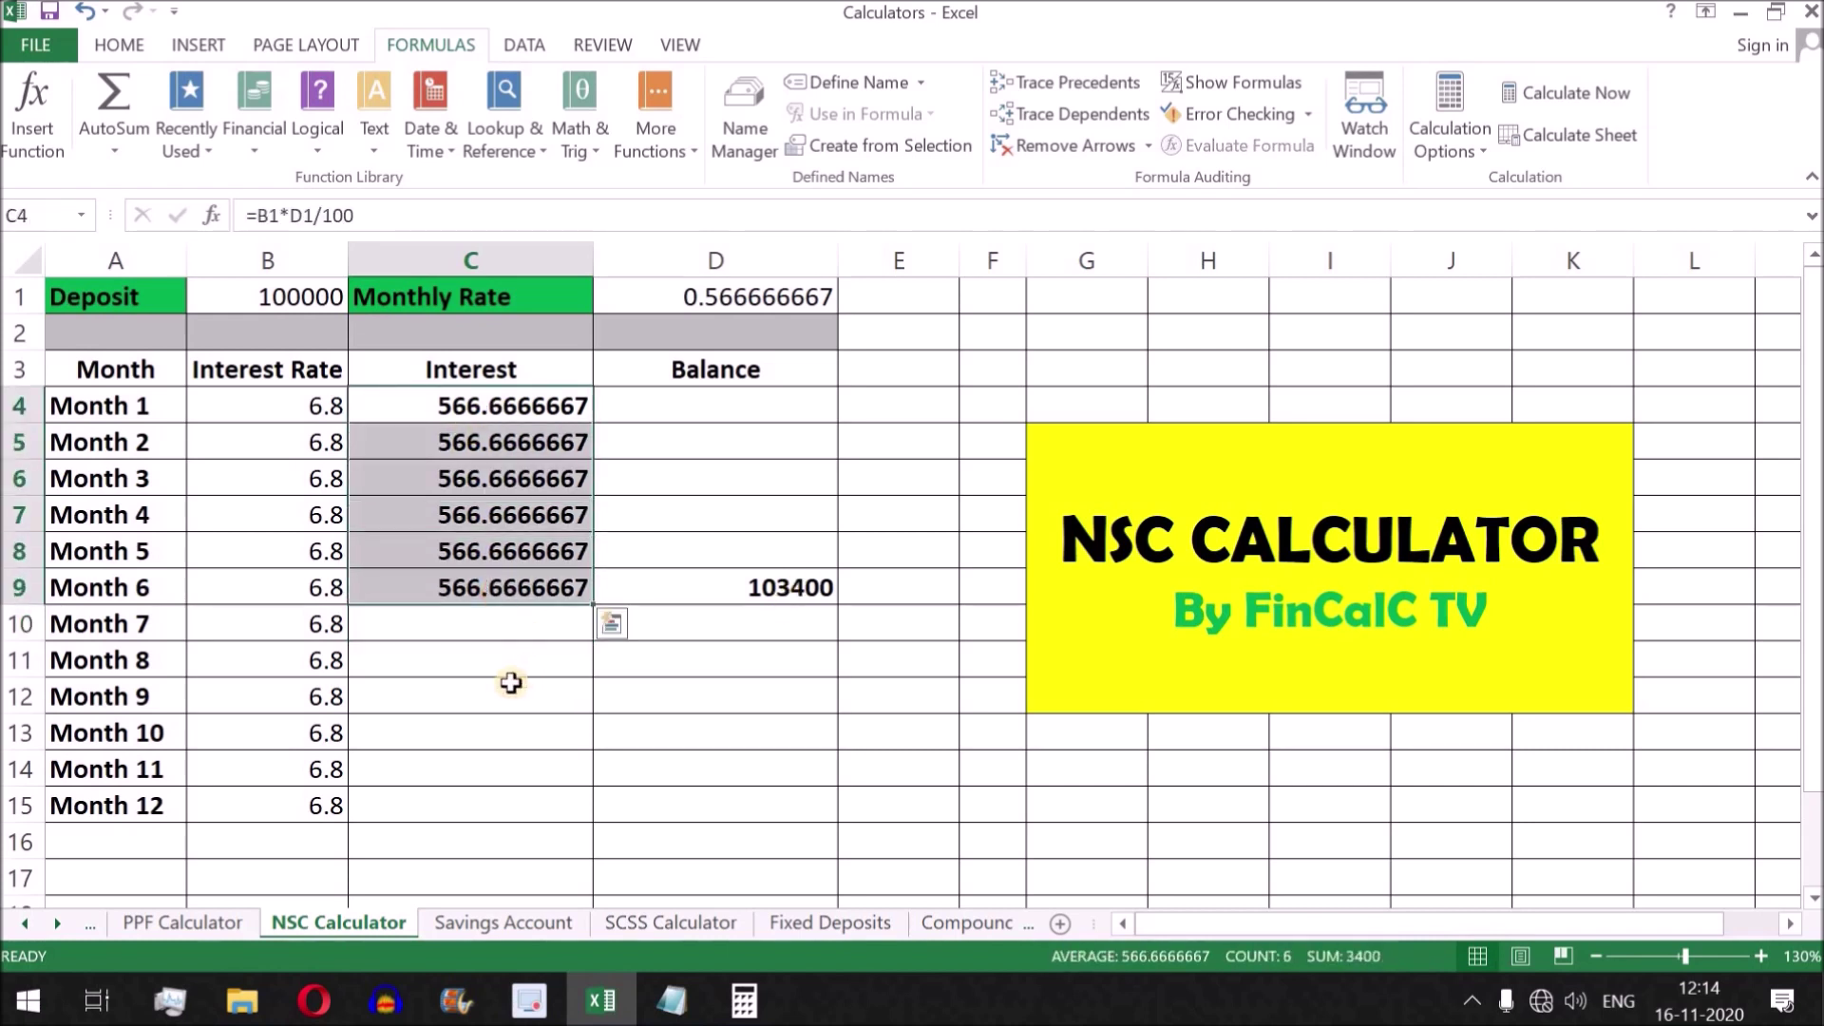
- Calculate the Month 7 Interest in cell C10 from the Month 6 balance with the formula =D9*D1/100
{"action": "left_click", "coordinate": [528, 625]}
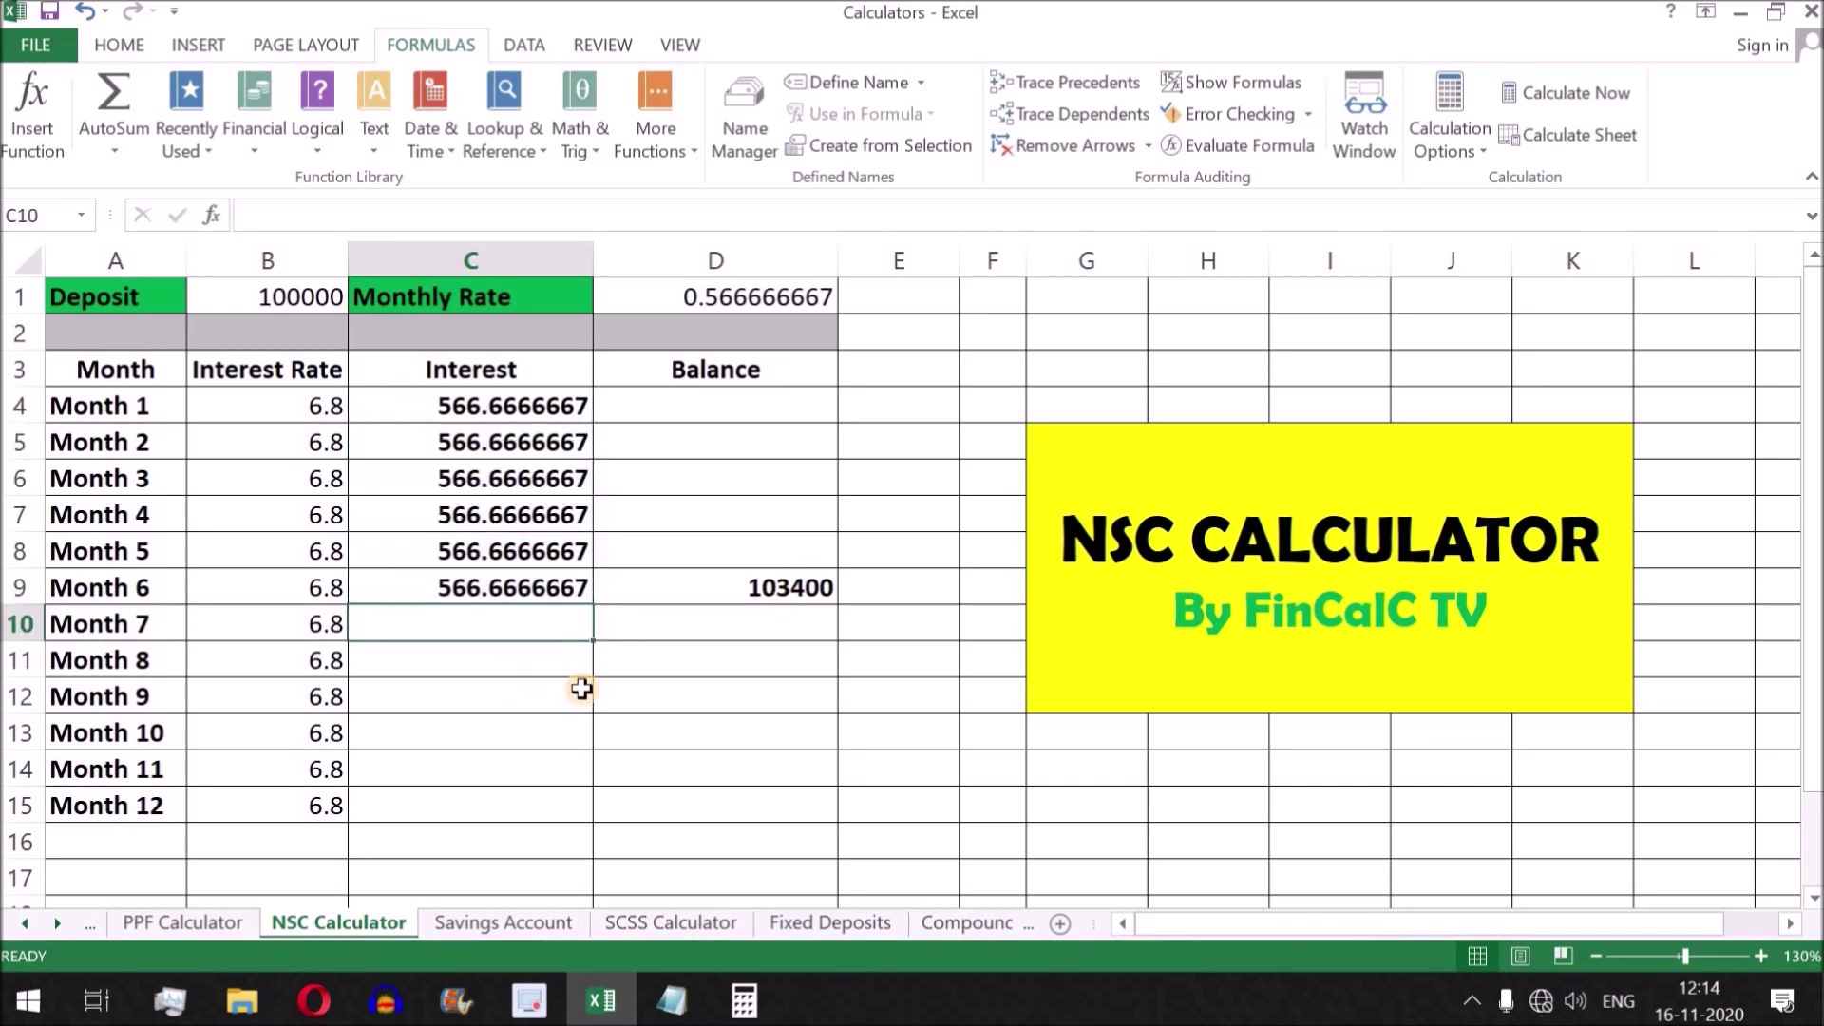
{"action": "type", "text": "="}
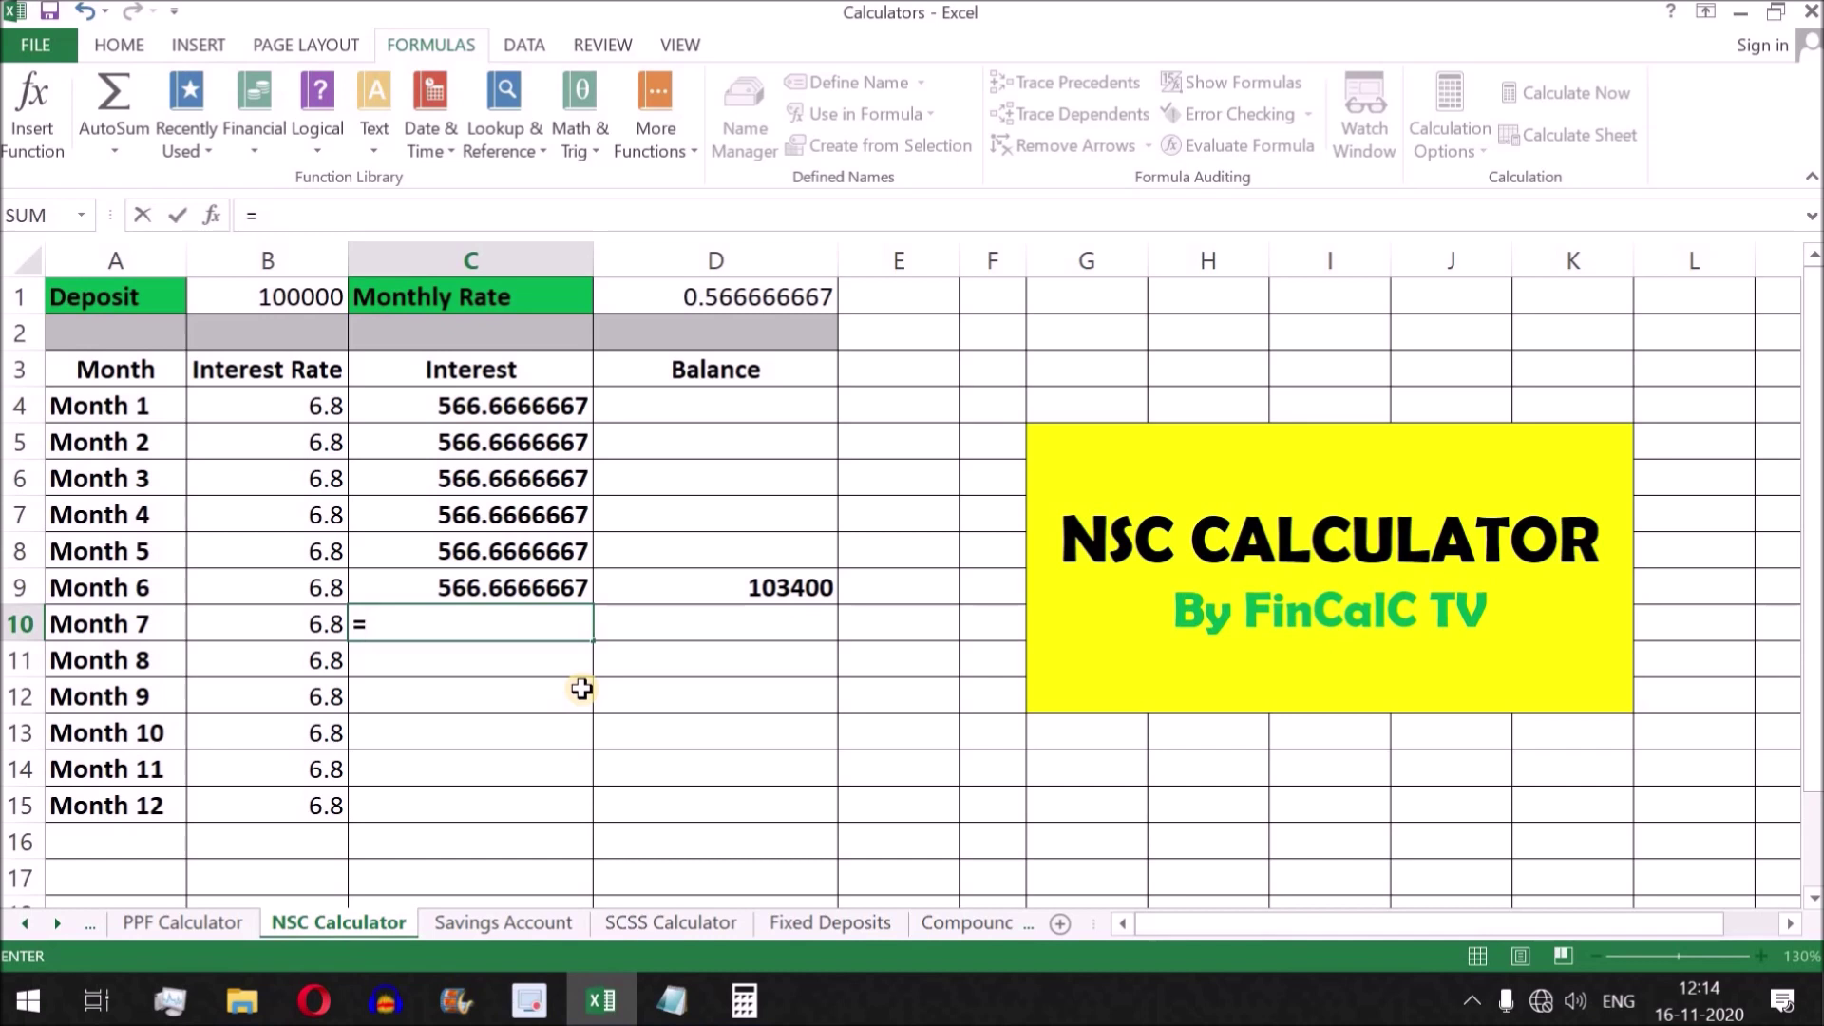
{"action": "left_click", "coordinate": [796, 586]}
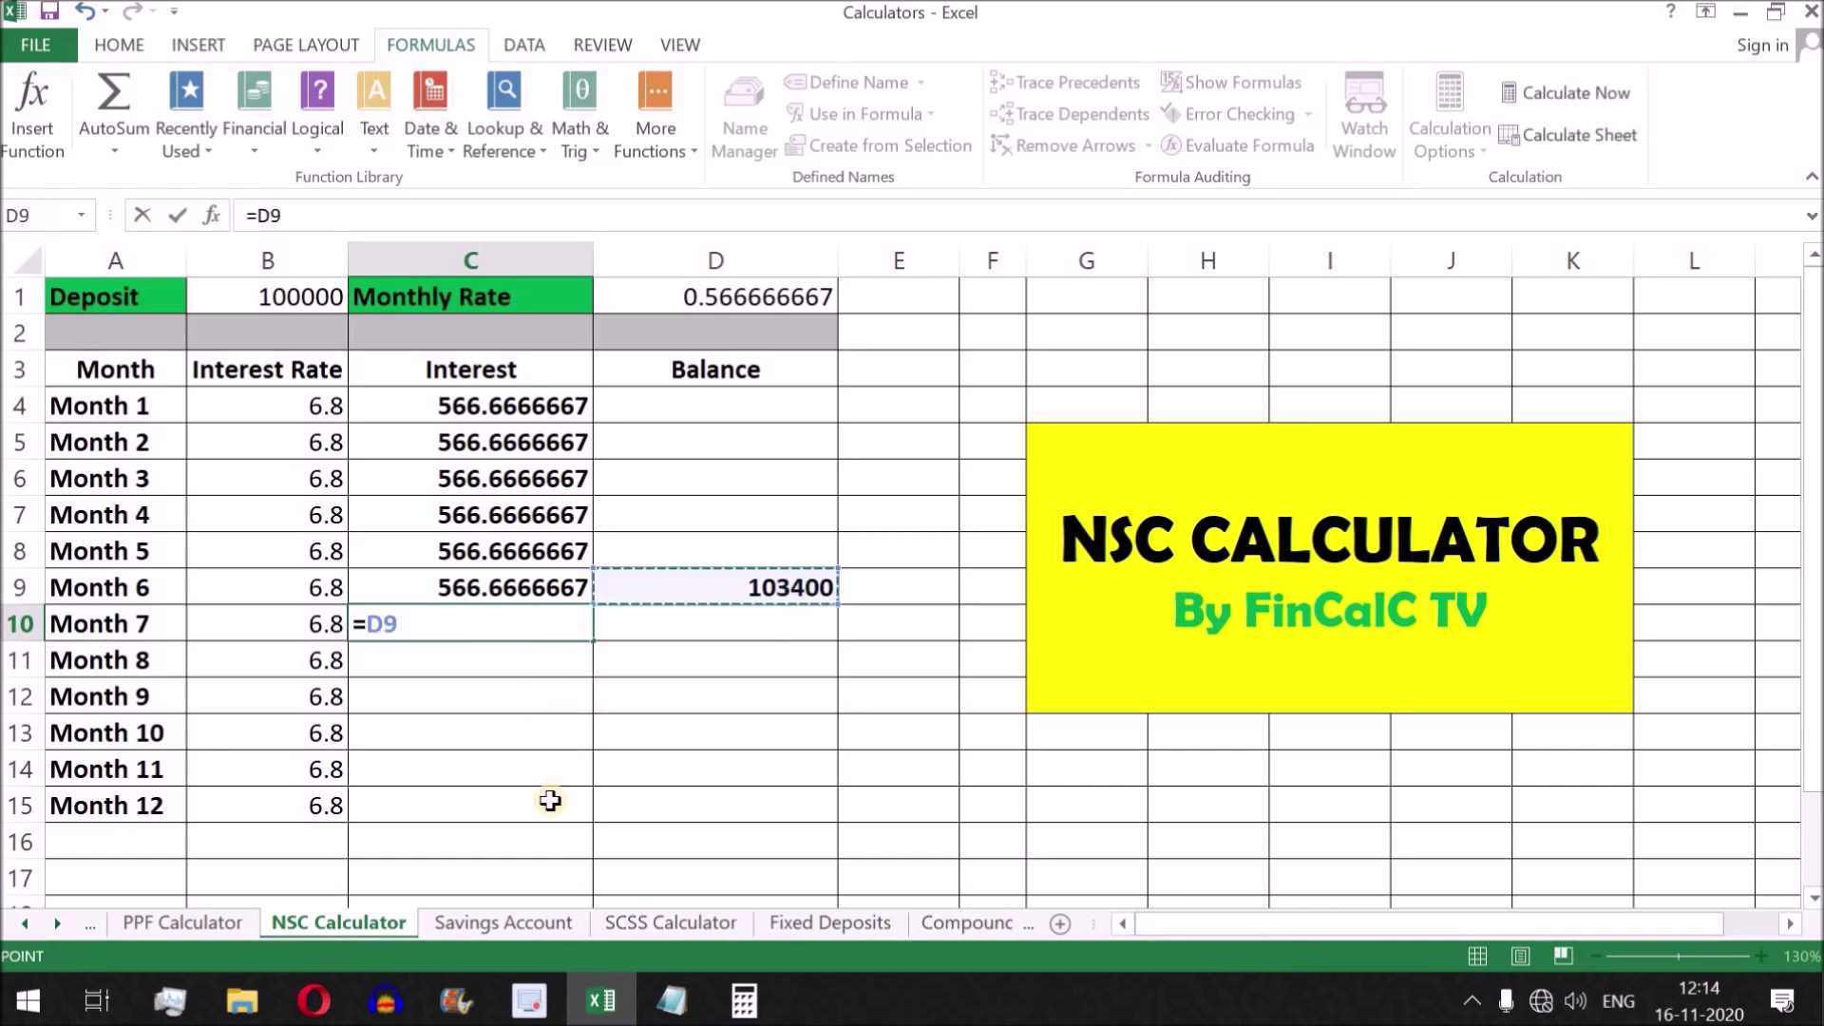
{"action": "type", "text": "*"}
{"action": "left_click", "coordinate": [750, 289]}
{"action": "type", "text": "/100"}
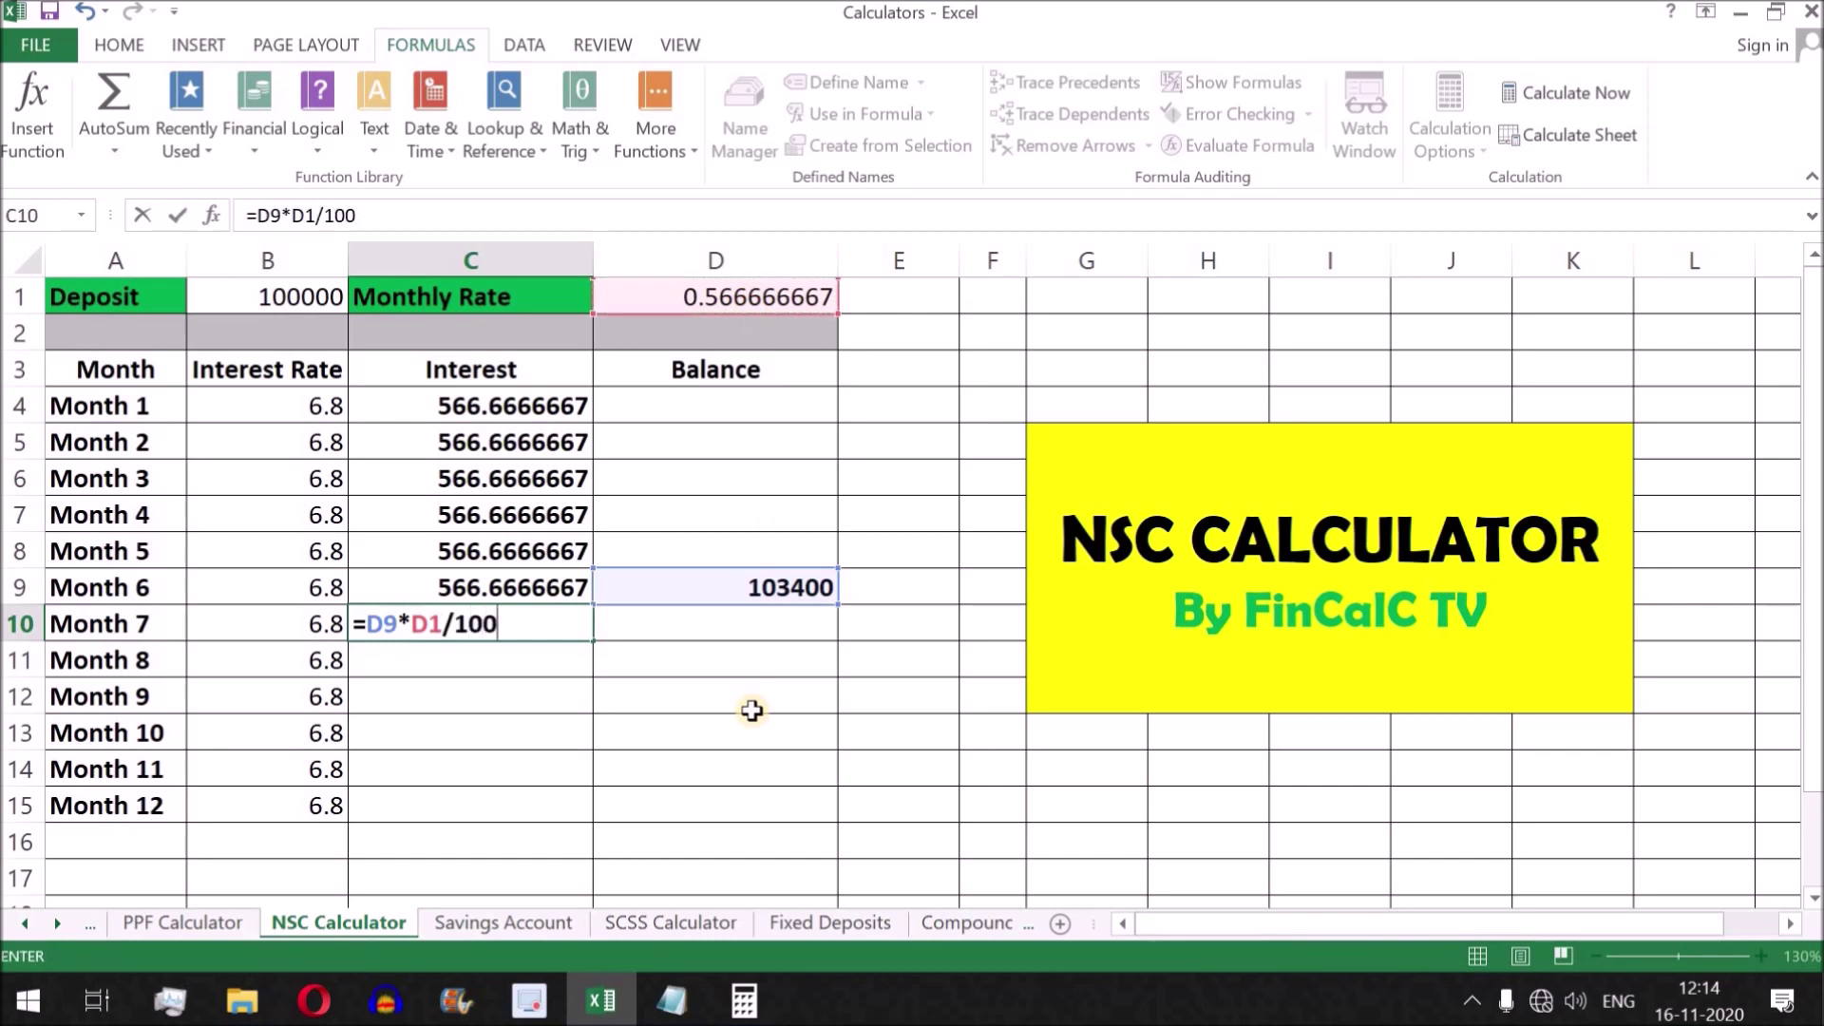
{"action": "key", "text": "Return"}
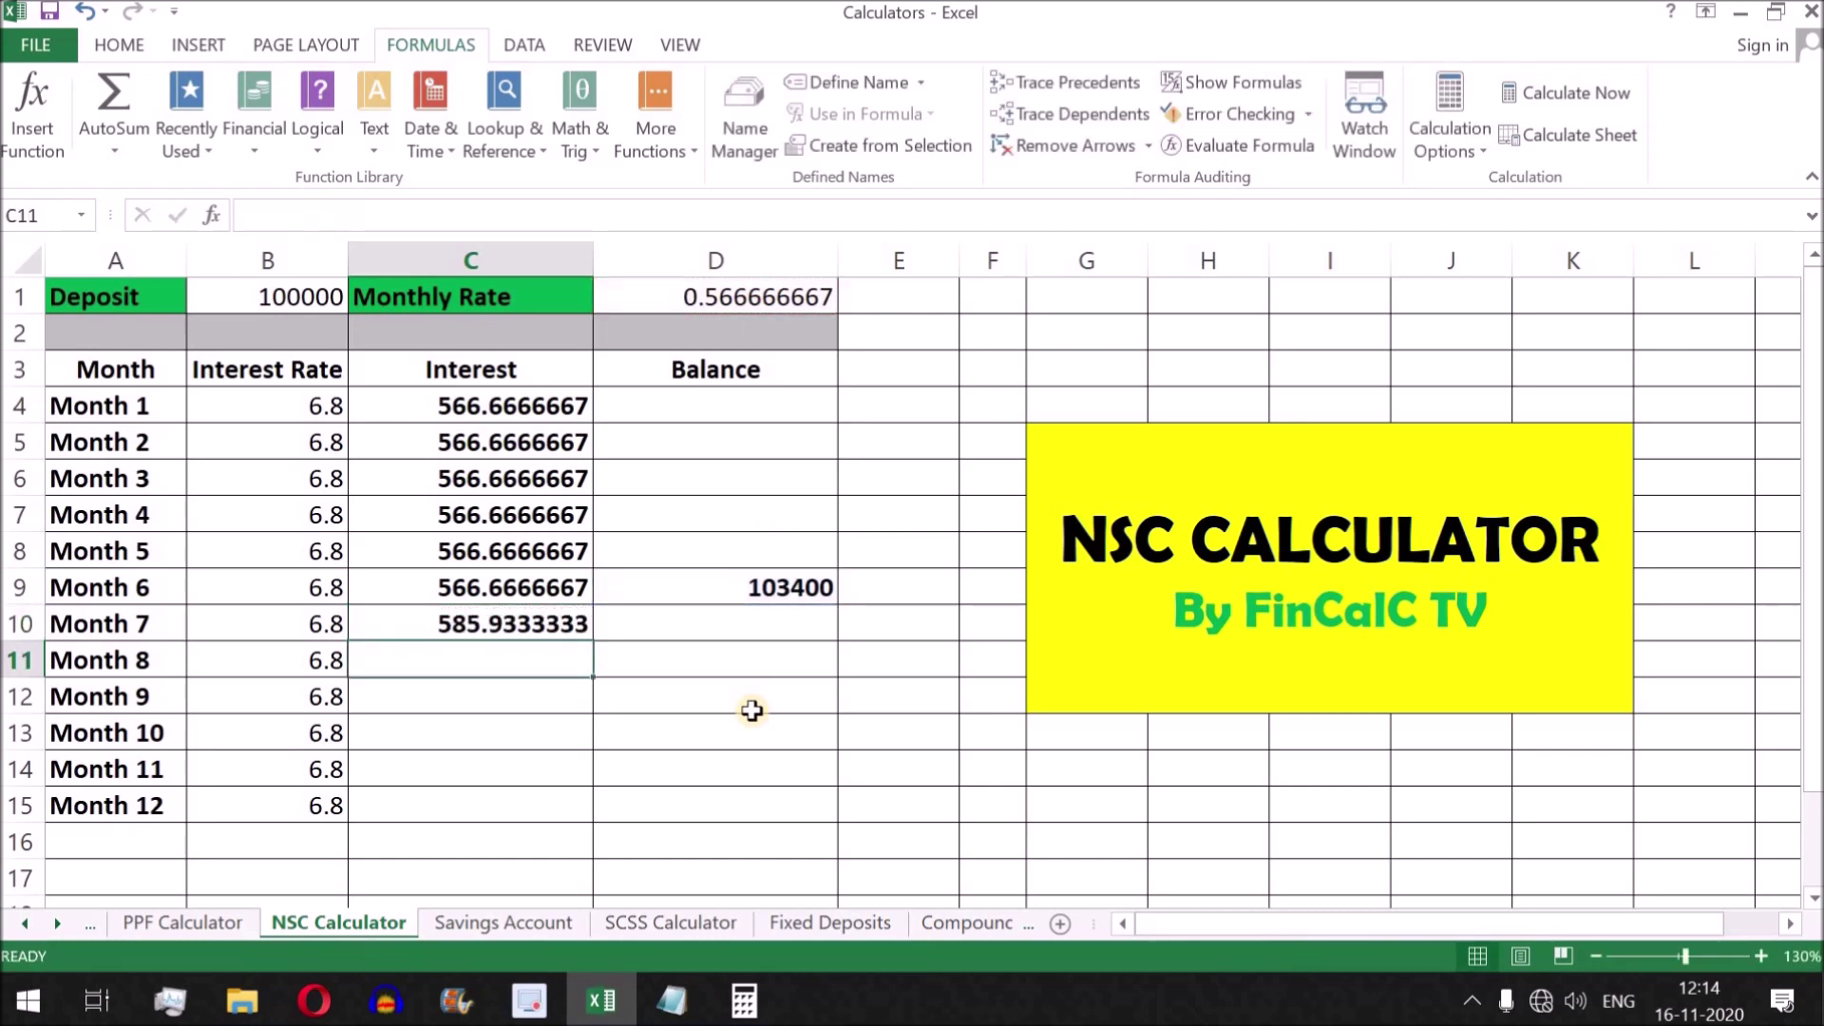
- Compare the Month 7 and Month 6 Interest formulas, and examine the Month 6 Balance formula and the empty Month 8 to 12 Interest cells
{"action": "left_click", "coordinate": [484, 627]}
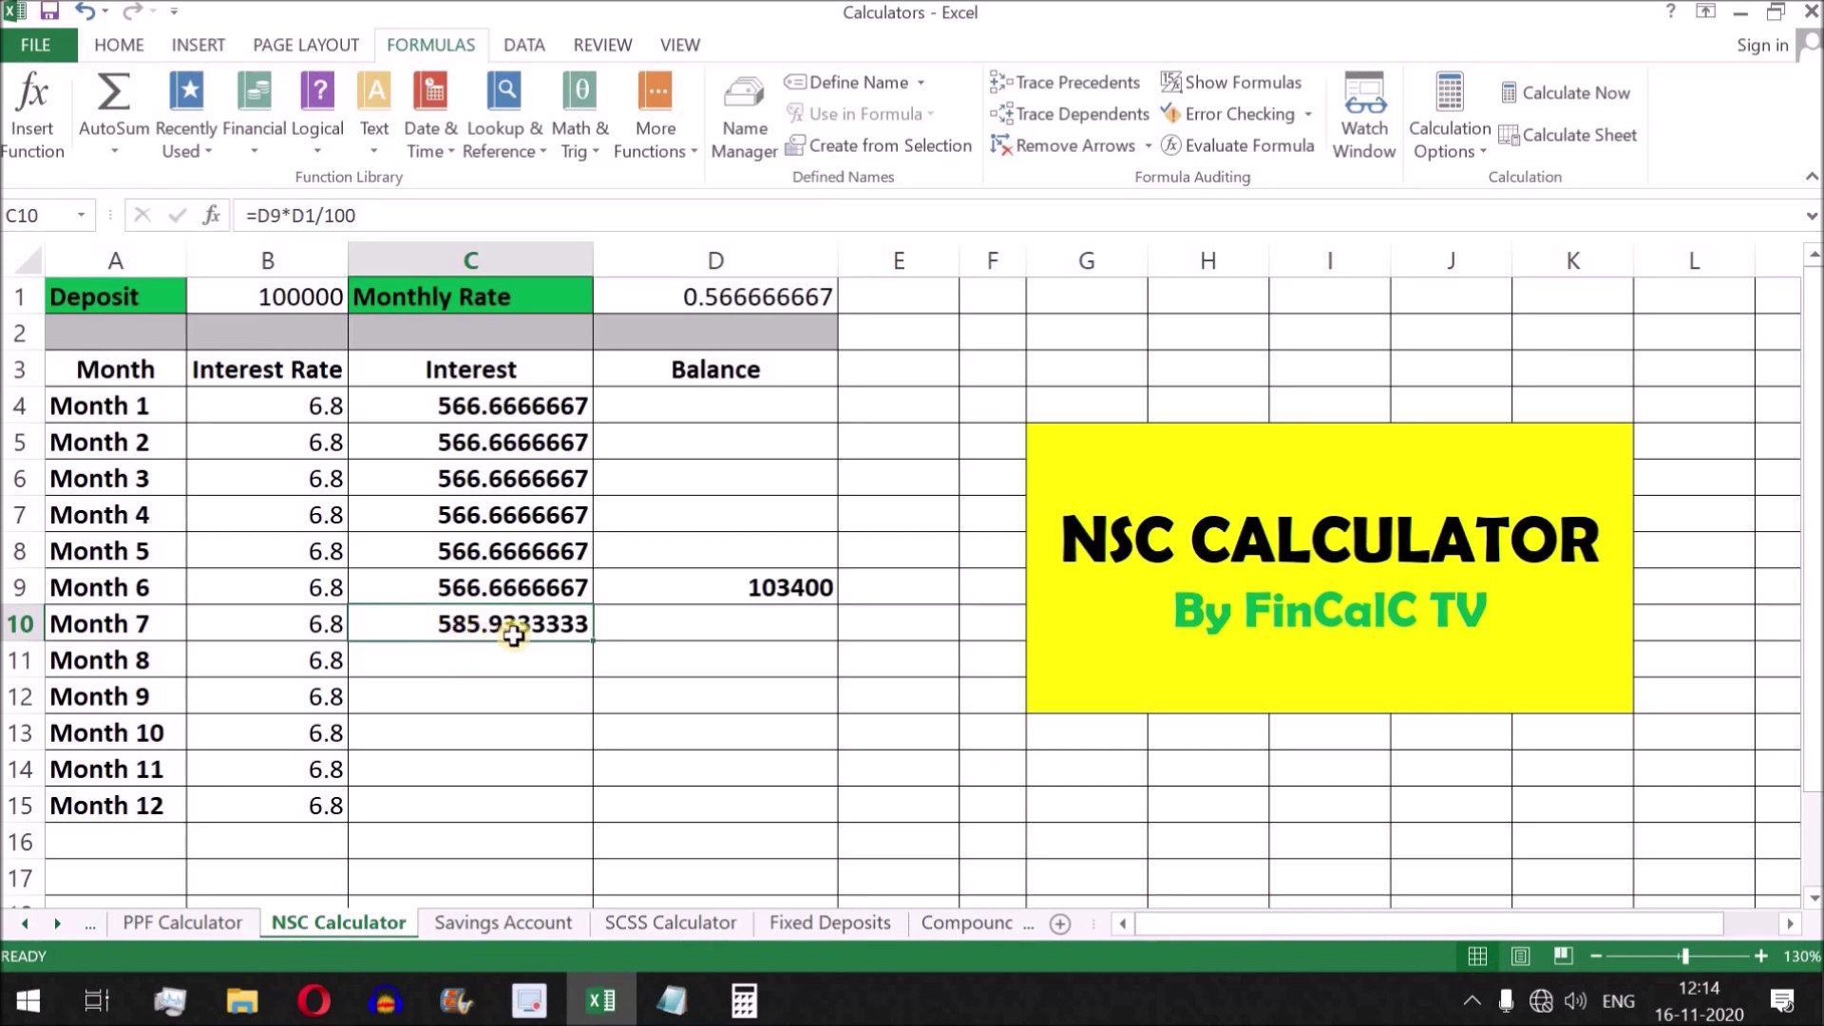
{"action": "left_click", "coordinate": [496, 587]}
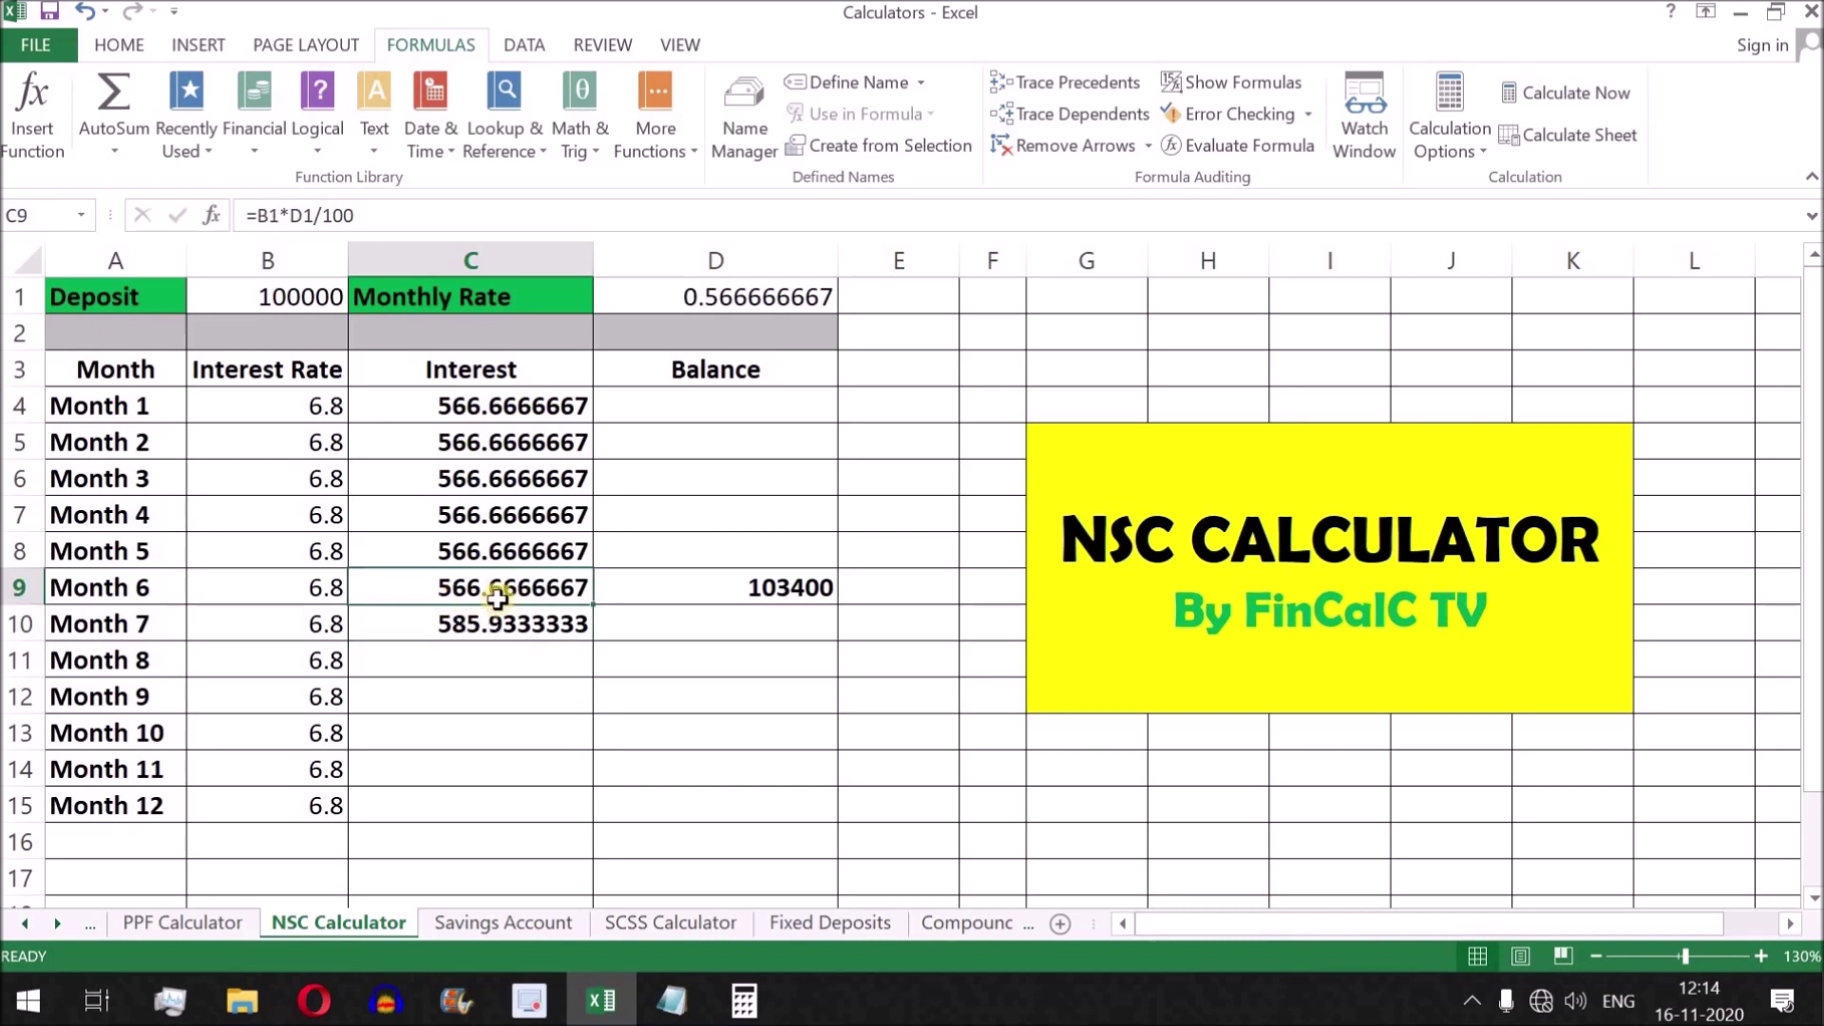
{"action": "left_click", "coordinate": [439, 625]}
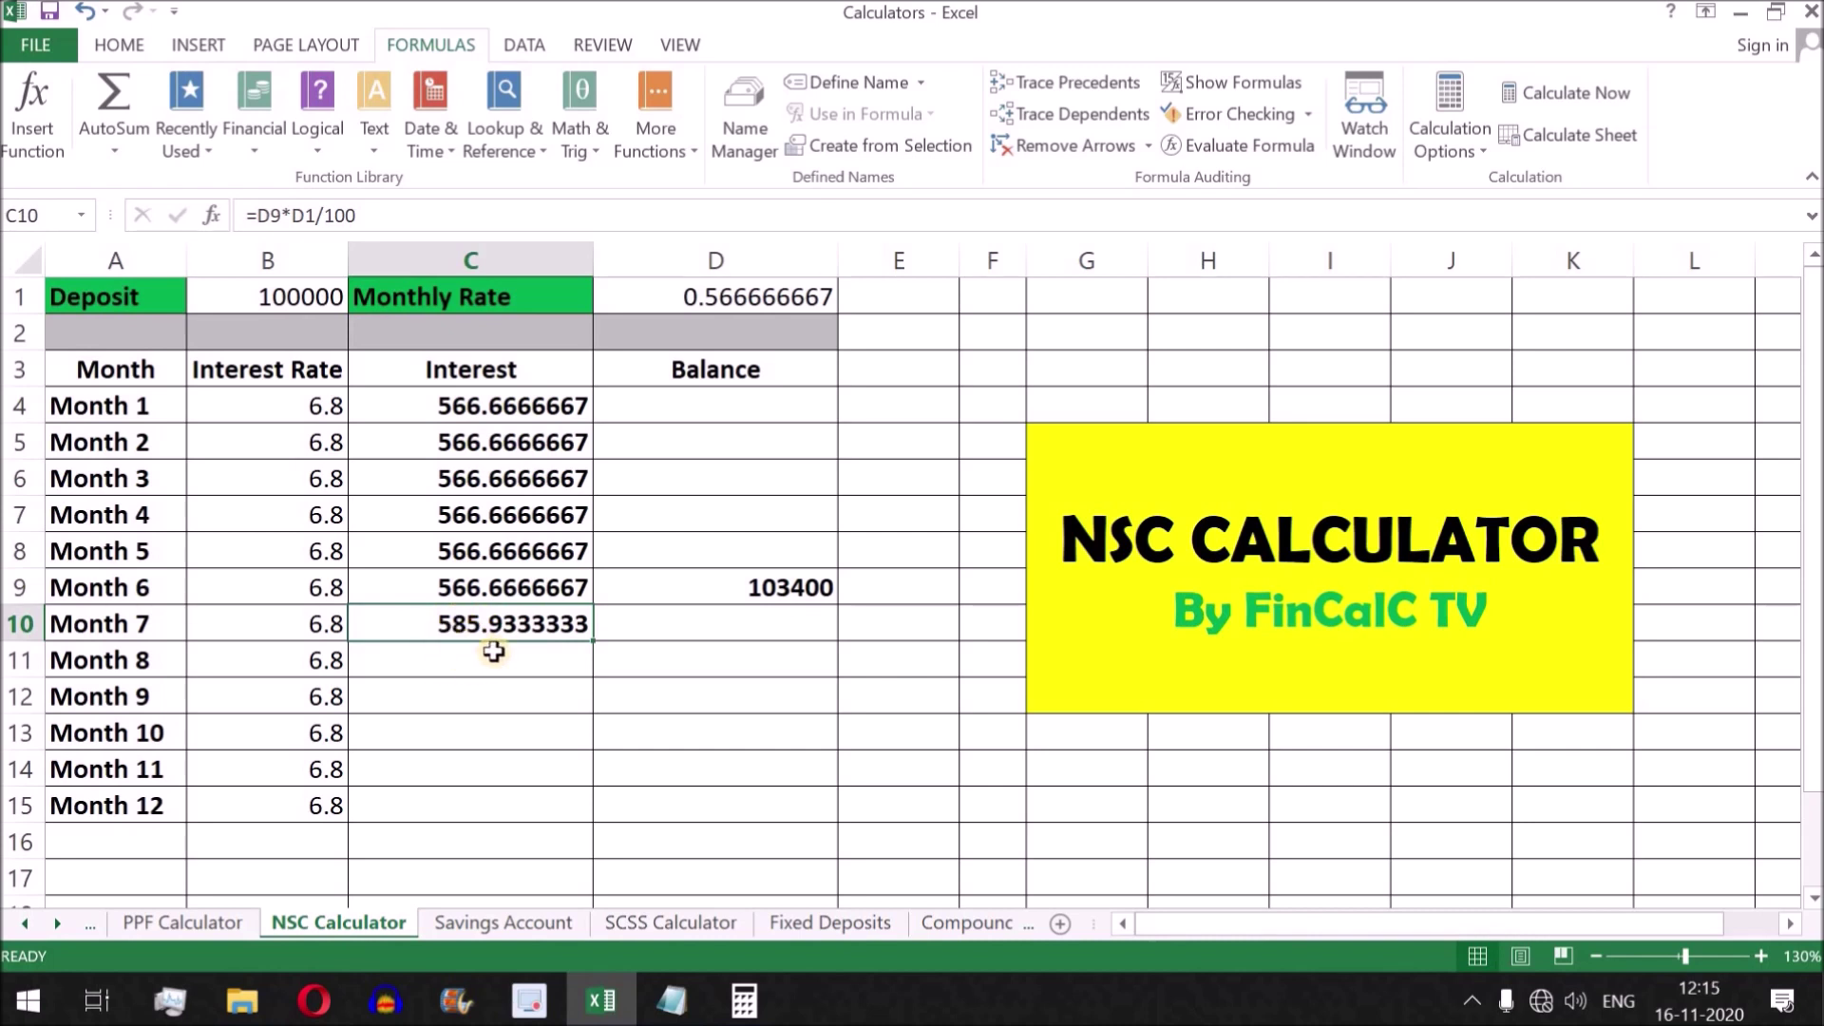
{"action": "left_click", "coordinate": [807, 593]}
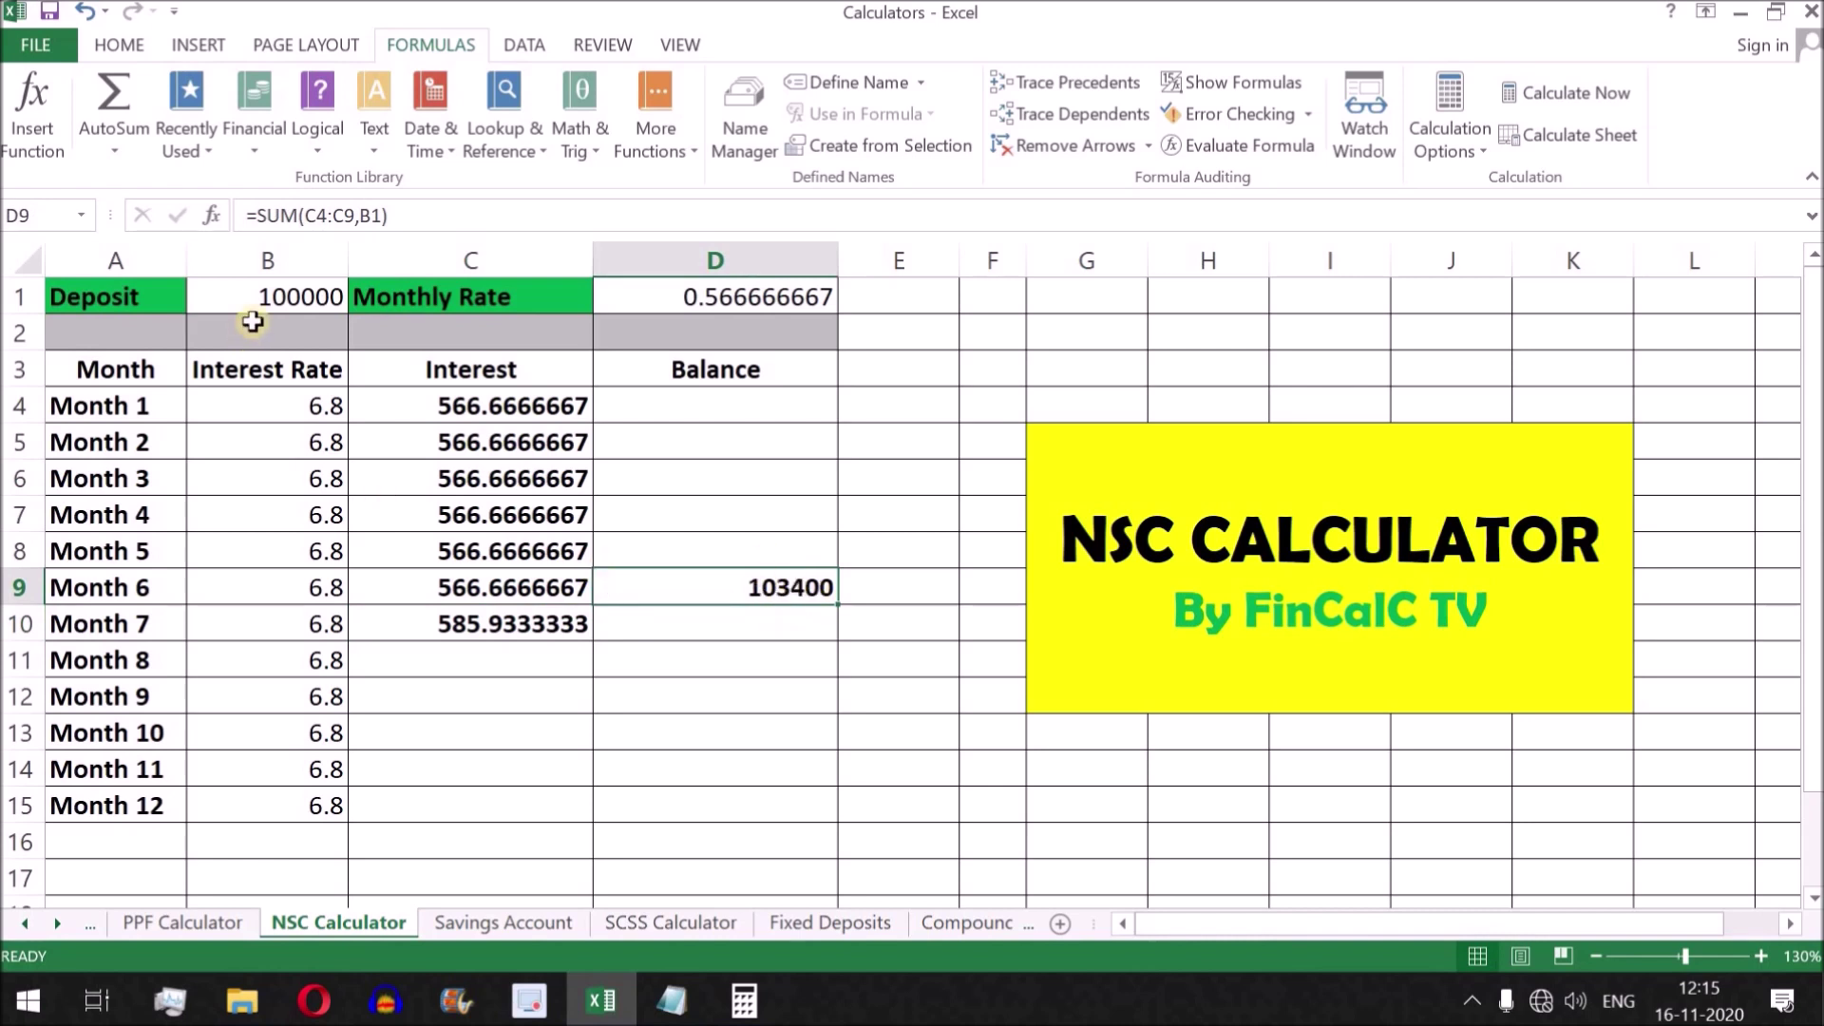
{"action": "left_click_drag", "start_coordinate": [513, 408], "coordinate": [518, 591]}
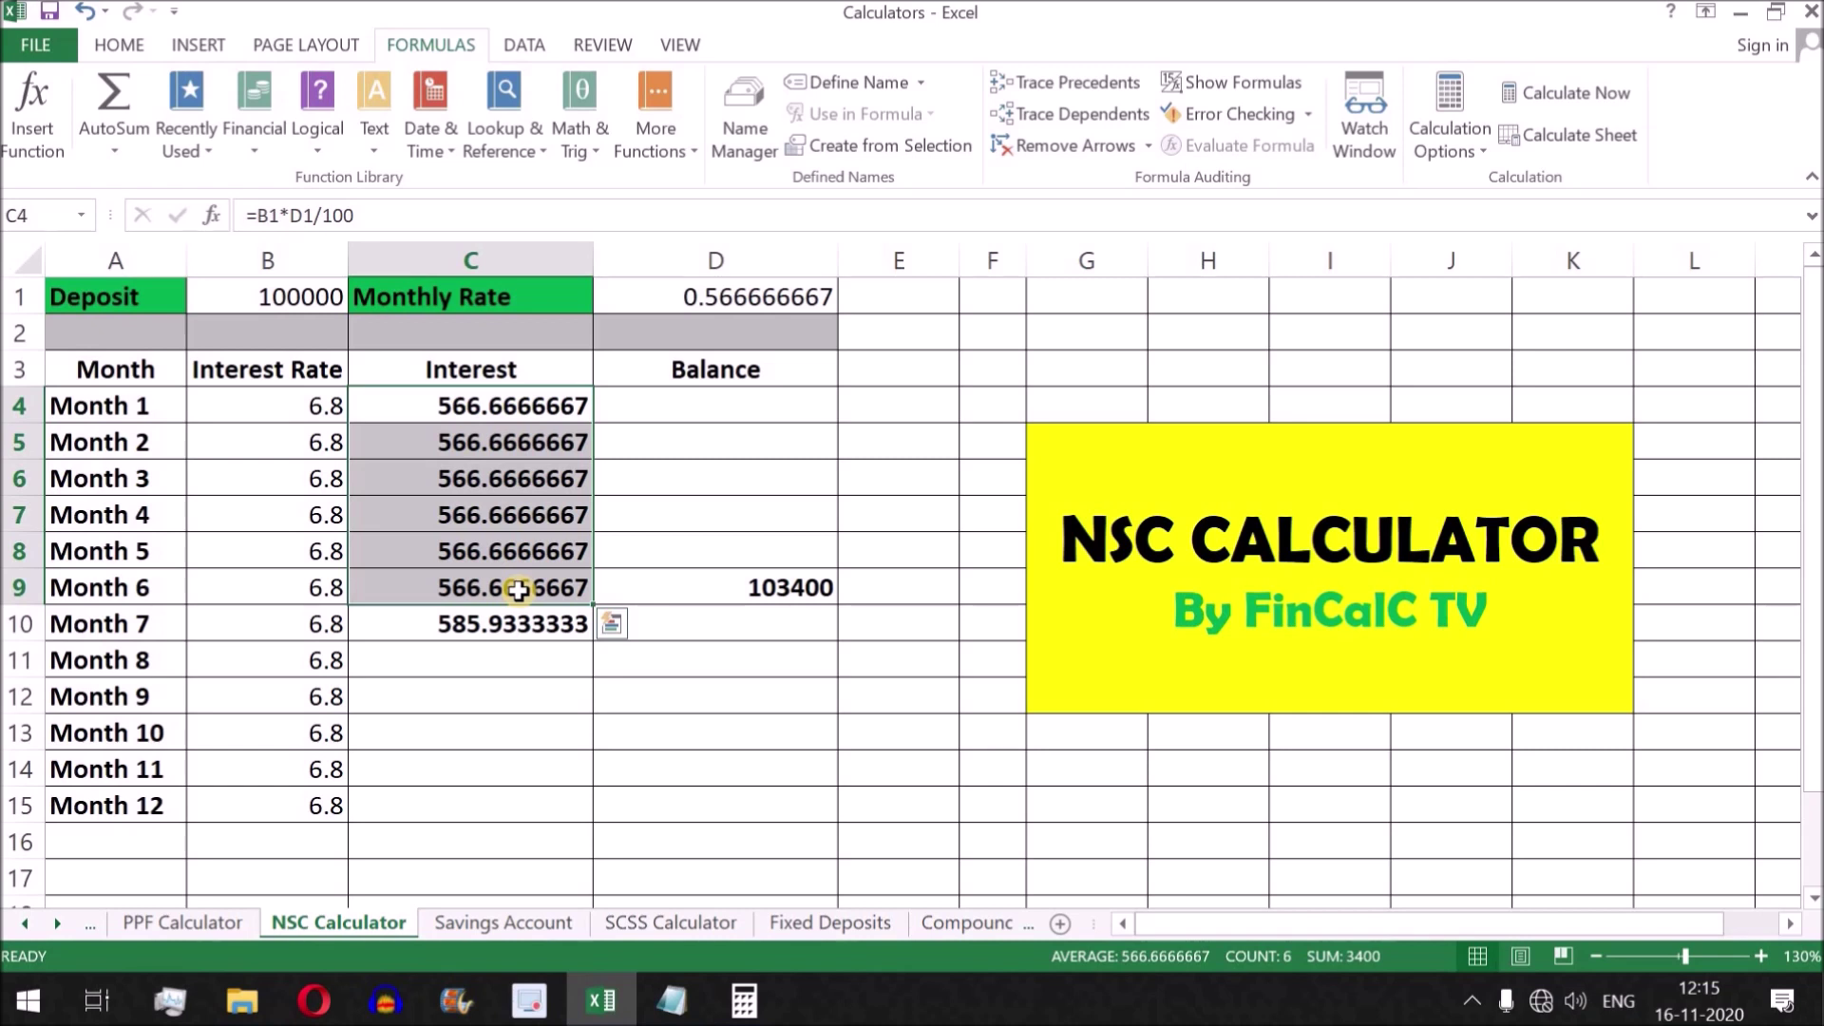
{"action": "left_click", "coordinate": [472, 667]}
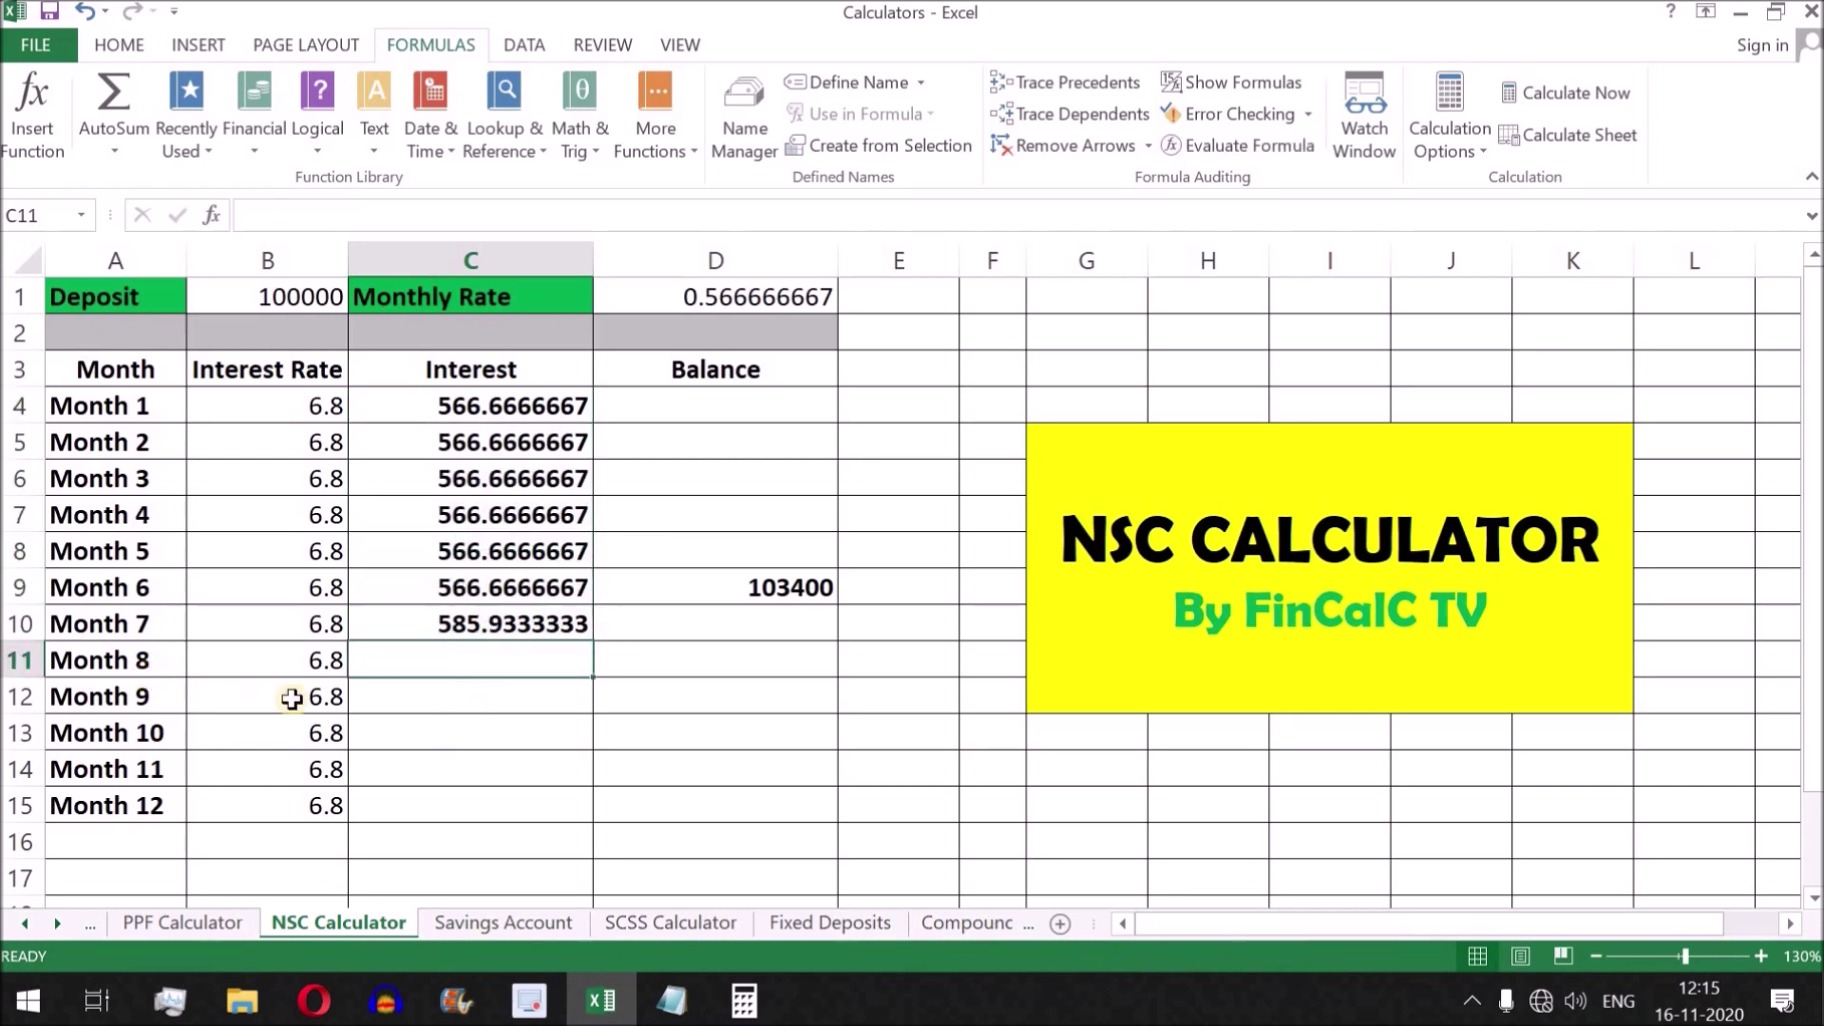
{"action": "left_click_drag", "start_coordinate": [462, 660], "coordinate": [463, 814]}
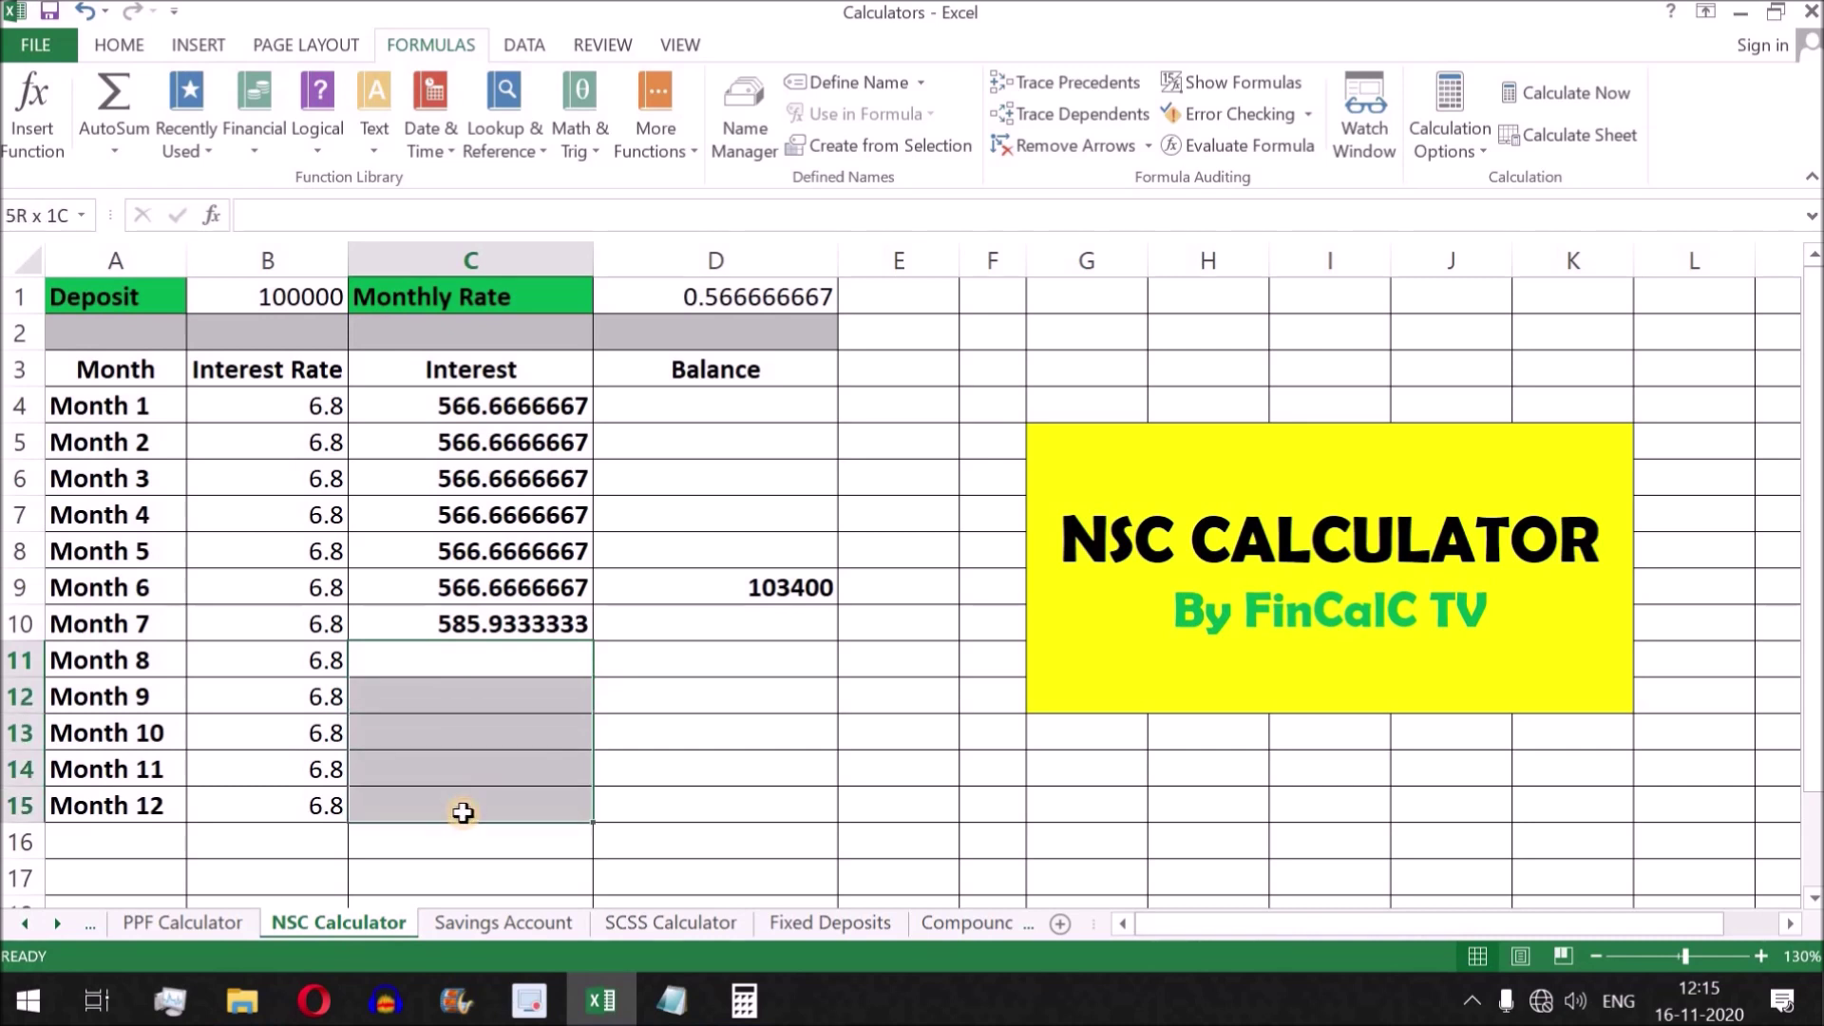
- Enter =D9*D1/100 as the Interest for Months 8 to 12 in cells C11 to C15, and review the Month 7 to 12 values
{"action": "left_click", "coordinate": [480, 623]}
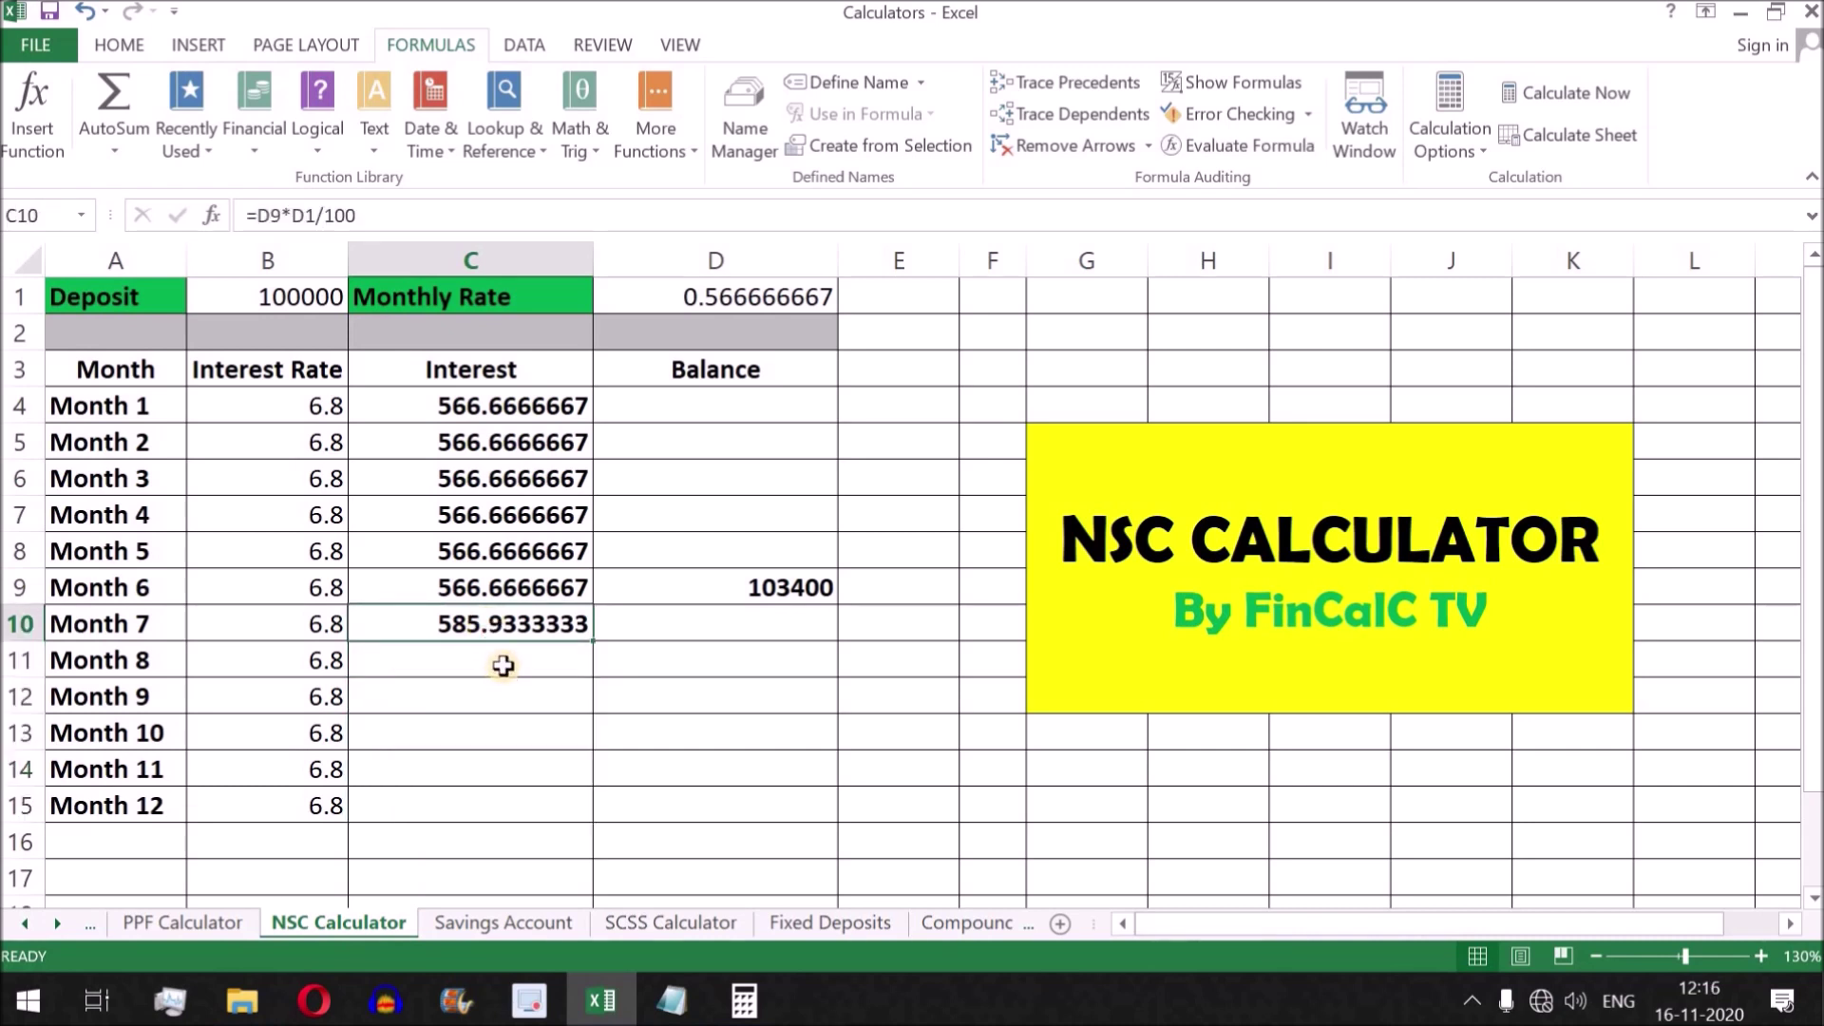
{"action": "left_click", "coordinate": [503, 665]}
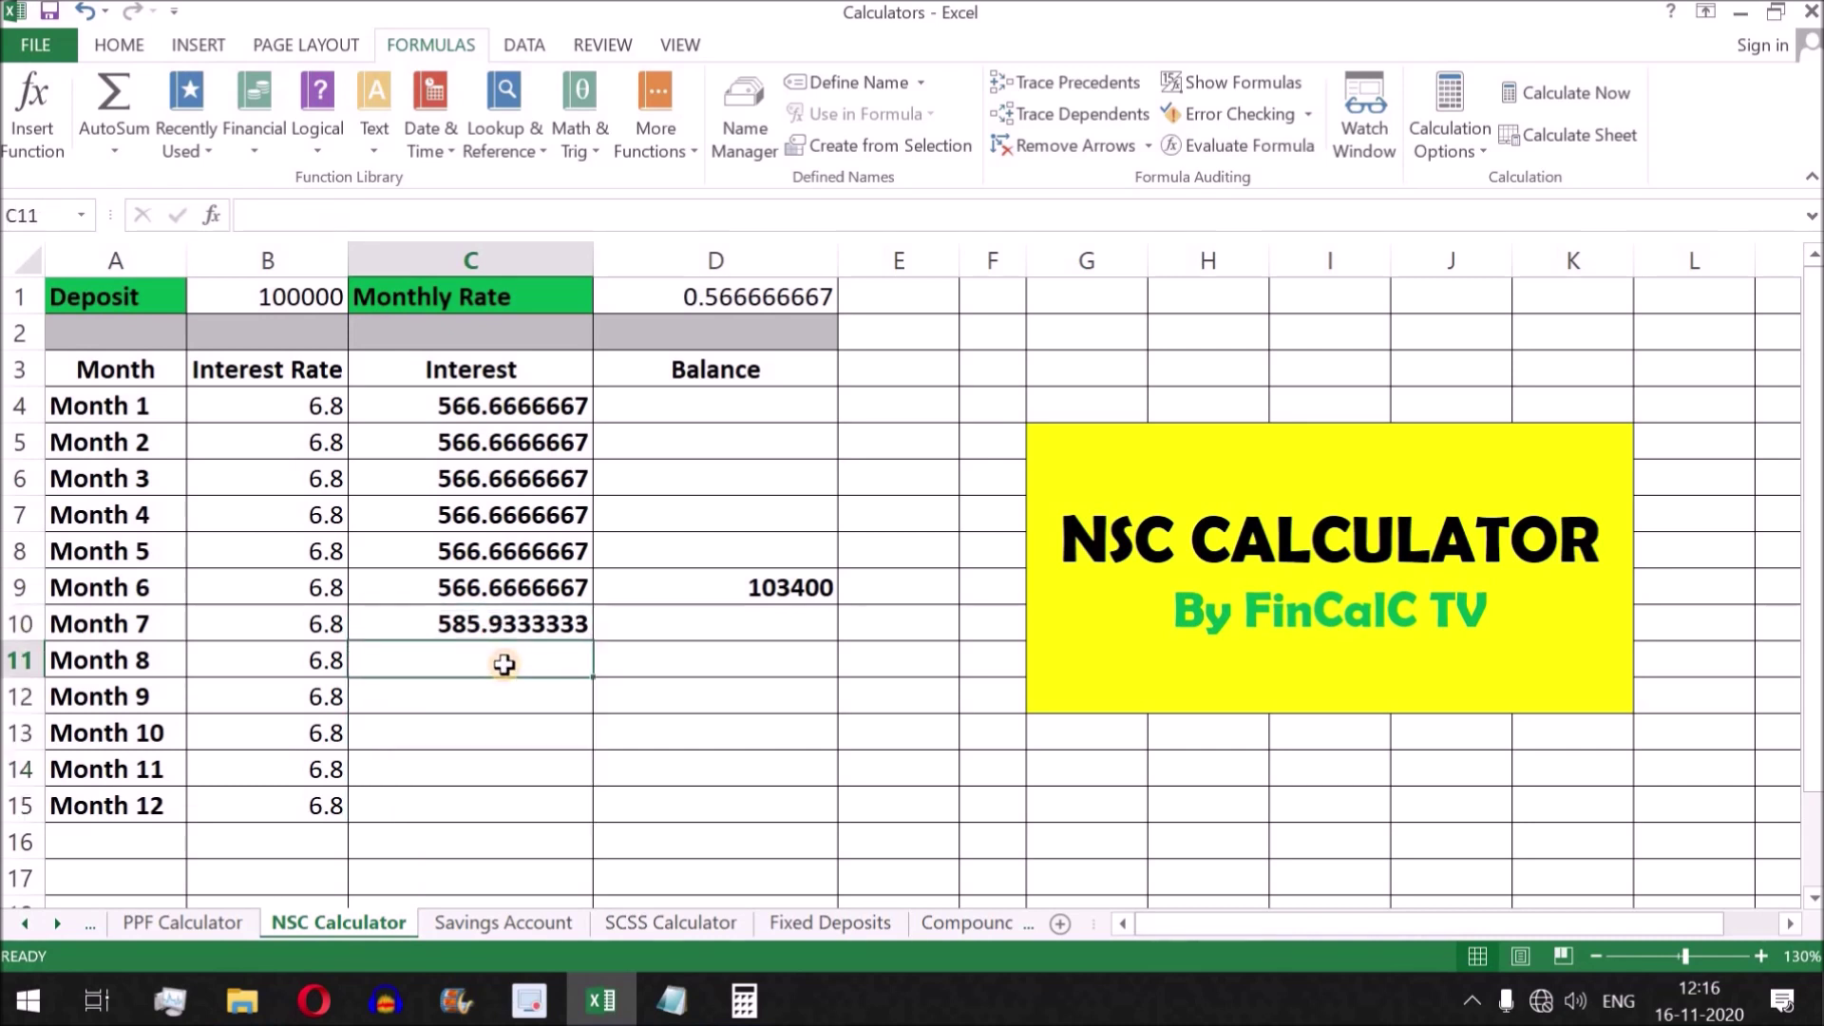
{"action": "type", "text": "=D9*D1/100 =D9*D1/100 =D9*D1/100 =D9*D1/100 =D9*D1/100"}
{"action": "key", "text": "ctrl+Return"}
{"action": "left_click_drag", "start_coordinate": [514, 626], "coordinate": [500, 804]}
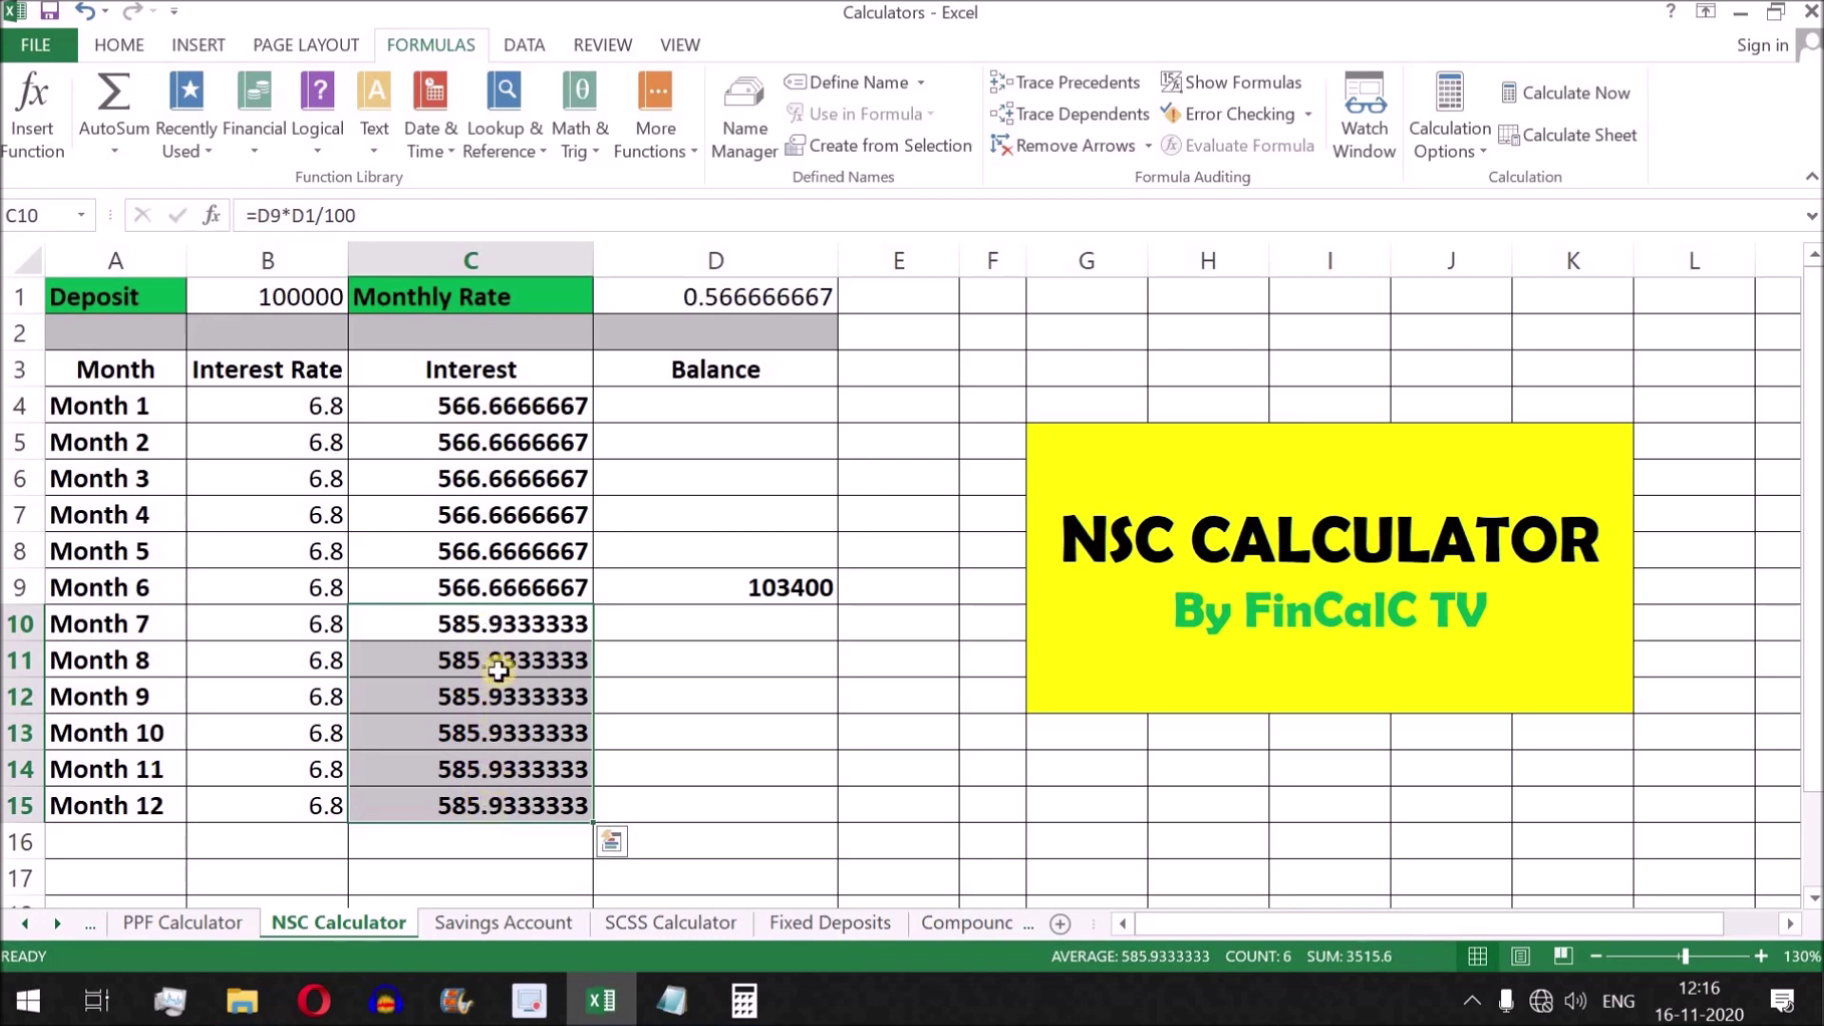
- Calculate the Month 12 Balance in cell D15 with =SUM(C10:C15,D9) and make the value bold
{"action": "left_click", "coordinate": [707, 808]}
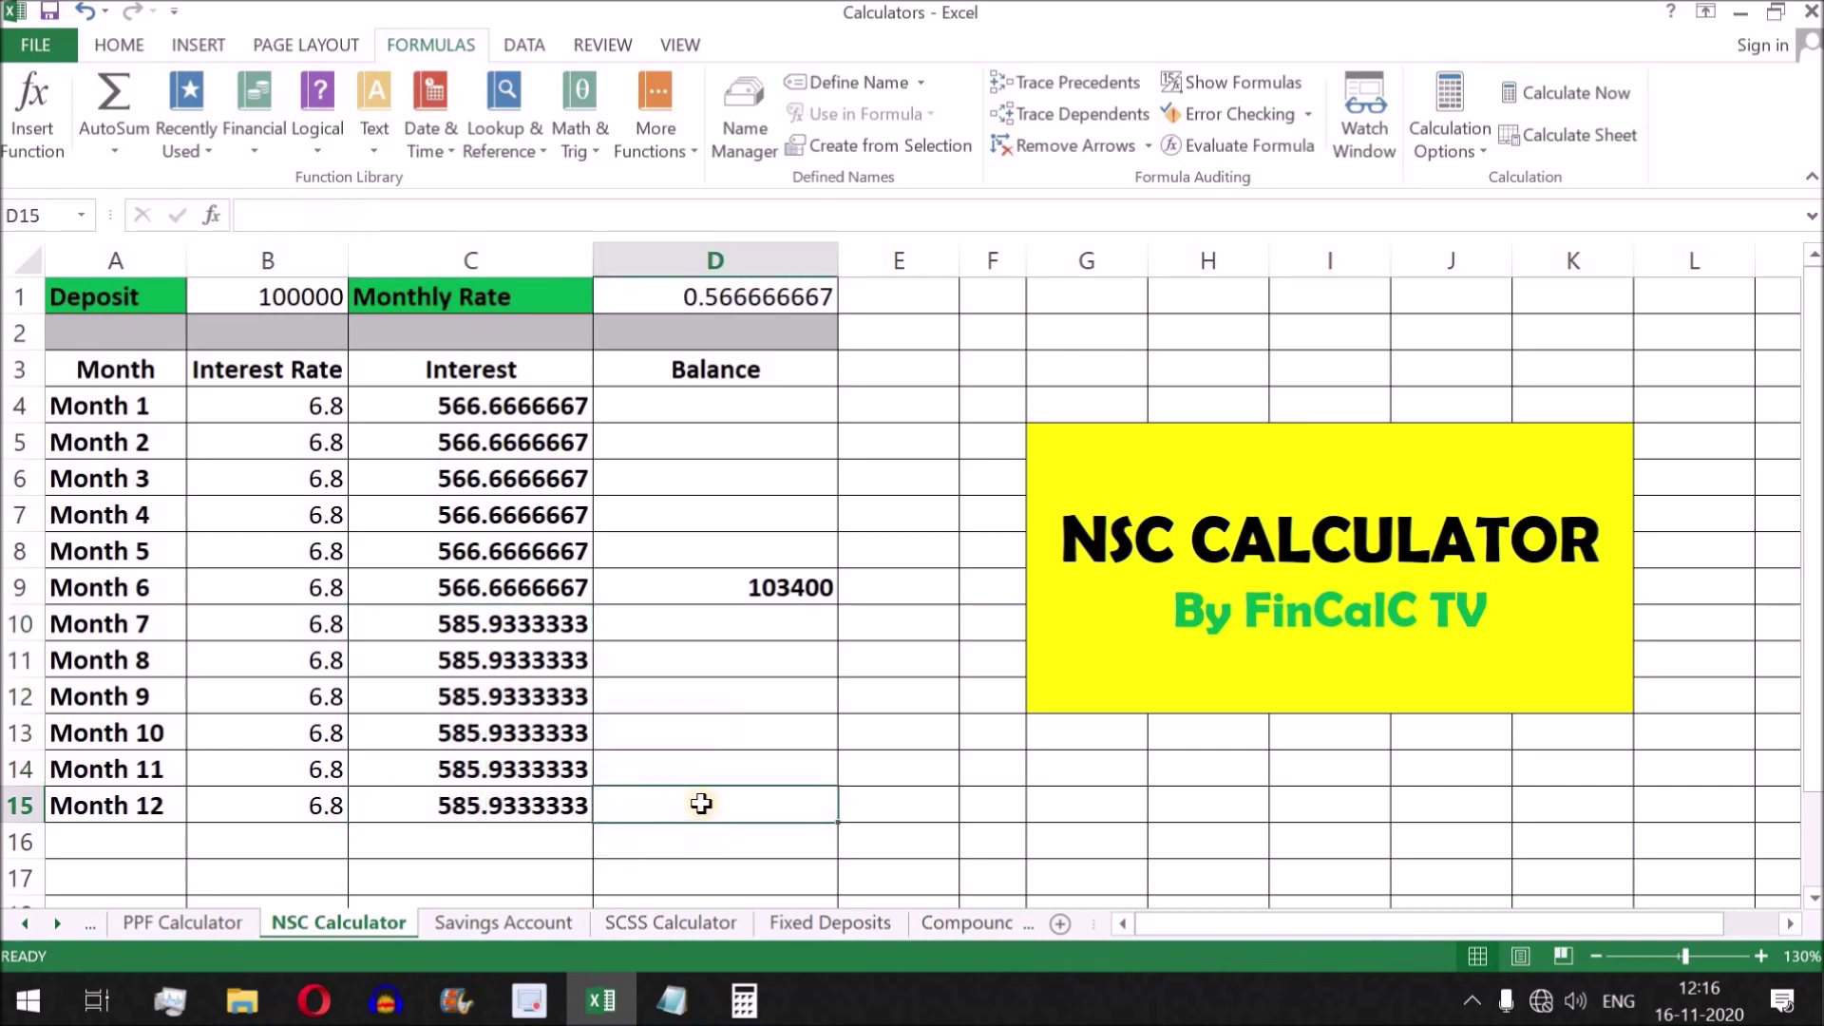
{"action": "left_click", "coordinate": [109, 90]}
{"action": "left_click_drag", "start_coordinate": [498, 627], "coordinate": [501, 808]}
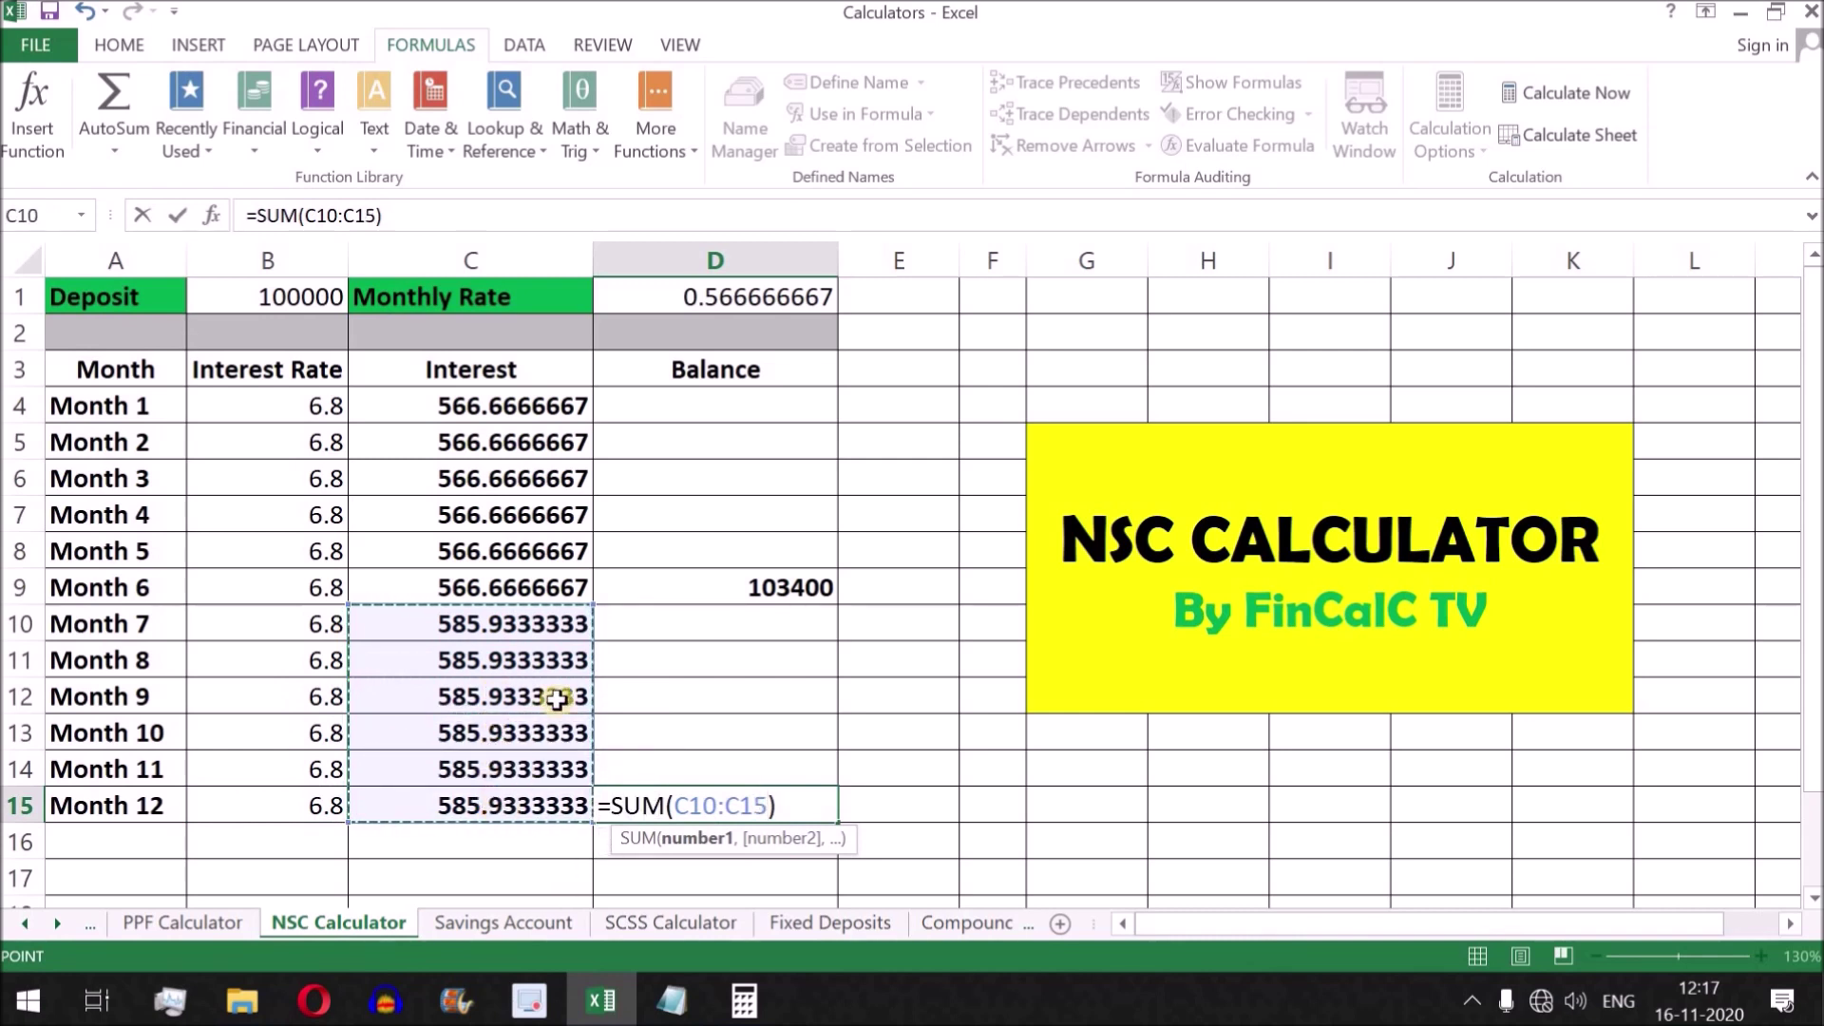
{"action": "type", "text": ","}
{"action": "left_click", "coordinate": [790, 589]}
{"action": "key", "text": "Return"}
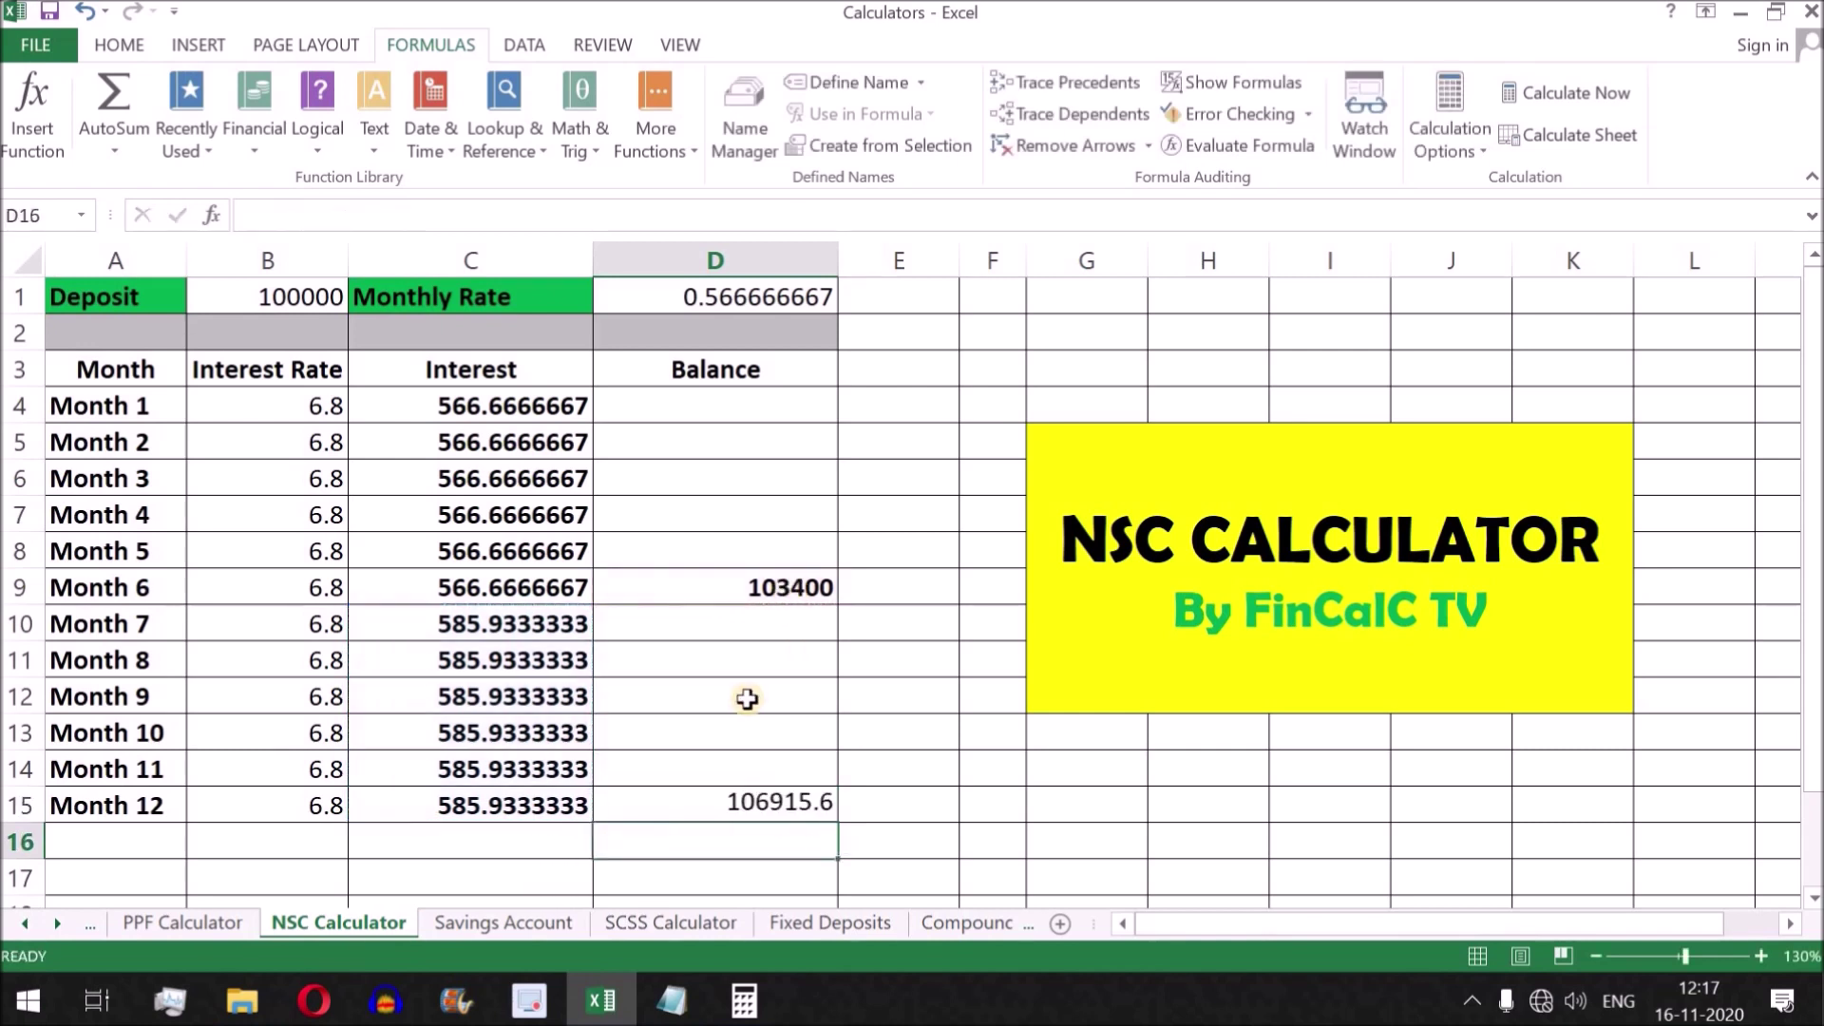
{"action": "left_click", "coordinate": [761, 806]}
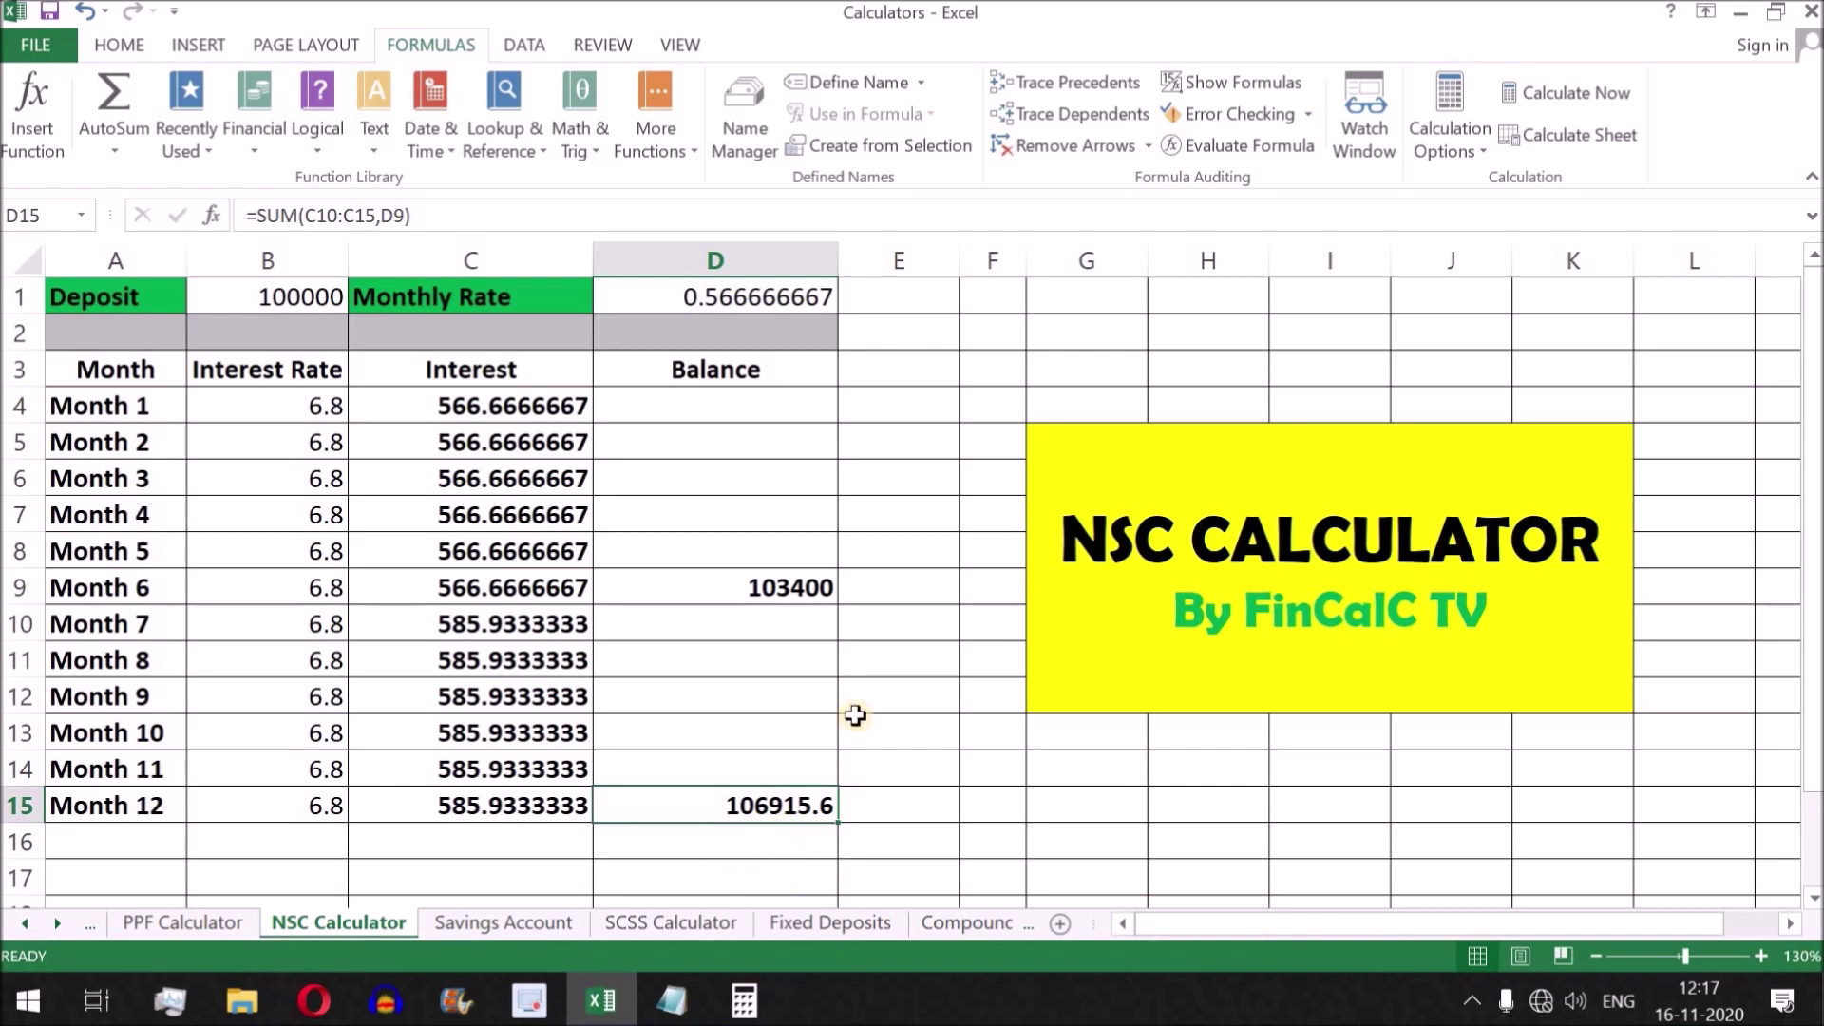
- Review the Month 6 Balance, the Month 7 to 12 Interest, and the full Interest and Balance range C4:D15
{"action": "left_click", "coordinate": [817, 588]}
{"action": "left_click_drag", "start_coordinate": [509, 625], "coordinate": [510, 802]}
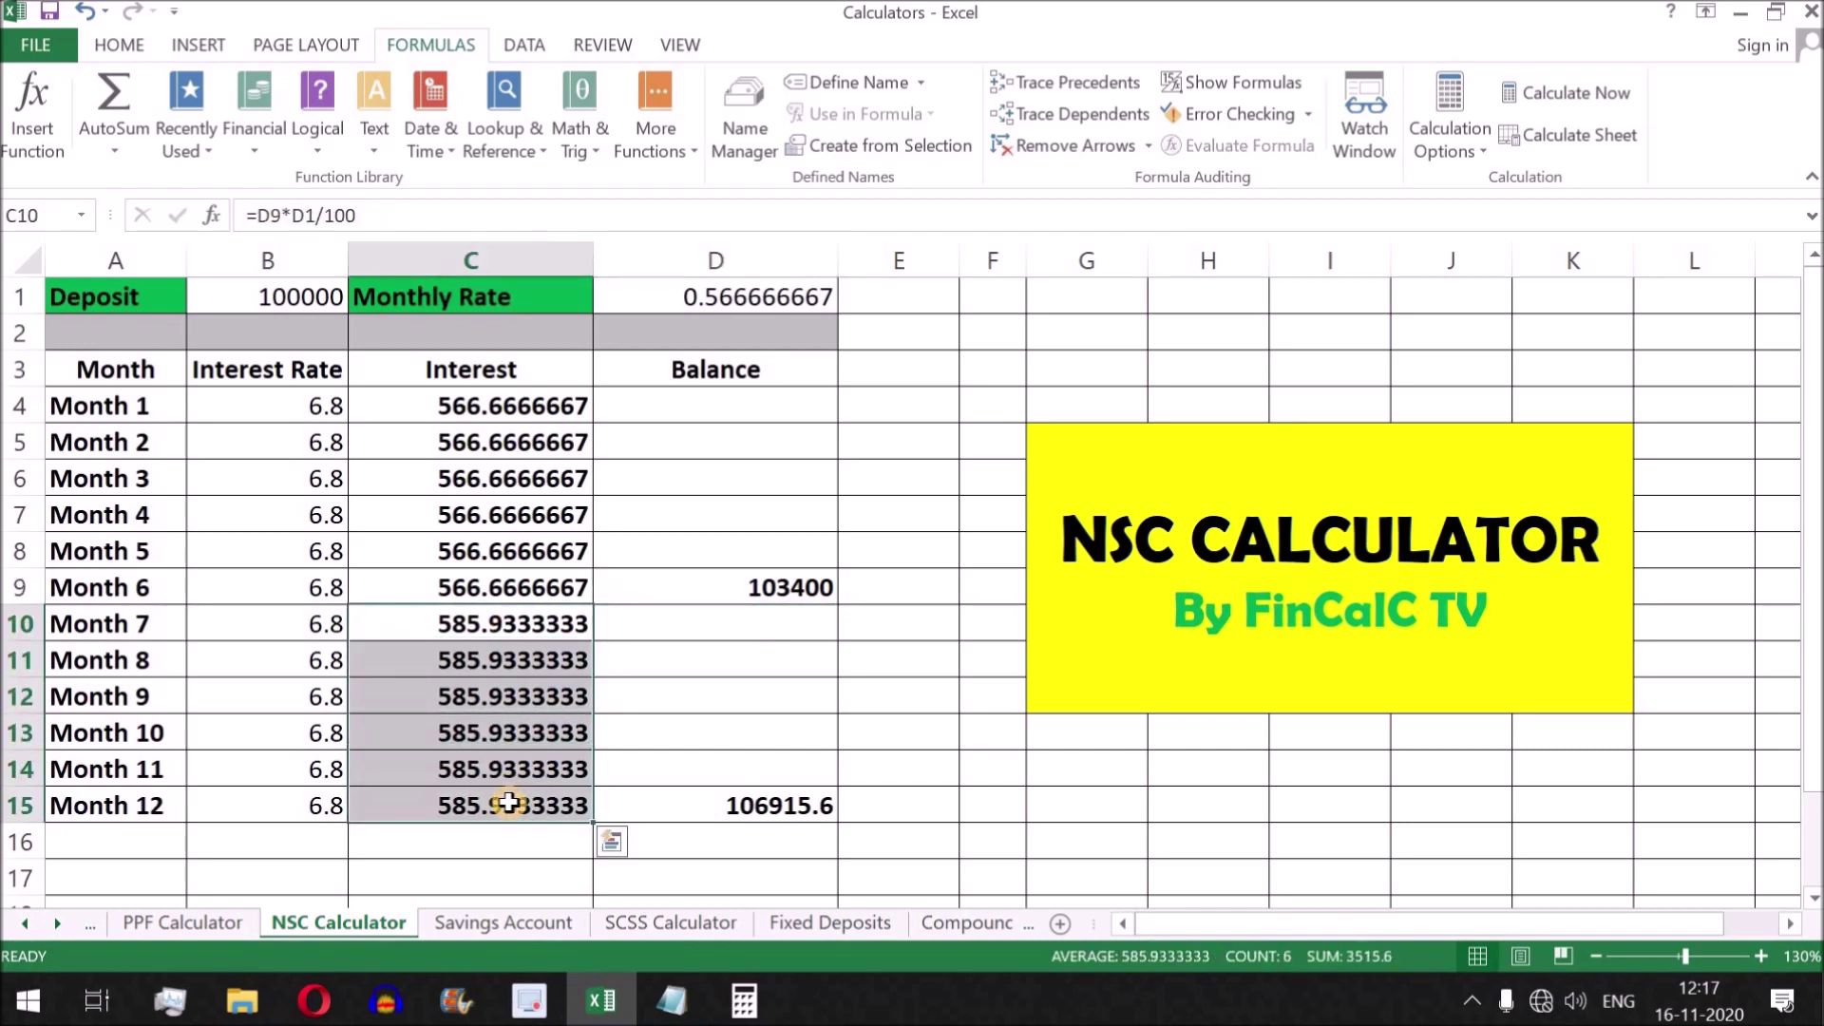
{"action": "left_click_drag", "start_coordinate": [521, 408], "coordinate": [763, 806]}
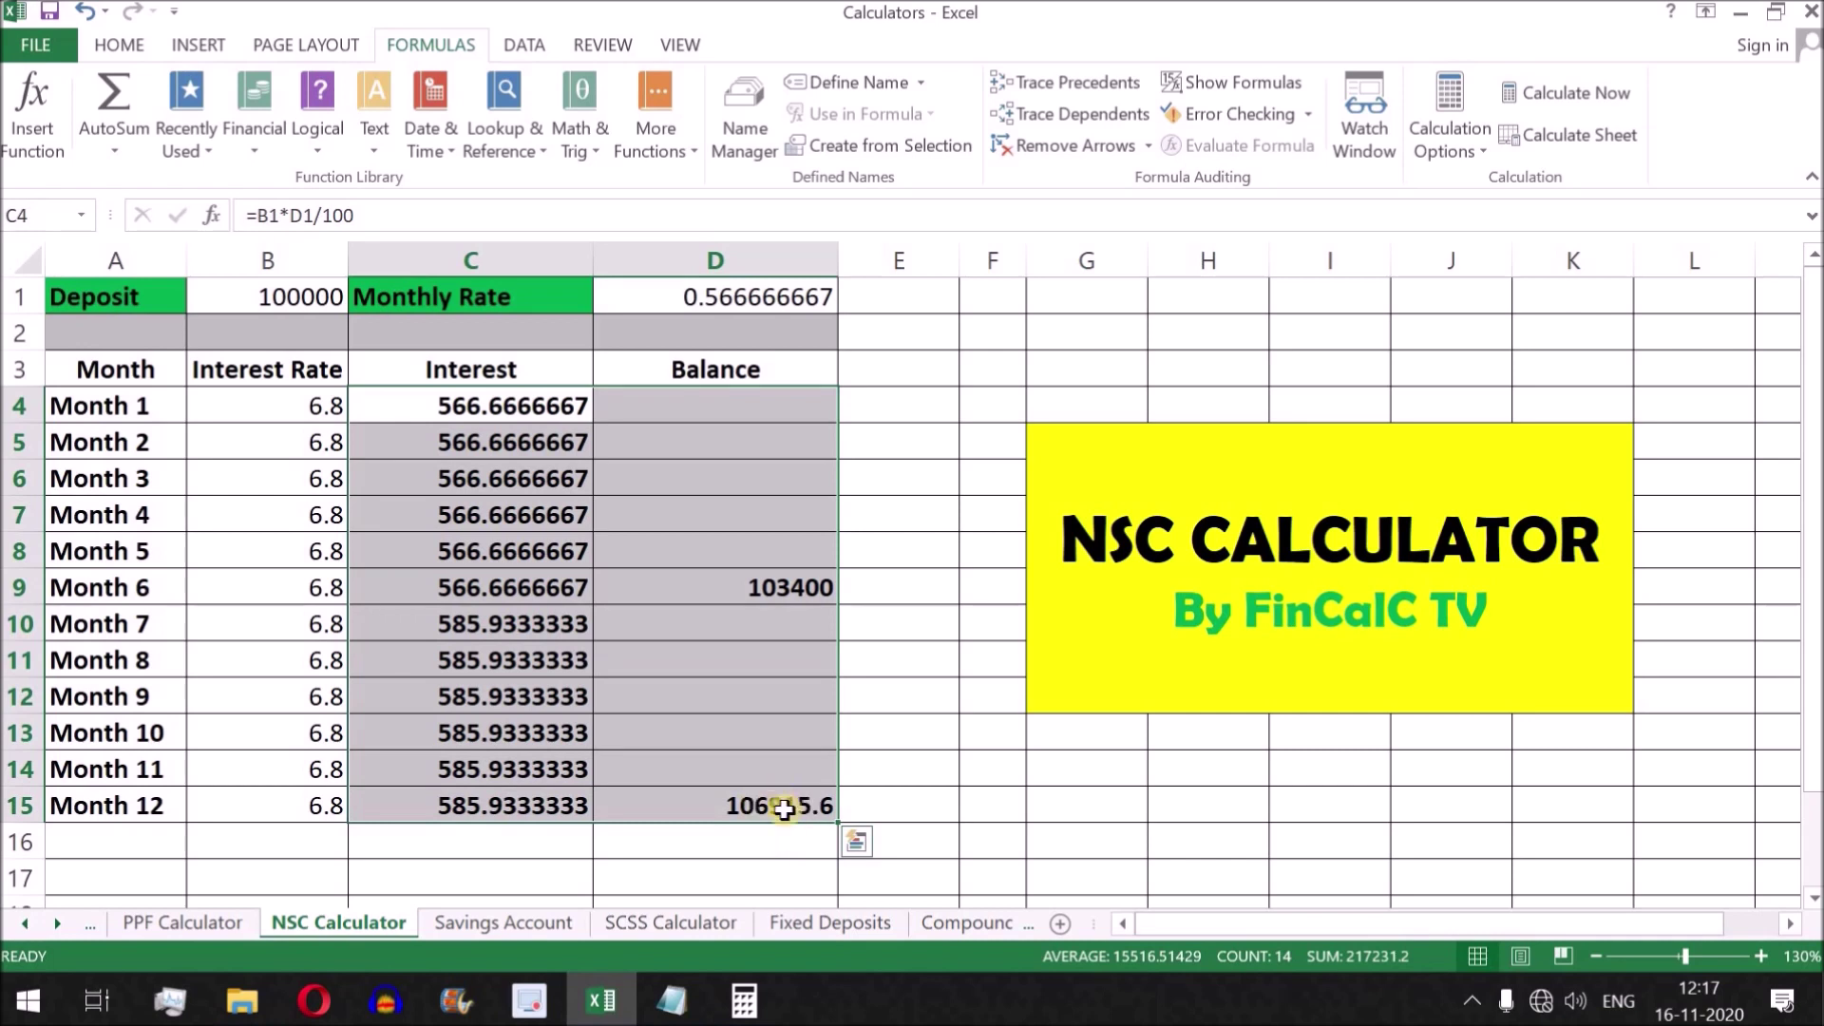
{"action": "left_click_drag", "start_coordinate": [435, 401], "coordinate": [760, 810]}
{"action": "mouse_move", "coordinate": [834, 830]}
- Set the Deposit in cell B1 to the Month 12 Balance, 106915.6, to start the second year's calculation
{"action": "left_click", "coordinate": [272, 295]}
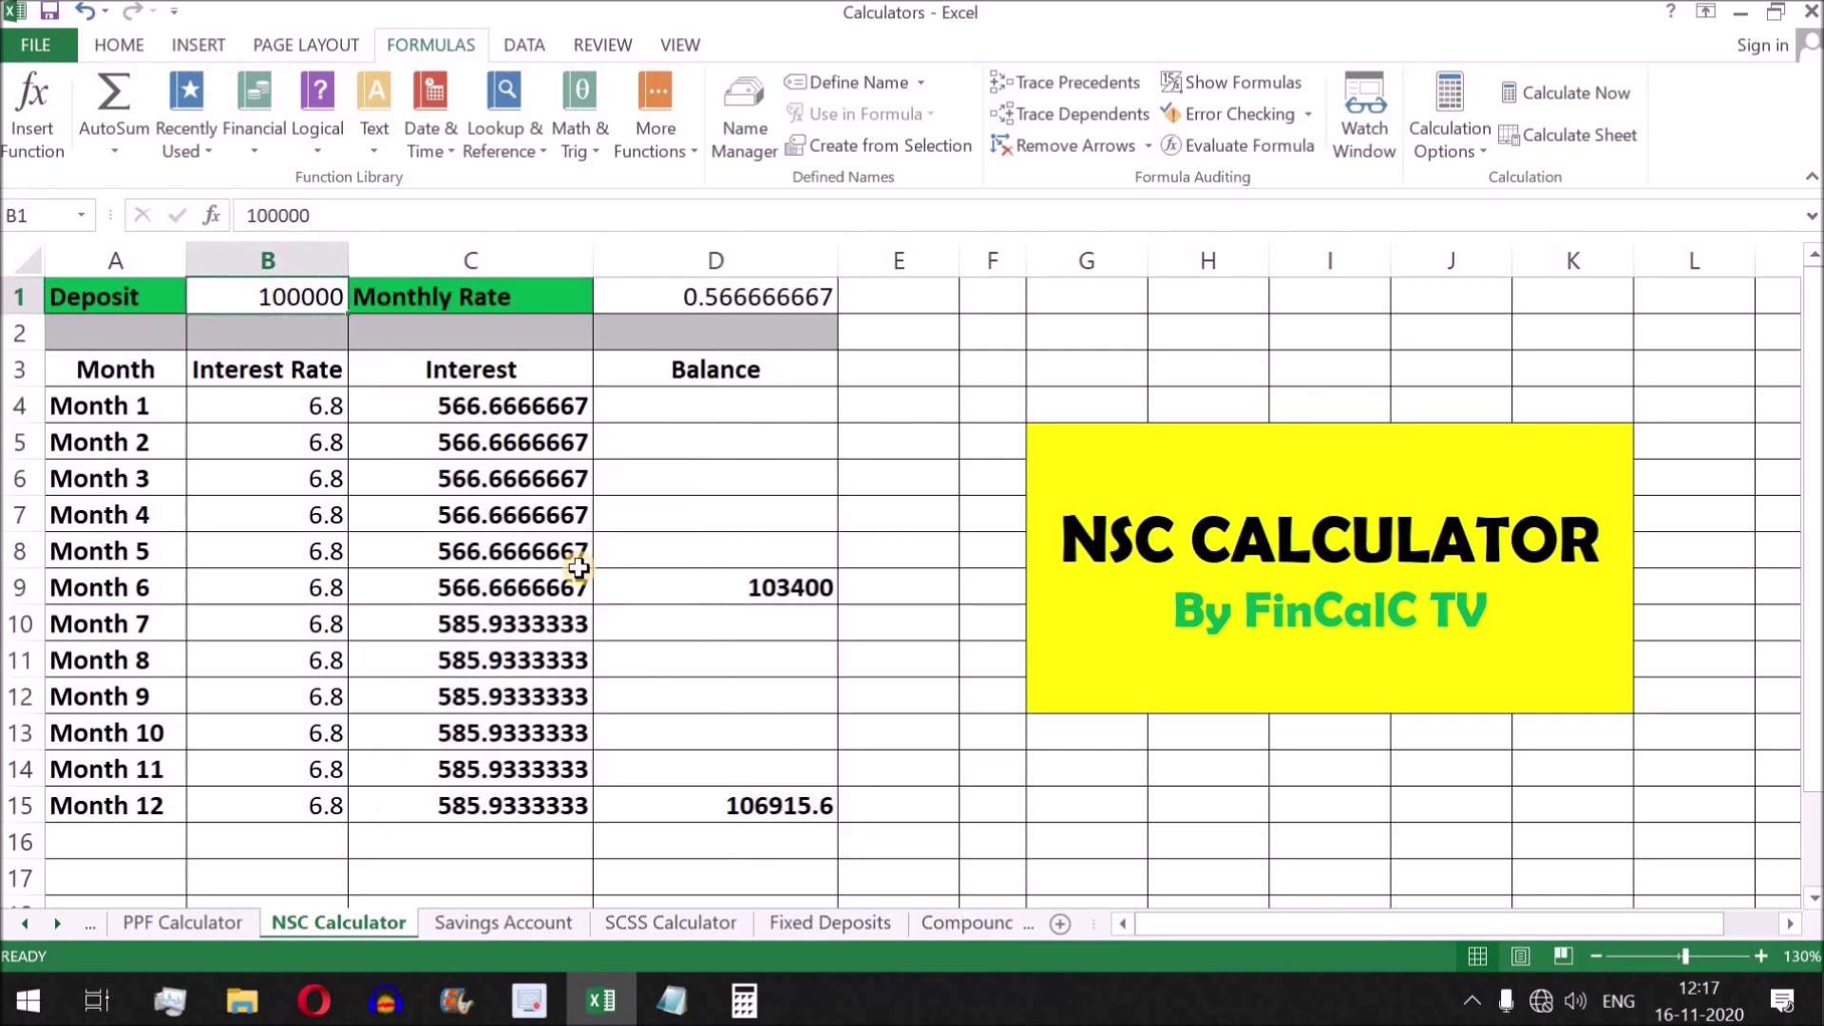
{"action": "type", "text": "10"}
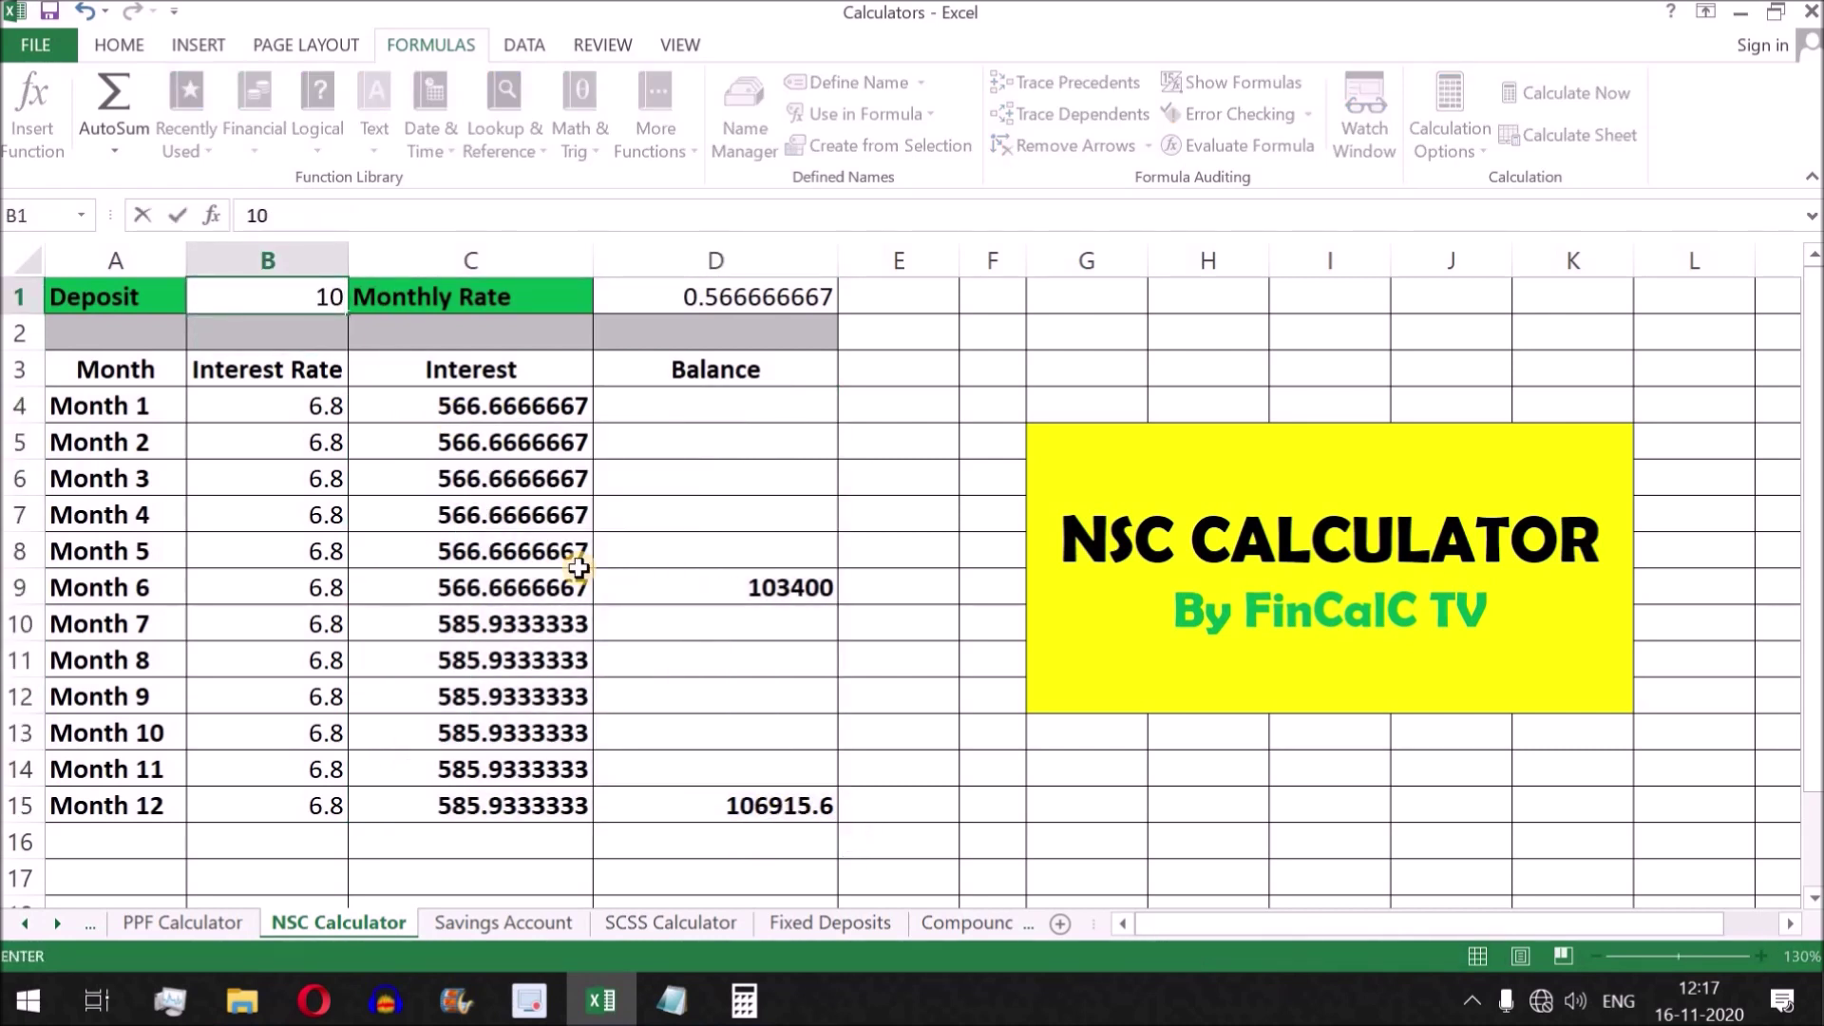
{"action": "type", "text": "6915.6"}
{"action": "key", "text": "Return"}
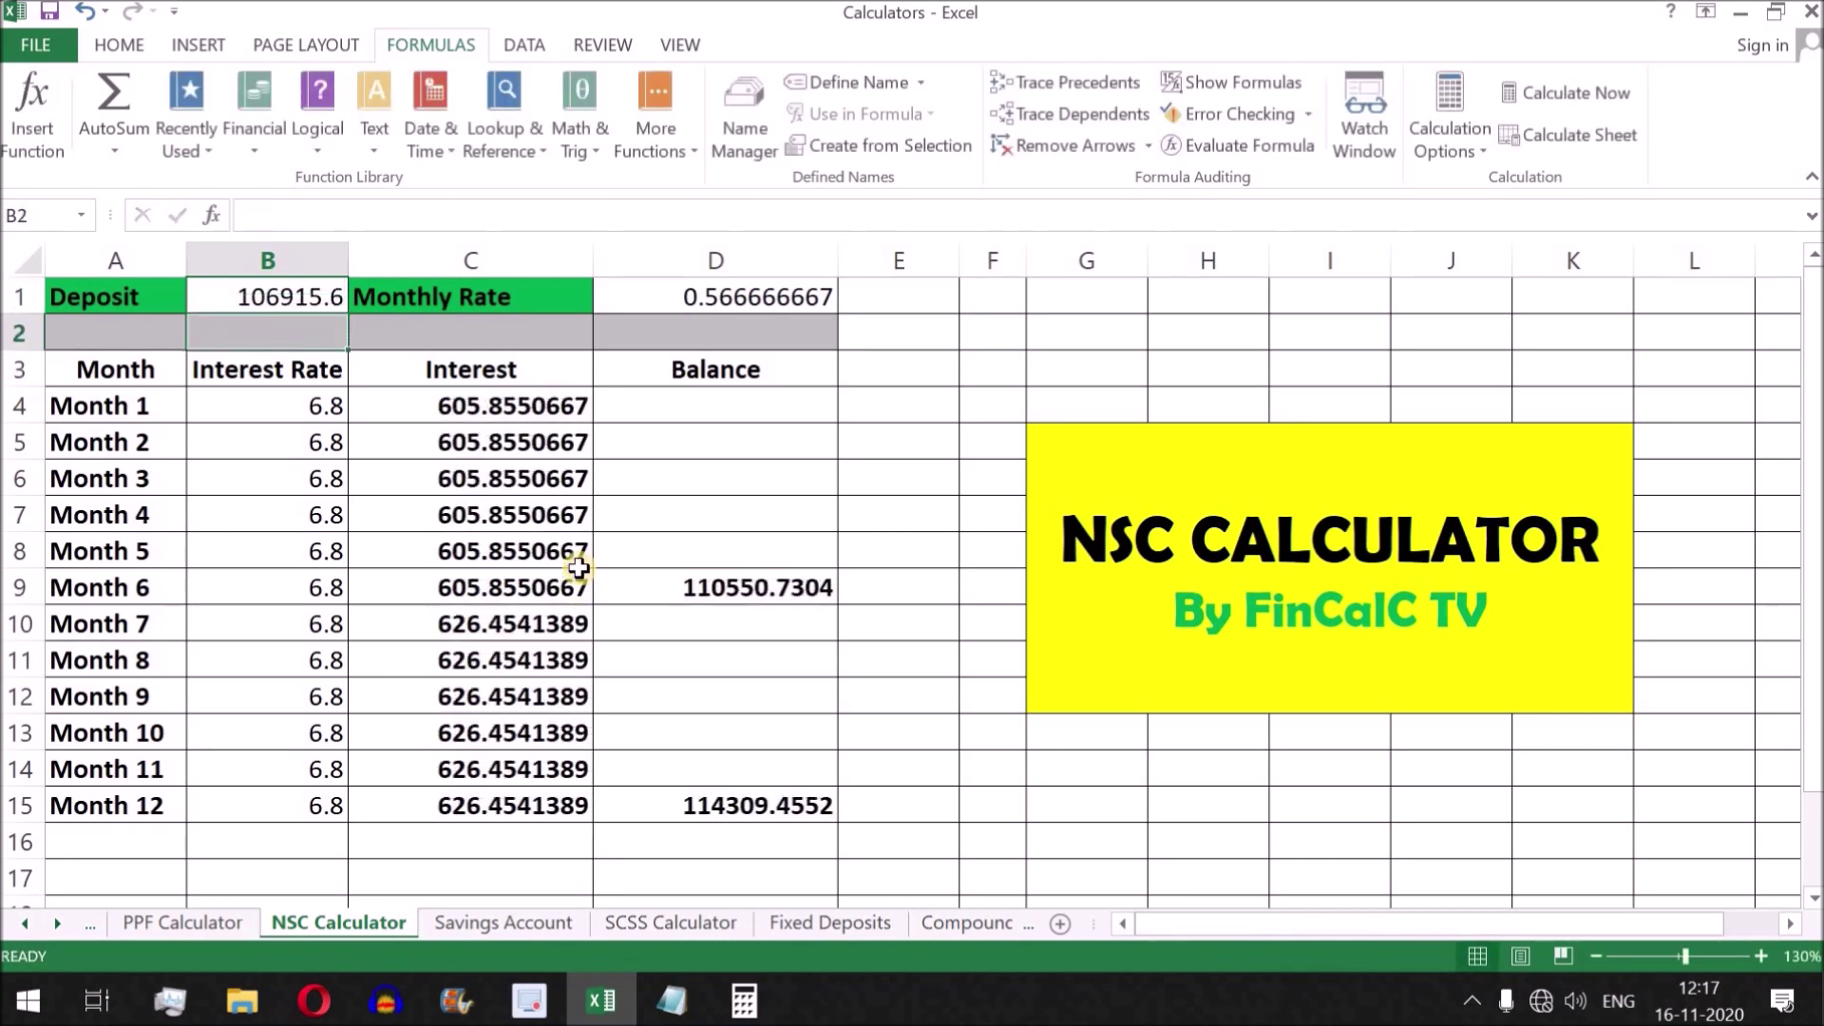
- Review the second year's Month 1 to 6 Interest, Month 6 Balance, Month 7 to 12 Interest and Month 12 Balance
{"action": "left_click_drag", "start_coordinate": [463, 403], "coordinate": [470, 589]}
{"action": "left_click", "coordinate": [746, 589]}
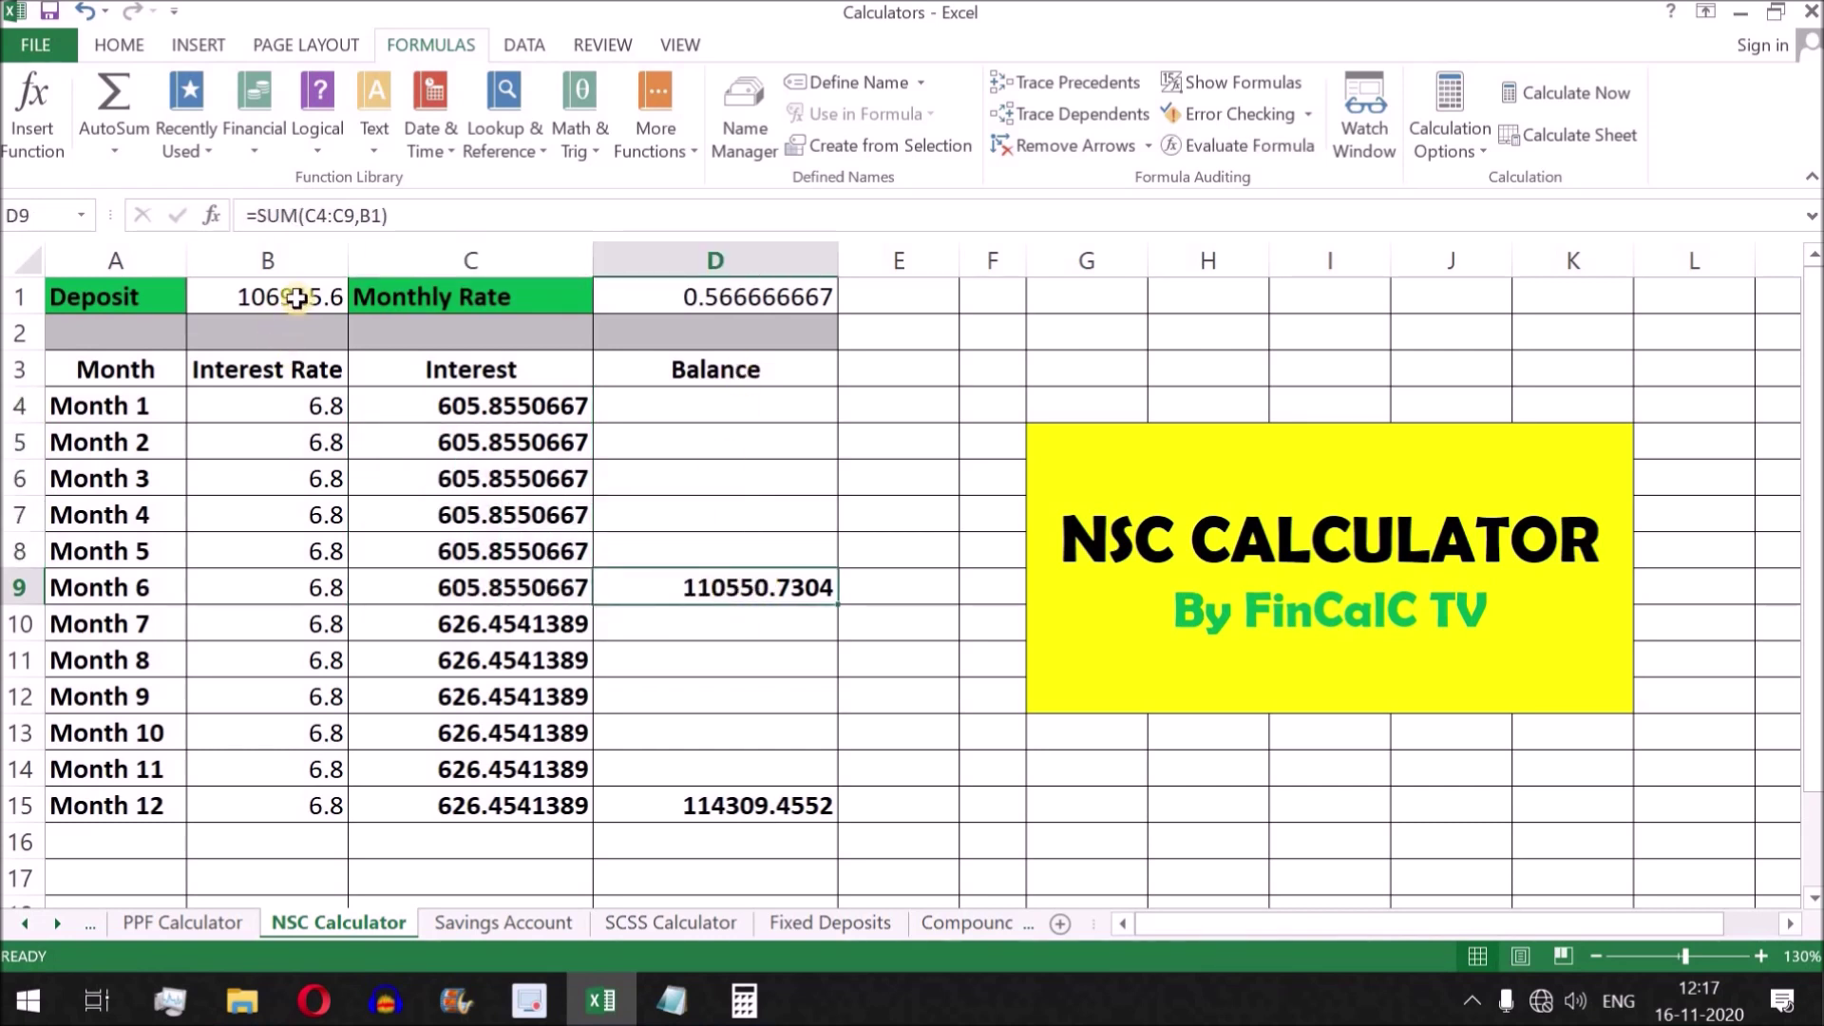
{"action": "left_click", "coordinate": [294, 298]}
{"action": "left_click", "coordinate": [740, 585]}
{"action": "left_click_drag", "start_coordinate": [496, 623], "coordinate": [500, 808]}
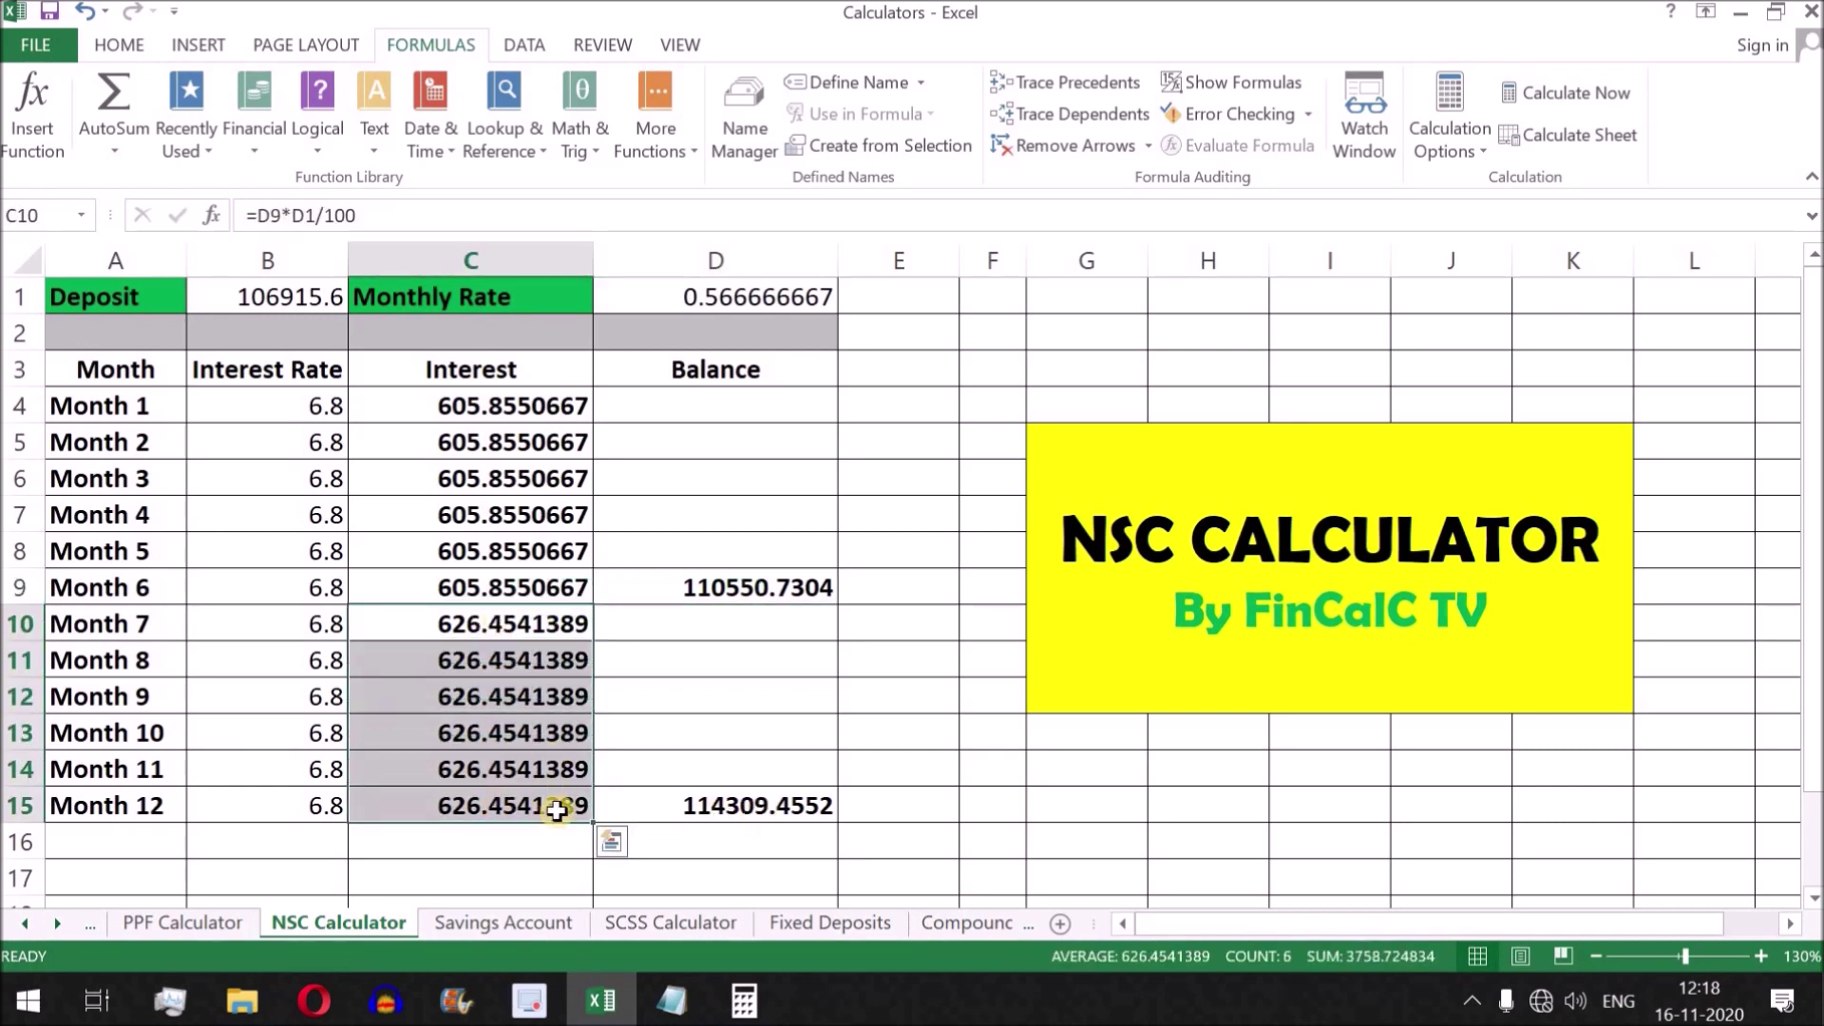
{"action": "left_click", "coordinate": [741, 806]}
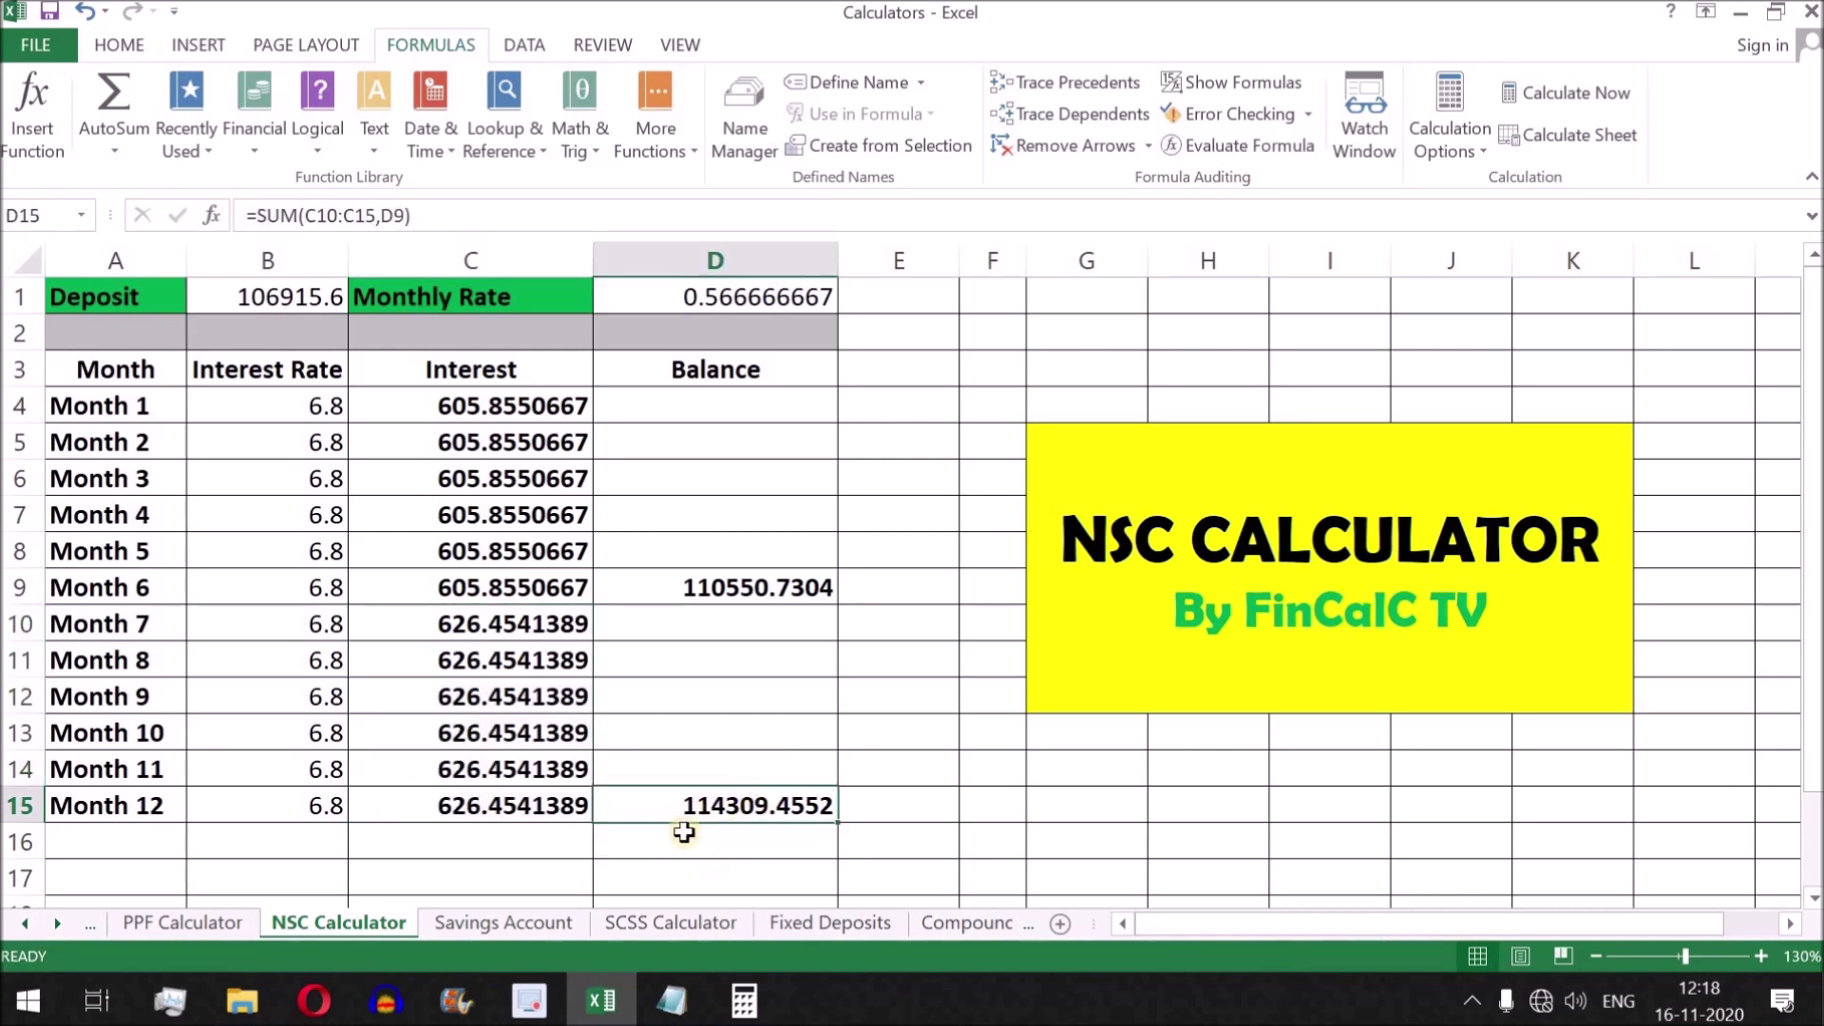
- Carry the second year's closing balance into the Deposit in cell B1 as 114309.45 for the third year
{"action": "left_click", "coordinate": [294, 300]}
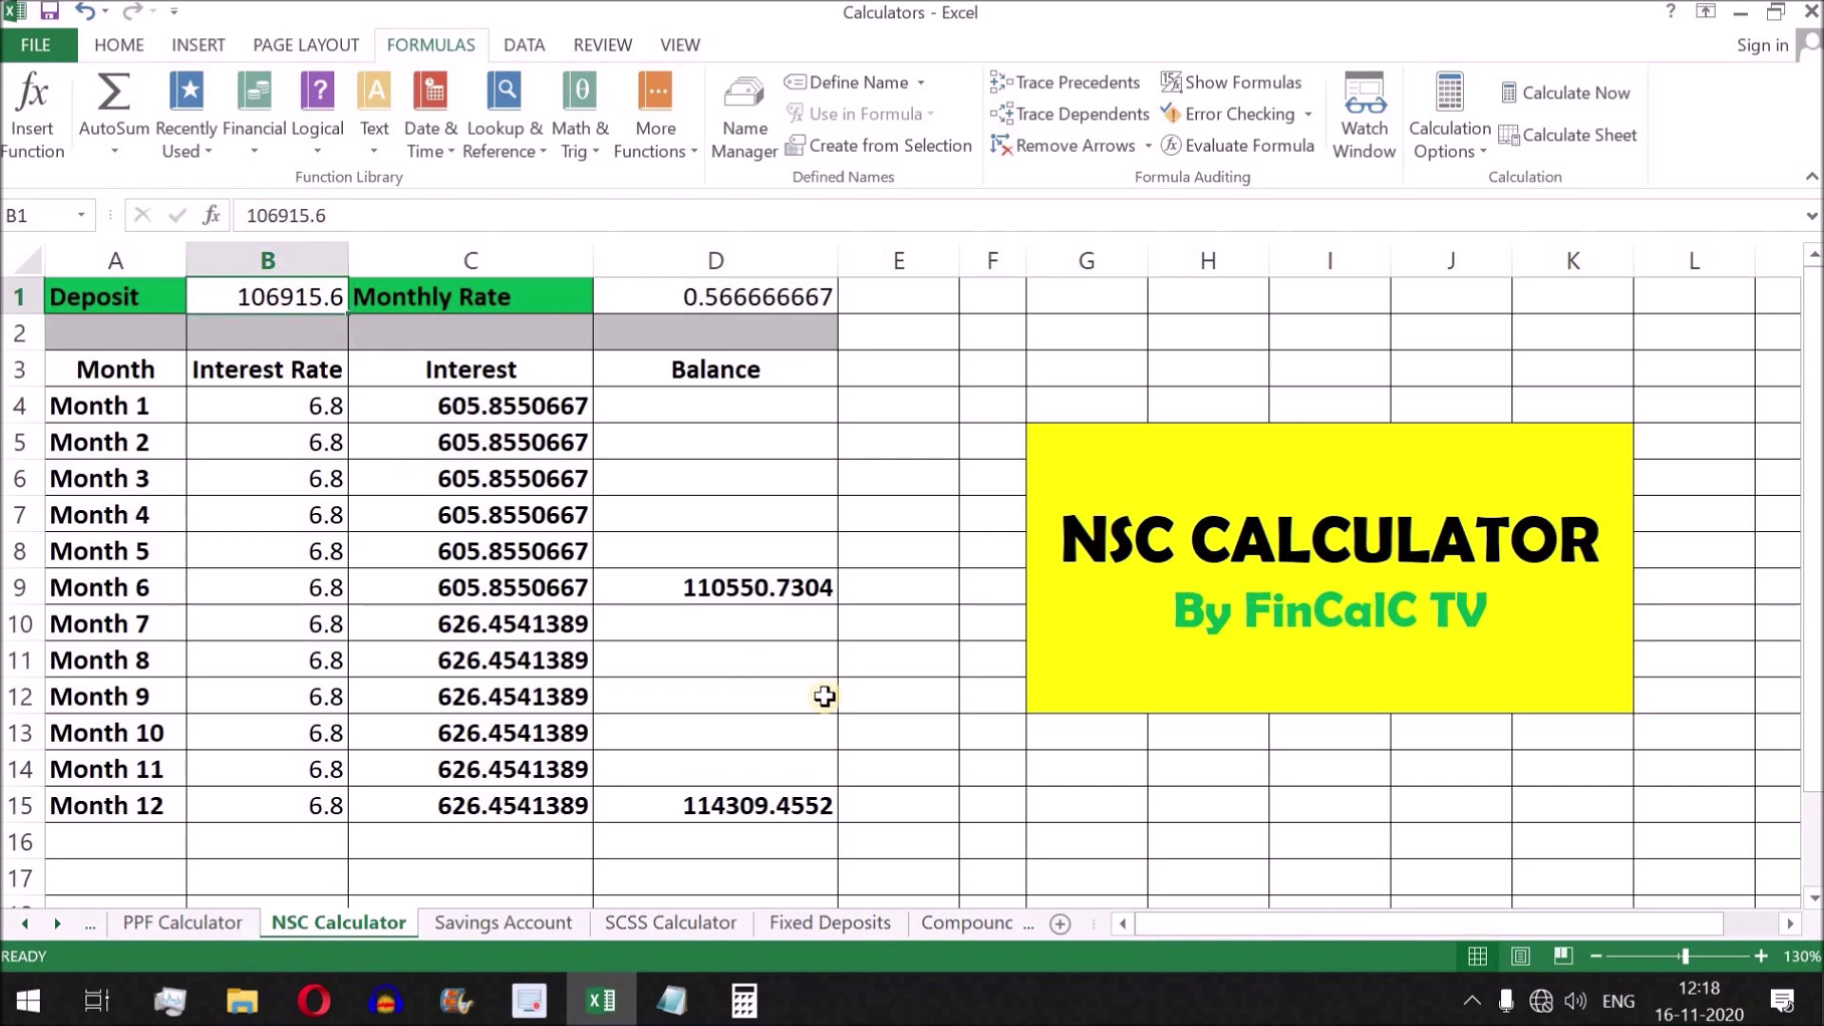
{"action": "type", "text": "114309.45"}
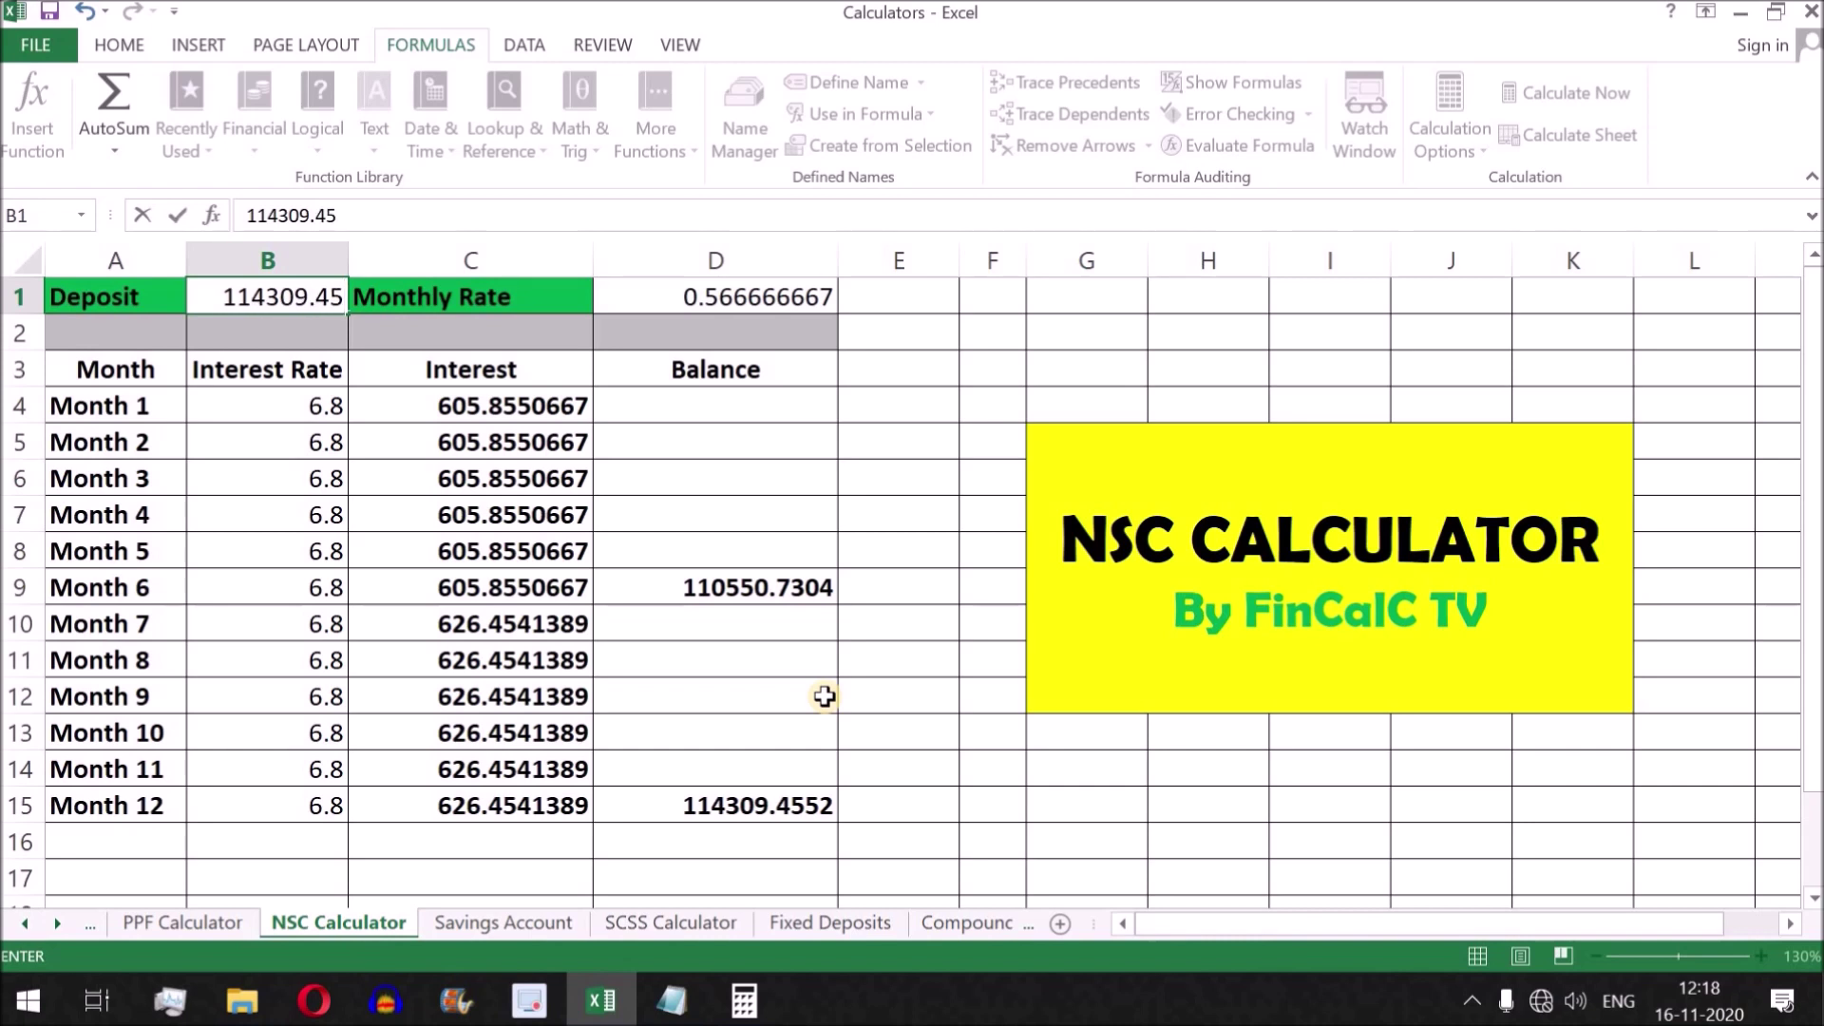
{"action": "key", "text": "Return"}
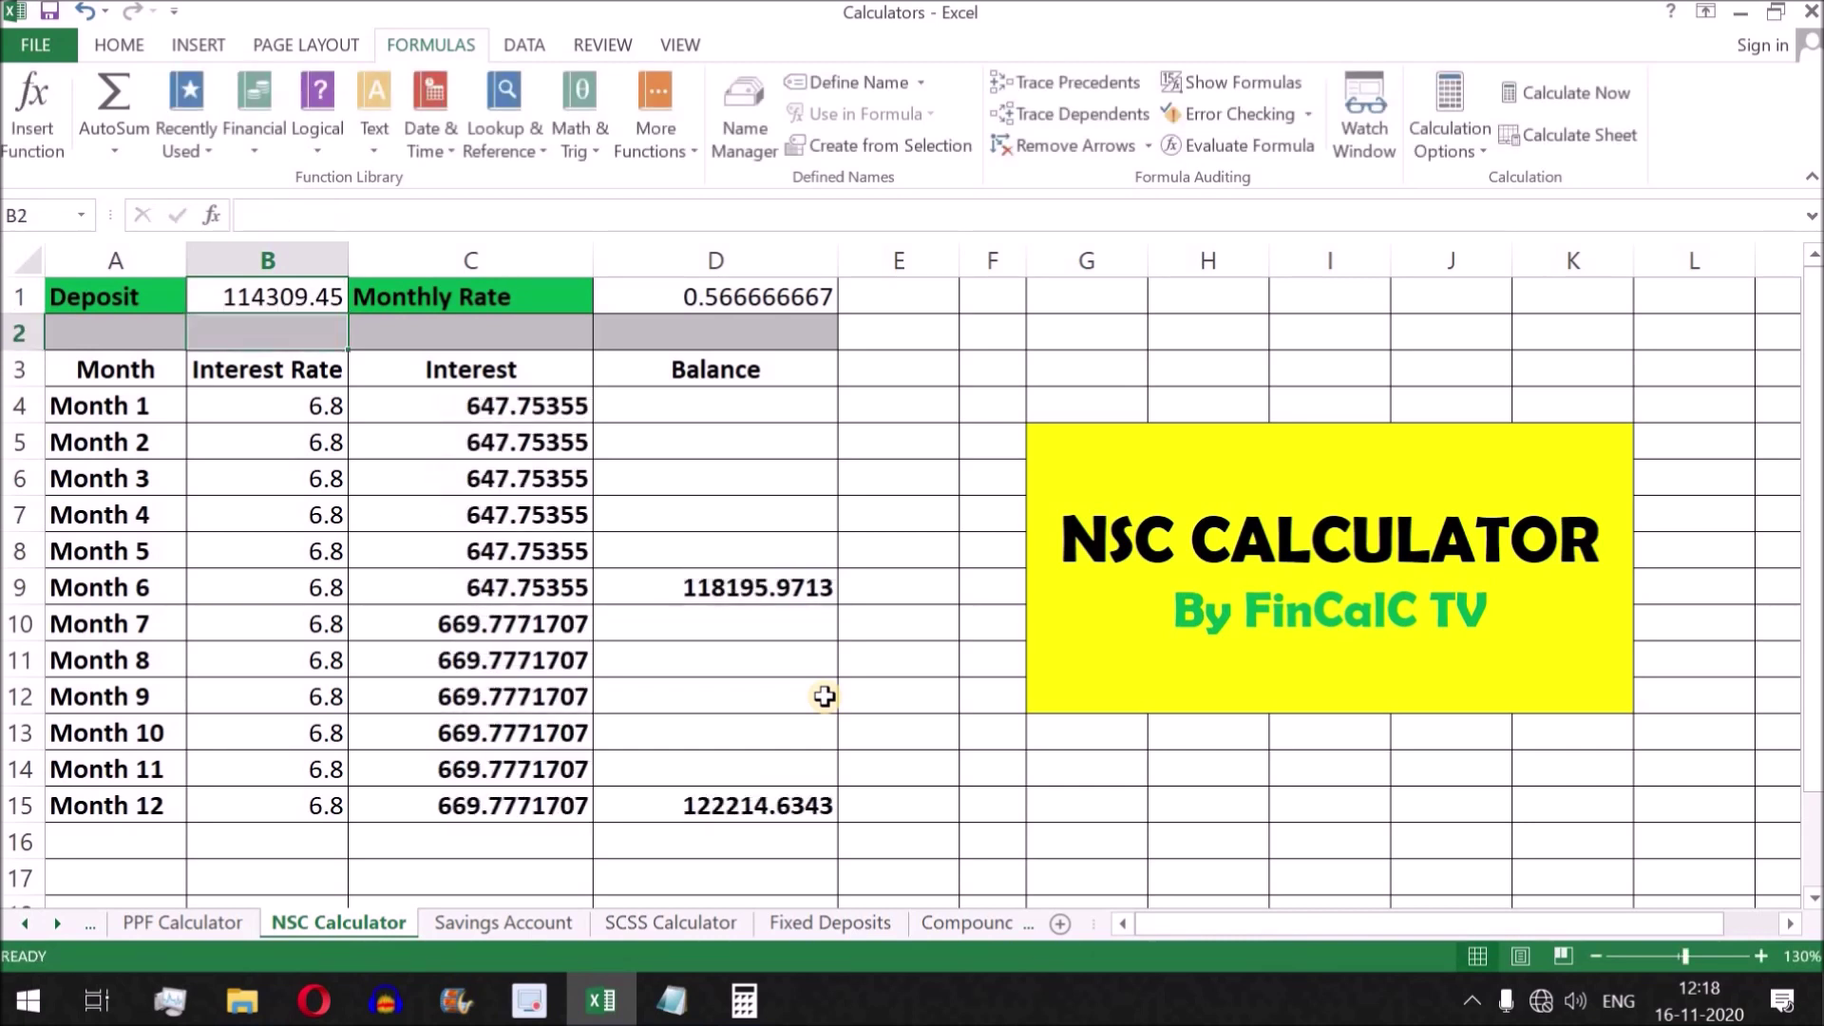
- Examine the third year's Interest in C4:C9 and C10:C15, the Balances in D9 and D15, and the Deposit in B1
{"action": "left_click_drag", "start_coordinate": [498, 394], "coordinate": [497, 582]}
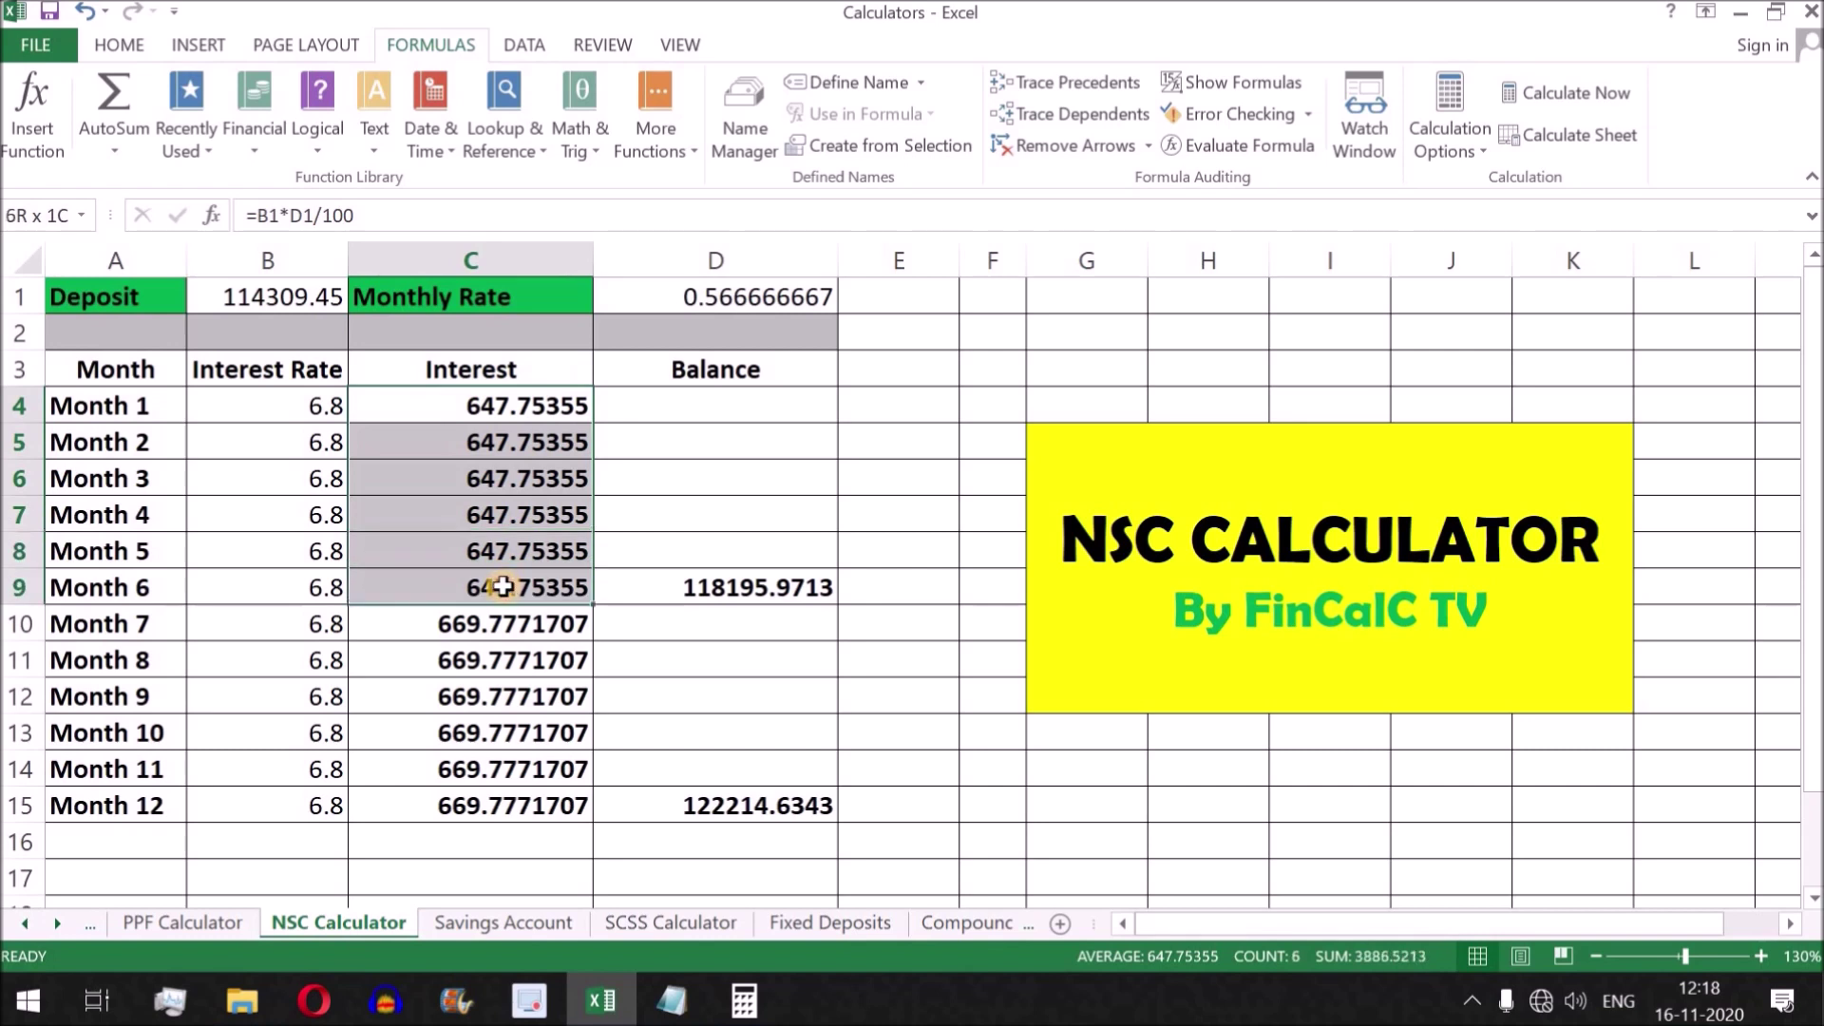
{"action": "left_click", "coordinate": [785, 590]}
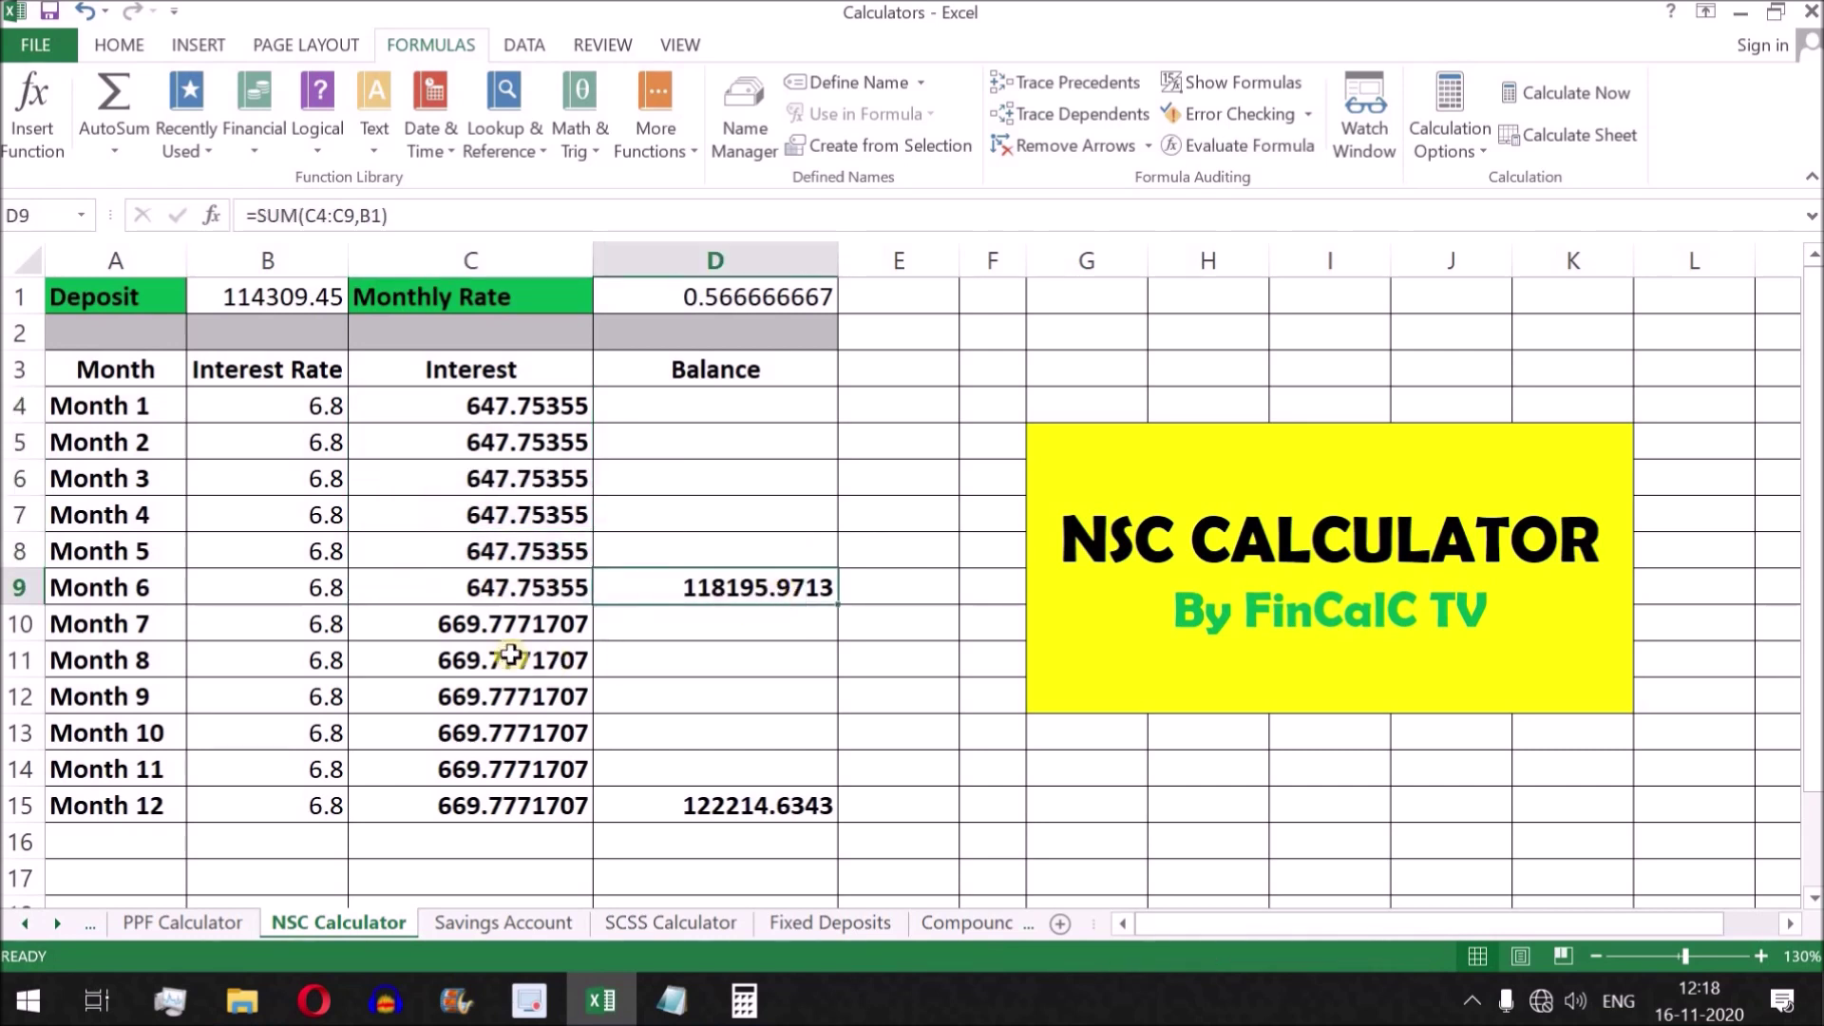
{"action": "left_click_drag", "start_coordinate": [505, 623], "coordinate": [514, 805]}
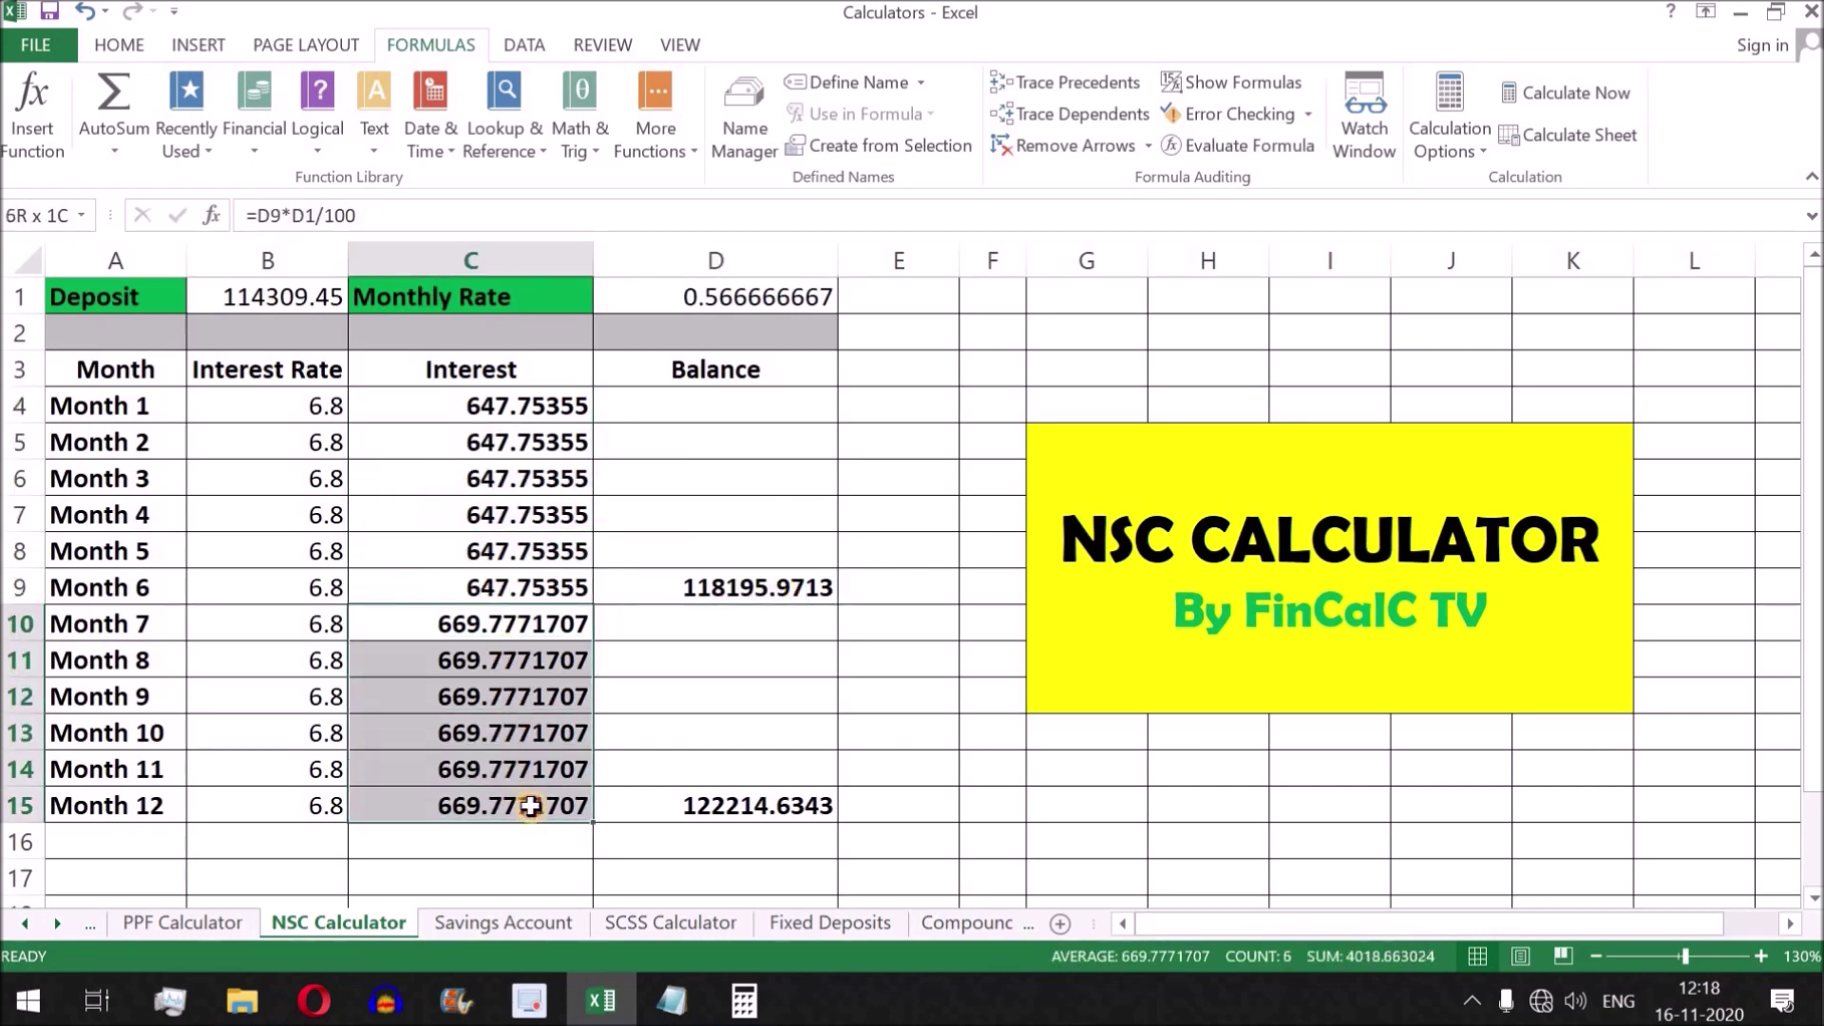
{"action": "left_click", "coordinate": [755, 591]}
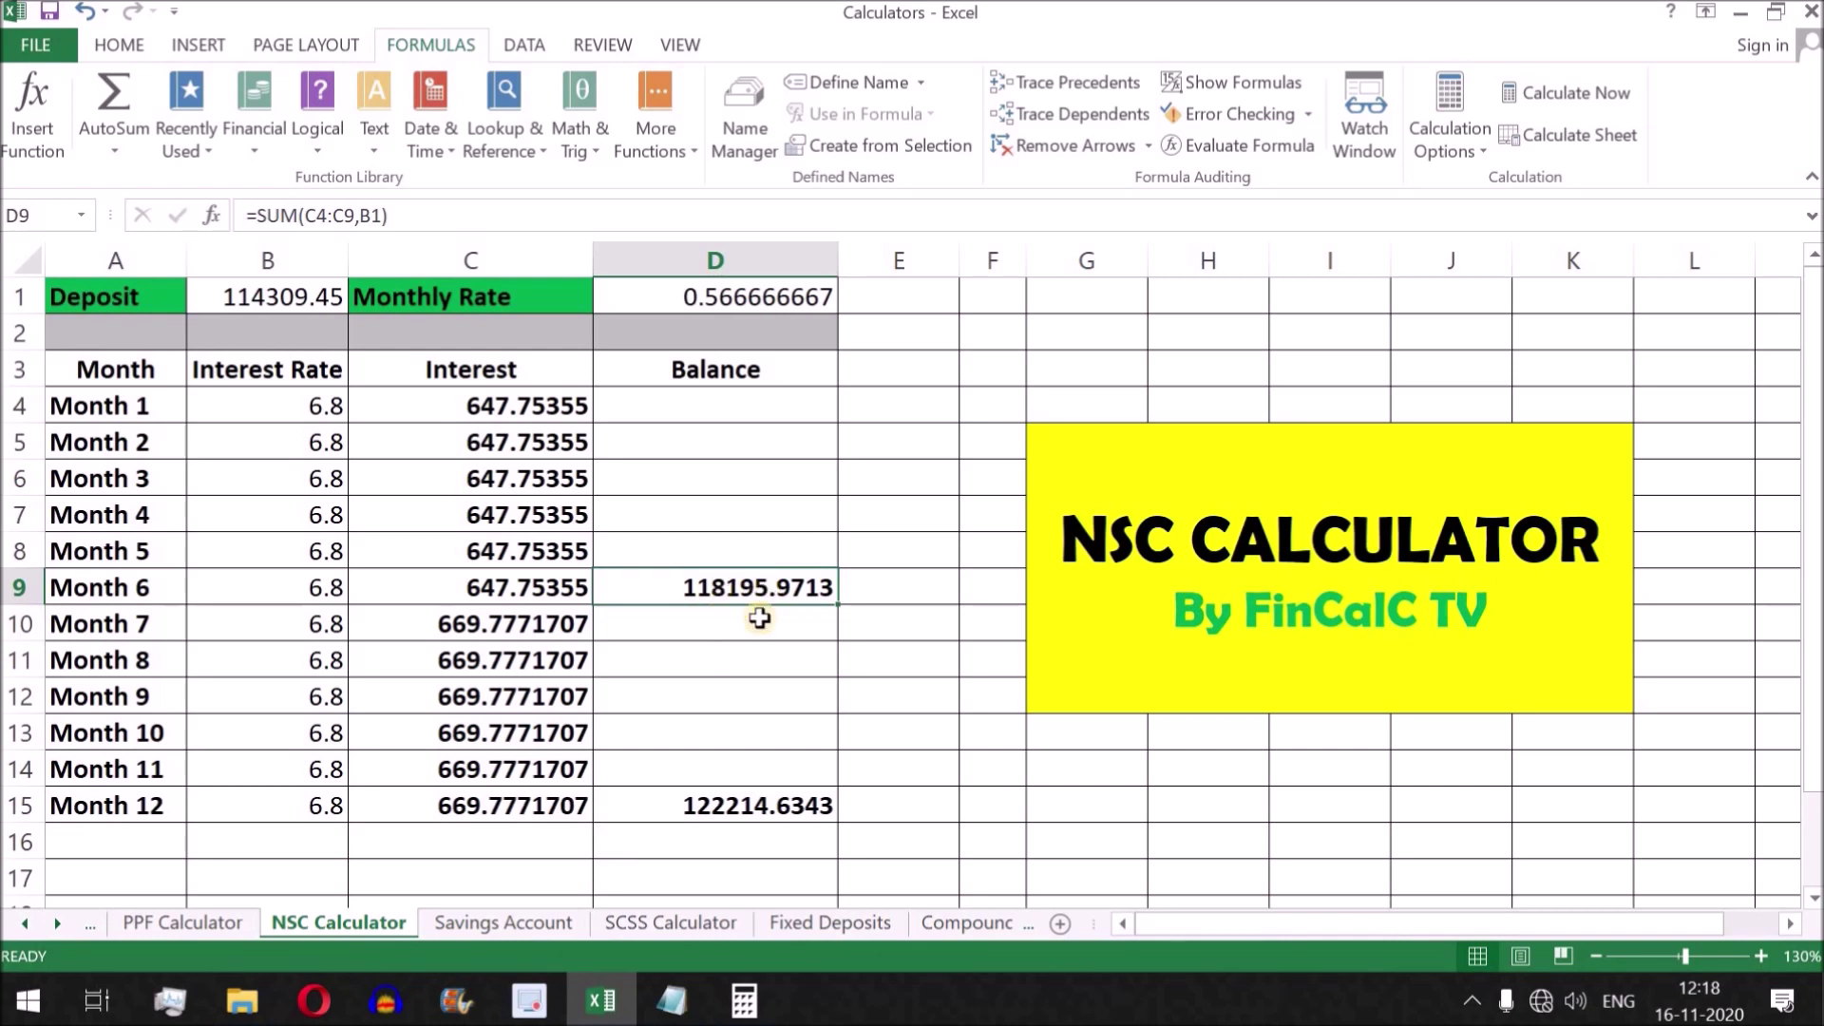
{"action": "left_click", "coordinate": [727, 809]}
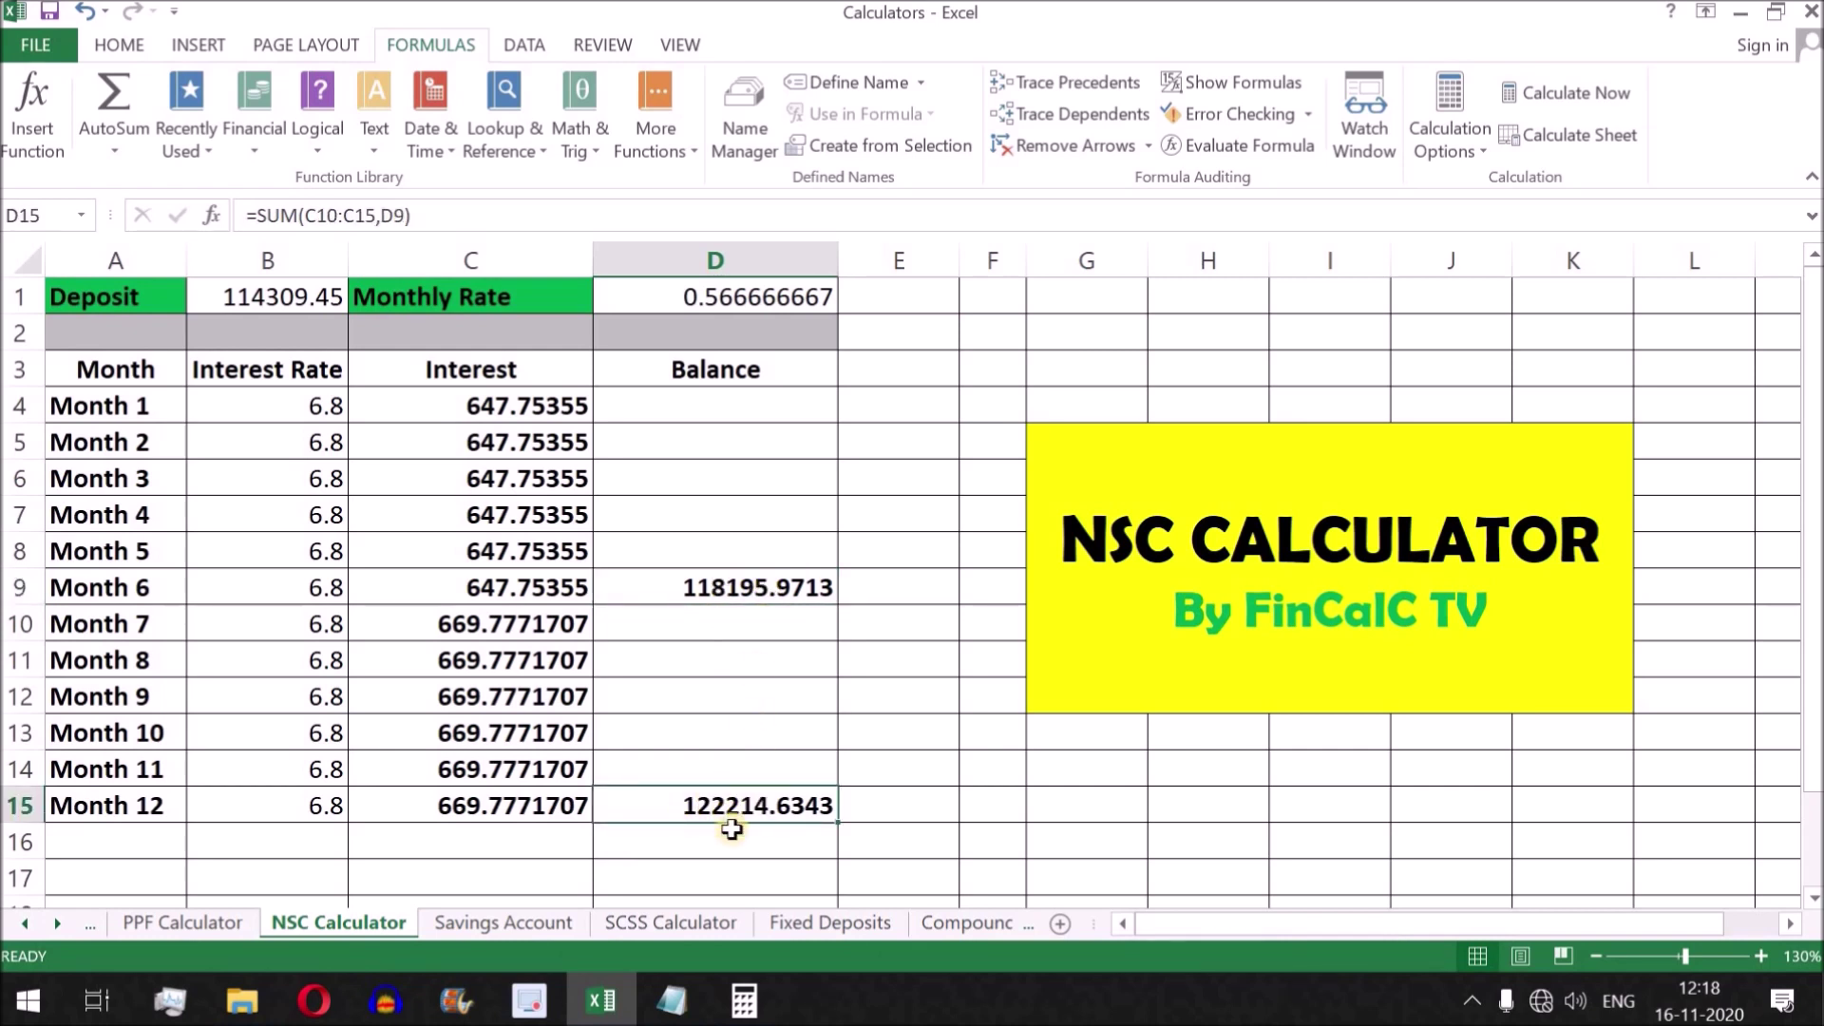
{"action": "left_click", "coordinate": [297, 304]}
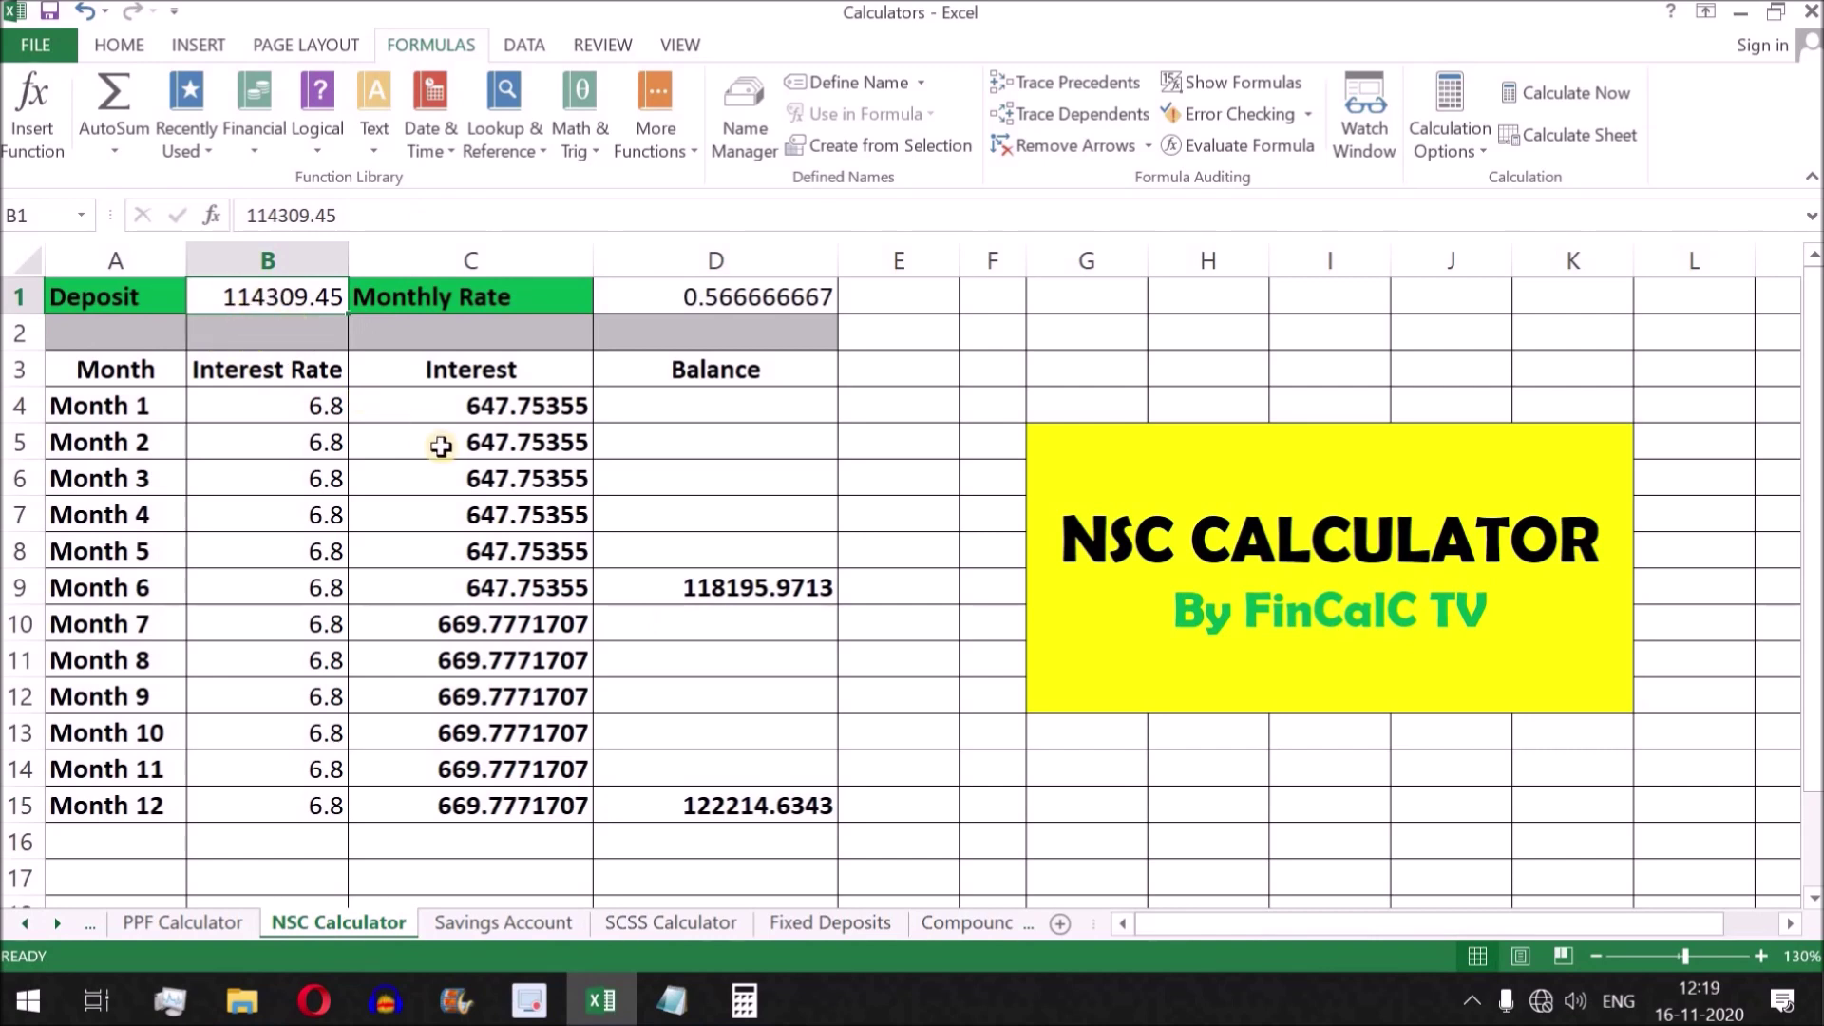
- Switch to the PPF Calculator sheet and examine the opening Balance in C1 and the closing Balance formula in G16
{"action": "left_click", "coordinate": [228, 923]}
{"action": "left_click", "coordinate": [451, 480]}
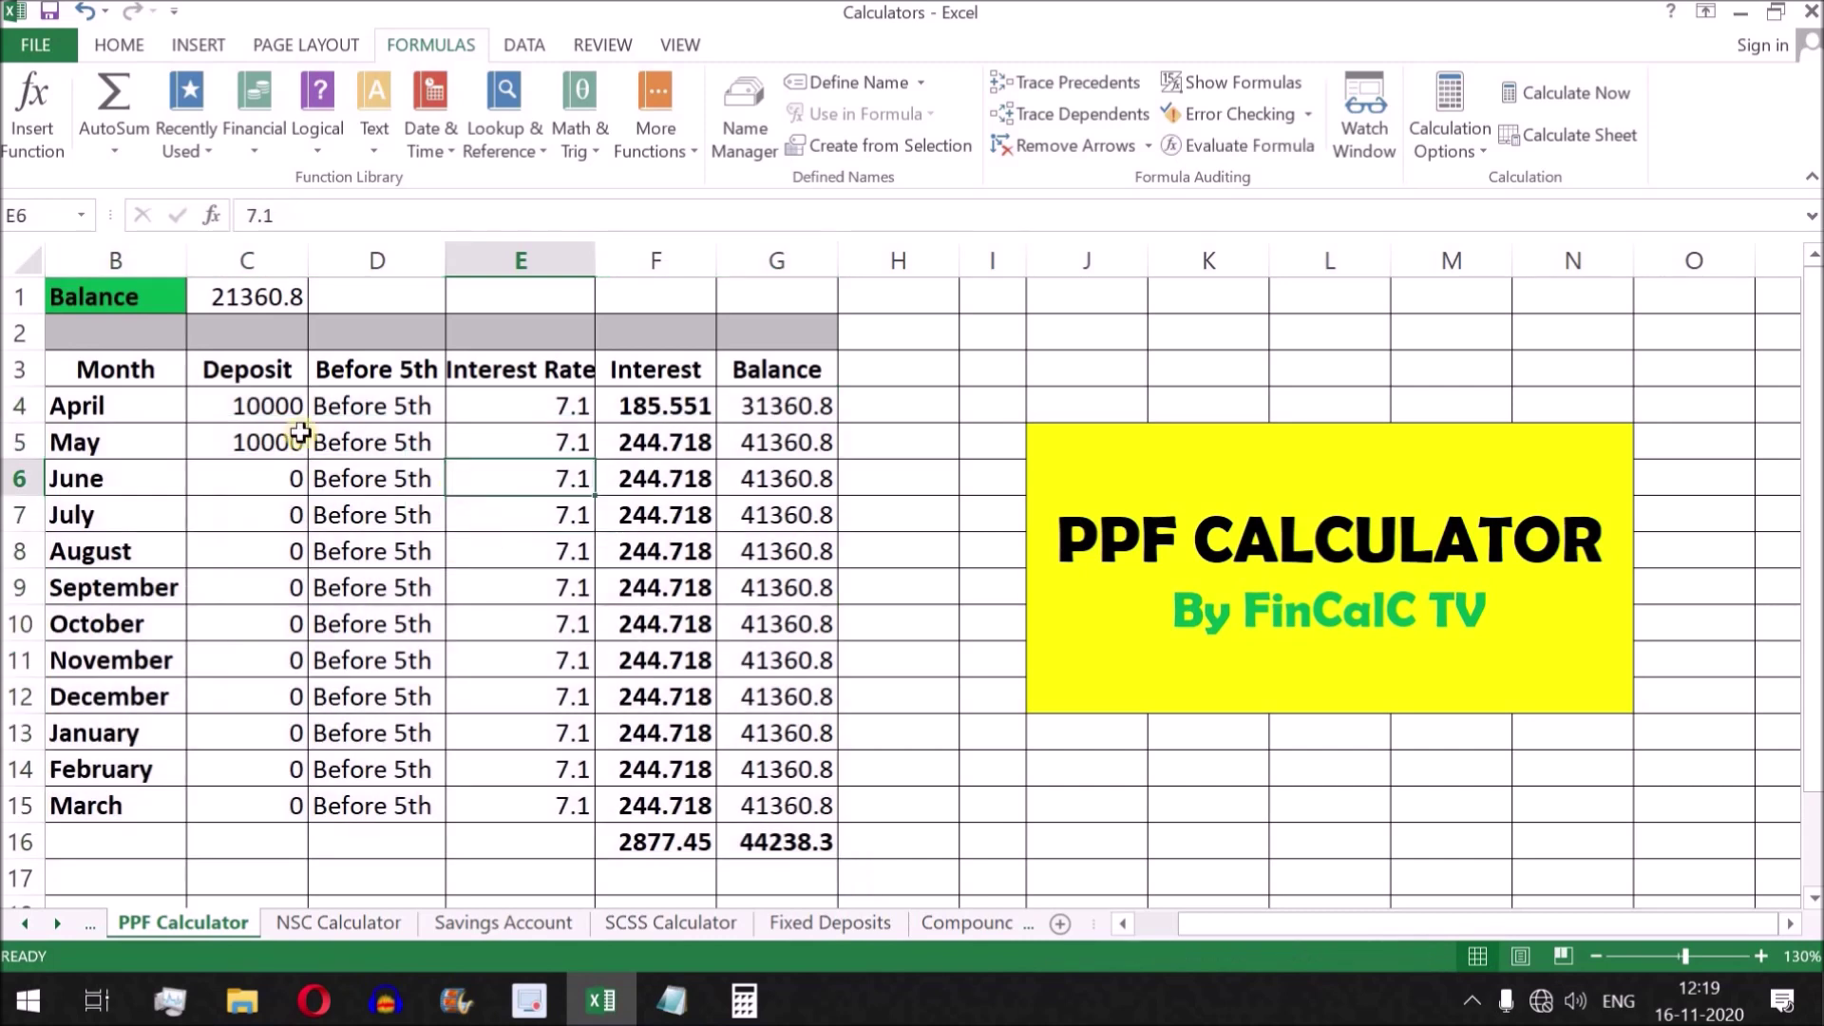
{"action": "left_click", "coordinate": [285, 296]}
{"action": "left_click", "coordinate": [774, 841]}
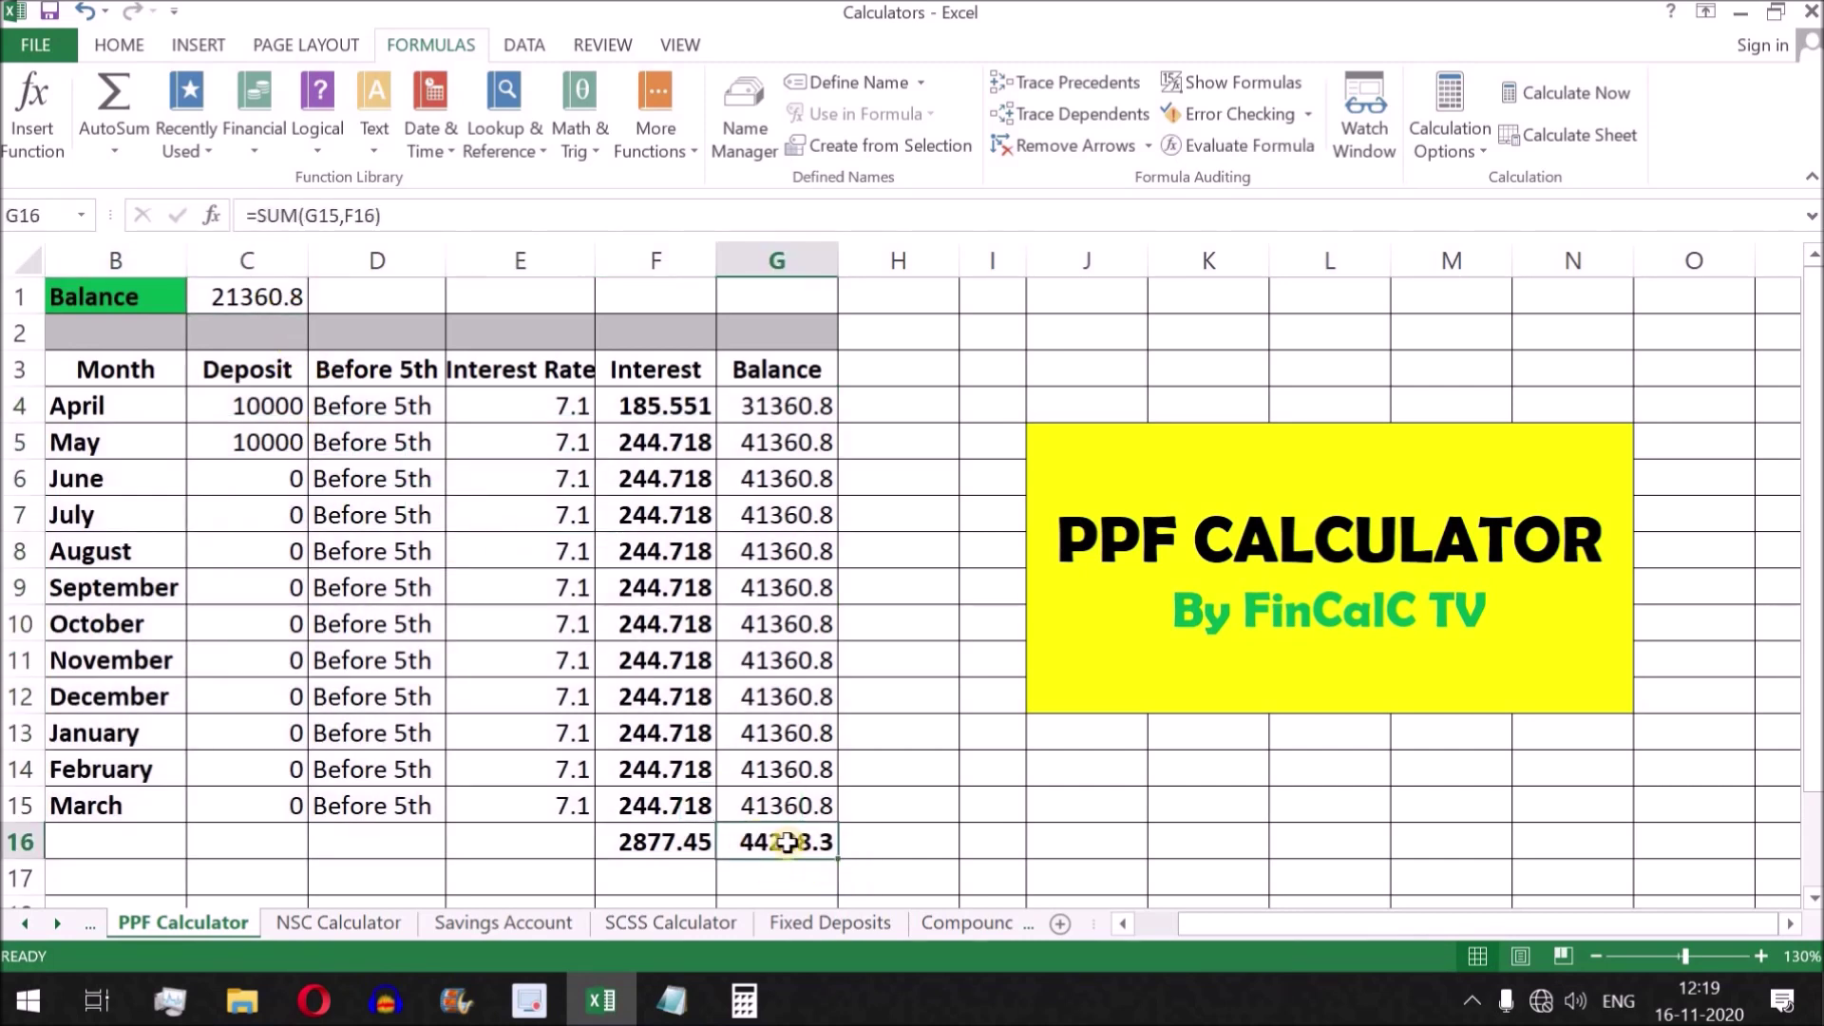